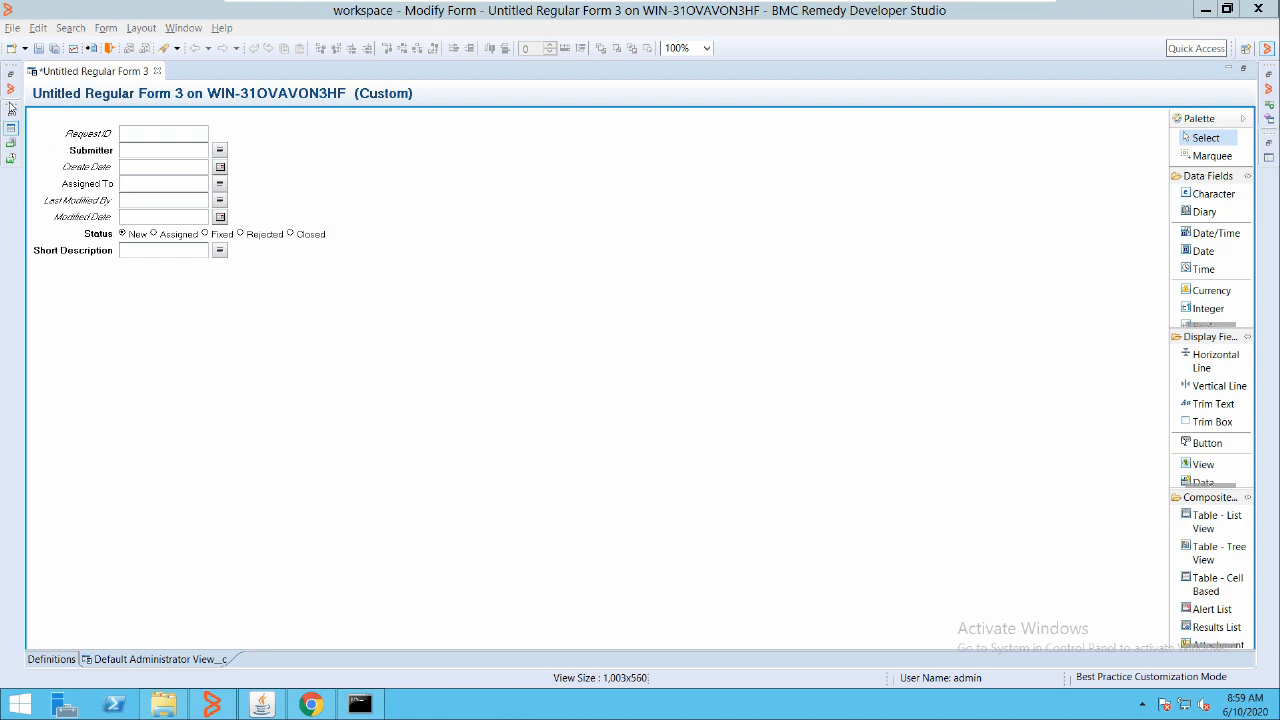
Browse the server's forms in the object navigator, then return to the form
left_click(10, 108)
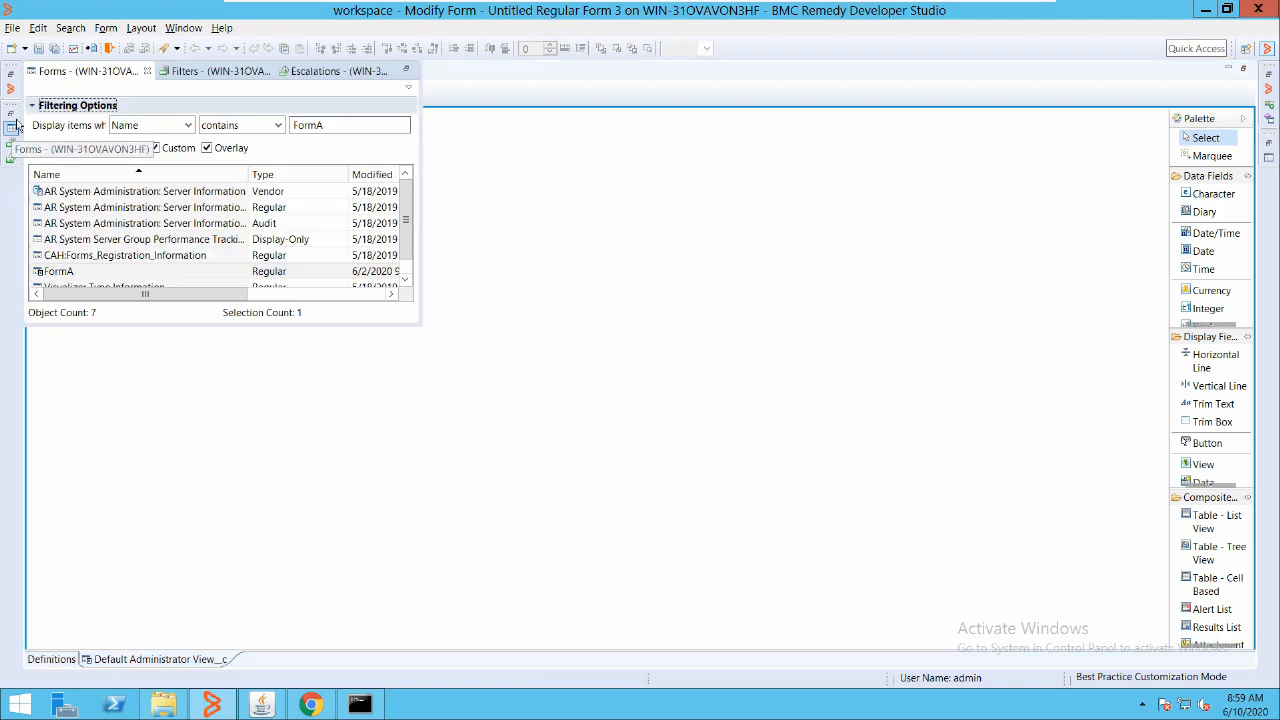
left_click(10, 88)
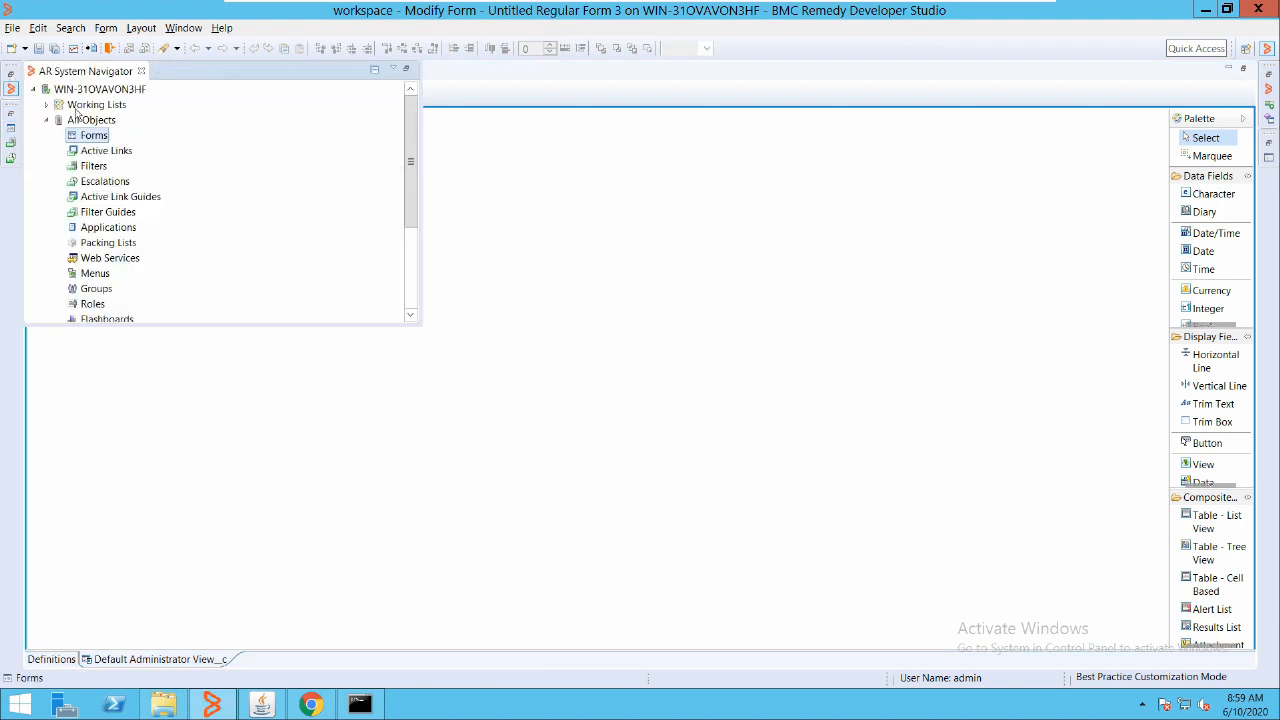
right_click(93, 135)
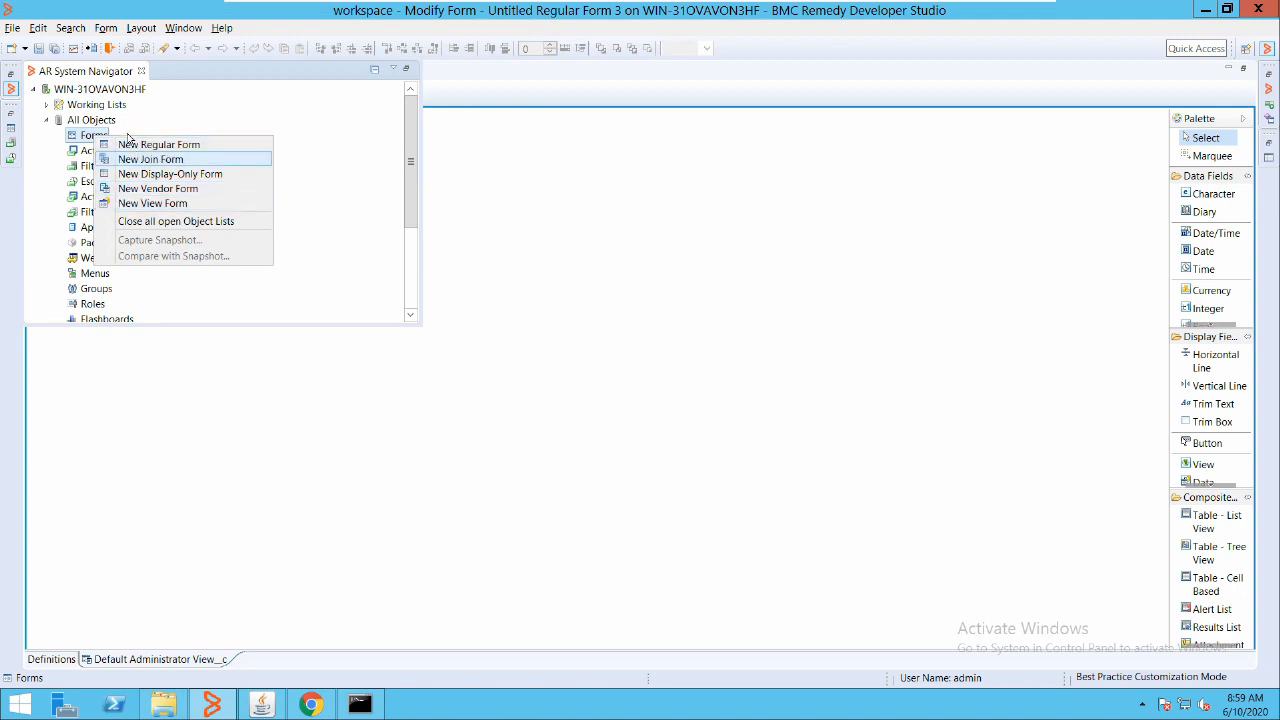
key("Return")
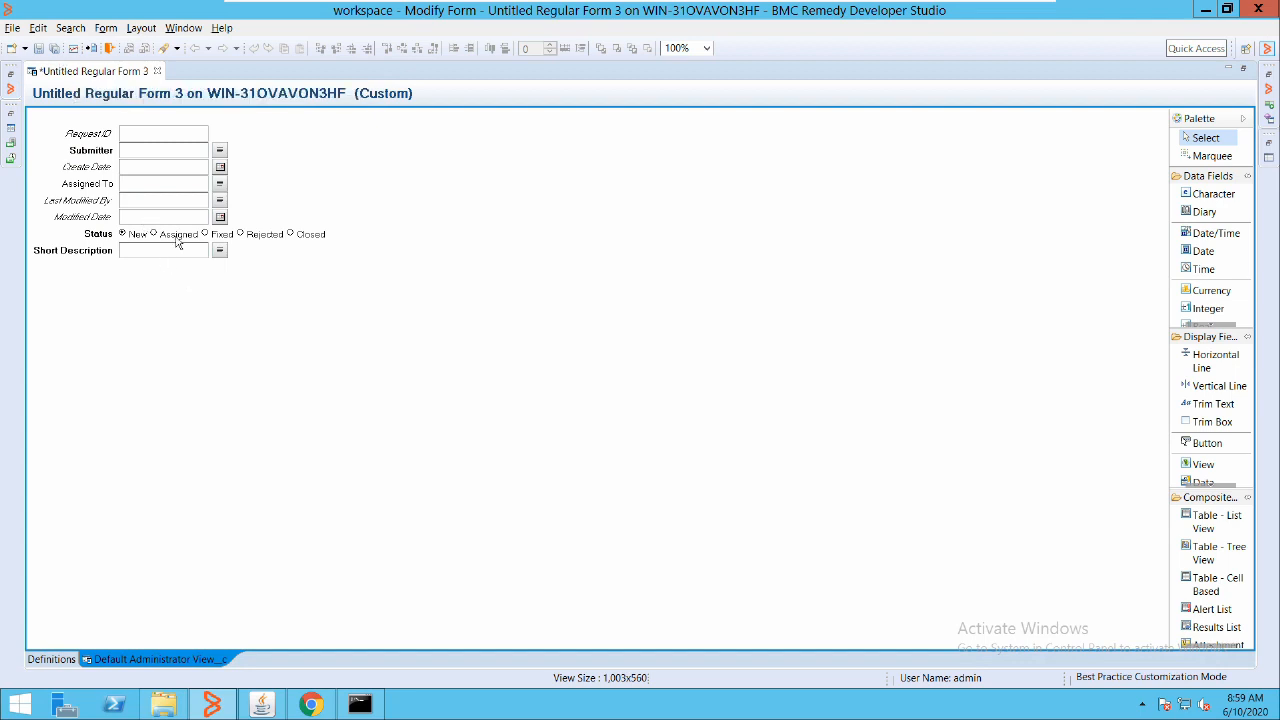
Select all default form fields and drag them down toward the form's bottom
left_click_drag(28, 114, 310, 256)
left_click_drag(139, 186, 281, 511)
left_click(222, 272)
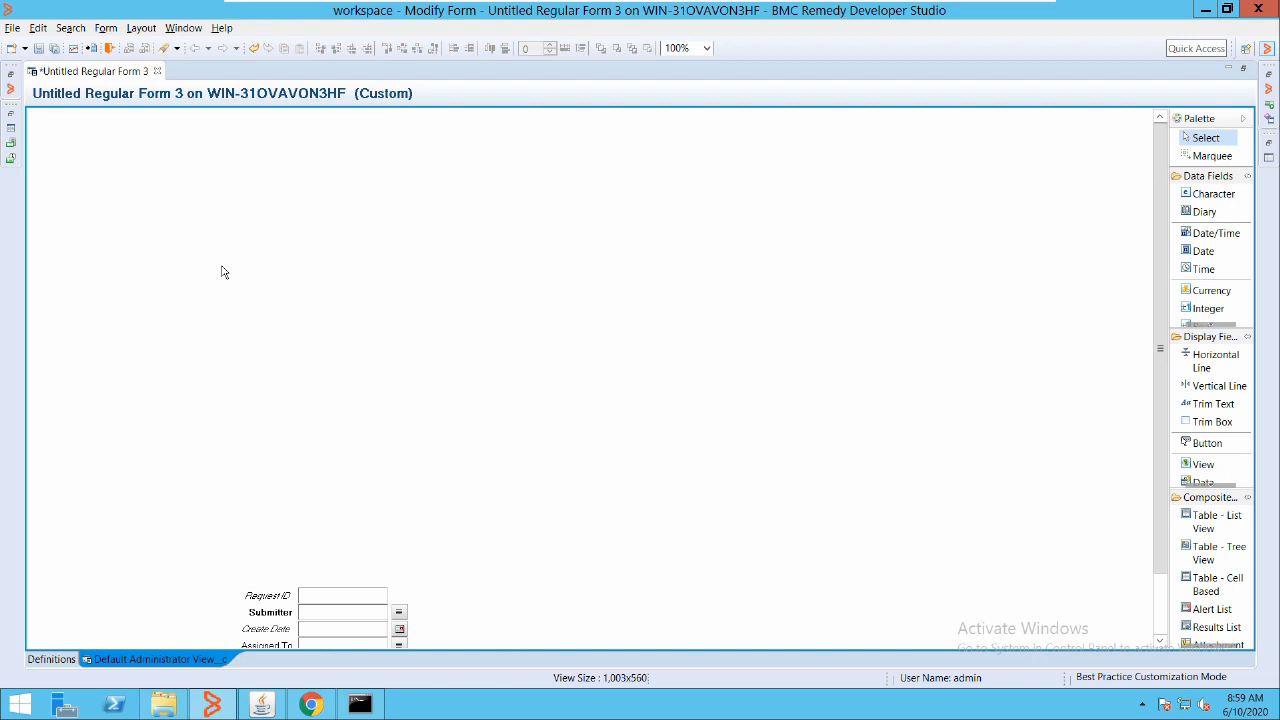
Add a new Panel field in the current view at the form's top-left, sized 884x476
right_click(137, 131)
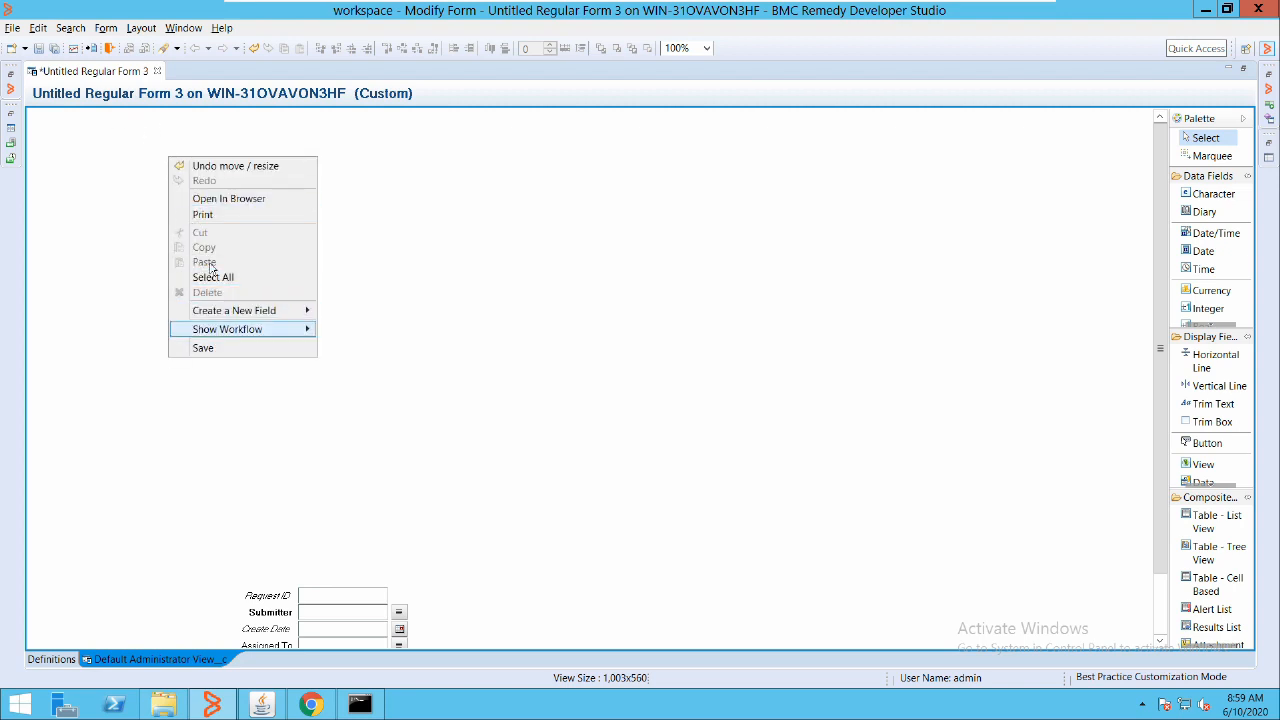
mouse_move(274, 311)
mouse_move(380, 311)
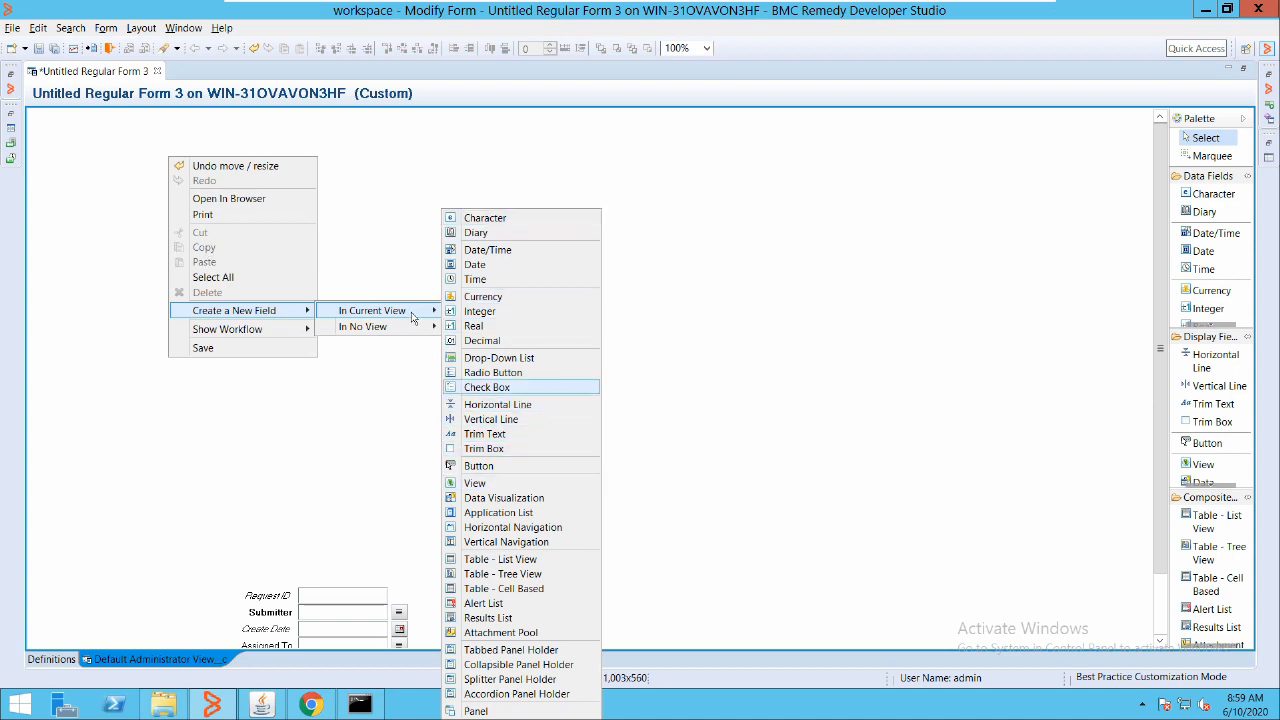
key("Down")
key("Down")
key("Down")
key("Down")
key("Down")
key("Down")
key("Down")
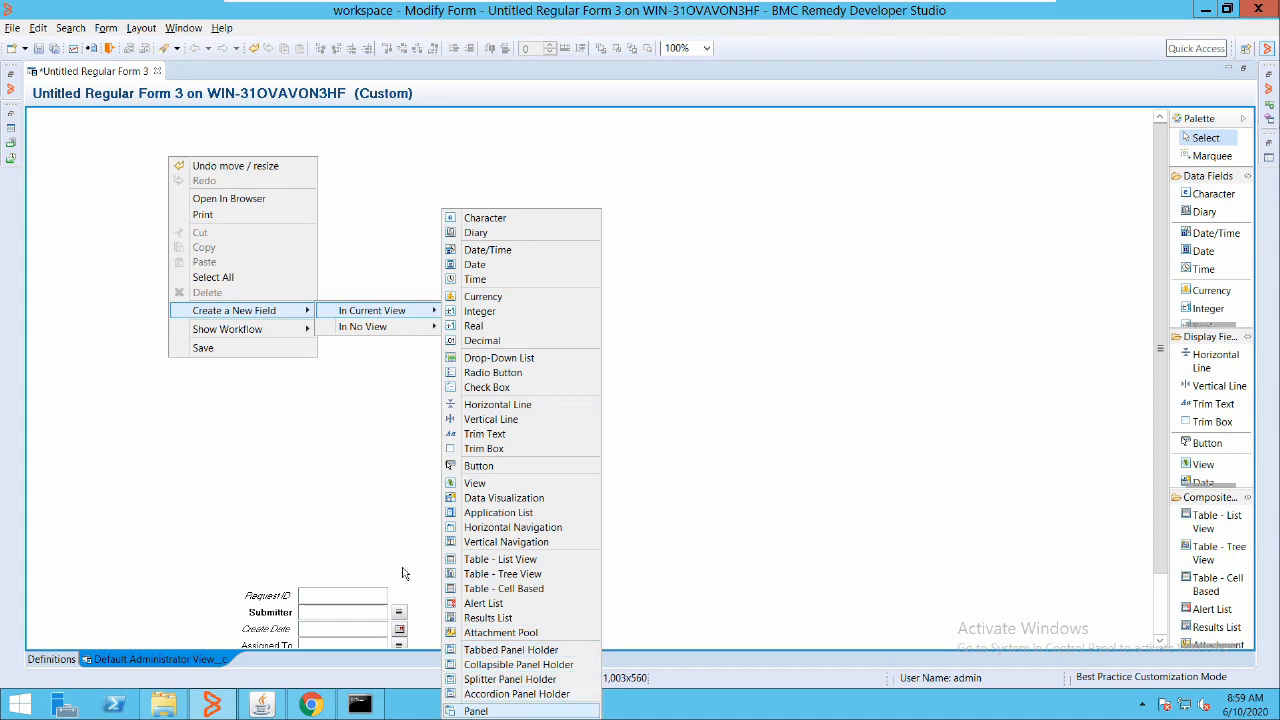
key("Up")
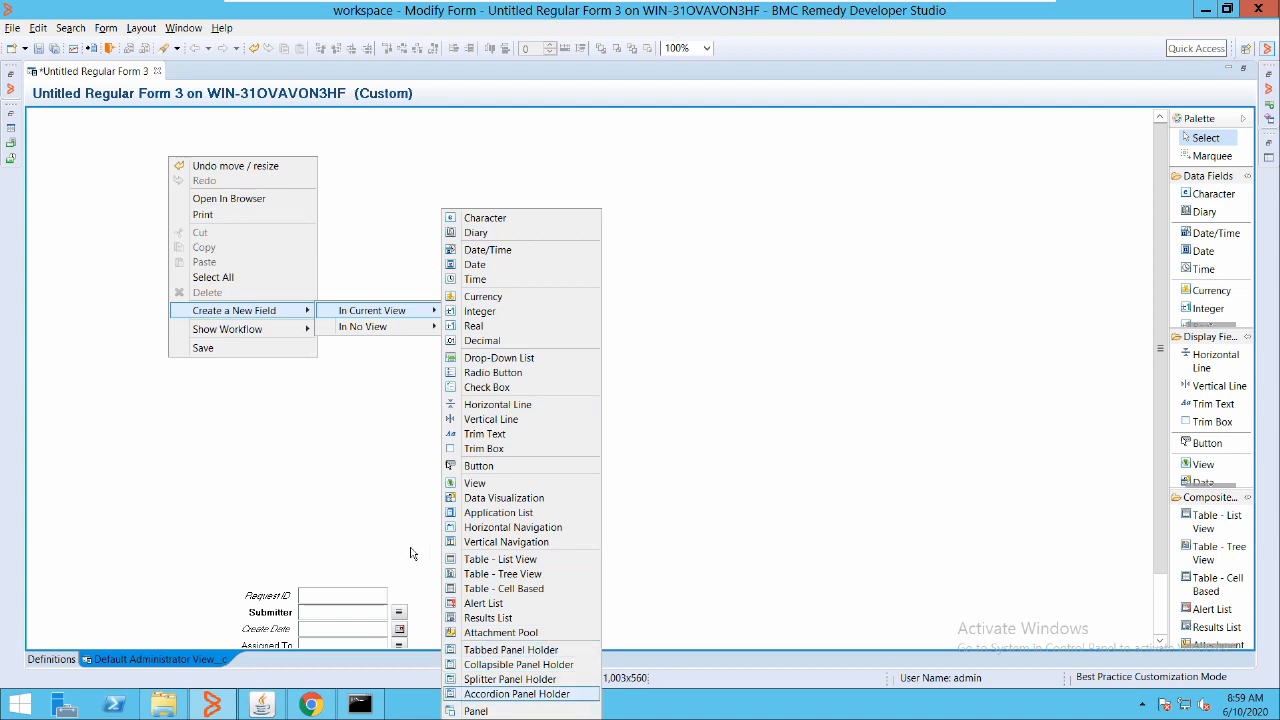
key("Up")
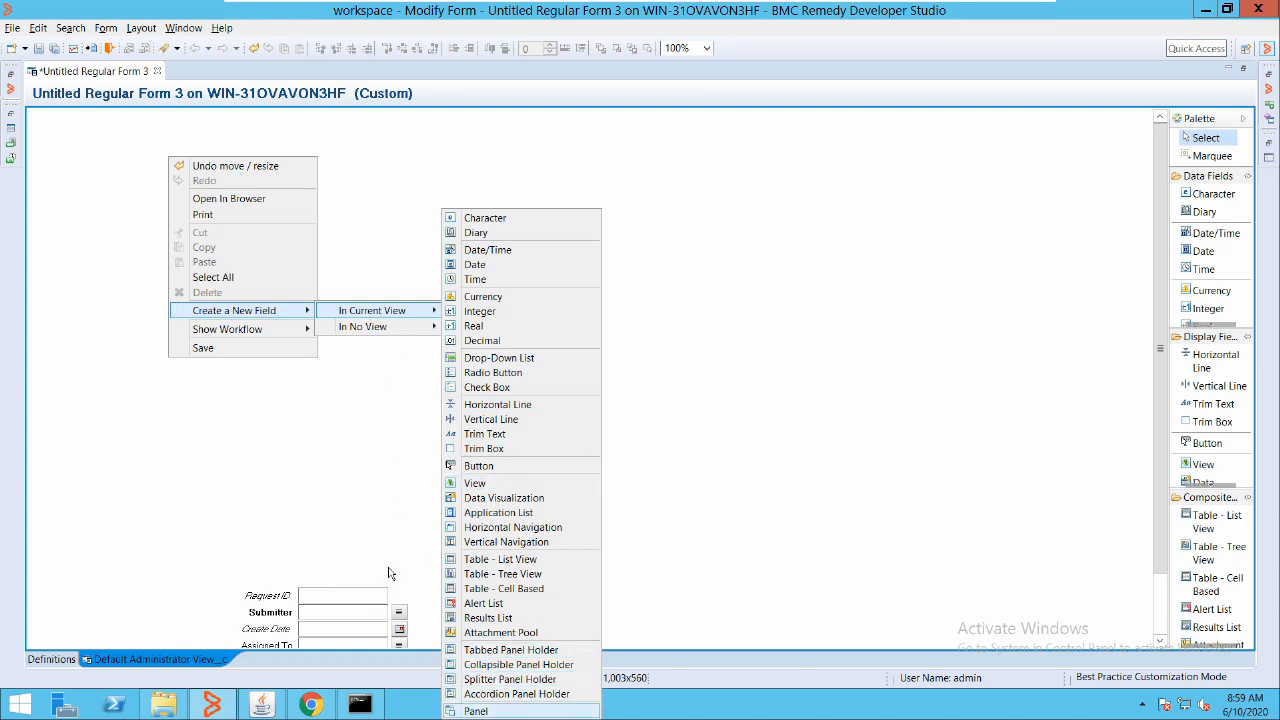
key("Return")
left_click_drag(176, 150, 497, 350)
Review Panel__c's label, border thickness 1, border colour and Auto background in its Display properties
left_click(578, 176)
left_click(423, 182)
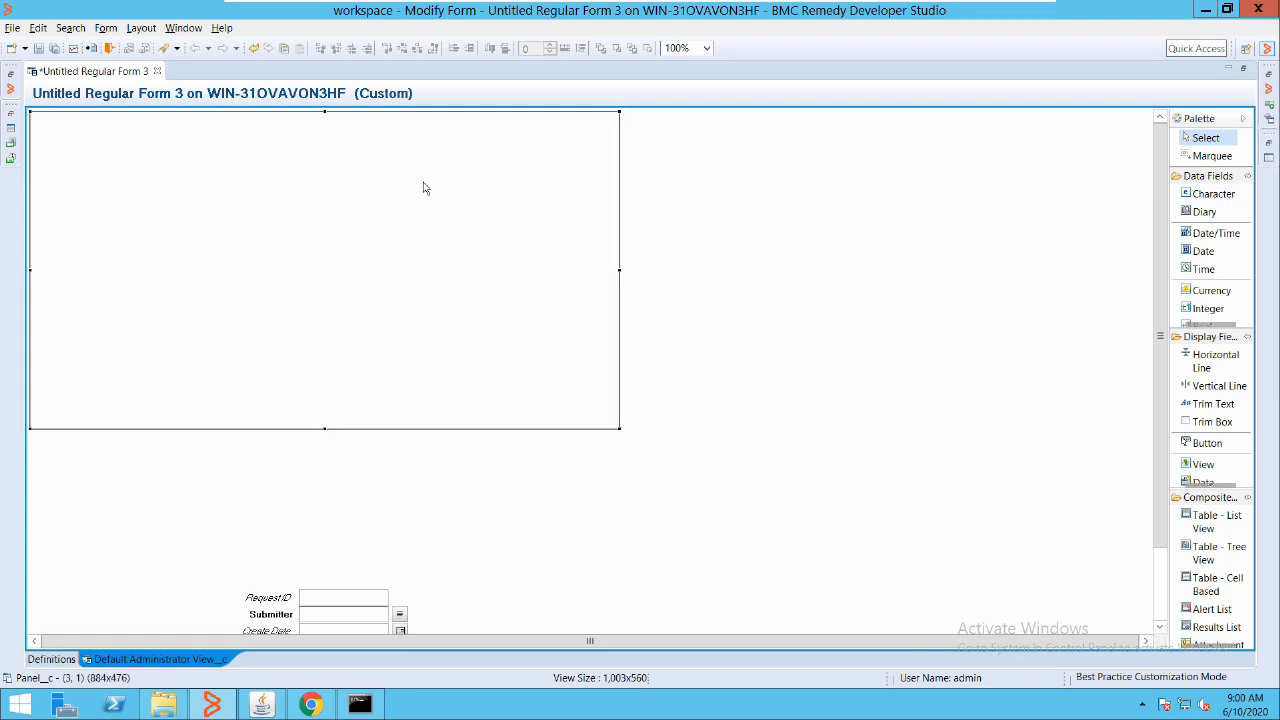
double_click(436, 170)
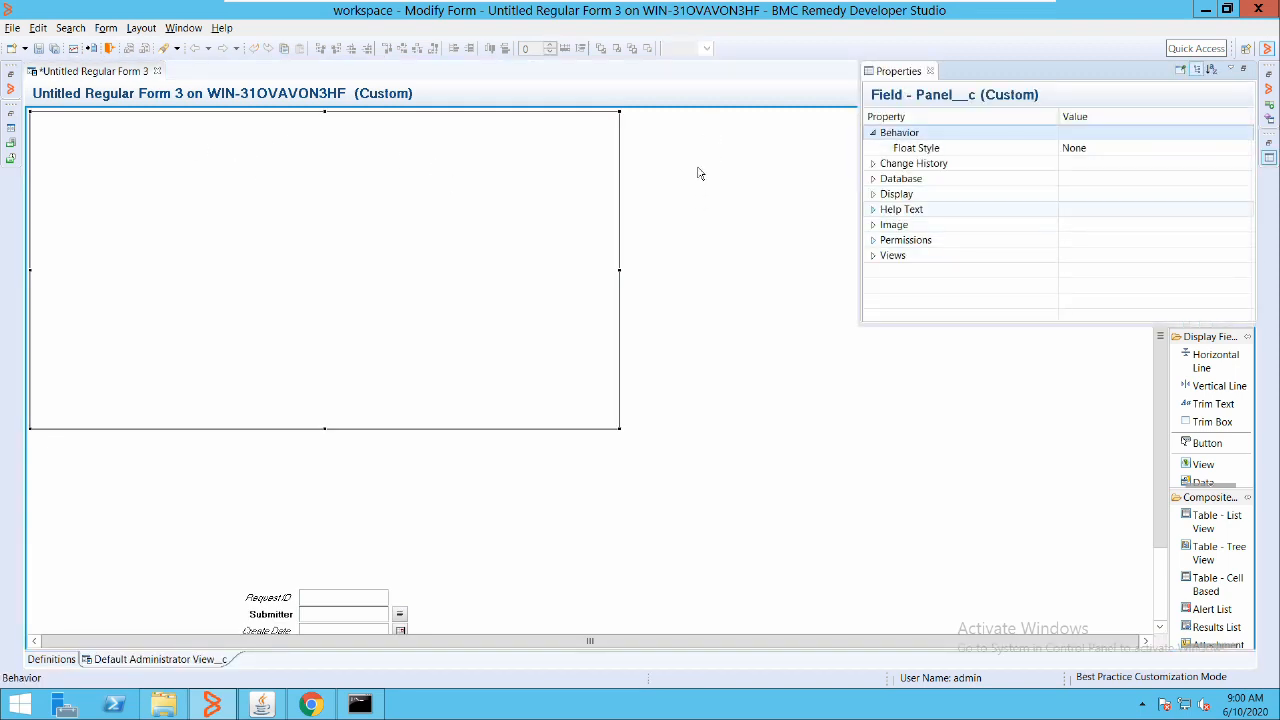
left_click(873, 194)
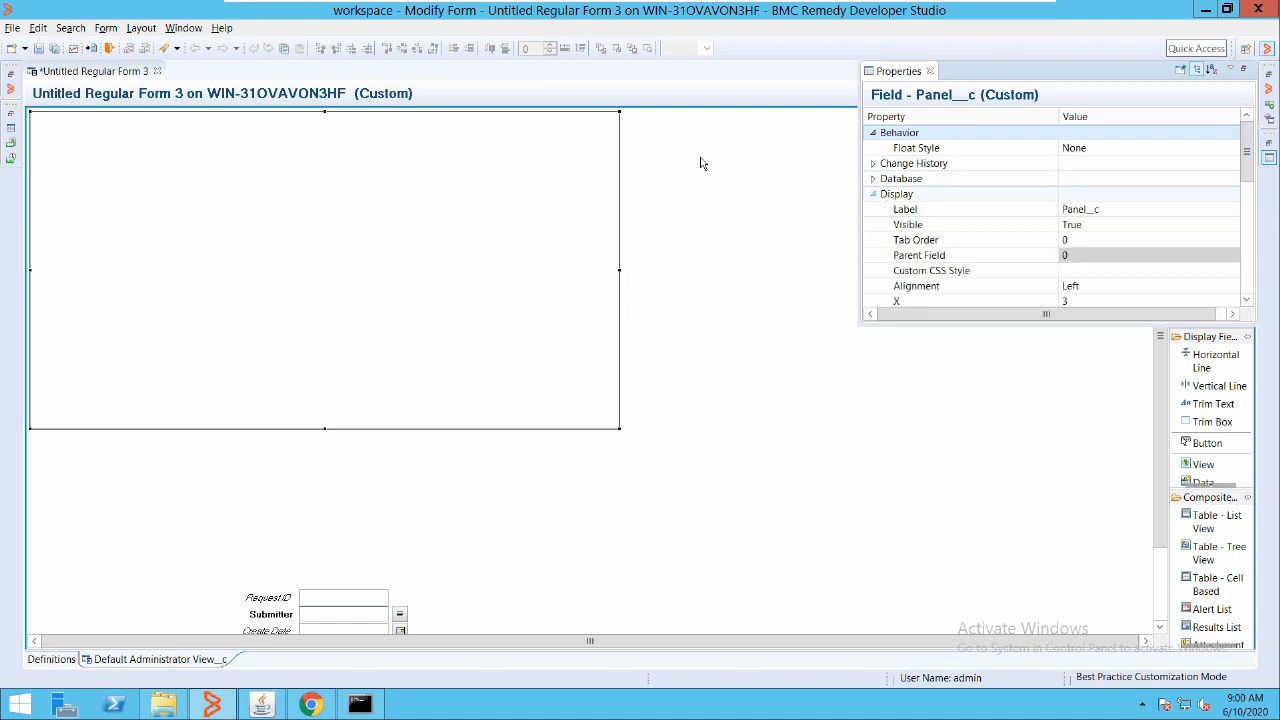
left_click(1075, 208)
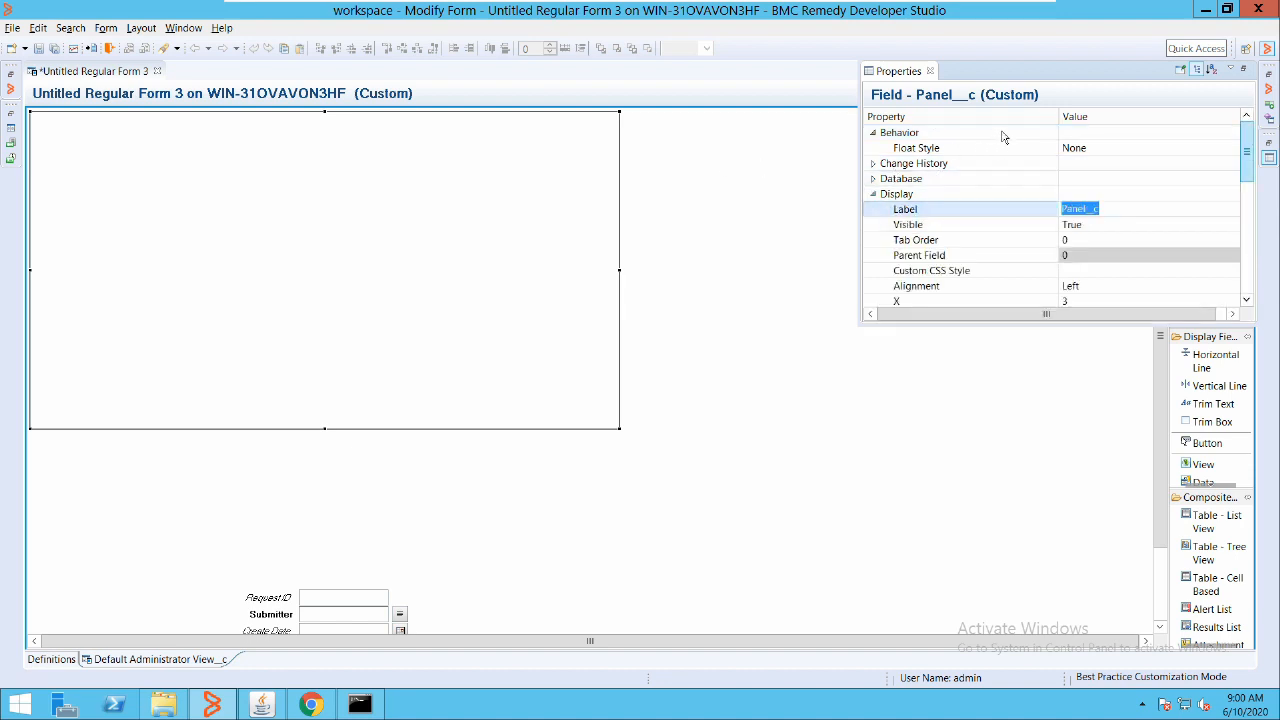
scroll(993, 188, "down", 6)
scroll(990, 230, "up", 3)
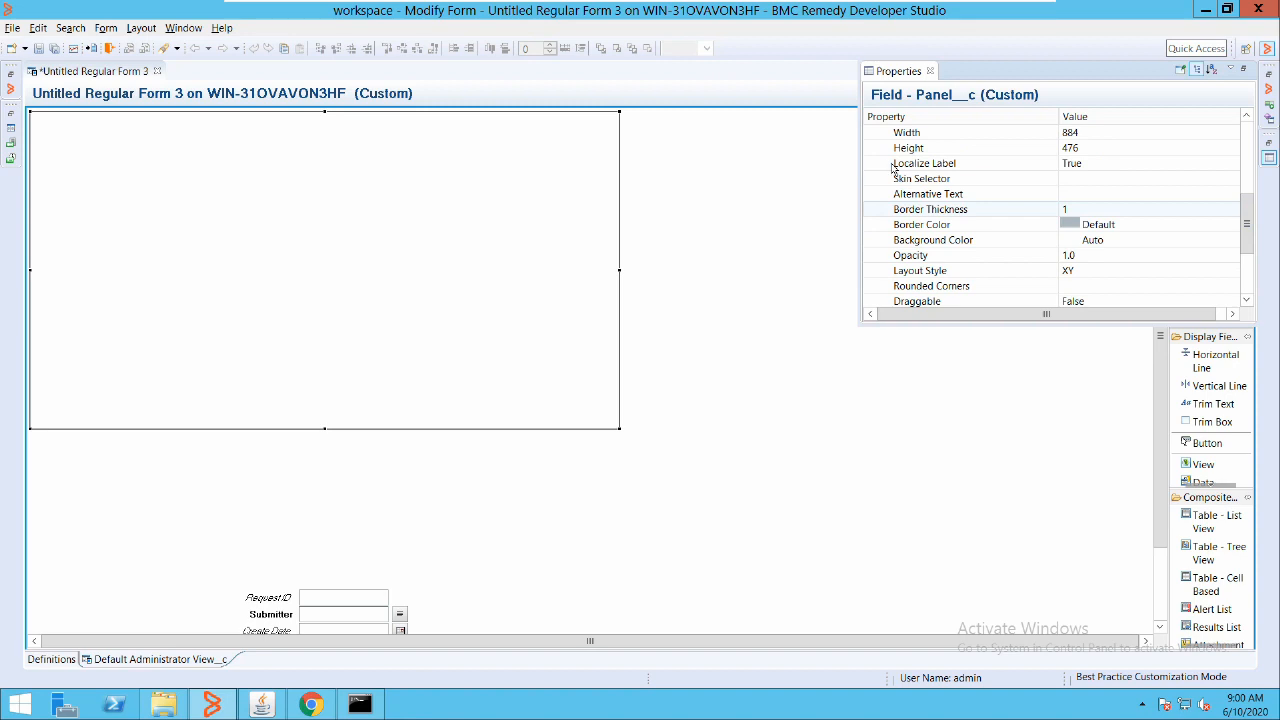
left_click(1112, 209)
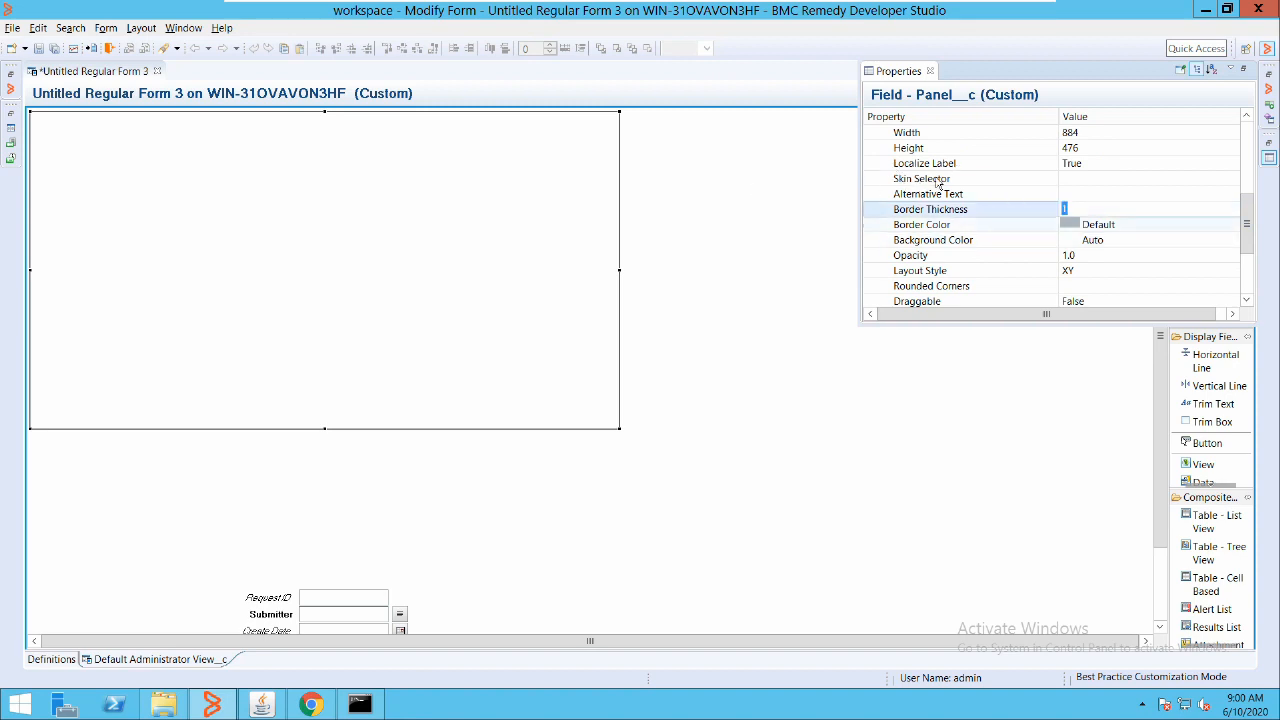
left_click(888, 224)
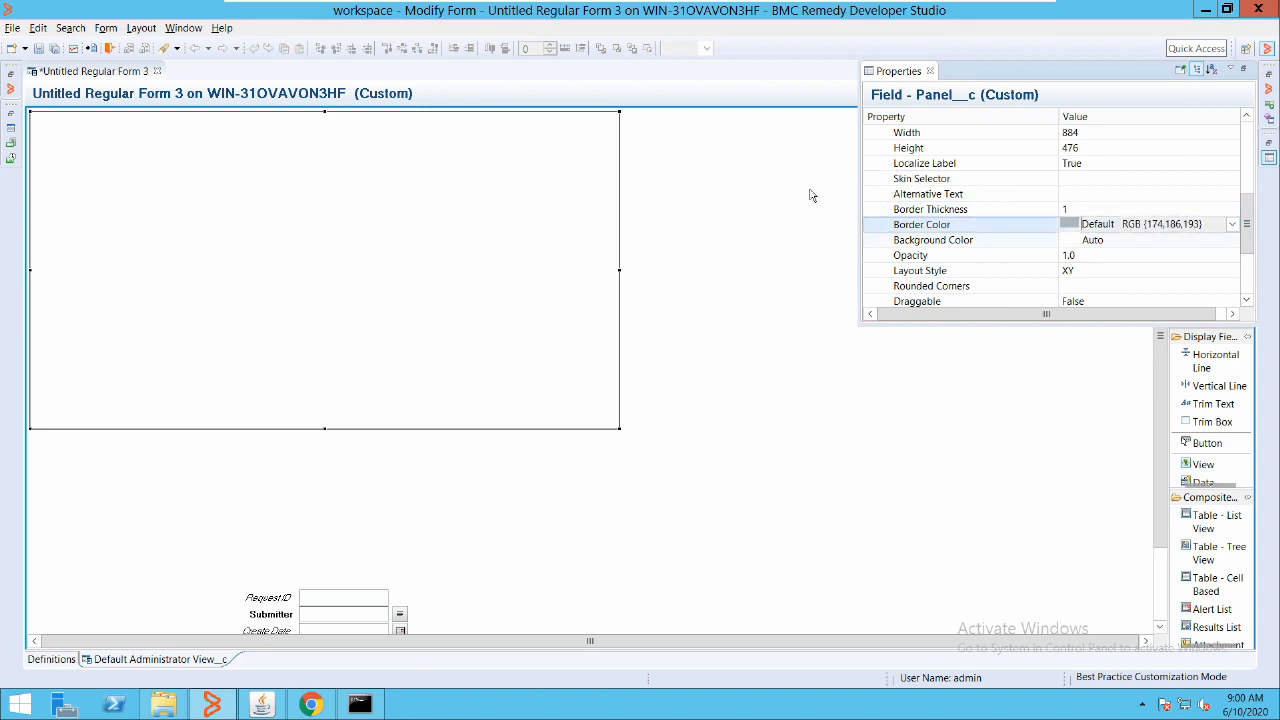
left_click(1092, 240)
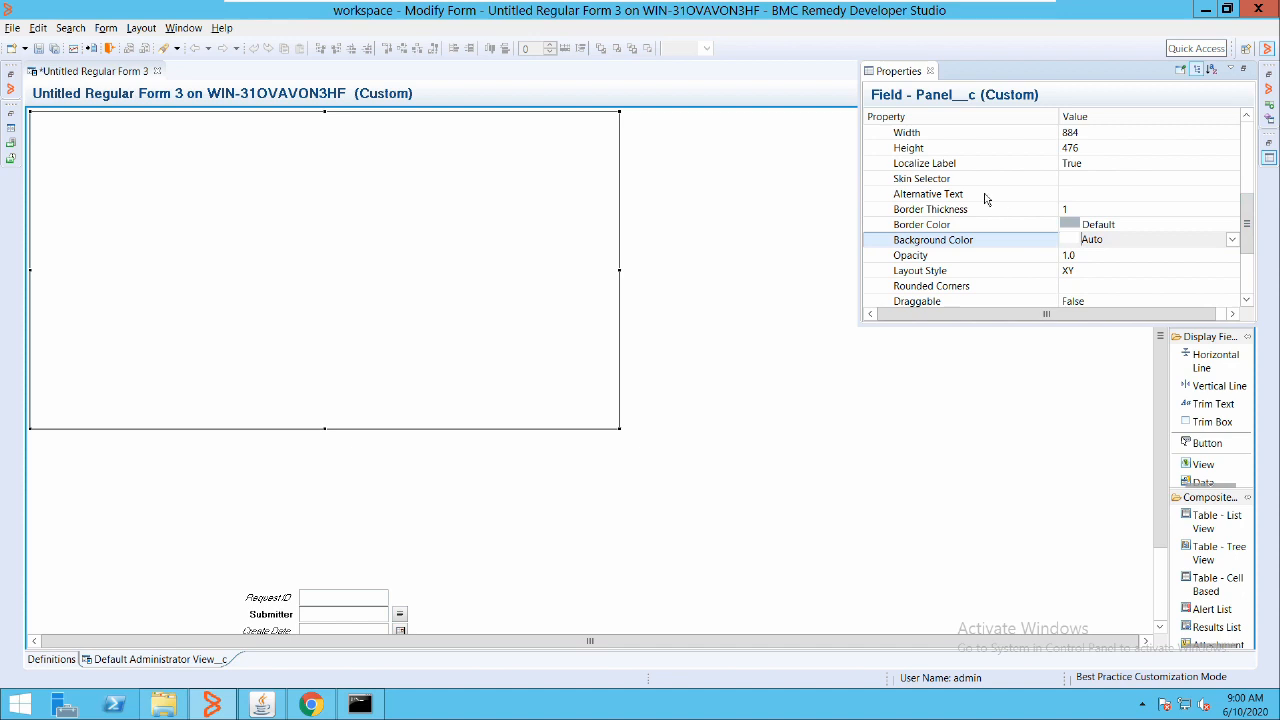
left_click(1232, 240)
Give the panel a solid custom blue background (RGB 0, 0, 255) with gradient off
left_click(1100, 268)
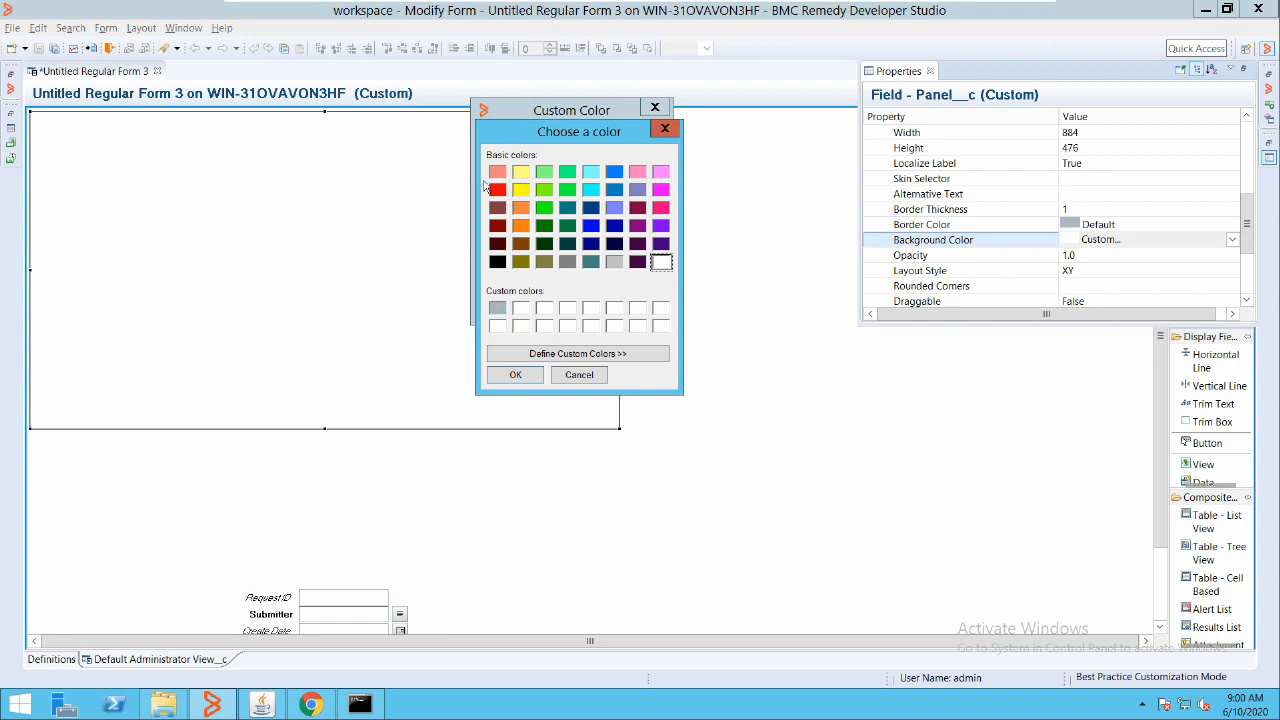
left_click(592, 227)
left_click(527, 375)
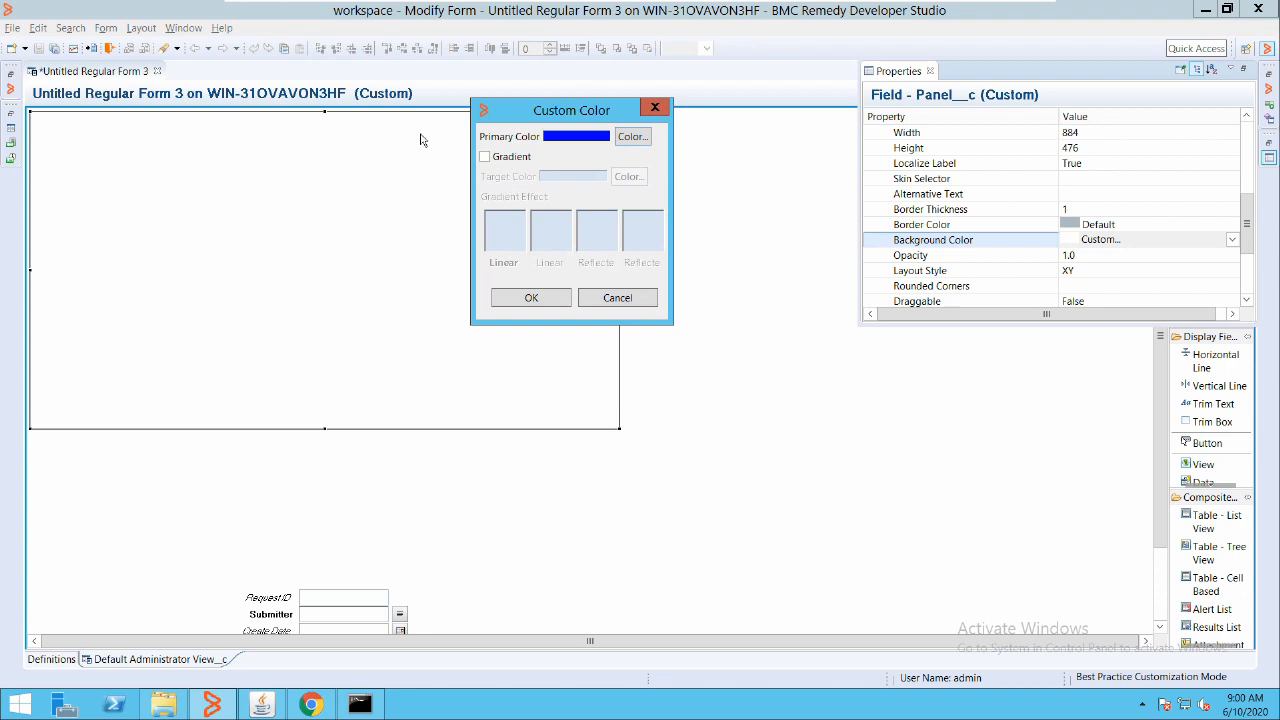
left_click(485, 157)
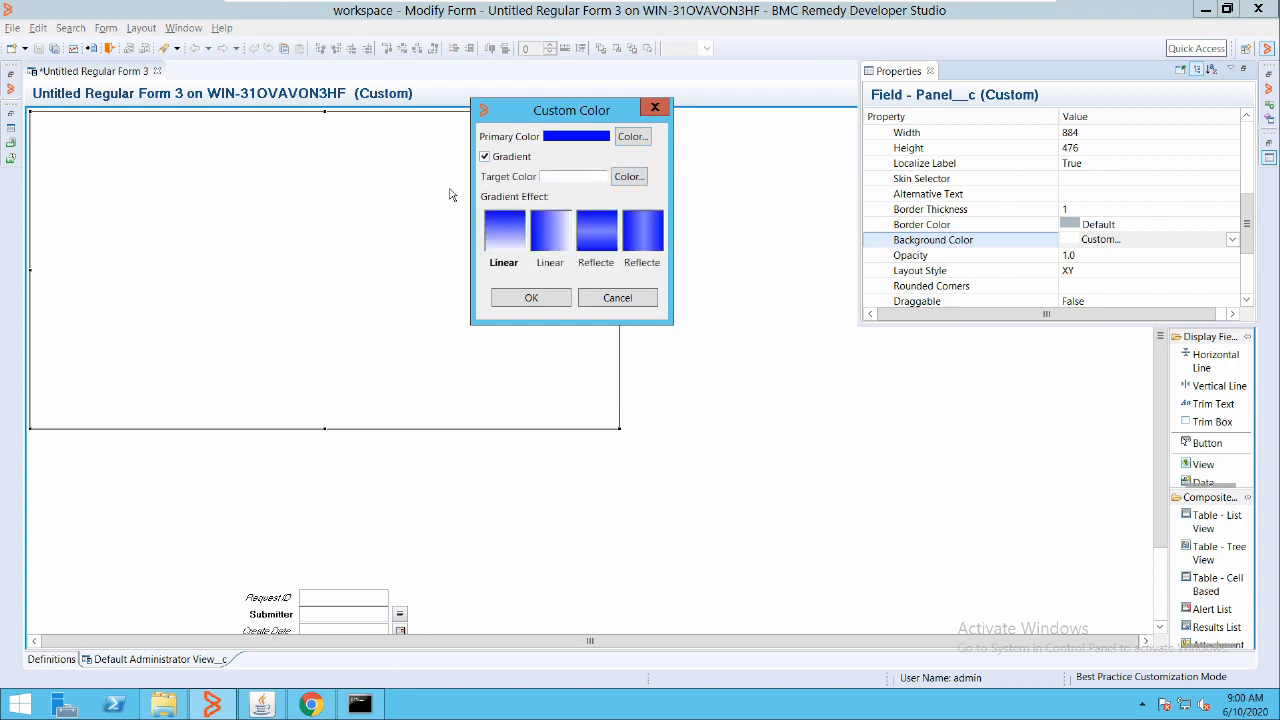
key("space")
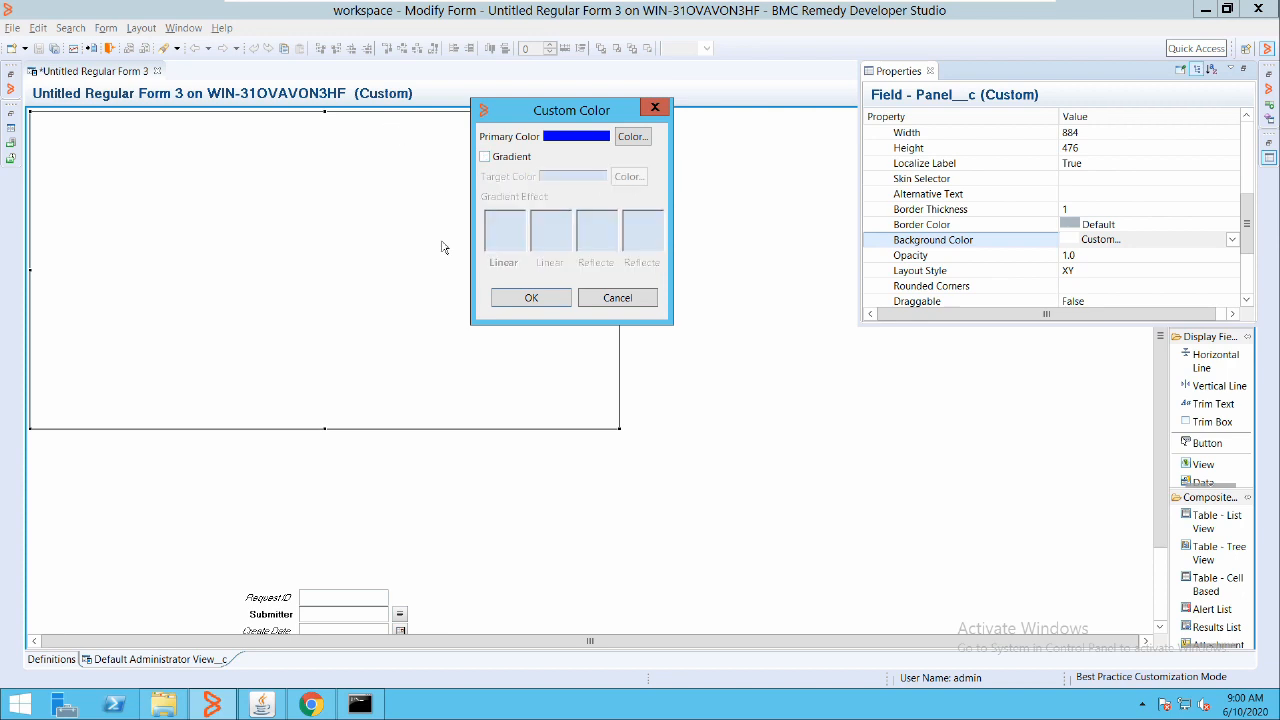
key("Return")
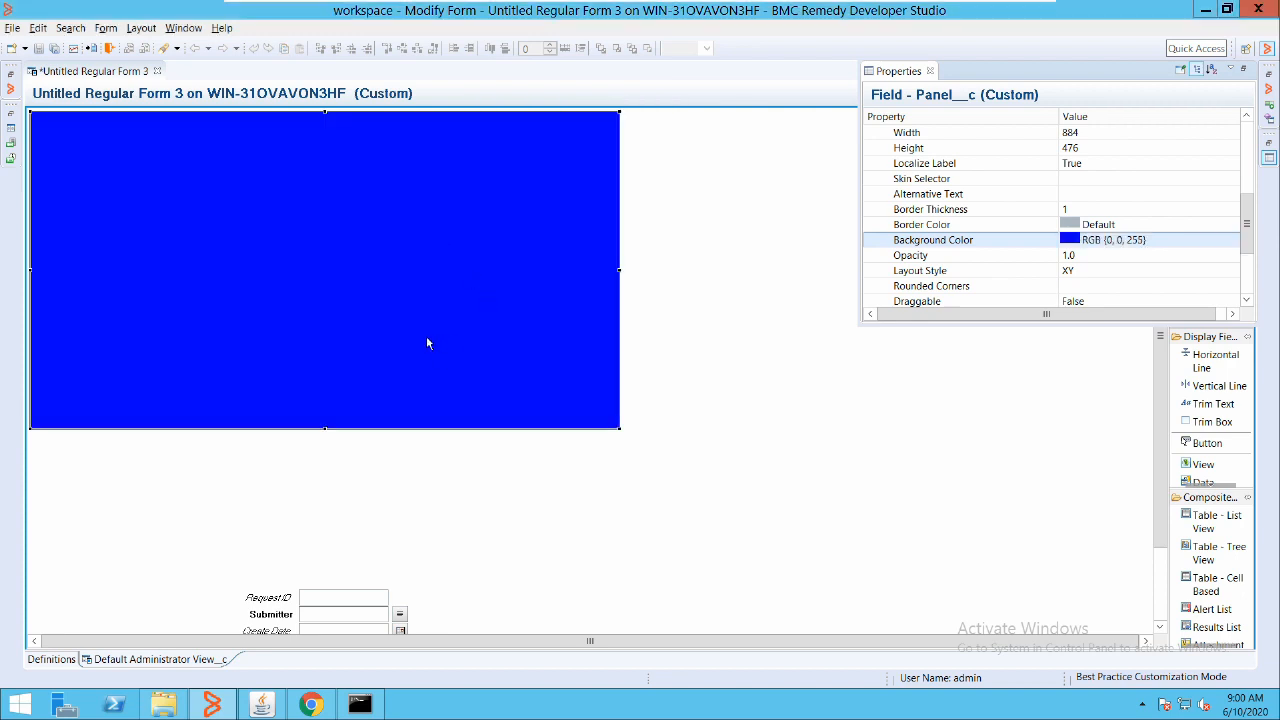
left_click(551, 187)
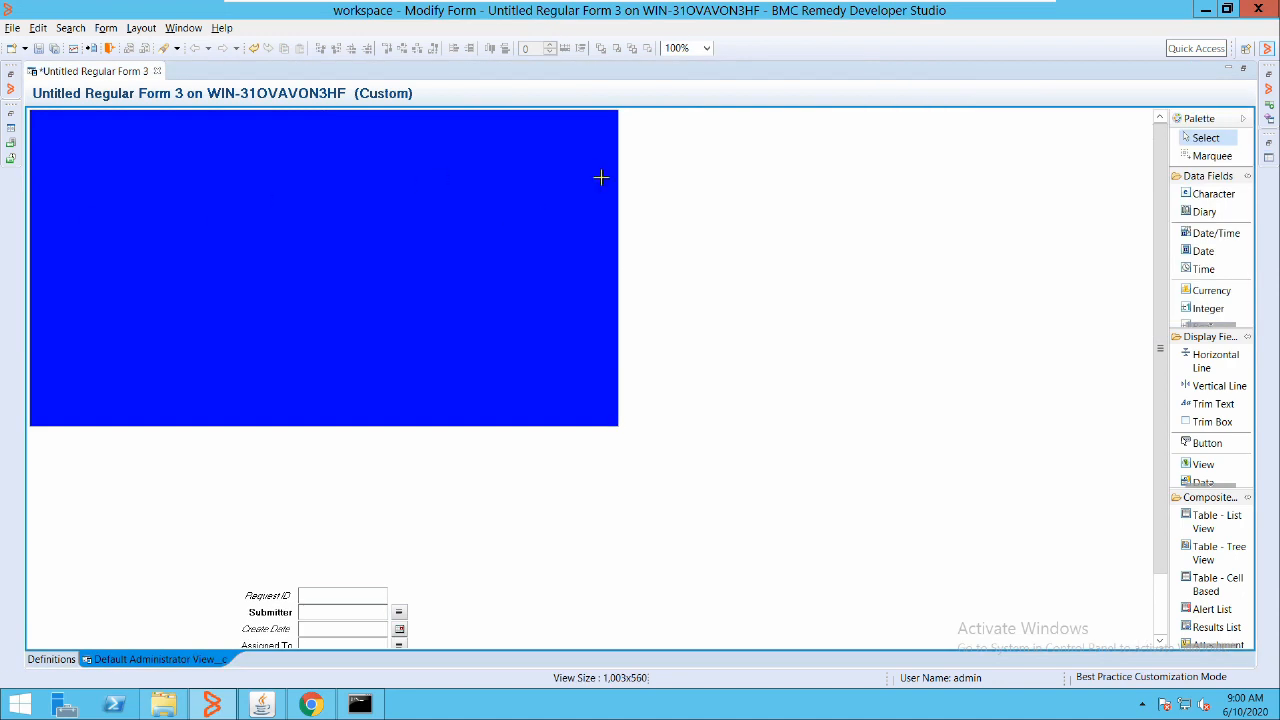
Add a 284x24 Character field and move it into the blue panel's top-left area
right_click(727, 194)
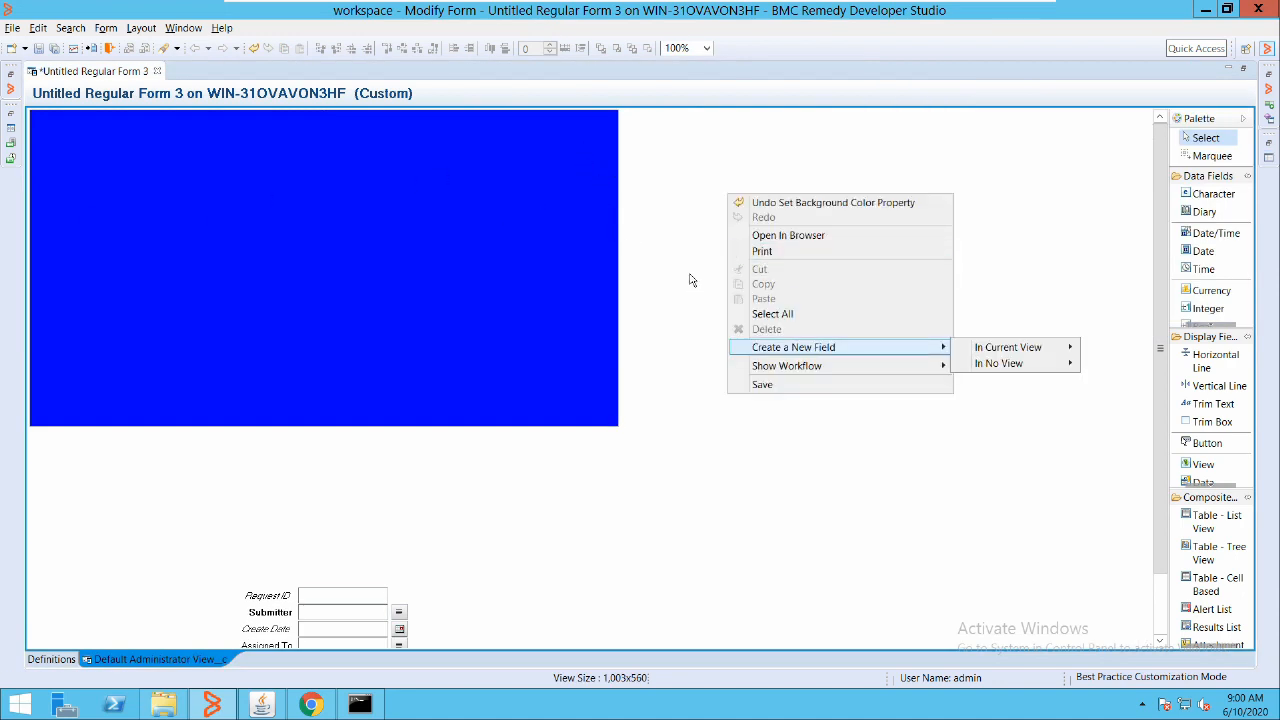
mouse_move(1008, 347)
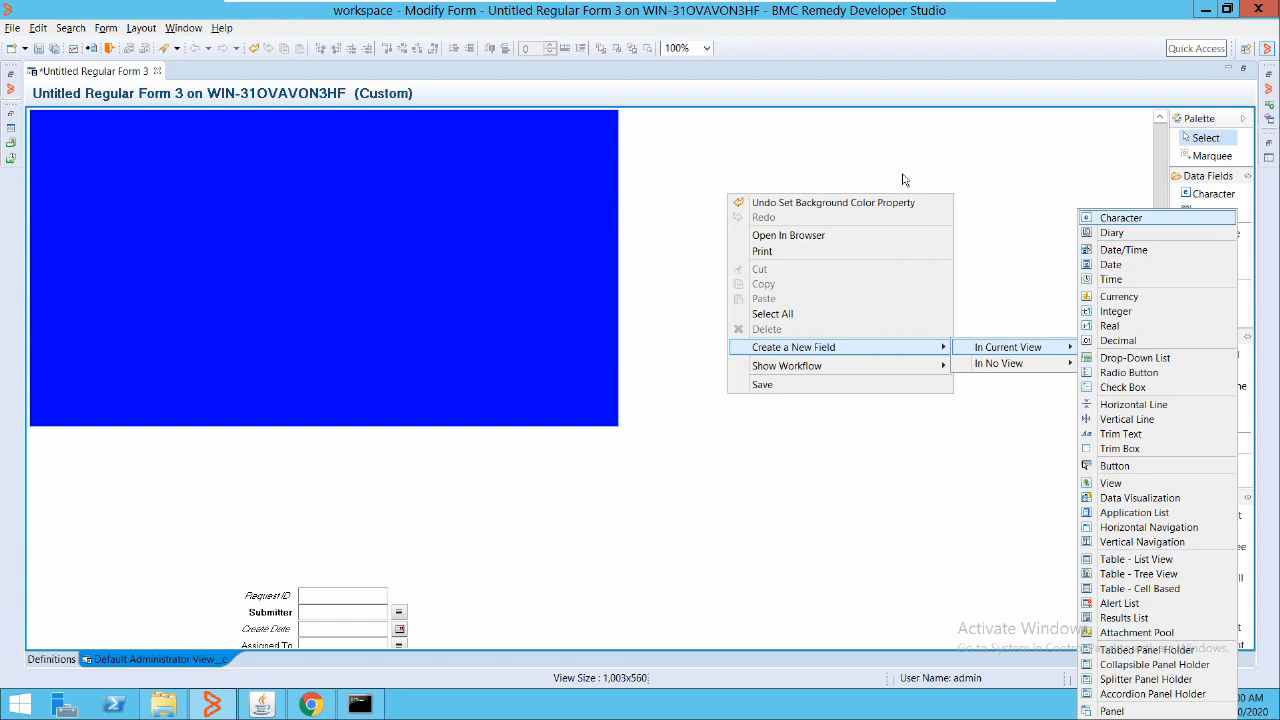
left_click(1110, 214)
left_click_drag(780, 200, 122, 131)
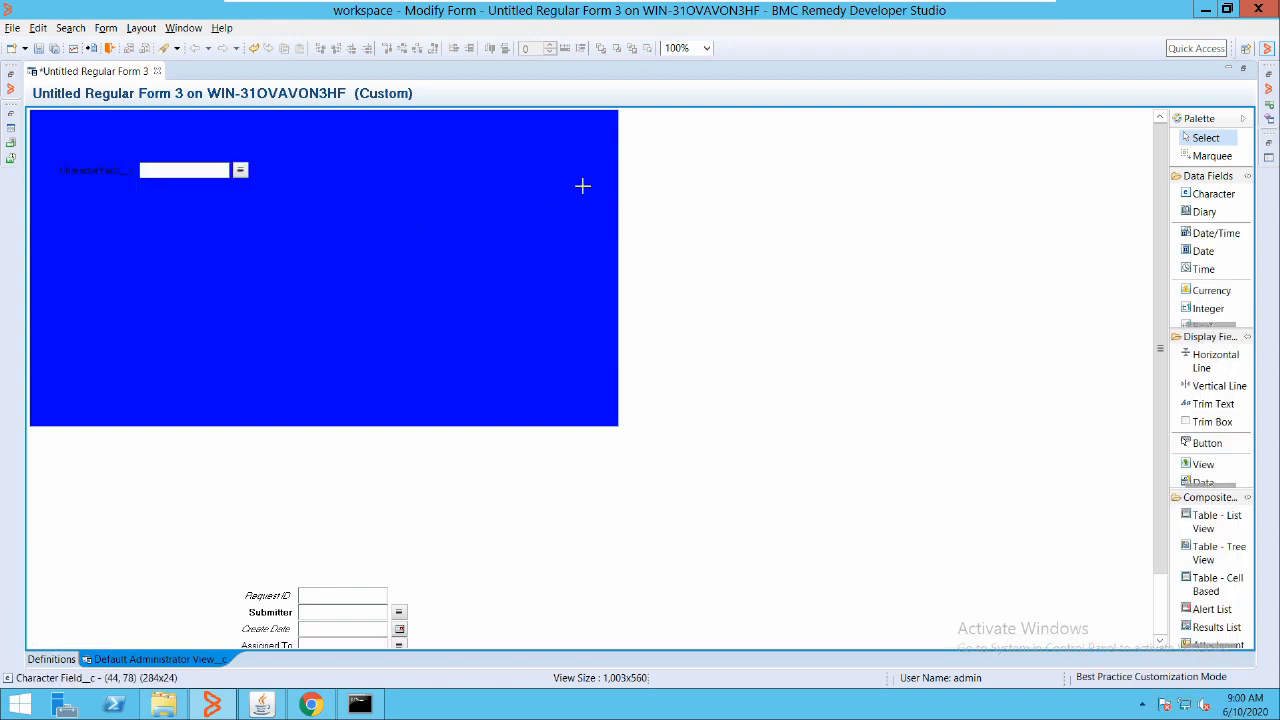
left_click(108, 164)
left_click(329, 163)
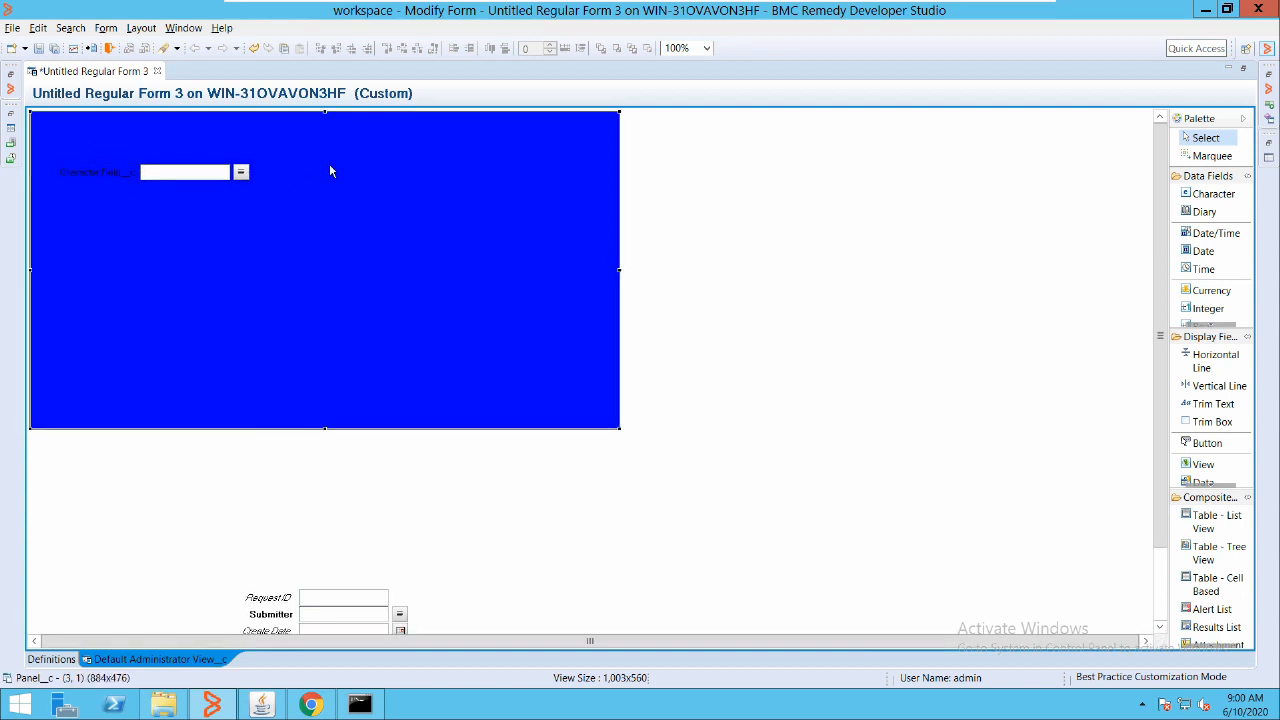
left_click(133, 166)
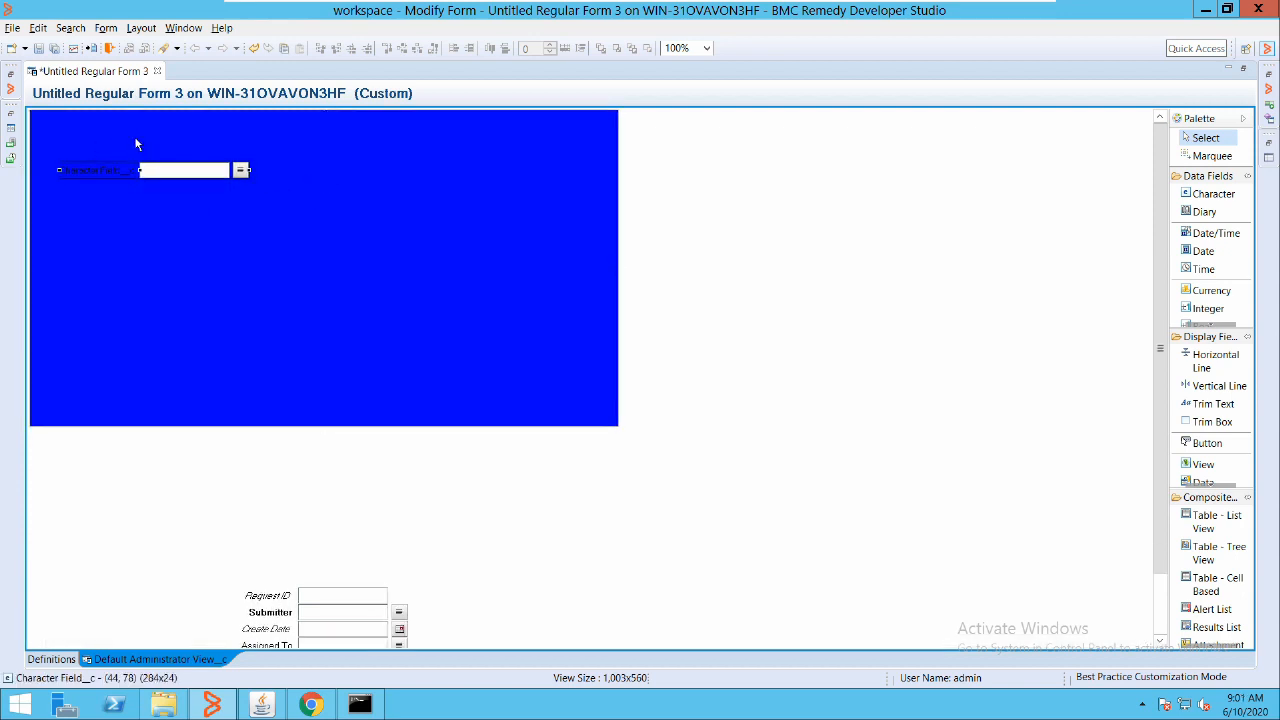
Set Character Field__c's label text colour to a custom white
double_click(134, 167)
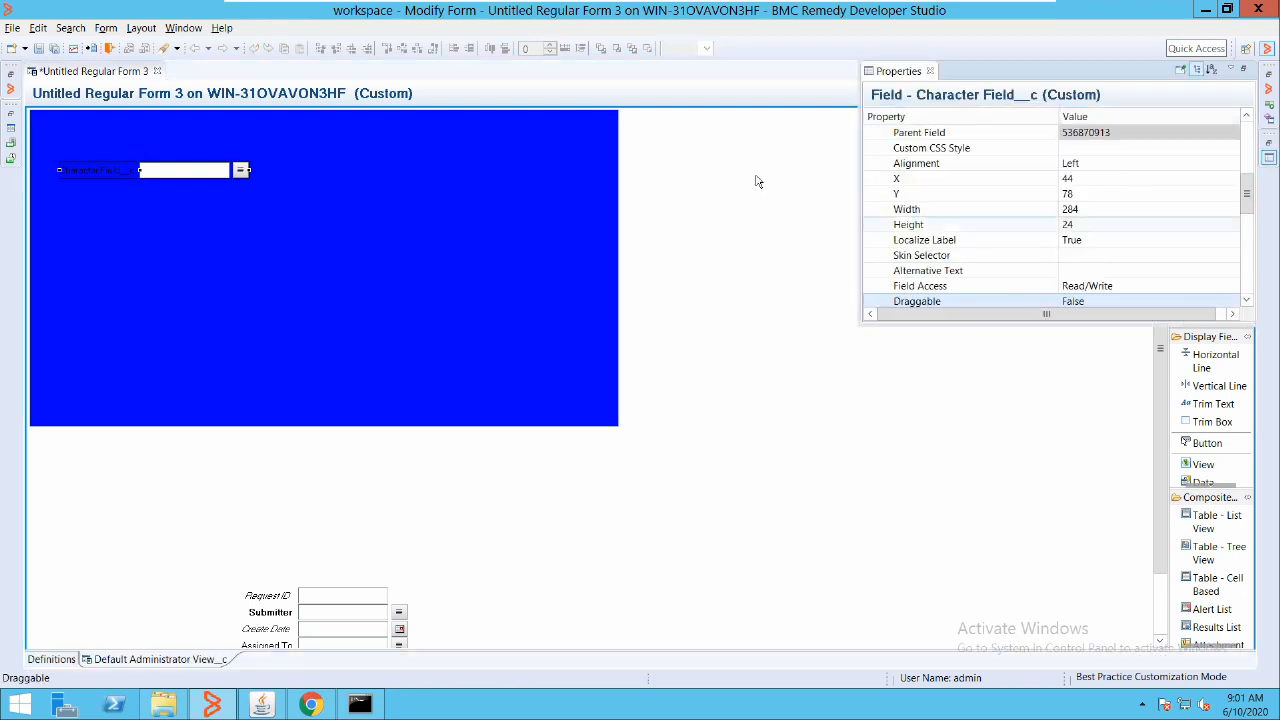
scroll(995, 150, "up", 3)
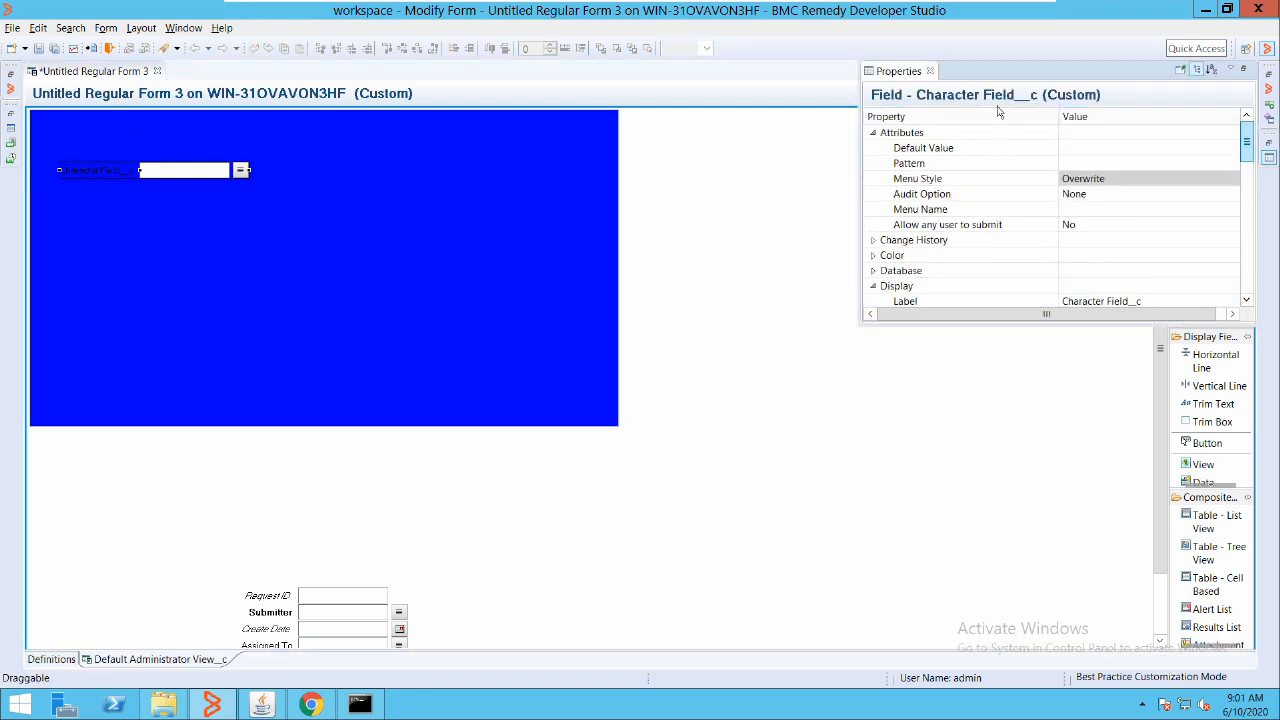
left_click(879, 134)
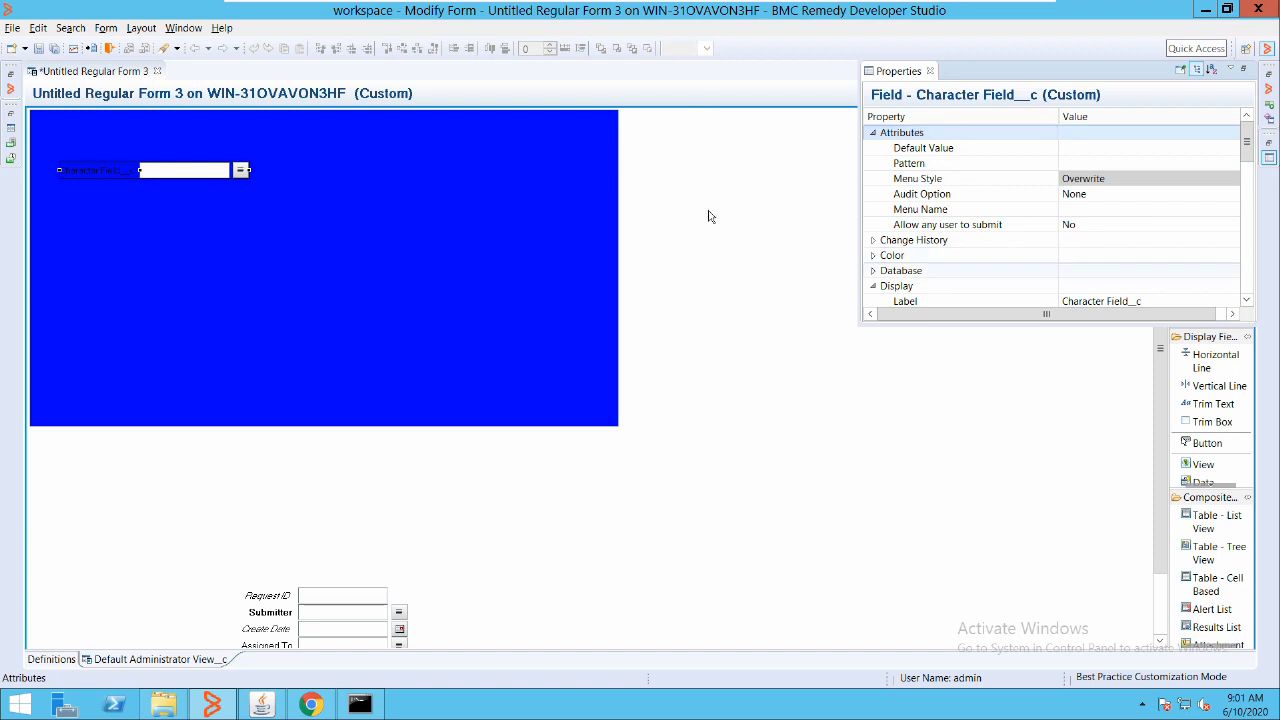
left_click(874, 255)
left_click(909, 229)
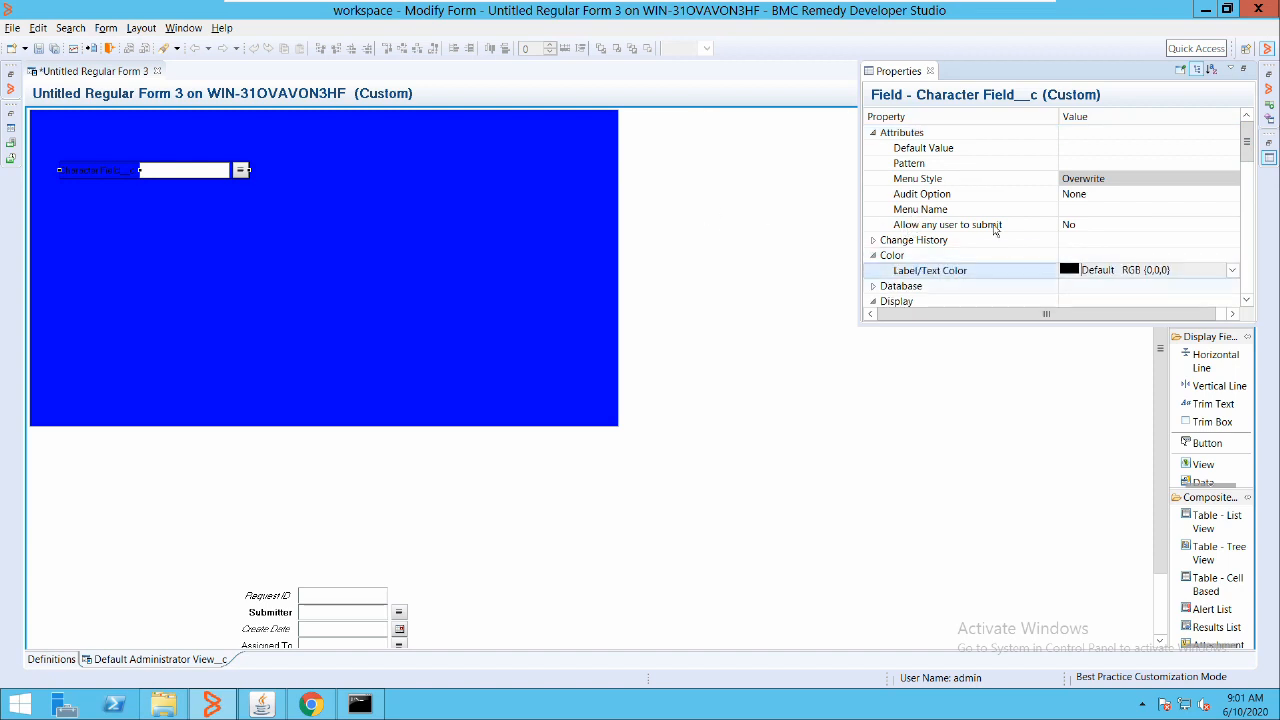
left_click(1232, 271)
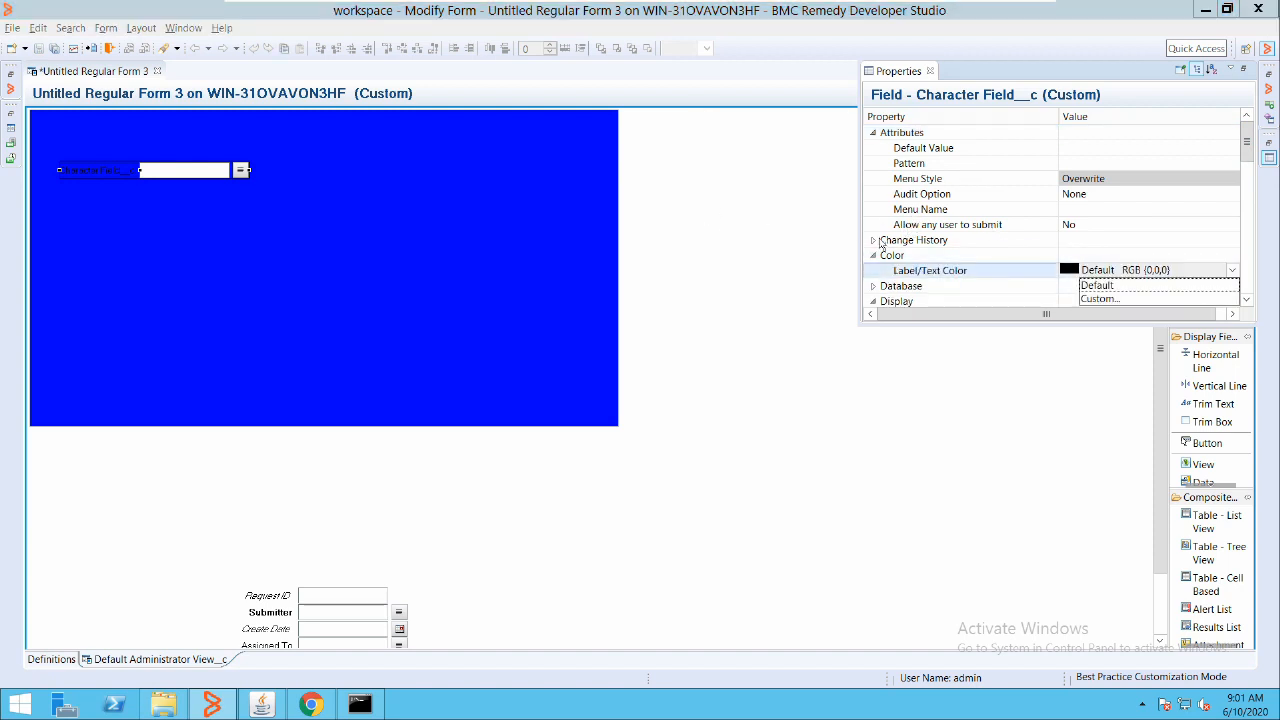
left_click(1100, 299)
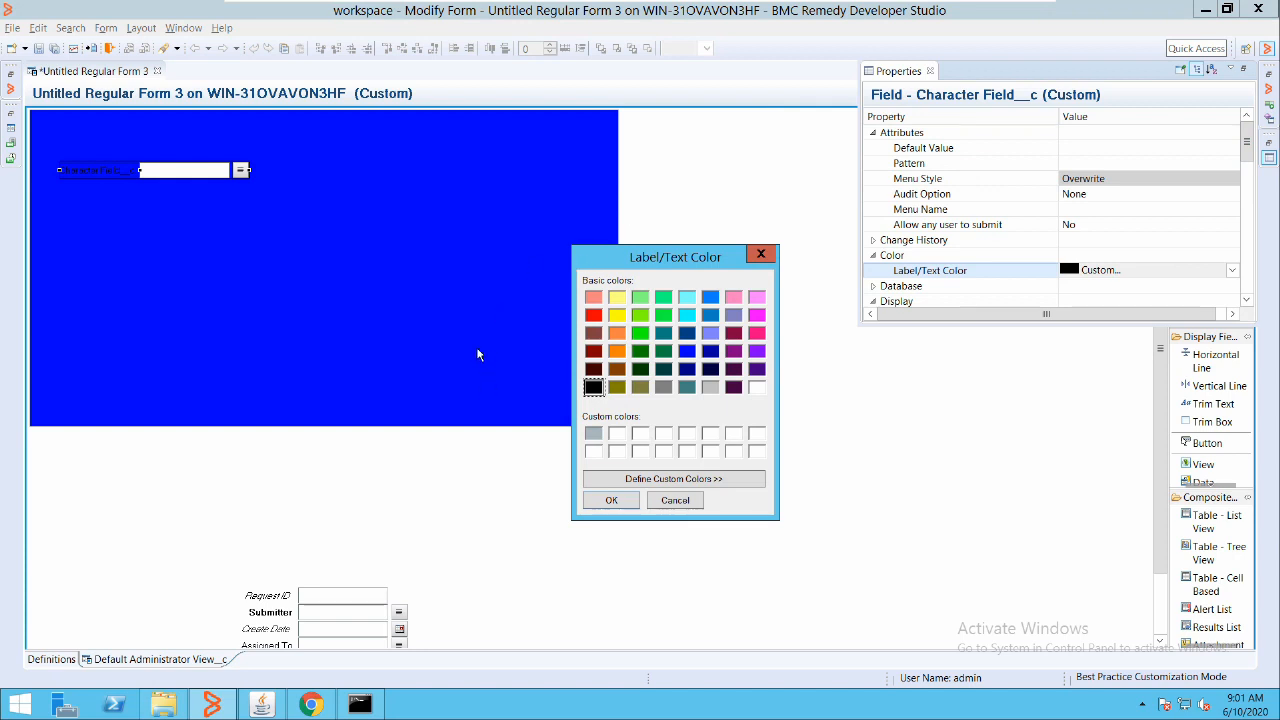
left_click(757, 387)
left_click(611, 500)
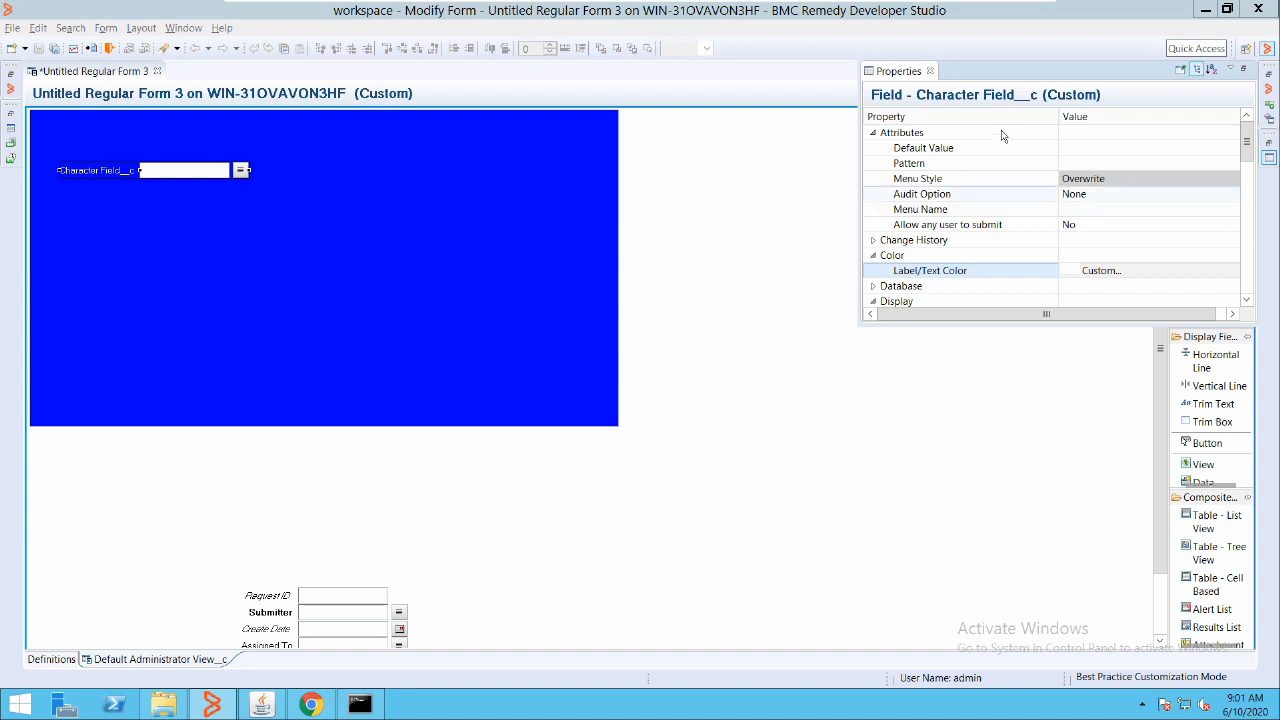
Change the character field's label font to Header Text (I), then close Properties
scroll(1004, 144, "down", 2)
scroll(1004, 150, "down", 2)
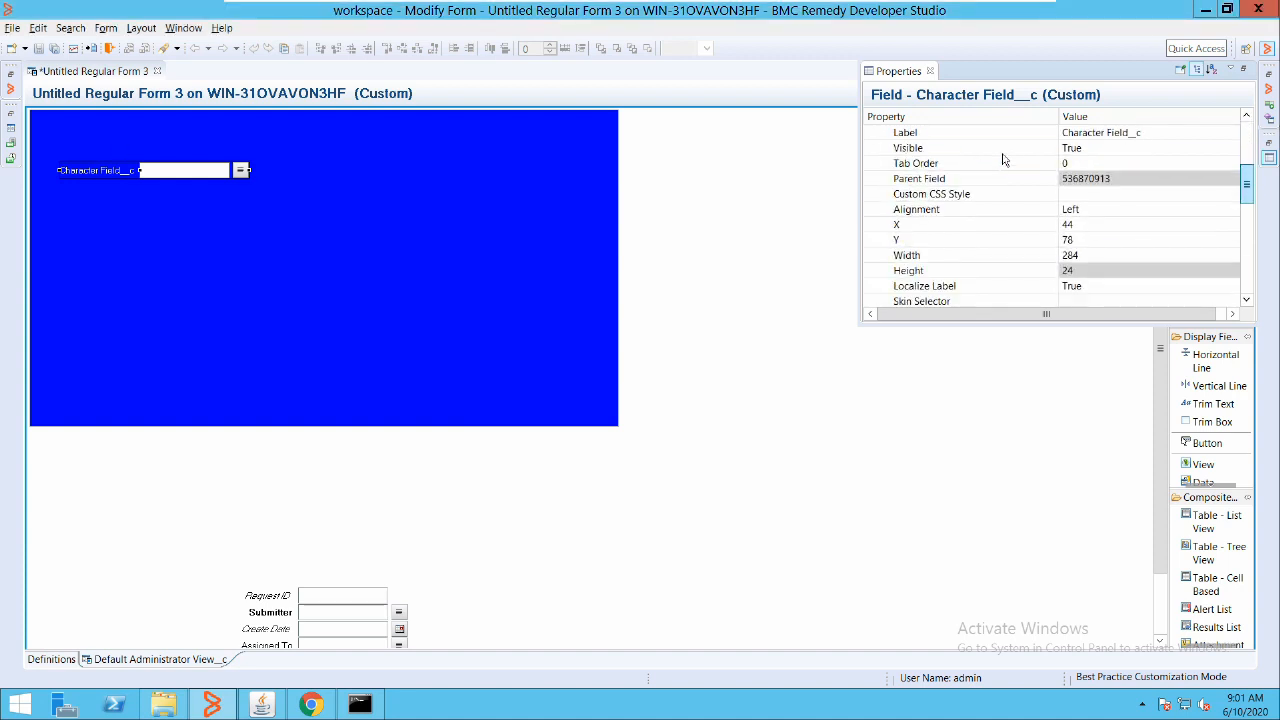
scroll(1004, 160, "down", 4)
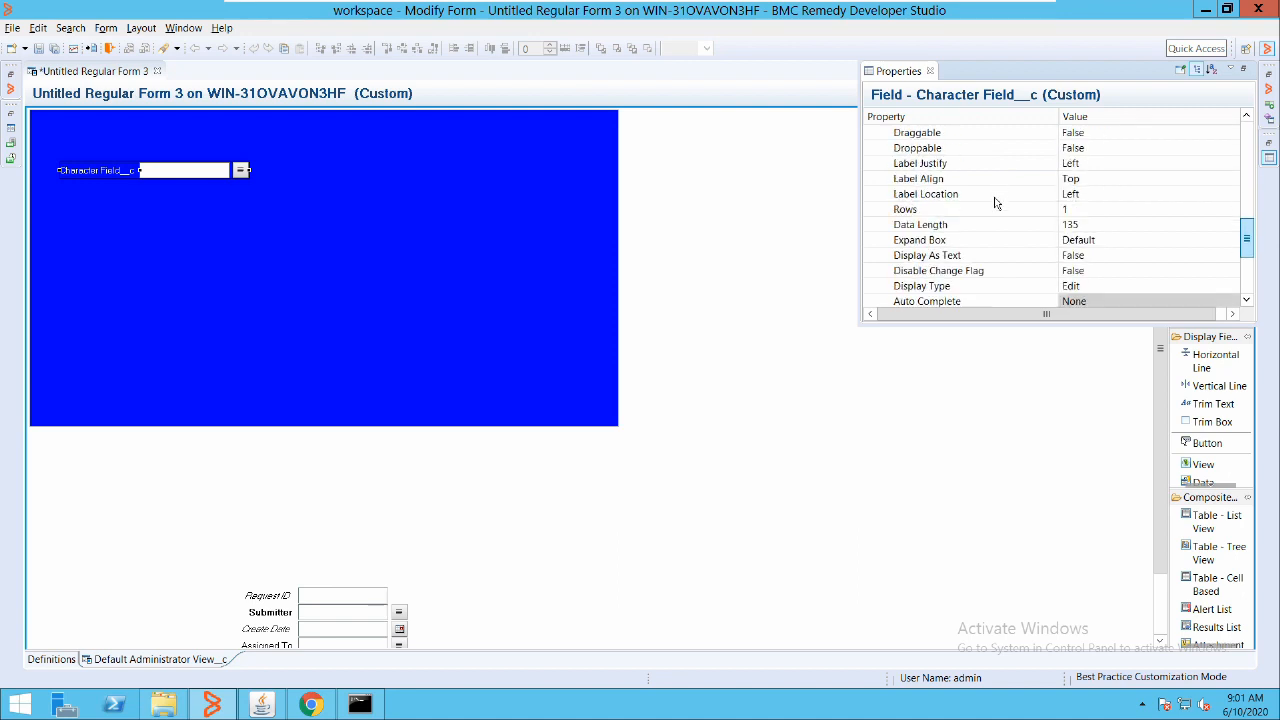
scroll(995, 205, "down", 3)
scroll(997, 220, "up", 1)
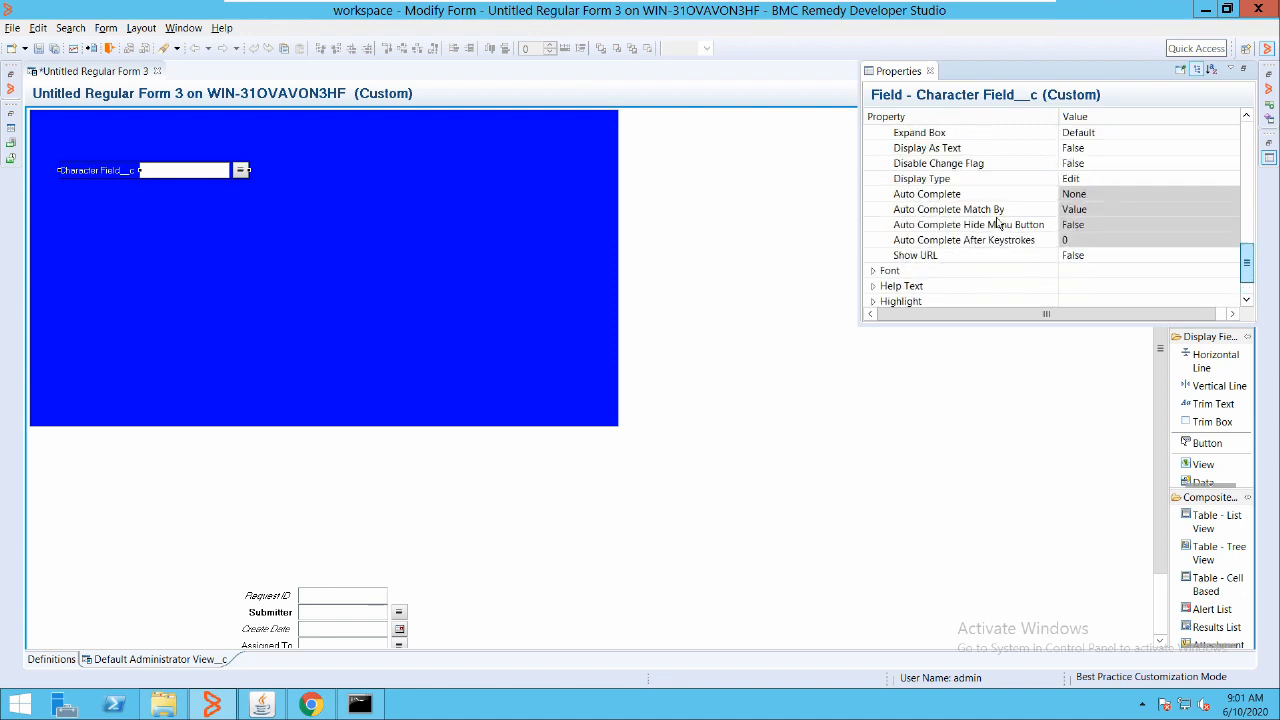
scroll(997, 232, "down", 1)
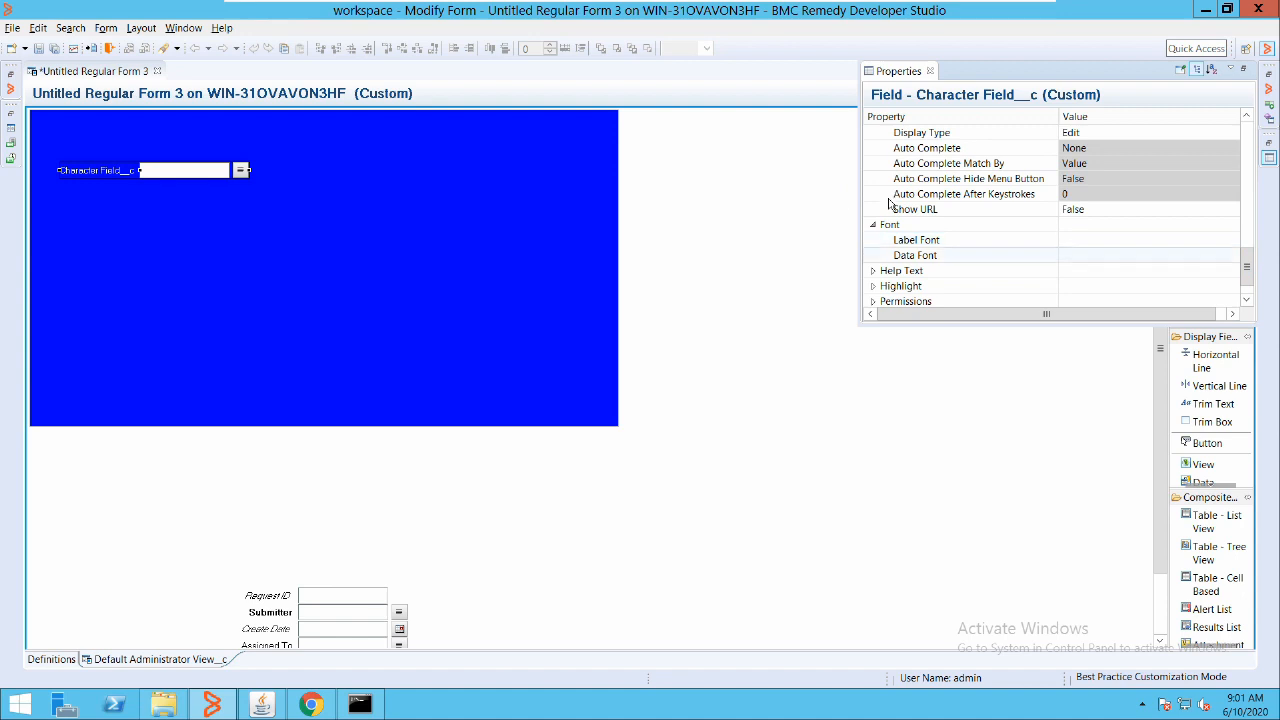
left_click(1127, 240)
left_click(1232, 240)
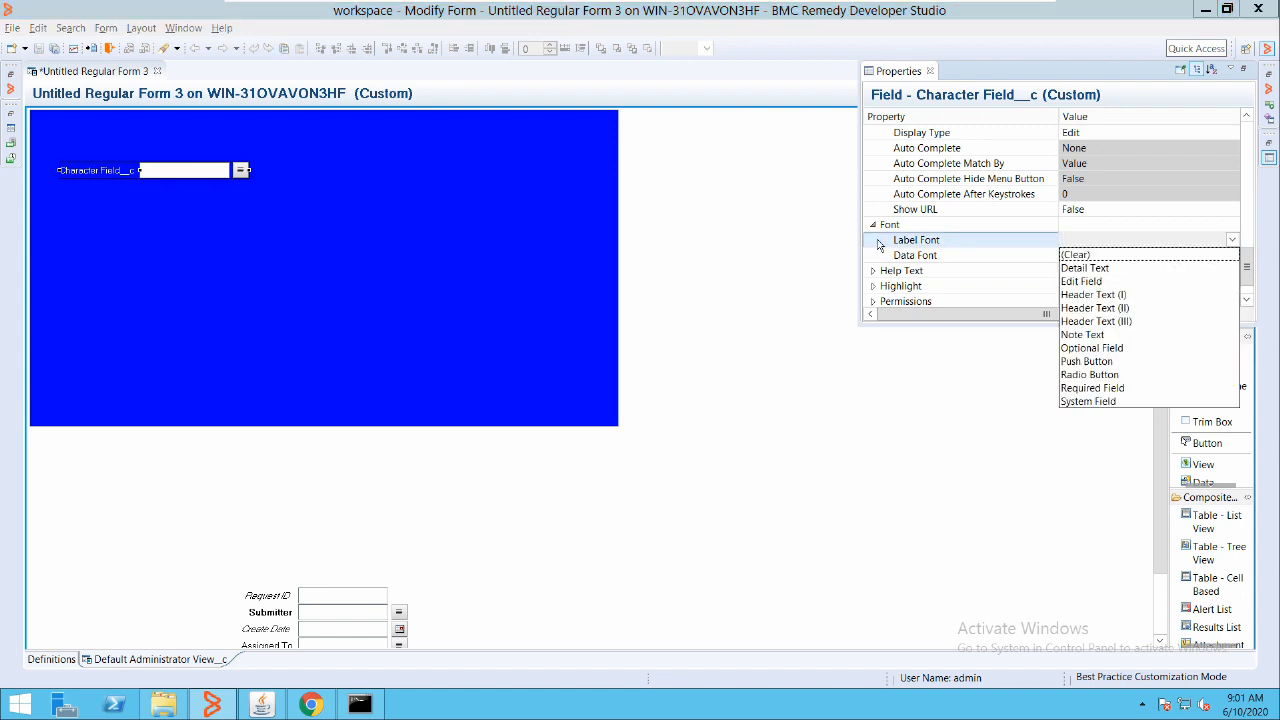
left_click(1093, 295)
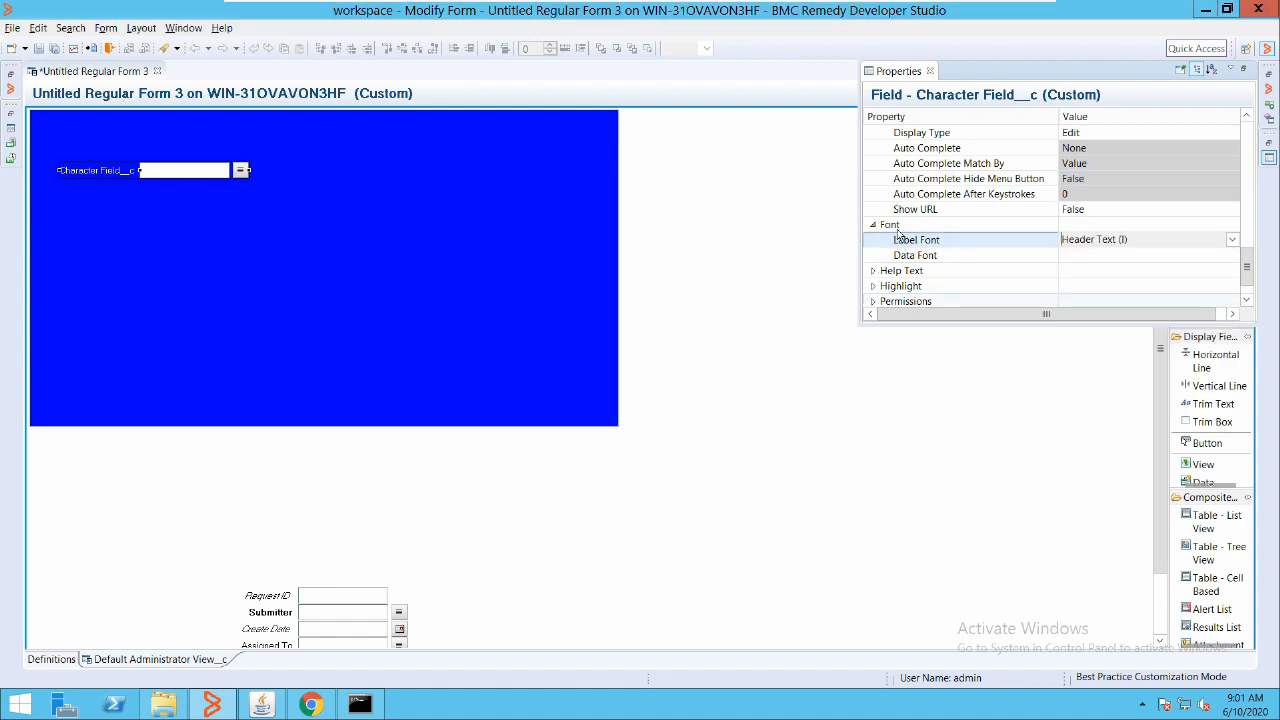
left_click(960, 286)
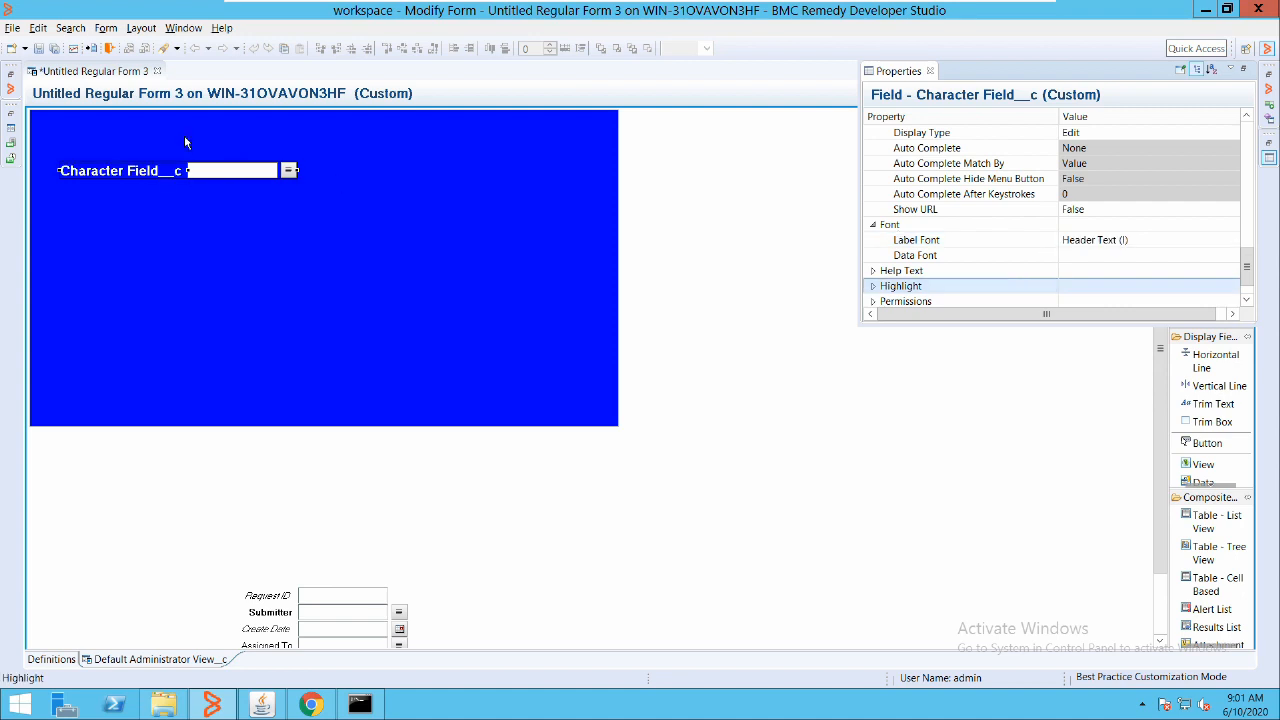
left_click(295, 148)
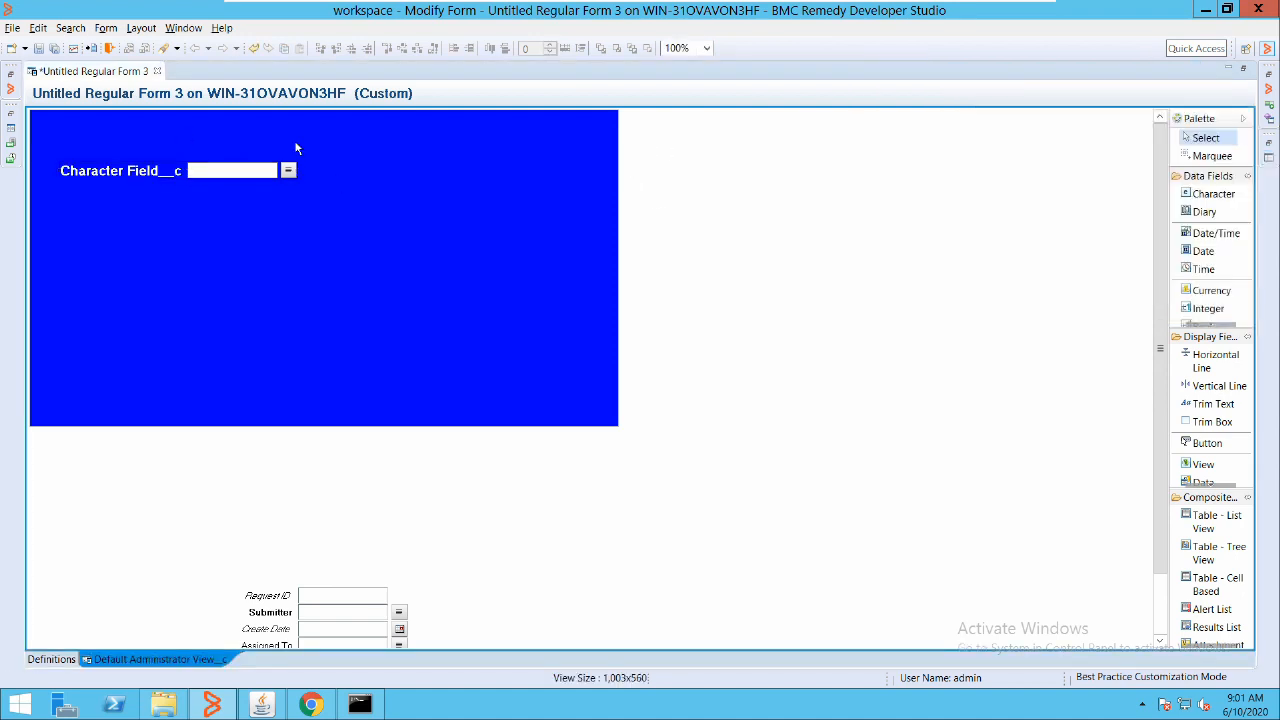
Relabel the character field as 'Name'
double_click(168, 138)
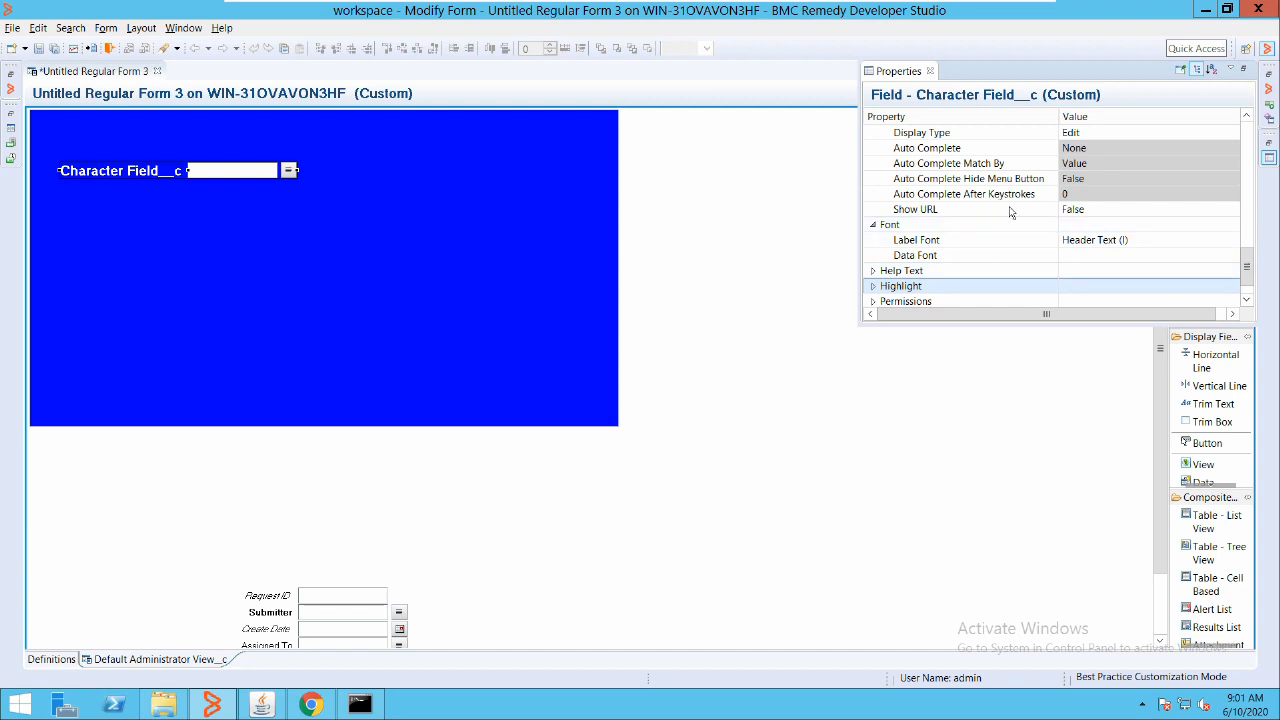
scroll(999, 216, "up", 10)
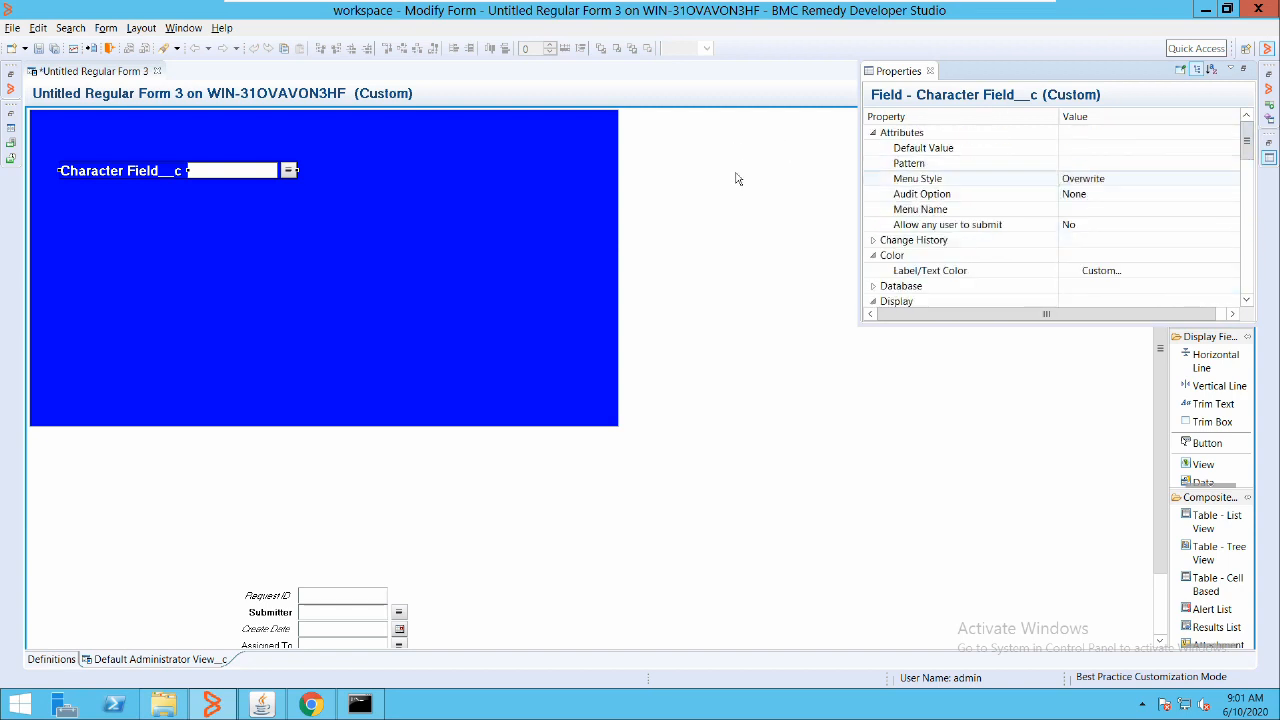
scroll(996, 150, "down", 5)
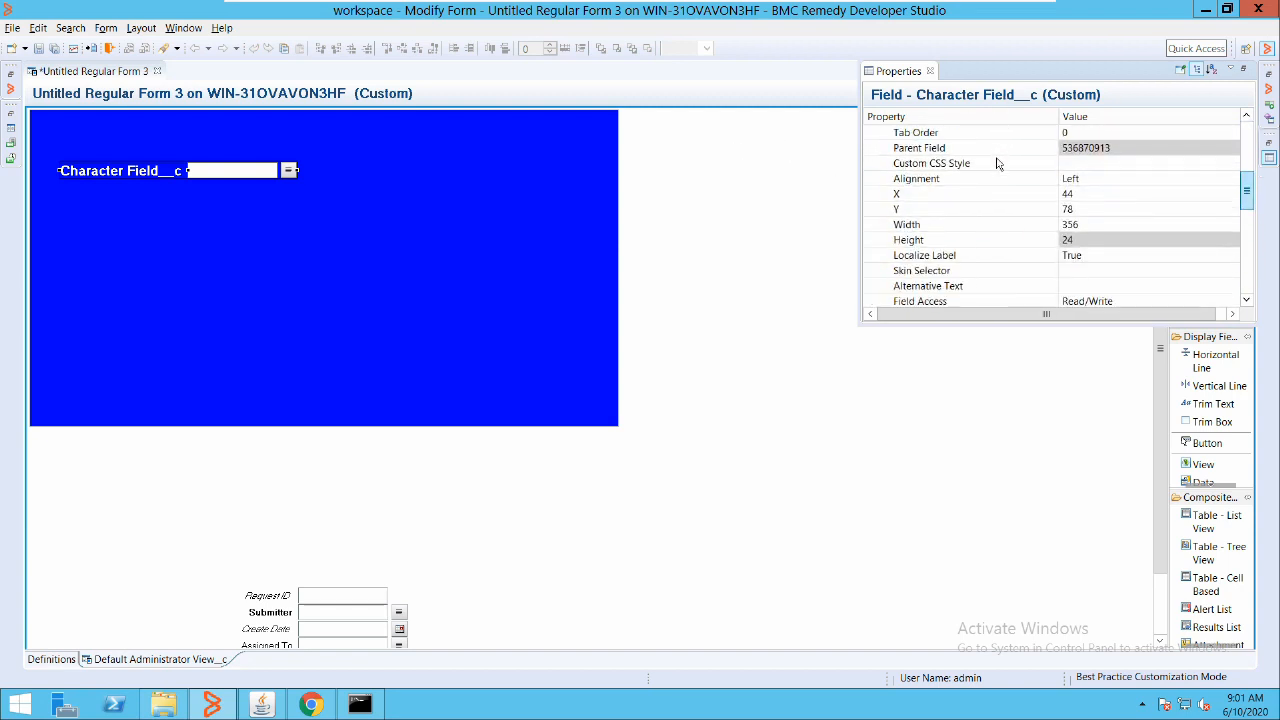
scroll(997, 163, "down", 1)
scroll(990, 170, "up", 4)
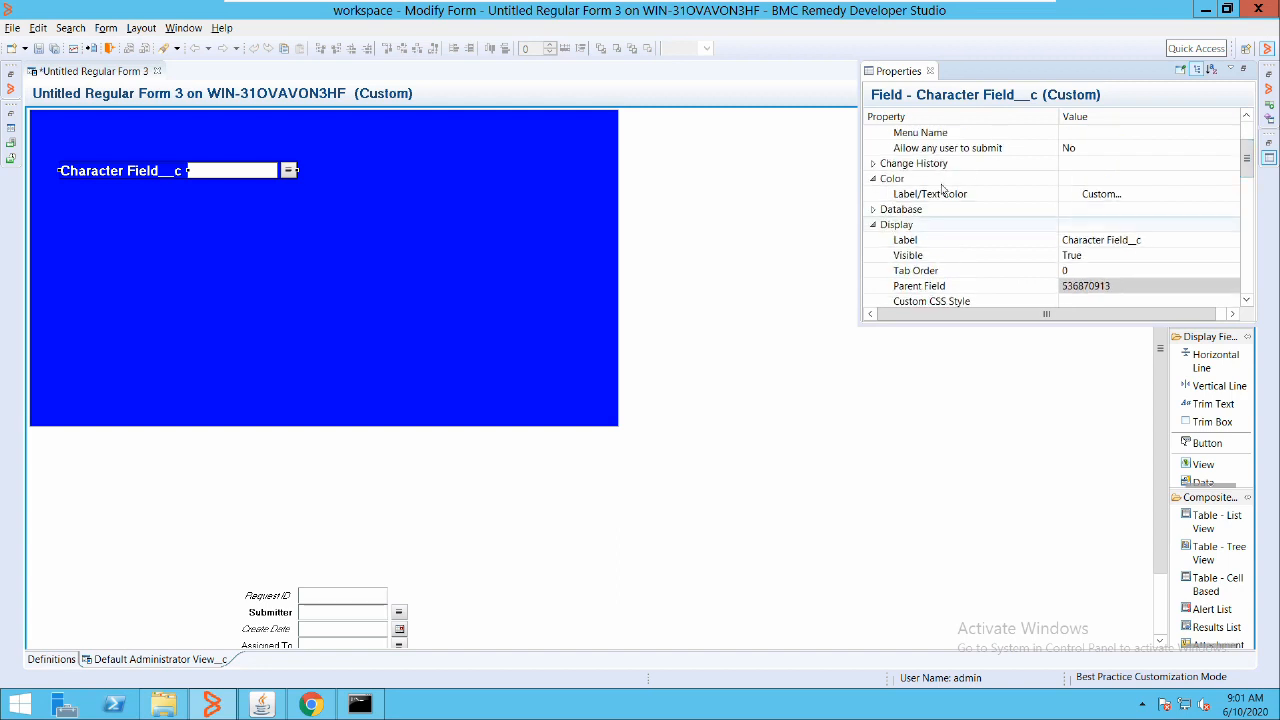
left_click(938, 239)
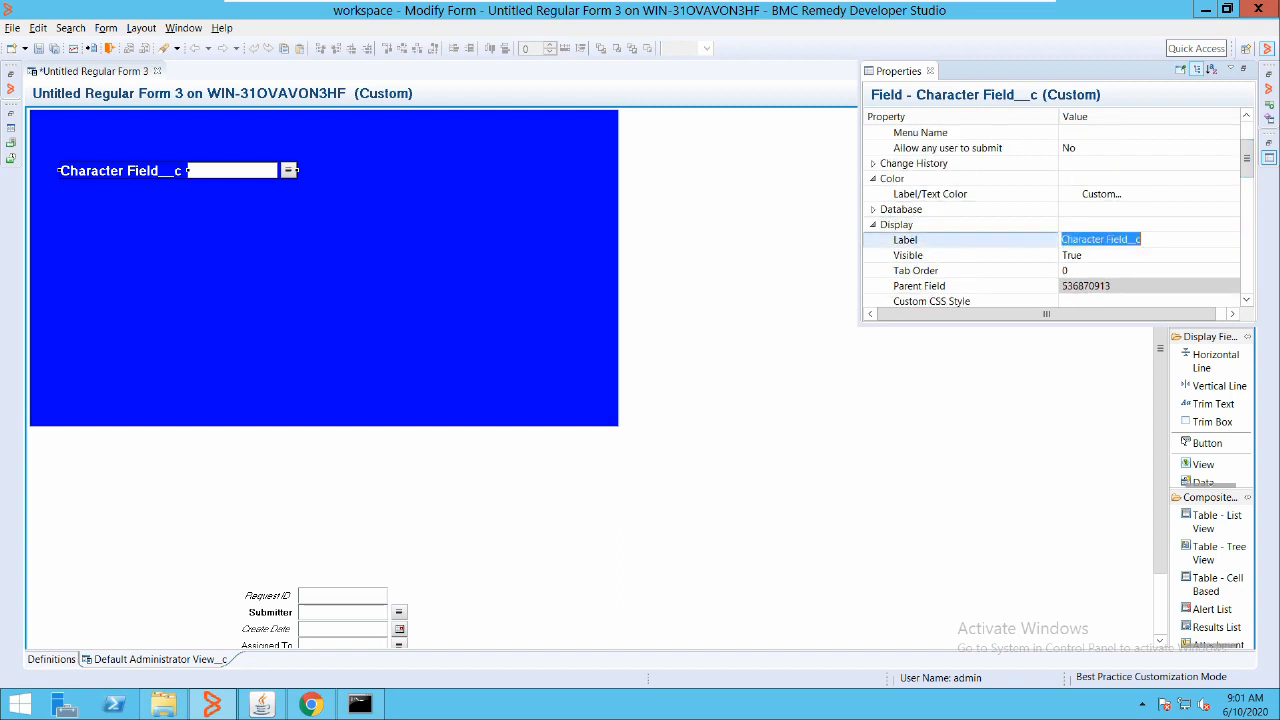
type("Name")
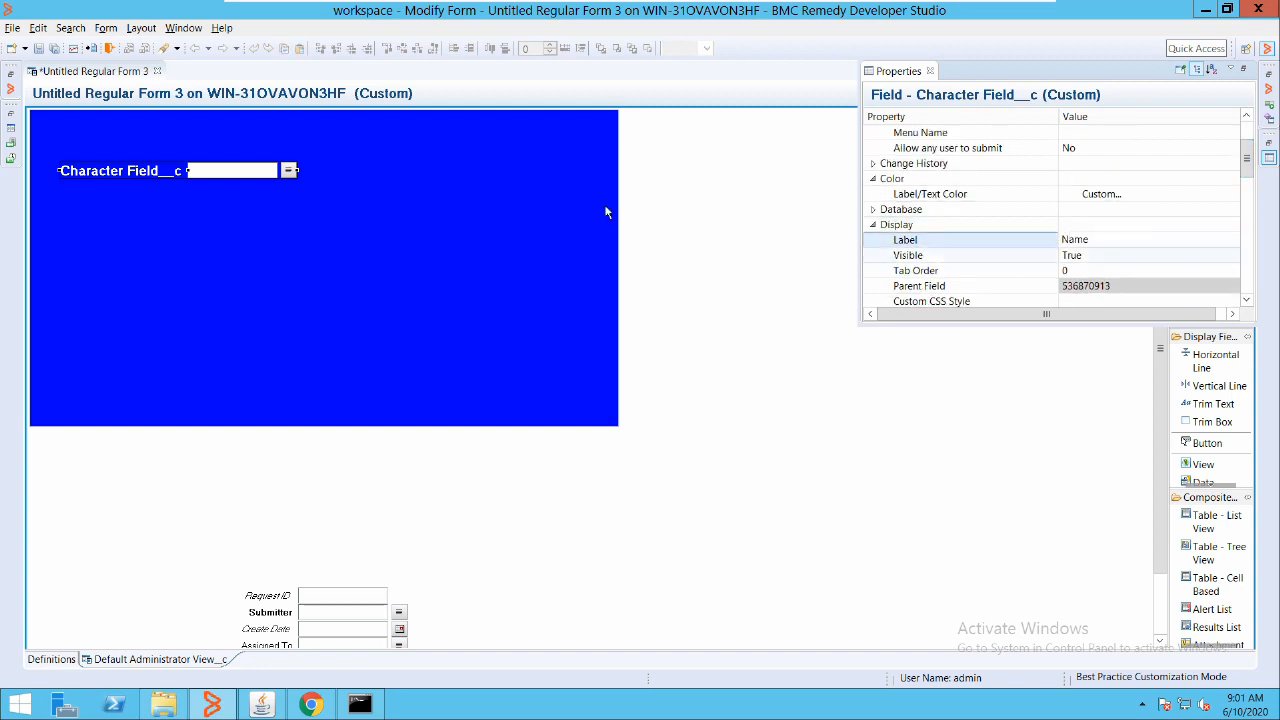
left_click(602, 197)
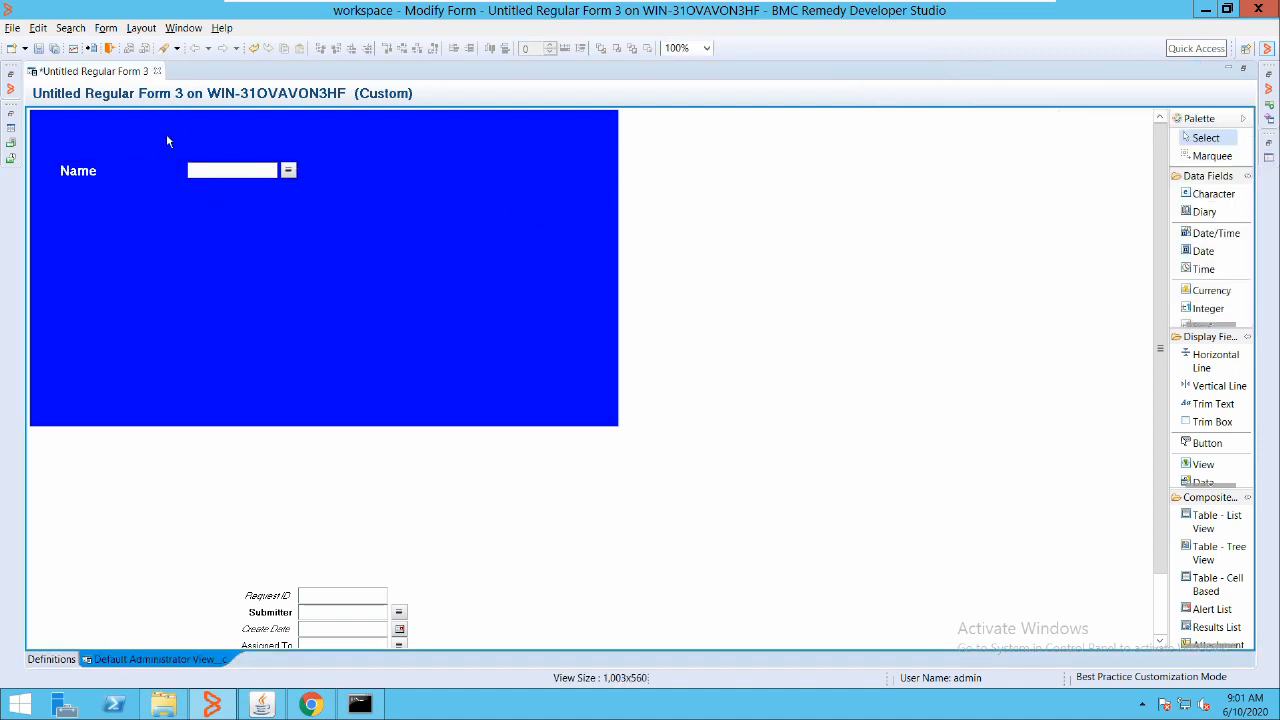
Resize the Name field to 293x24 and shift it slightly right and down to (97, 100)
left_click(147, 168)
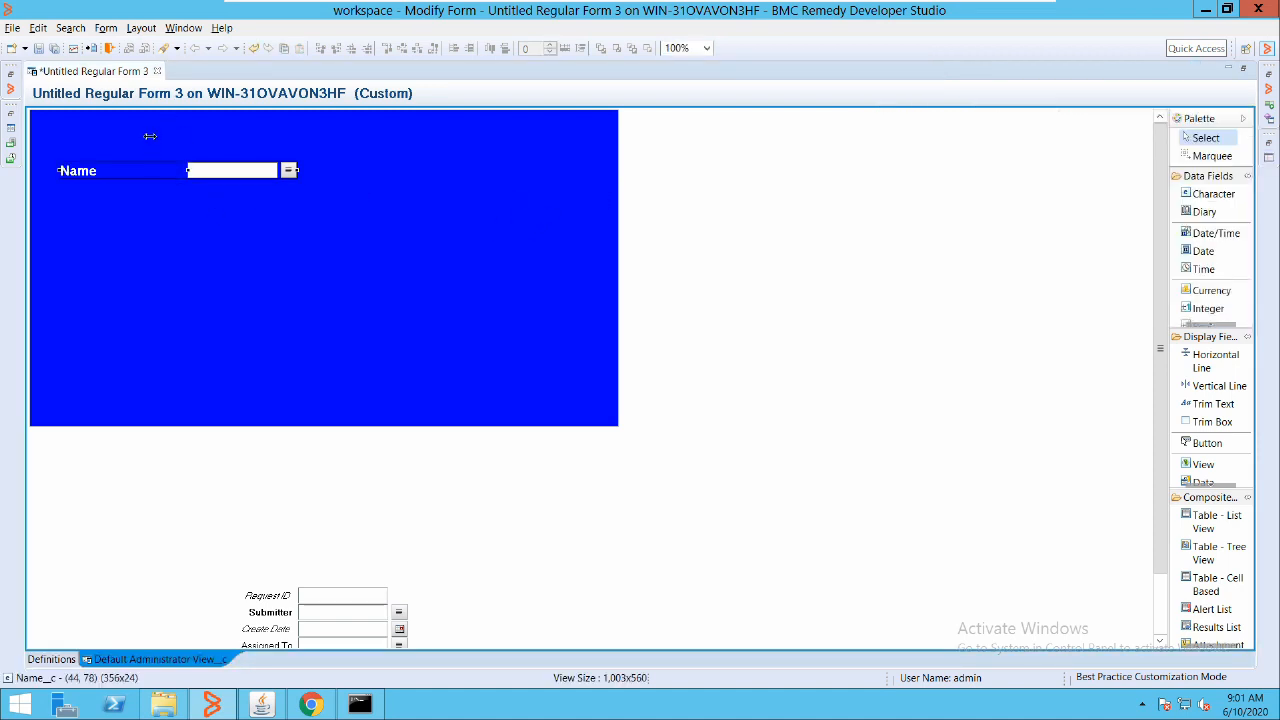
left_click_drag(187, 170, 129, 170)
left_click_drag(297, 170, 255, 170)
left_click(565, 238)
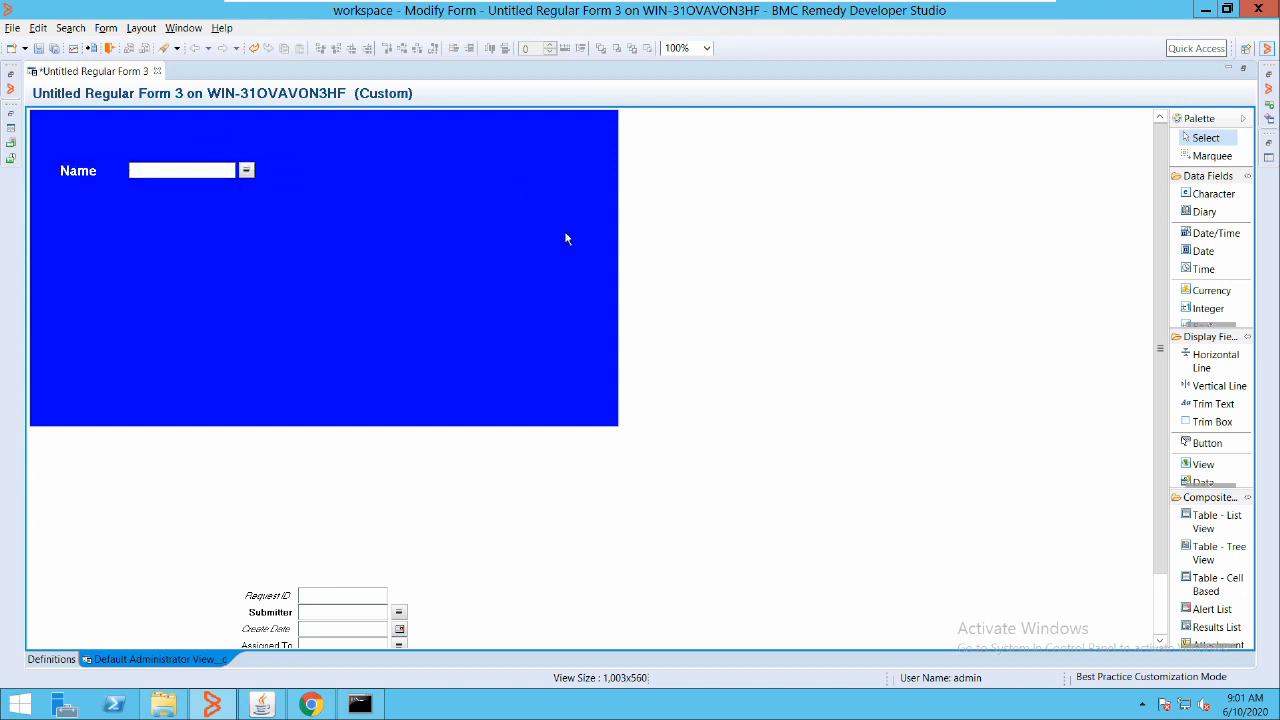
left_click_drag(143, 164, 178, 179)
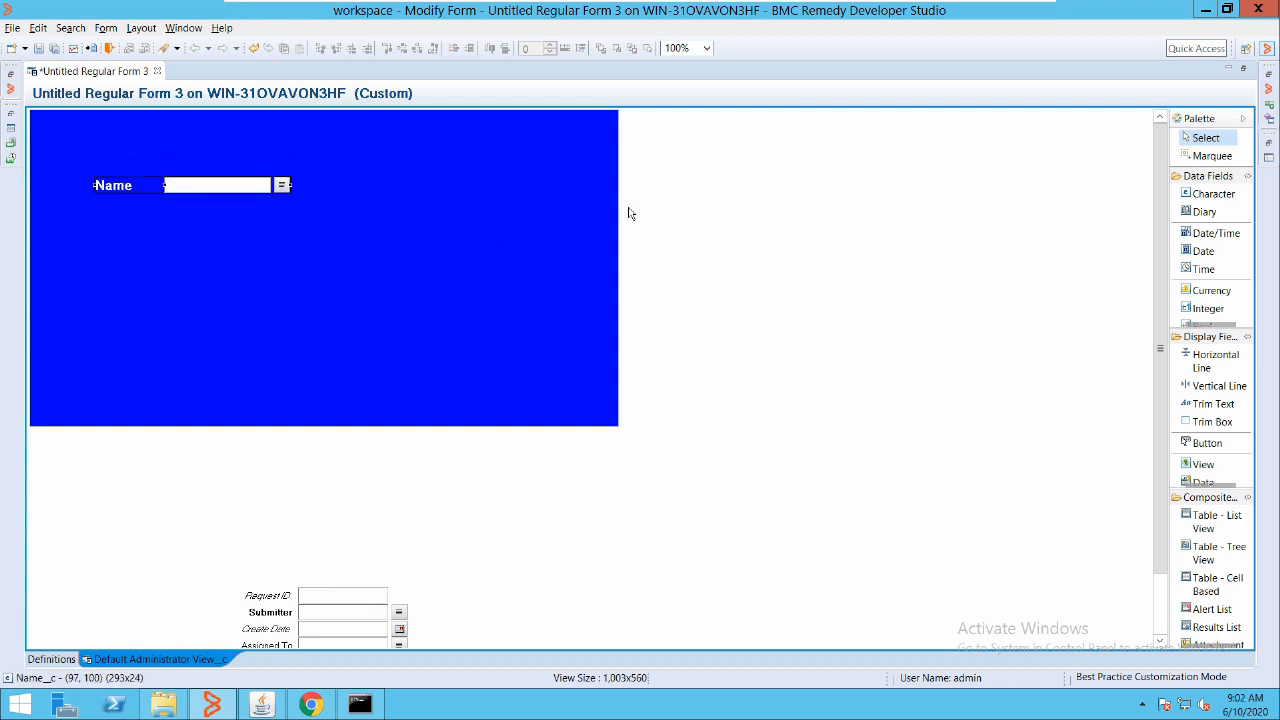
left_click(644, 190)
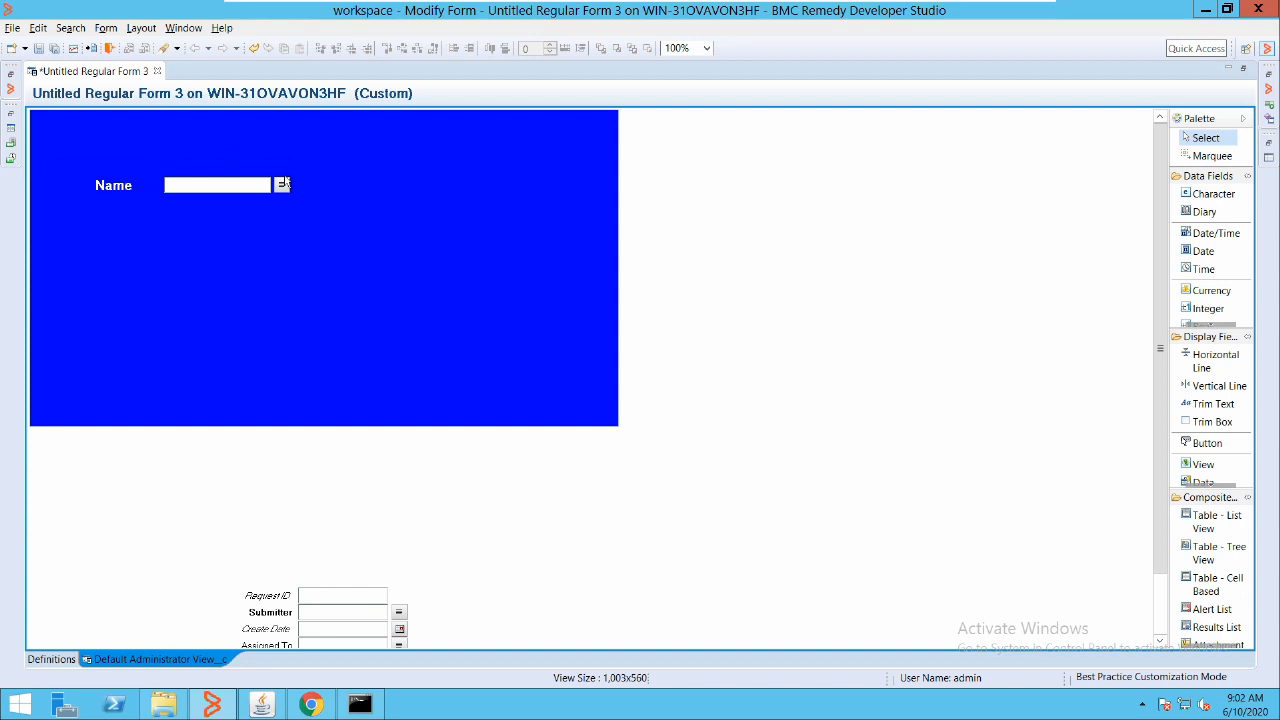
Create a trim text field and place it at the blue panel's top-left corner
right_click(285, 122)
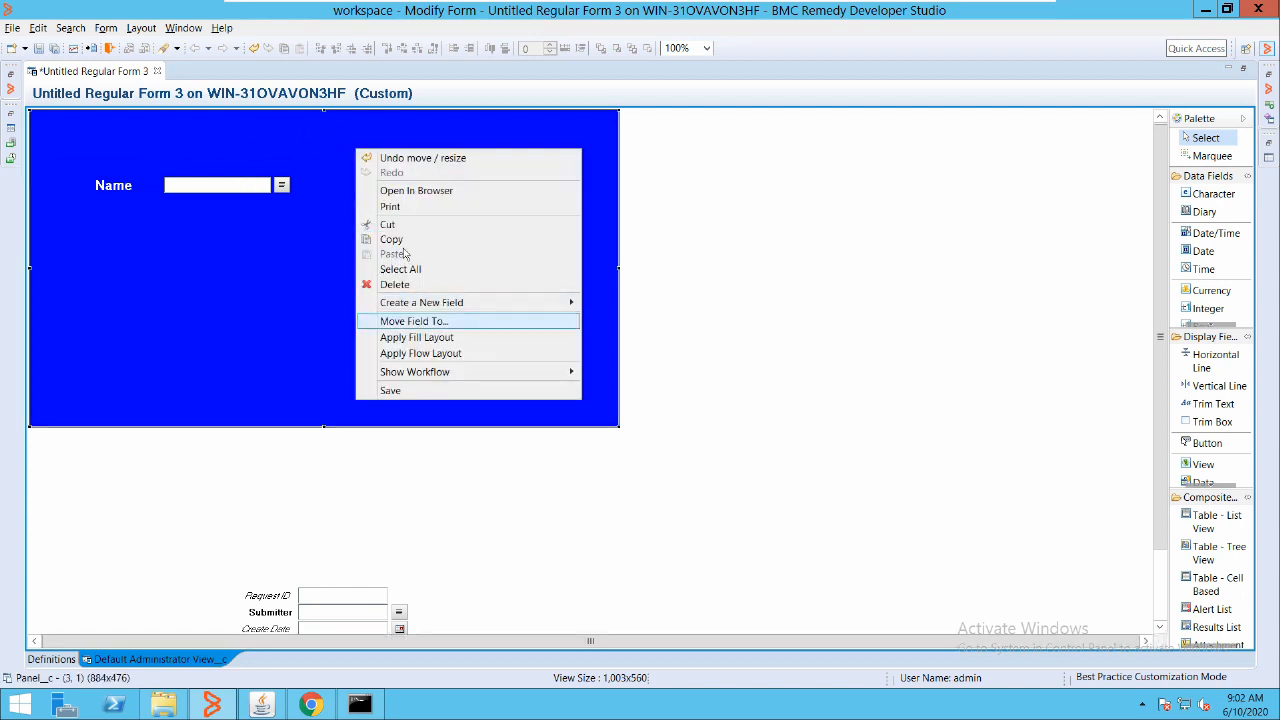
mouse_move(470, 302)
mouse_move(640, 302)
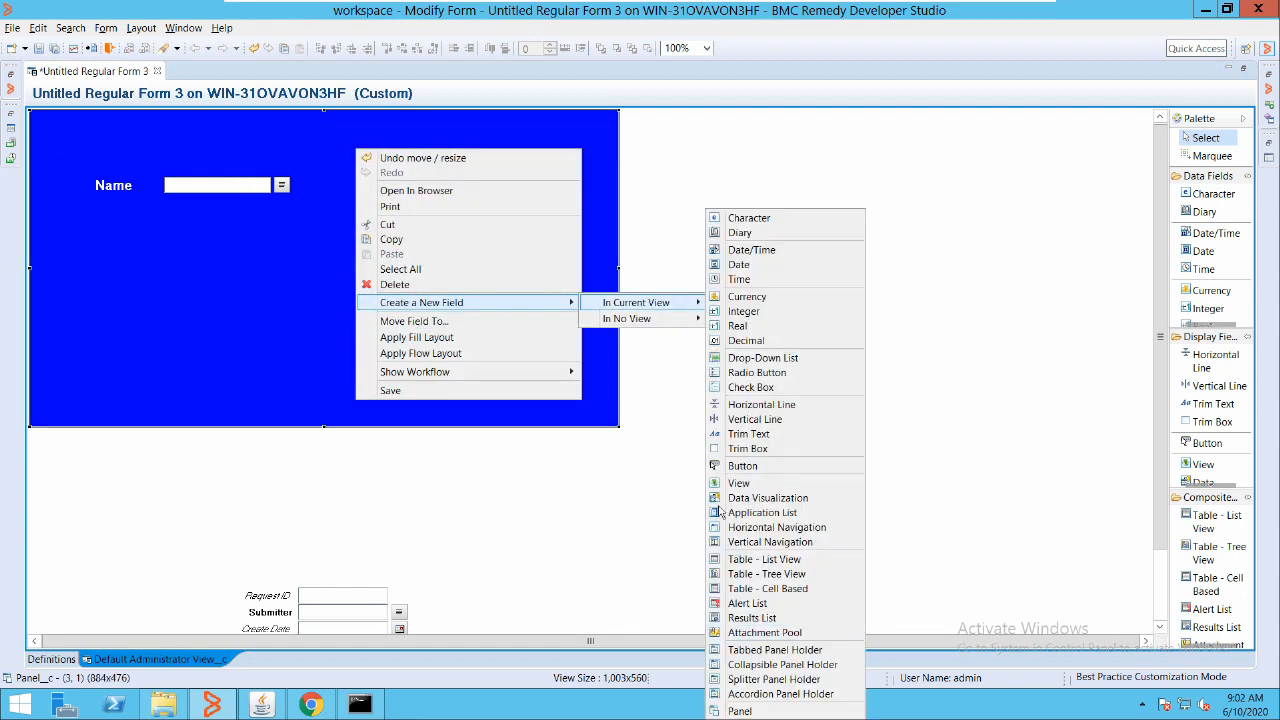
key("Down")
key("Down")
key("Down")
key("Down")
key("Down")
key("Down")
key("Down")
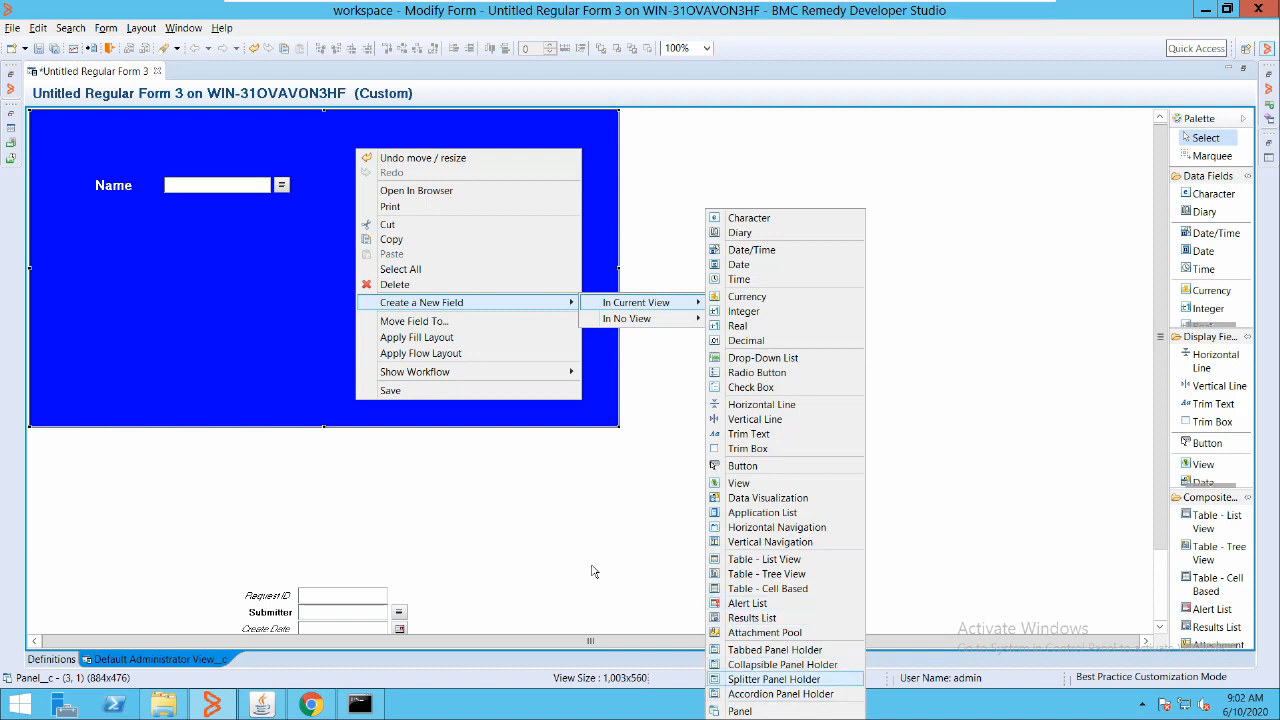
key("Up")
key("Up")
key("Up")
key("Up")
key("Up")
key("Up")
key("Up")
key("Up")
key("Up")
key("Up")
key("Up")
key("Up")
key("Up")
key("Up")
key("Up")
key("Up")
key("Up")
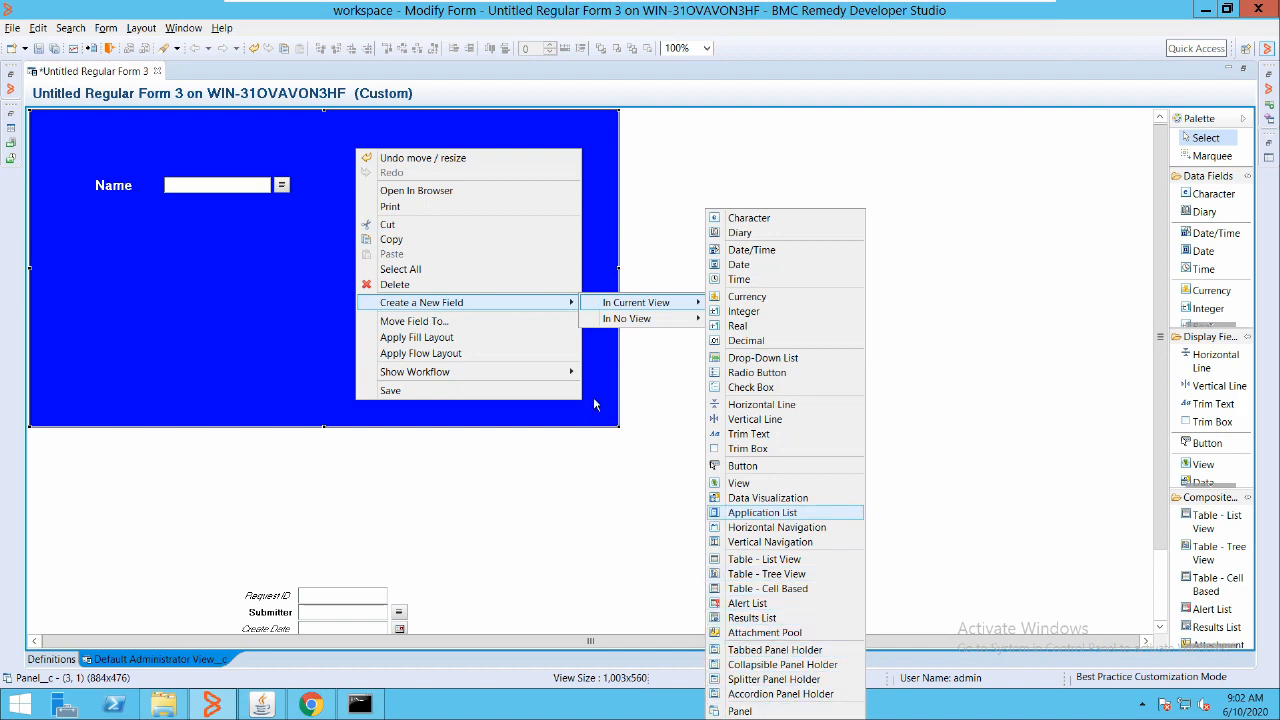
key("Up")
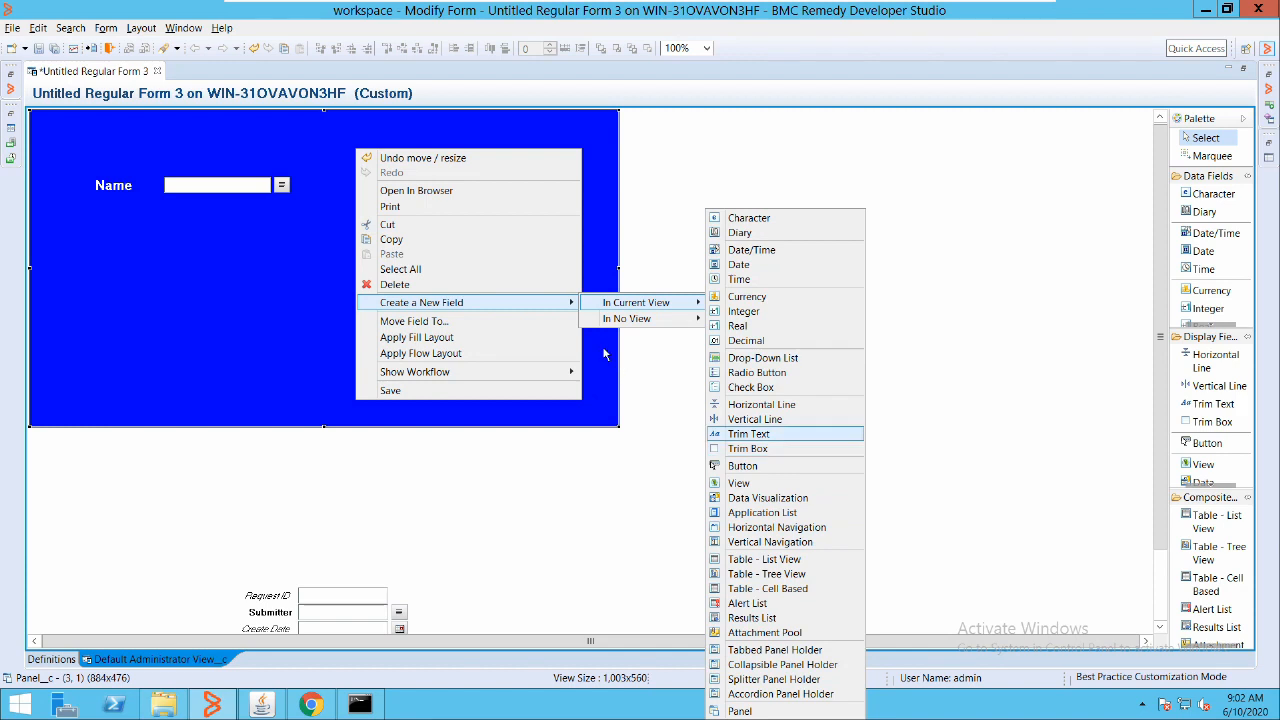
key("Return")
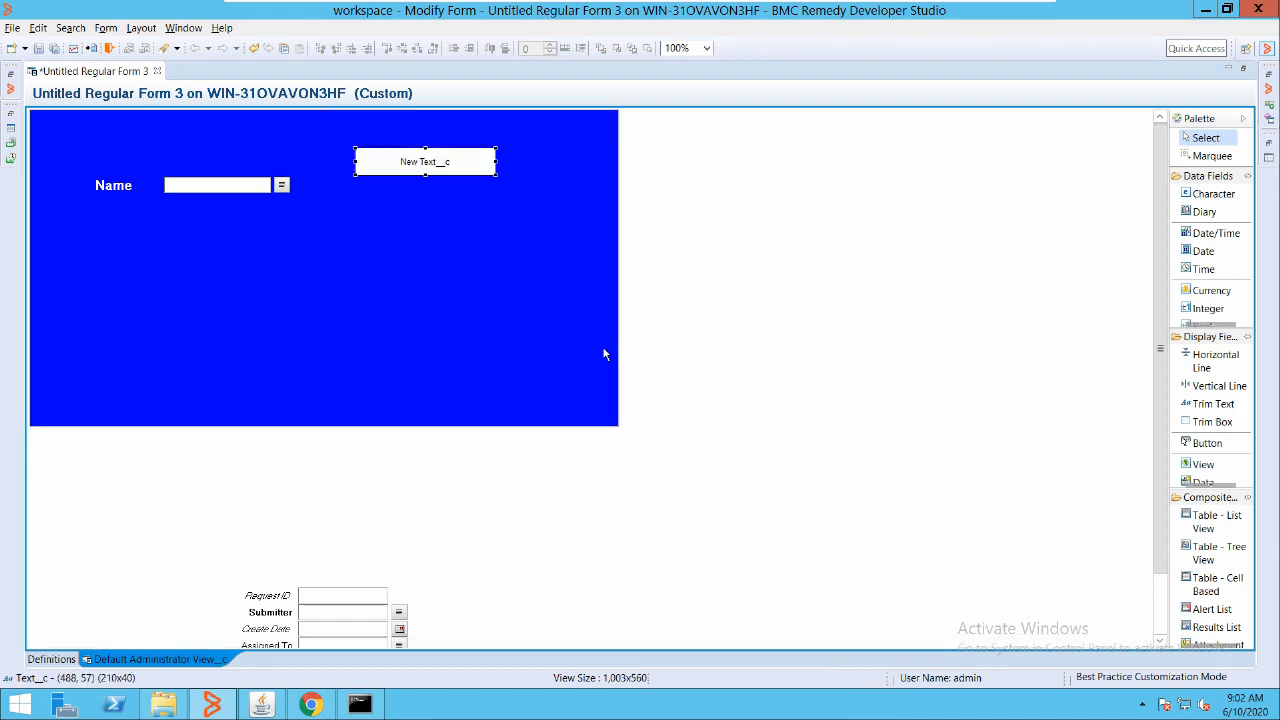
left_click_drag(403, 152, 93, 122)
Set the text field's text to 'HR Application' with a Transparent background mode
double_click(166, 121)
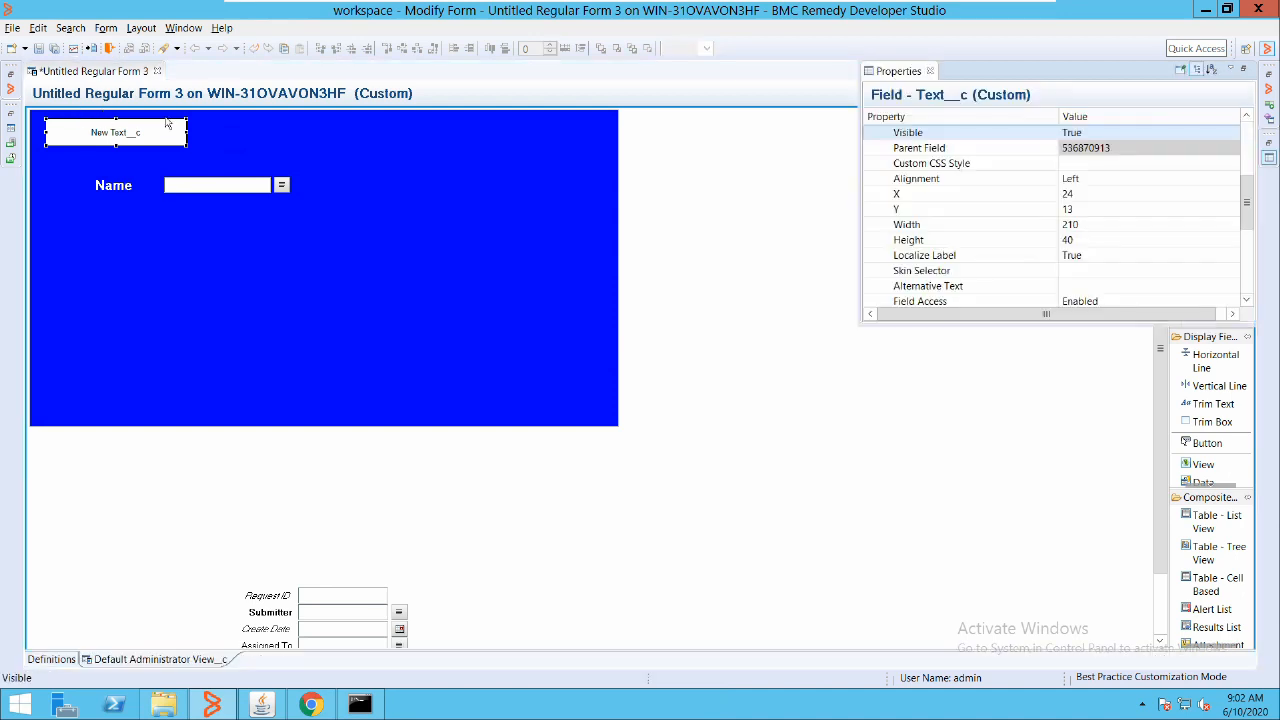
scroll(999, 144, "up", 4)
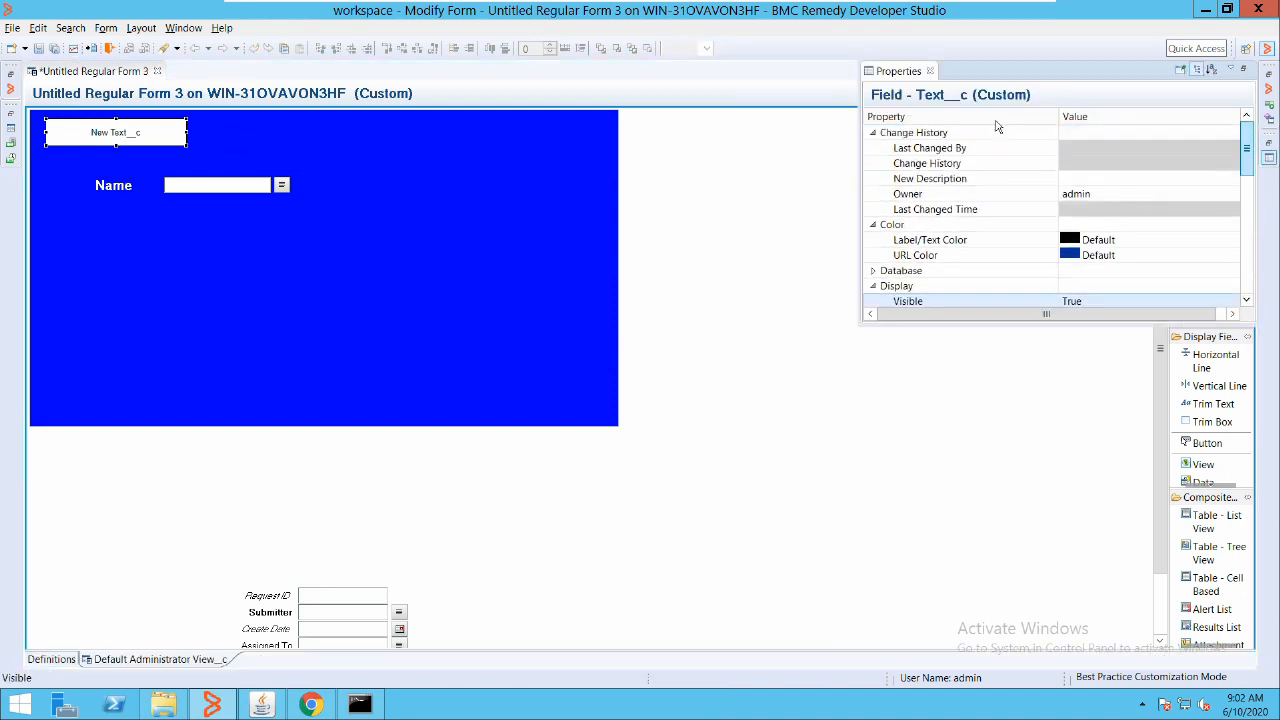
scroll(996, 139, "down", 1)
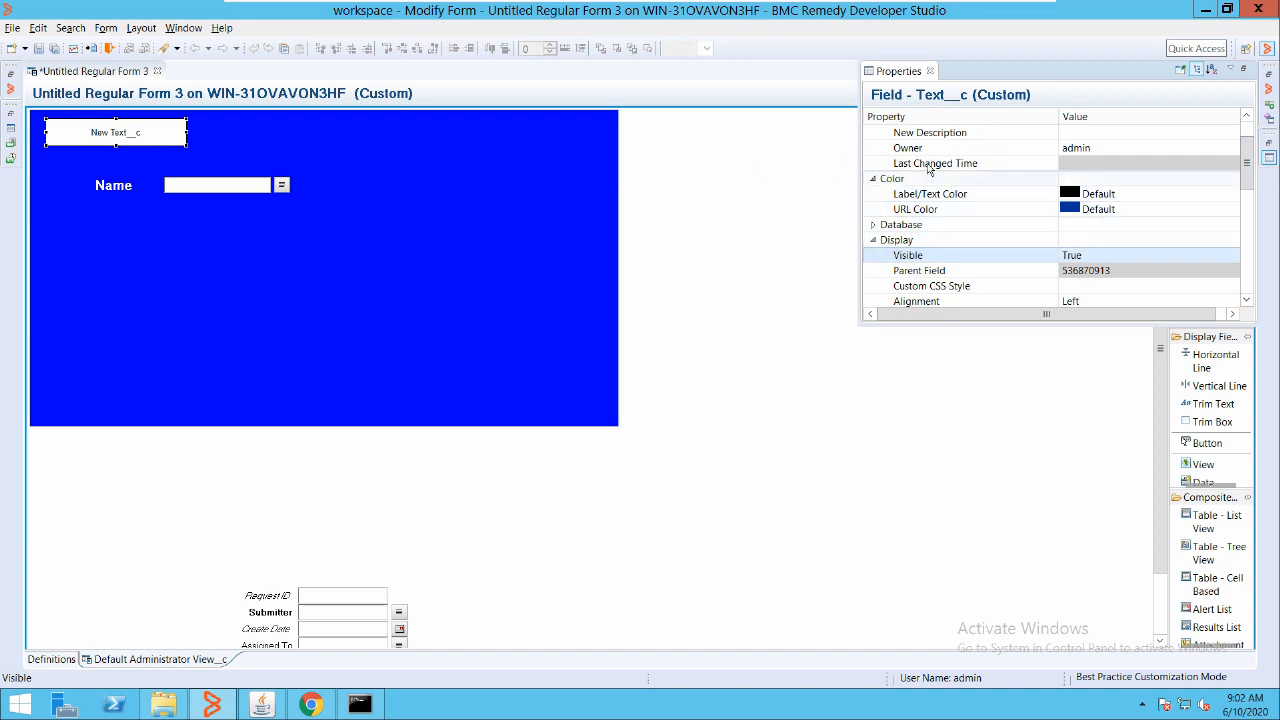
scroll(995, 155, "down", 1)
scroll(995, 190, "down", 5)
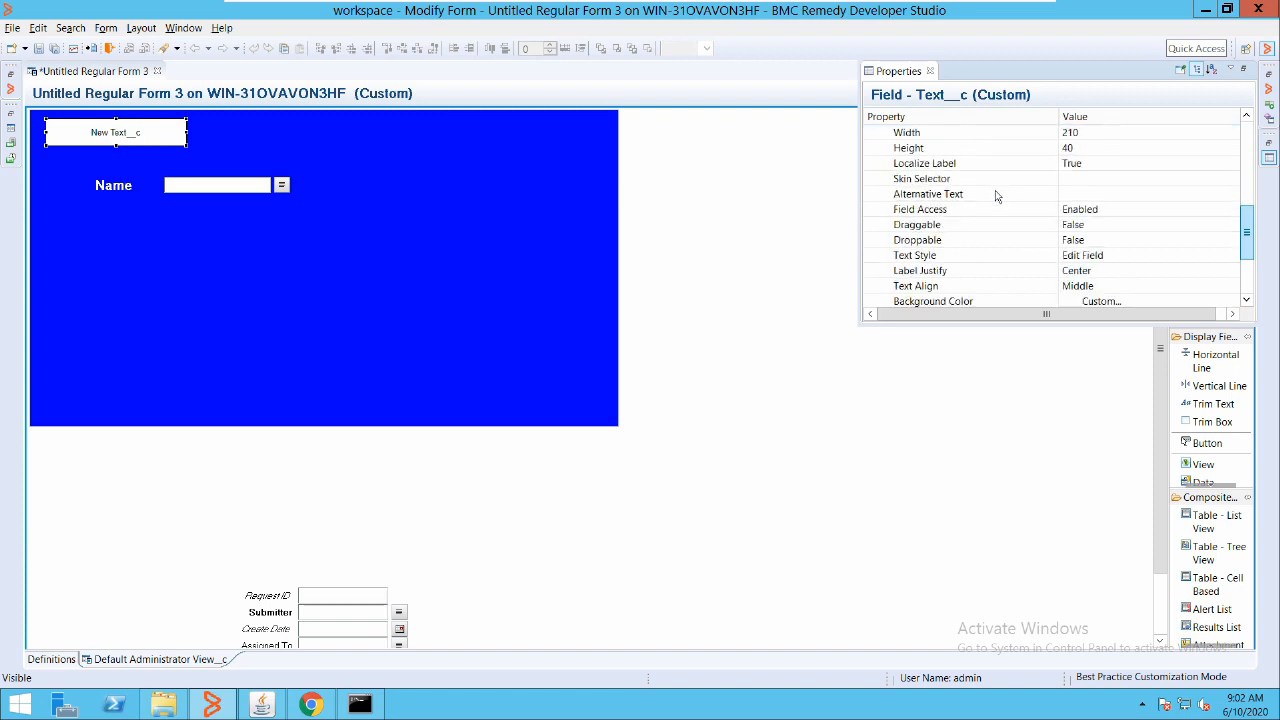
left_click(995, 225)
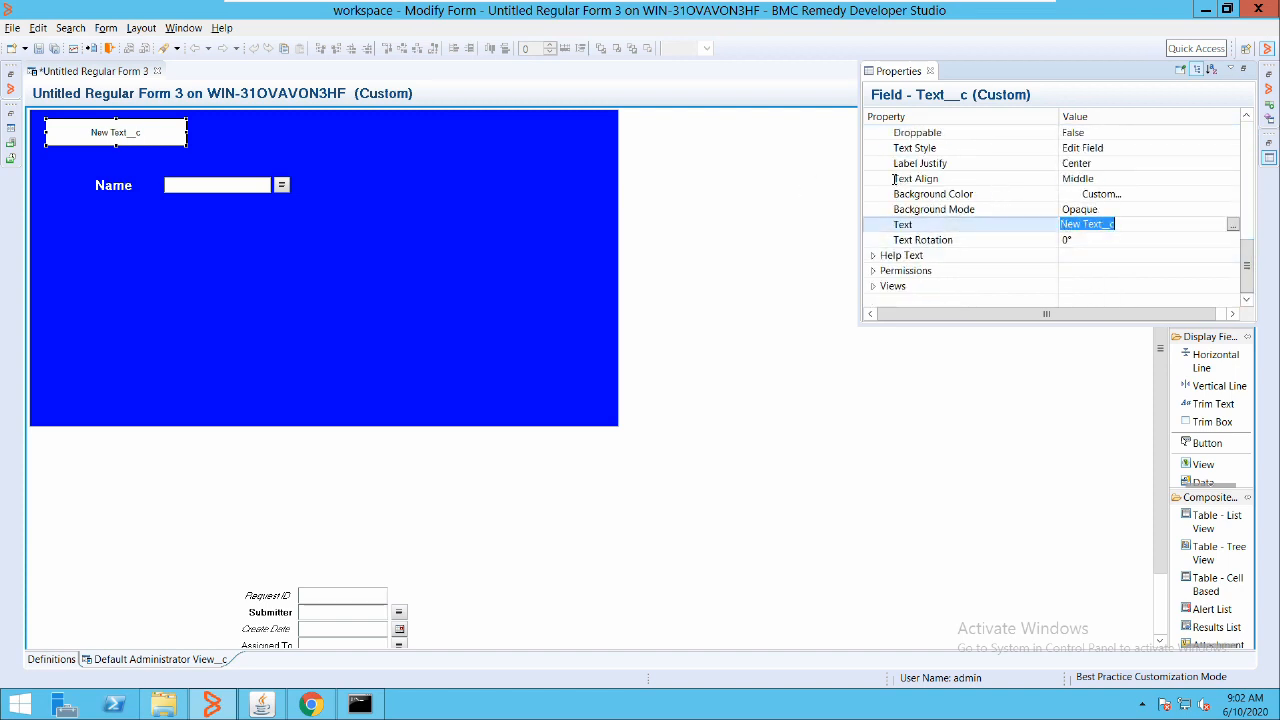
type("HR Application")
key("Up")
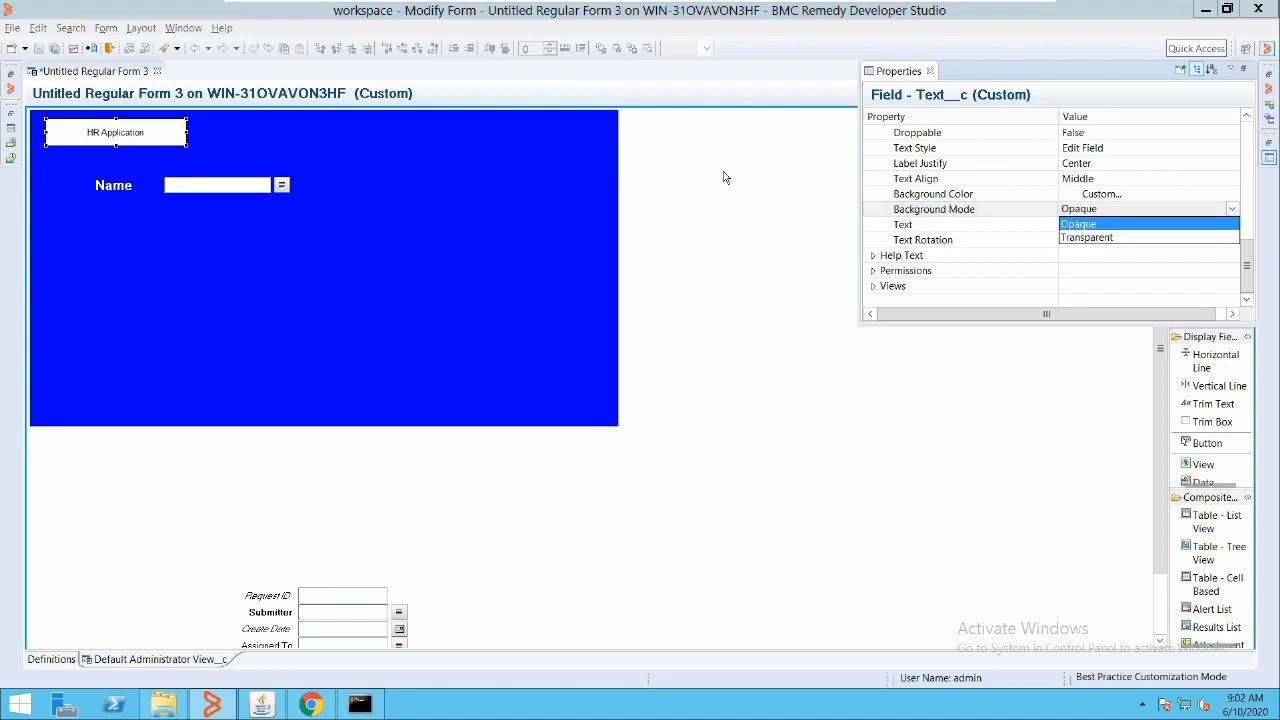
left_click(1070, 237)
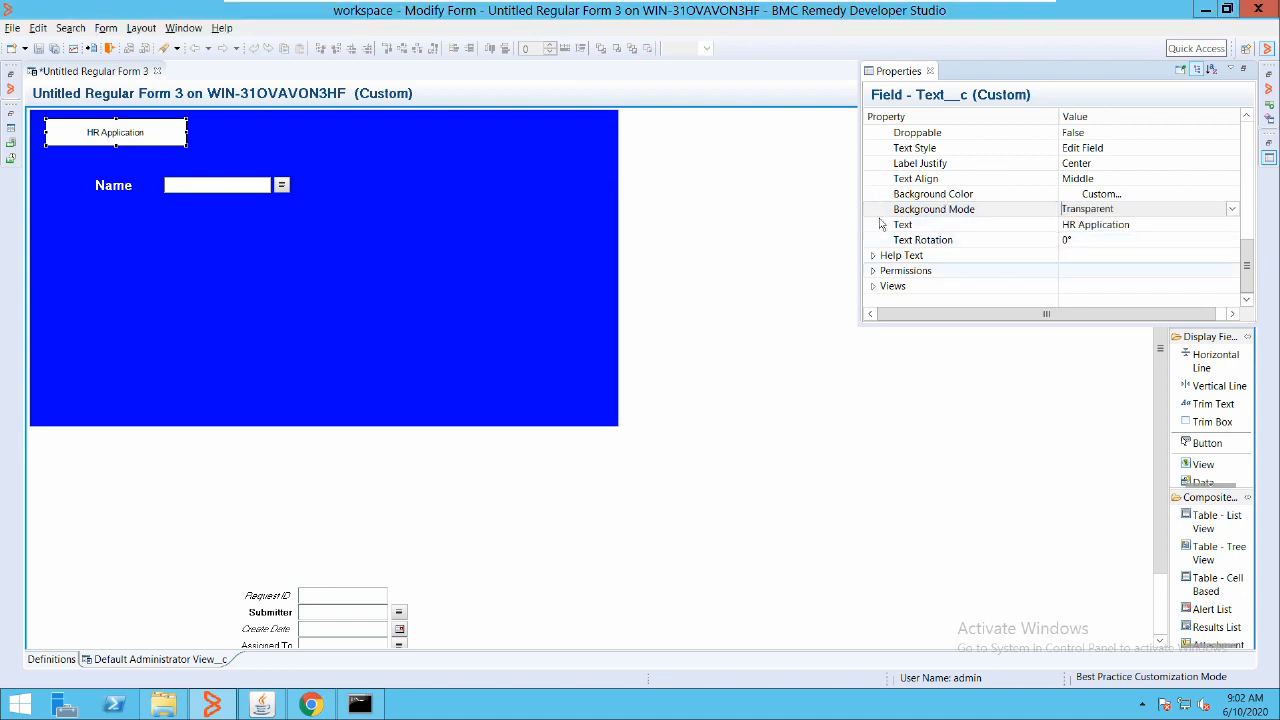
Commit the transparent background and give the HR Application text the Header Text (I) style
left_click(1060, 270)
left_click(122, 118)
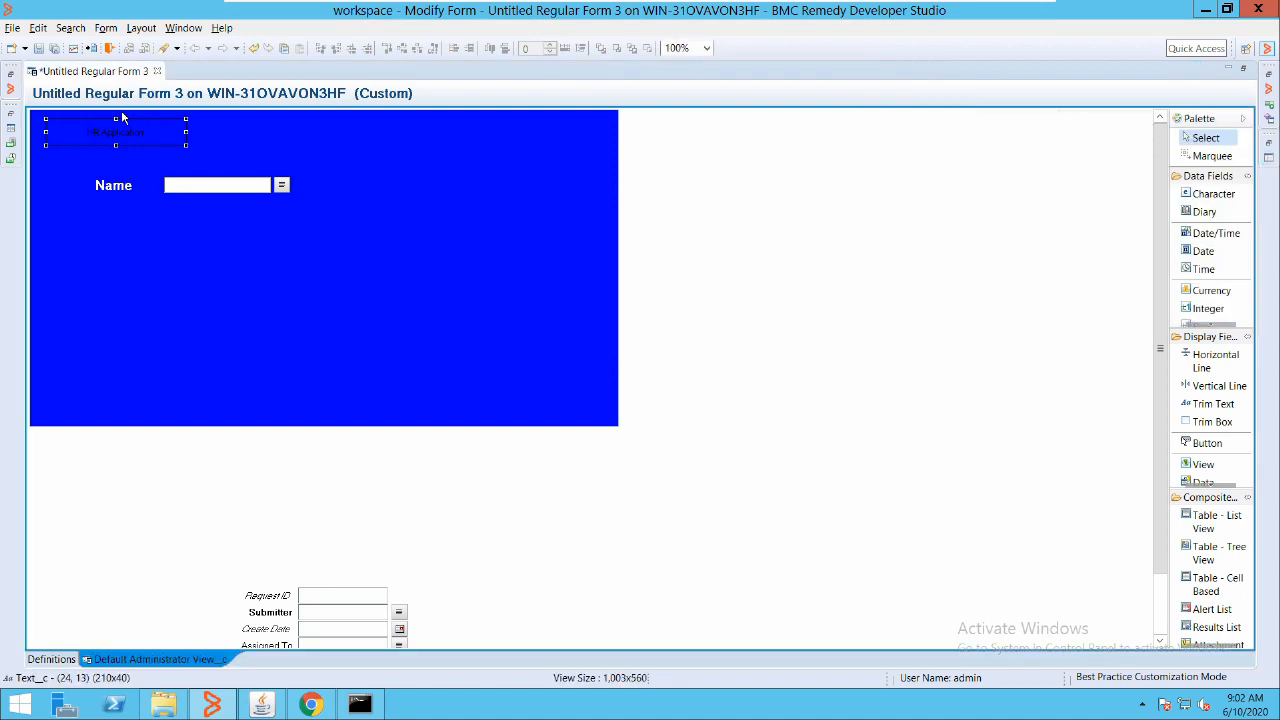
double_click(98, 116)
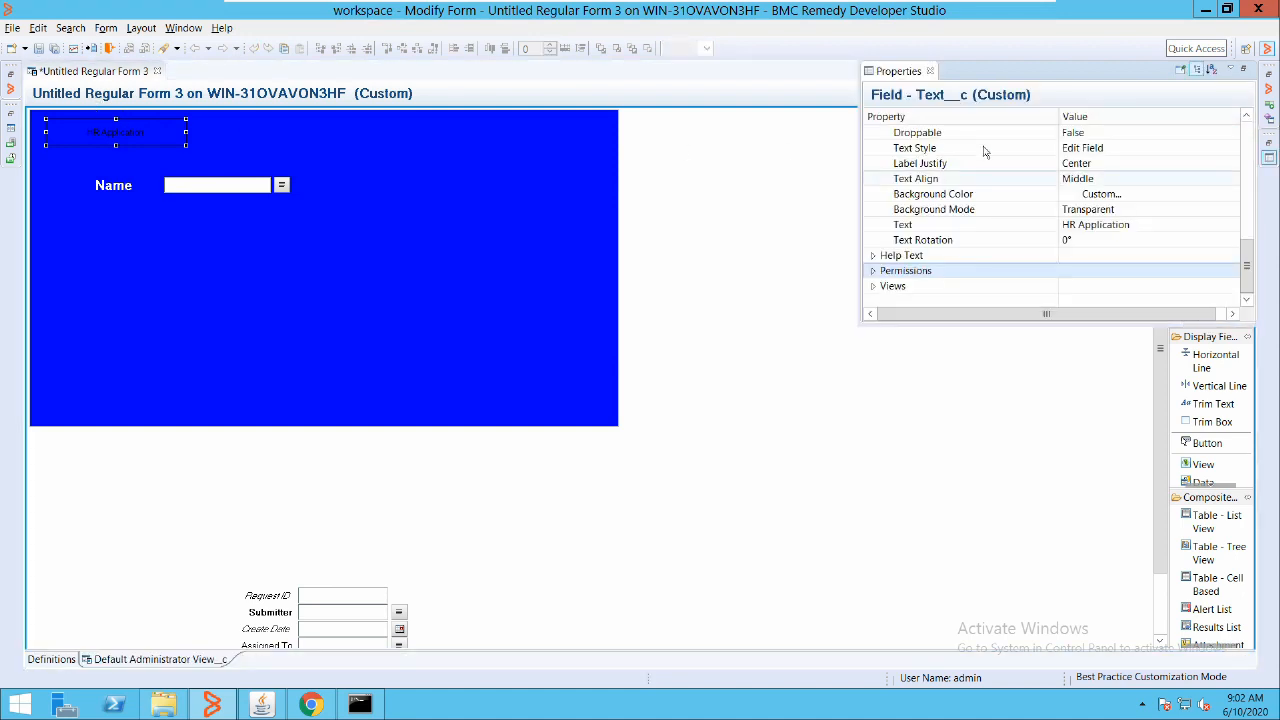
scroll(996, 200, "up", 10)
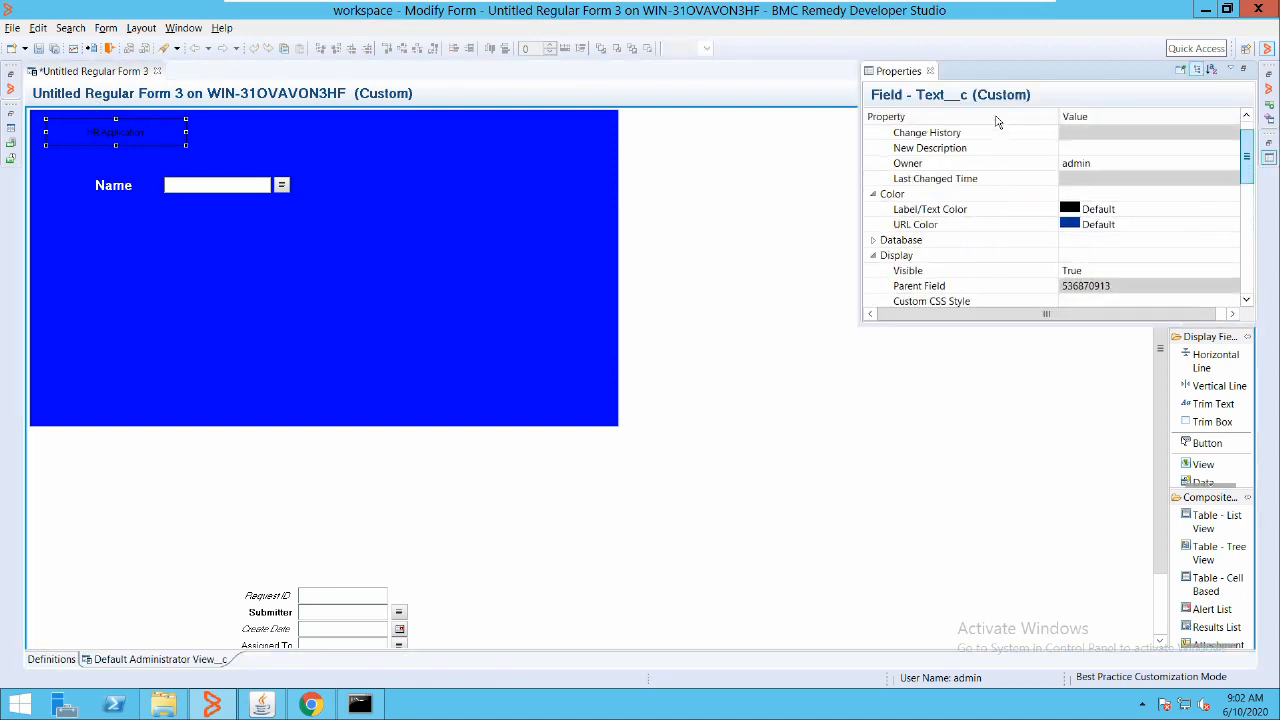
scroll(996, 148, "down", 2)
scroll(996, 155, "down", 4)
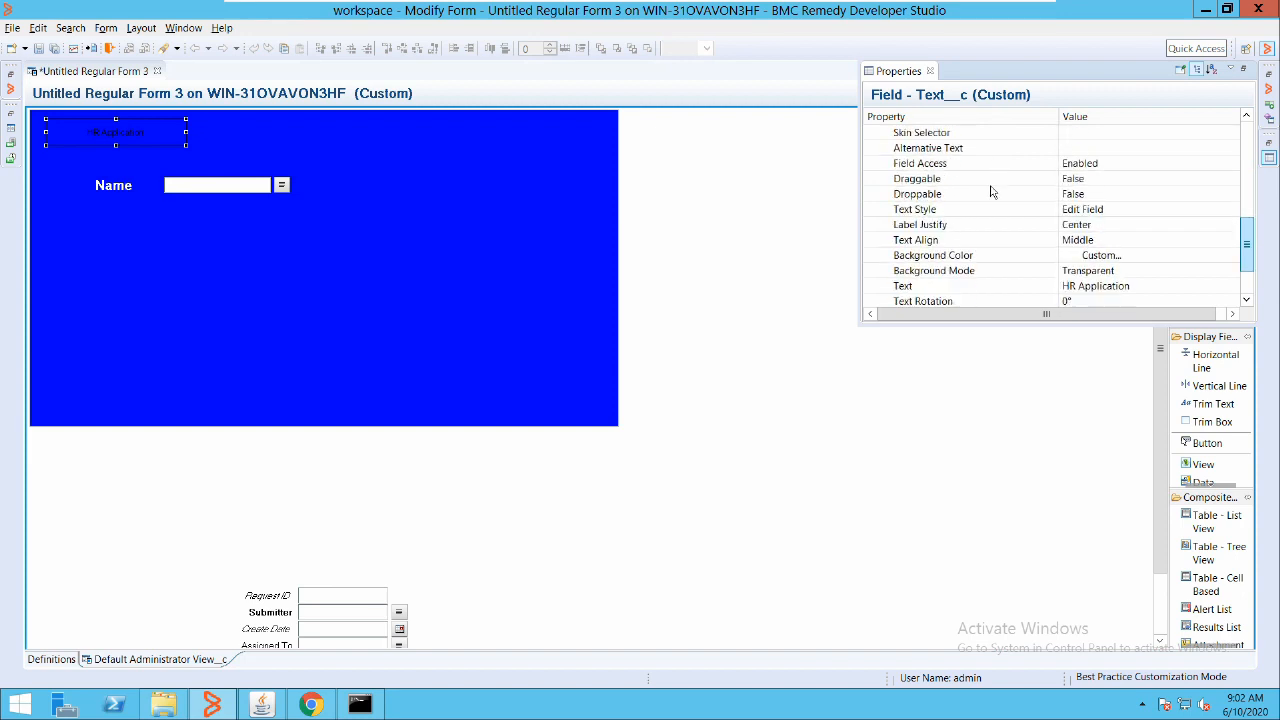
left_click(898, 208)
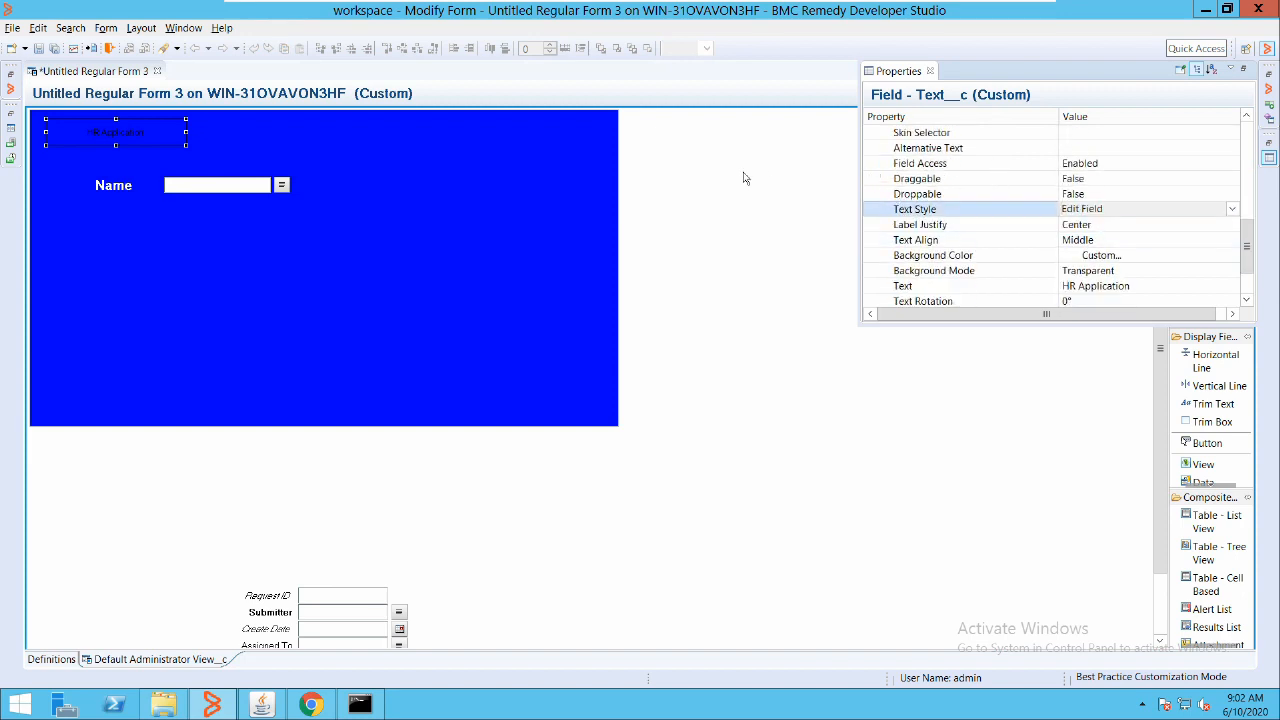
left_click(1231, 209)
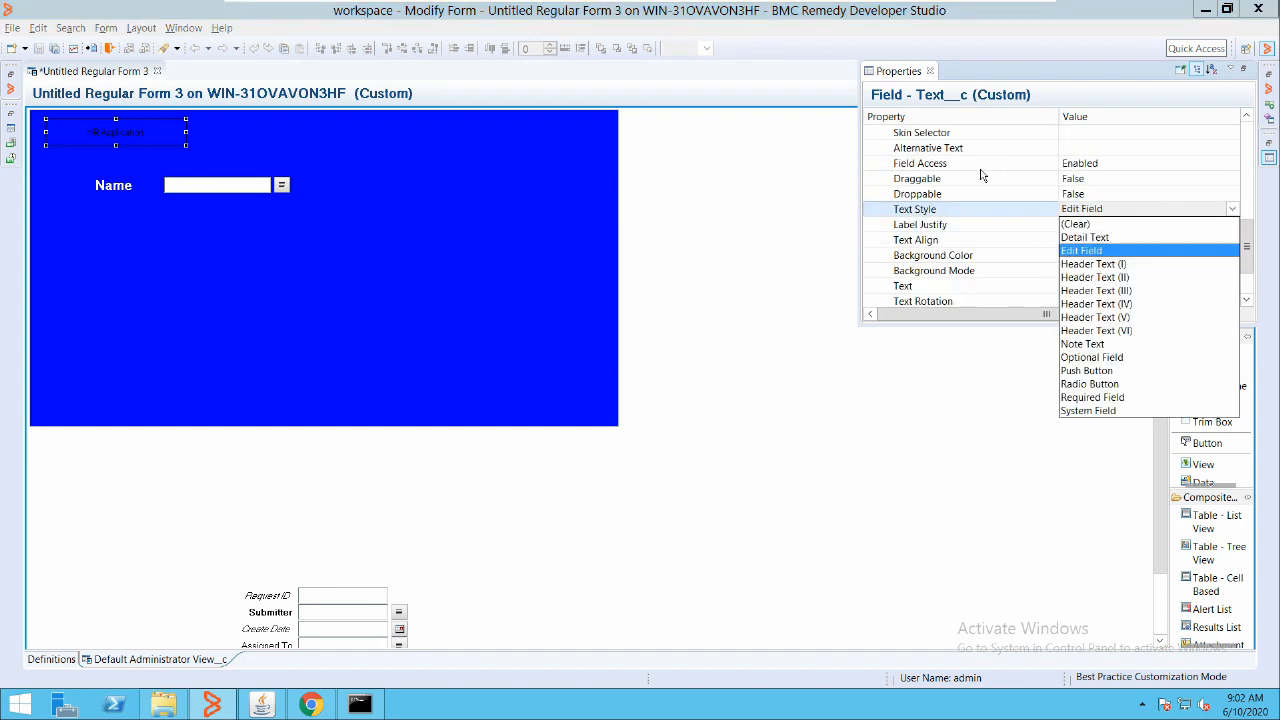
left_click(1120, 264)
left_click(1177, 255)
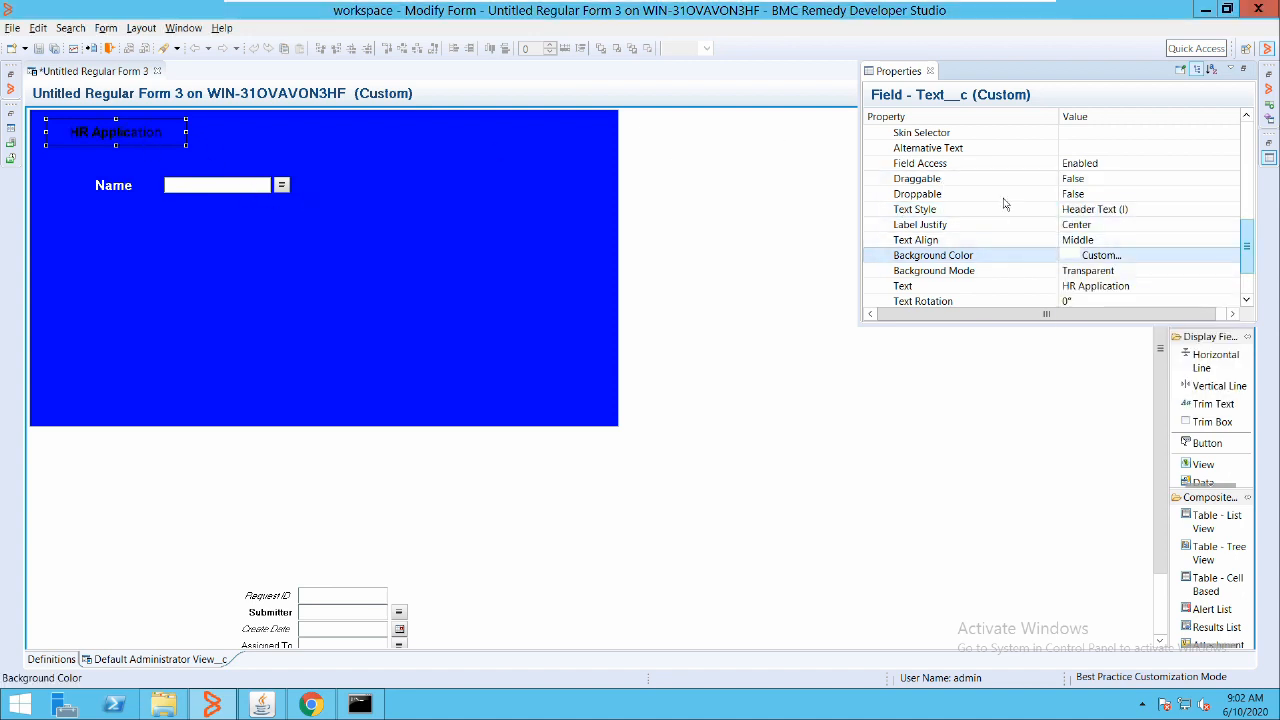
Make the HR Application text colour custom white, RGB 255, 255, 255
scroll(1000, 206, "up", 5)
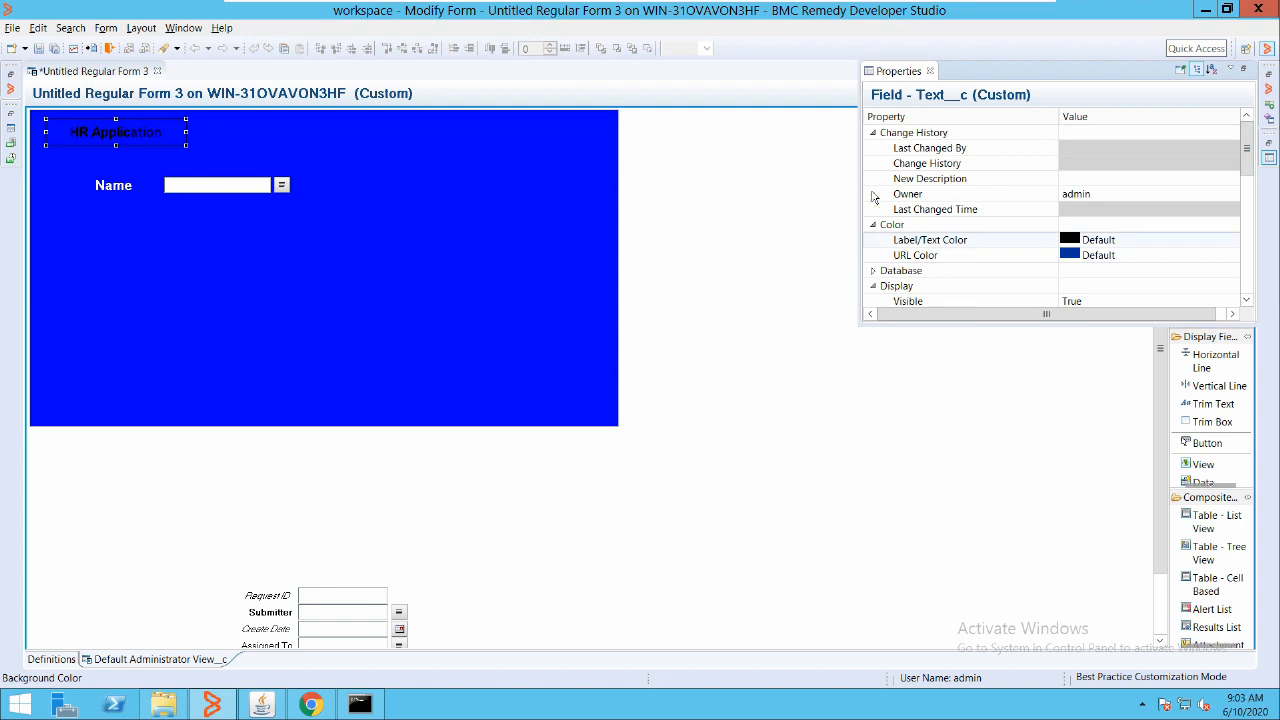
left_click(1157, 239)
left_click(1232, 240)
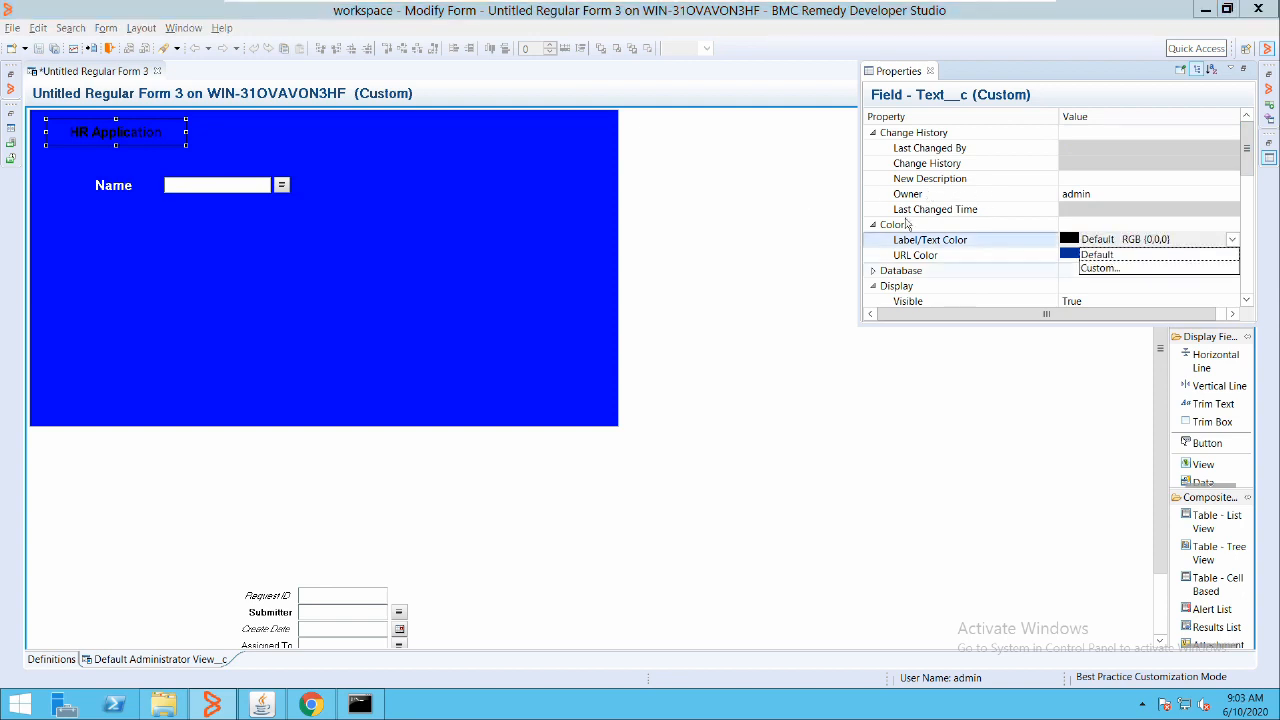
left_click(1126, 268)
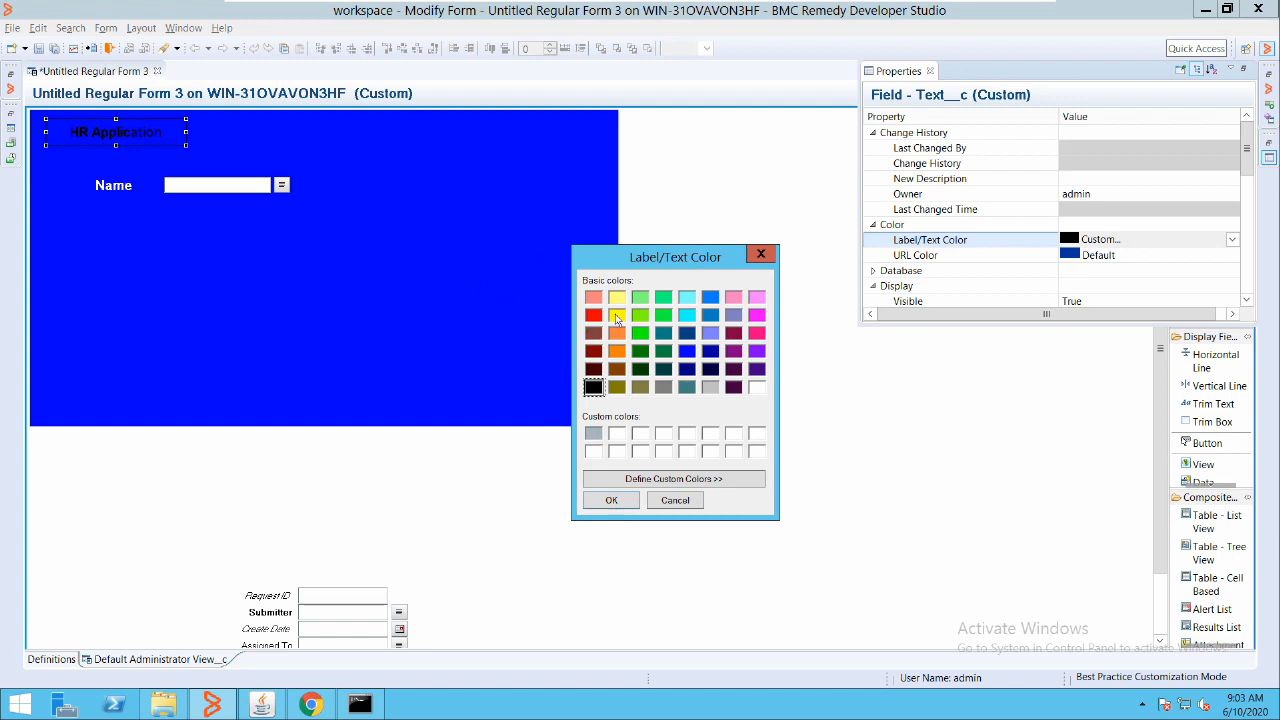
left_click(757, 387)
key("Return")
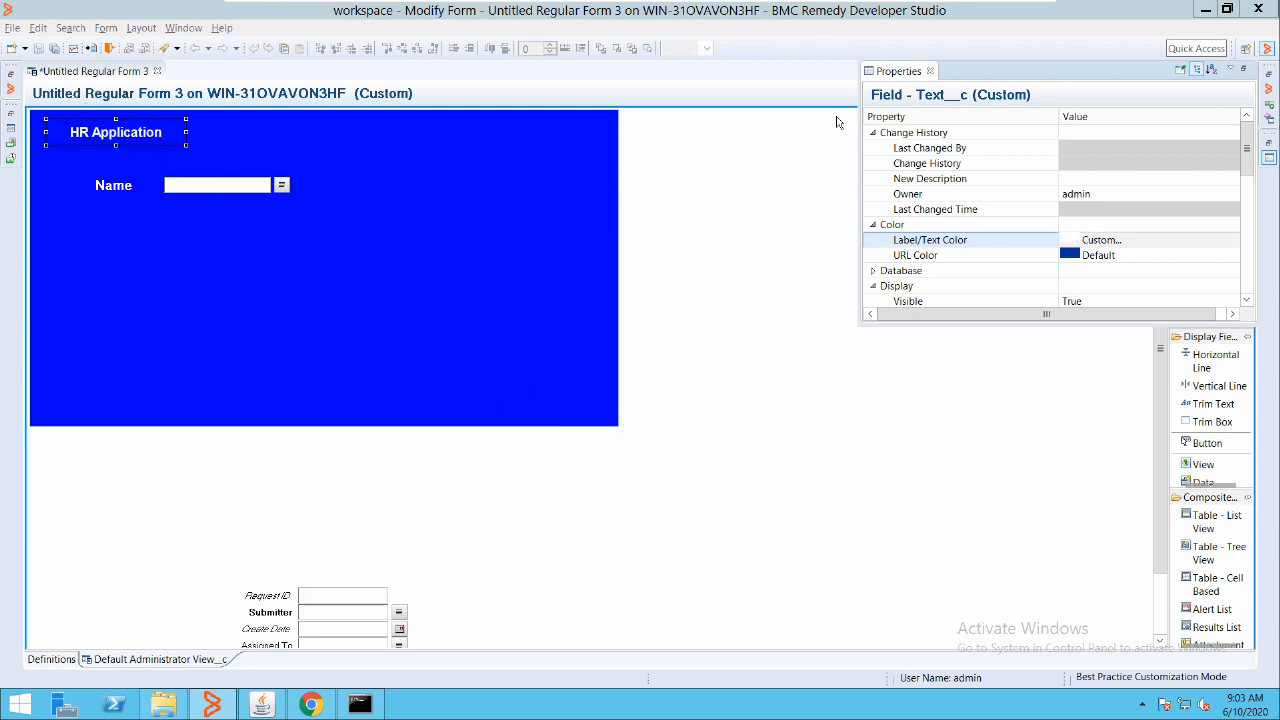
left_click(1136, 240)
left_click(1232, 240)
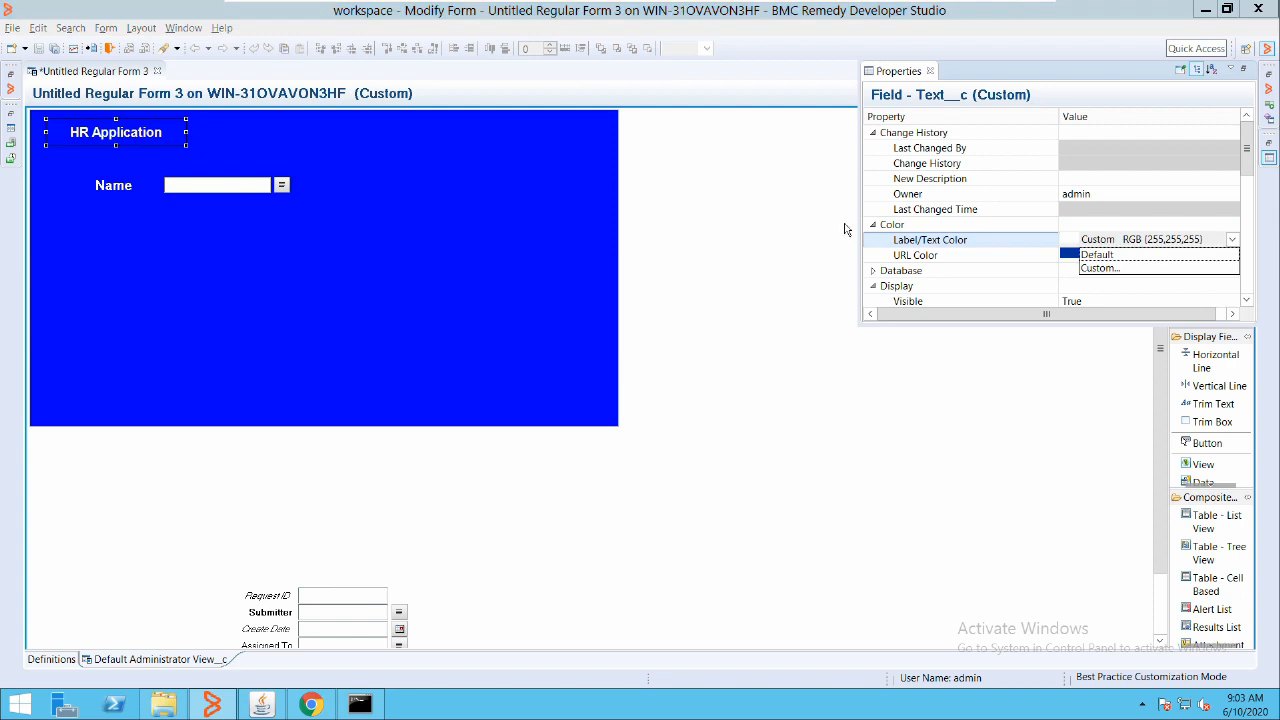
left_click(649, 197)
Start choosing a custom background colour for Panel__c in its Custom Color dialog
left_click(333, 198)
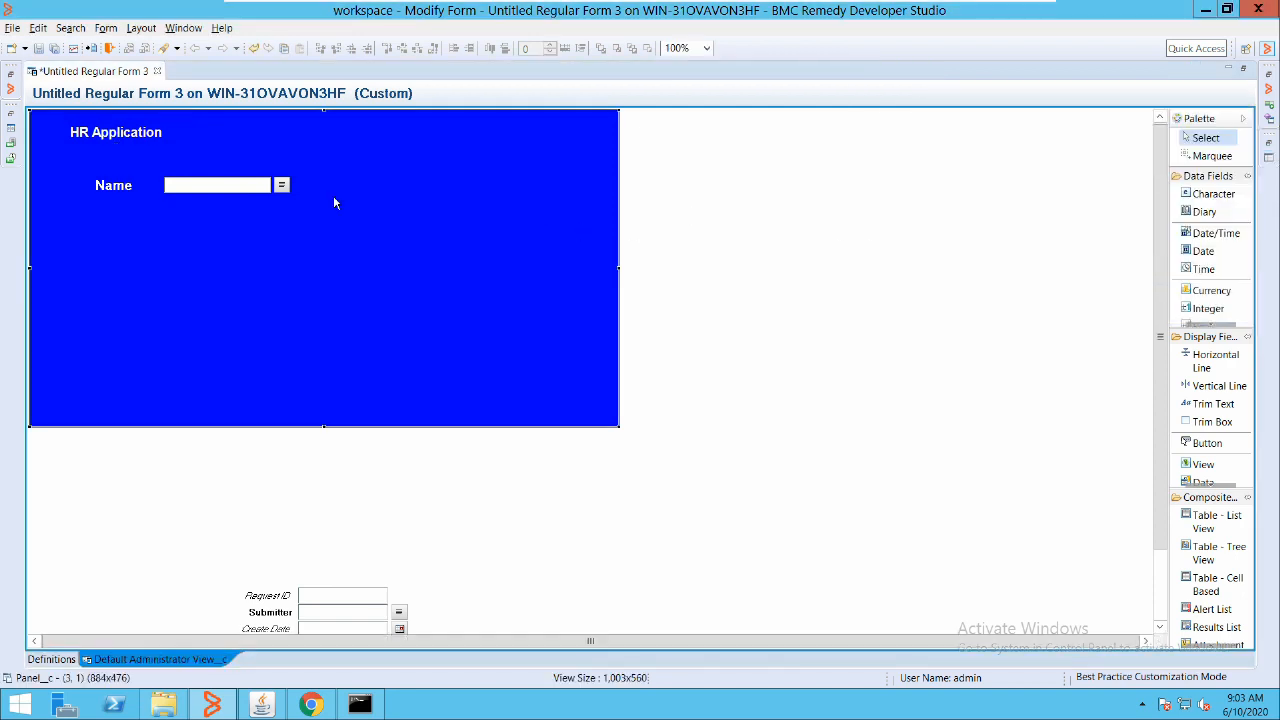
double_click(382, 172)
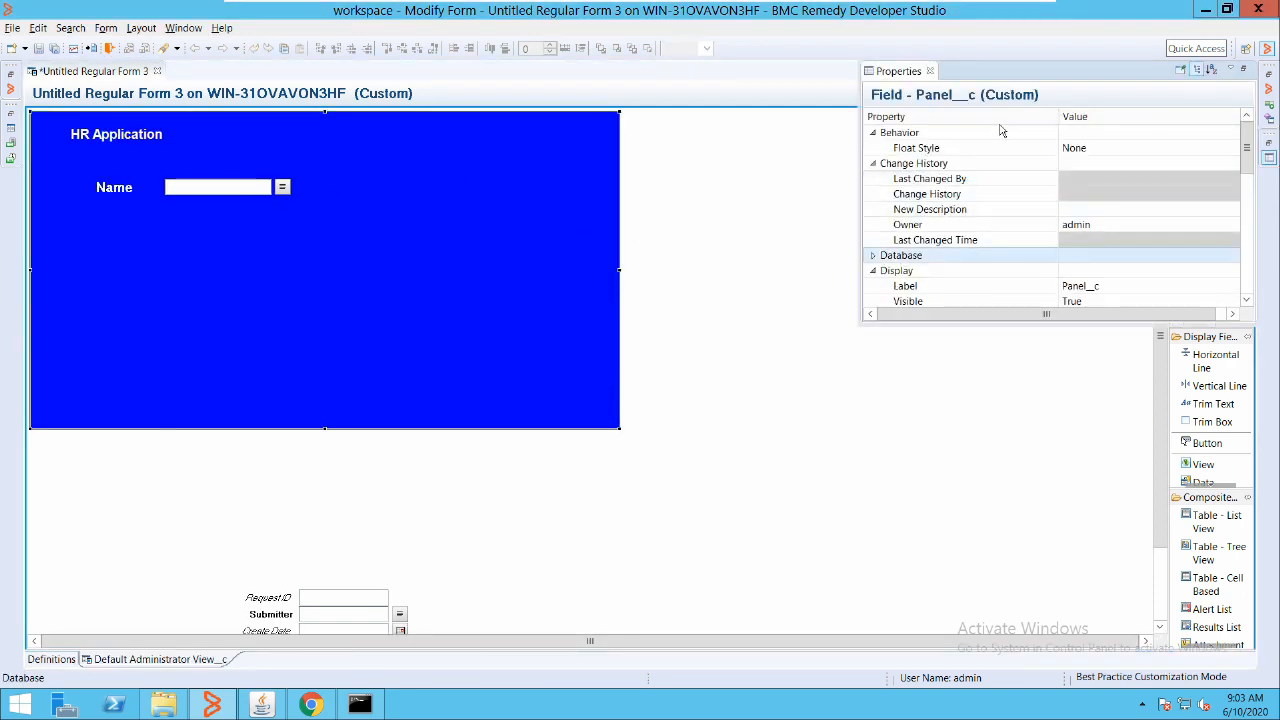
scroll(999, 198, "down", 5)
scroll(1002, 200, "down", 4)
left_click(950, 130)
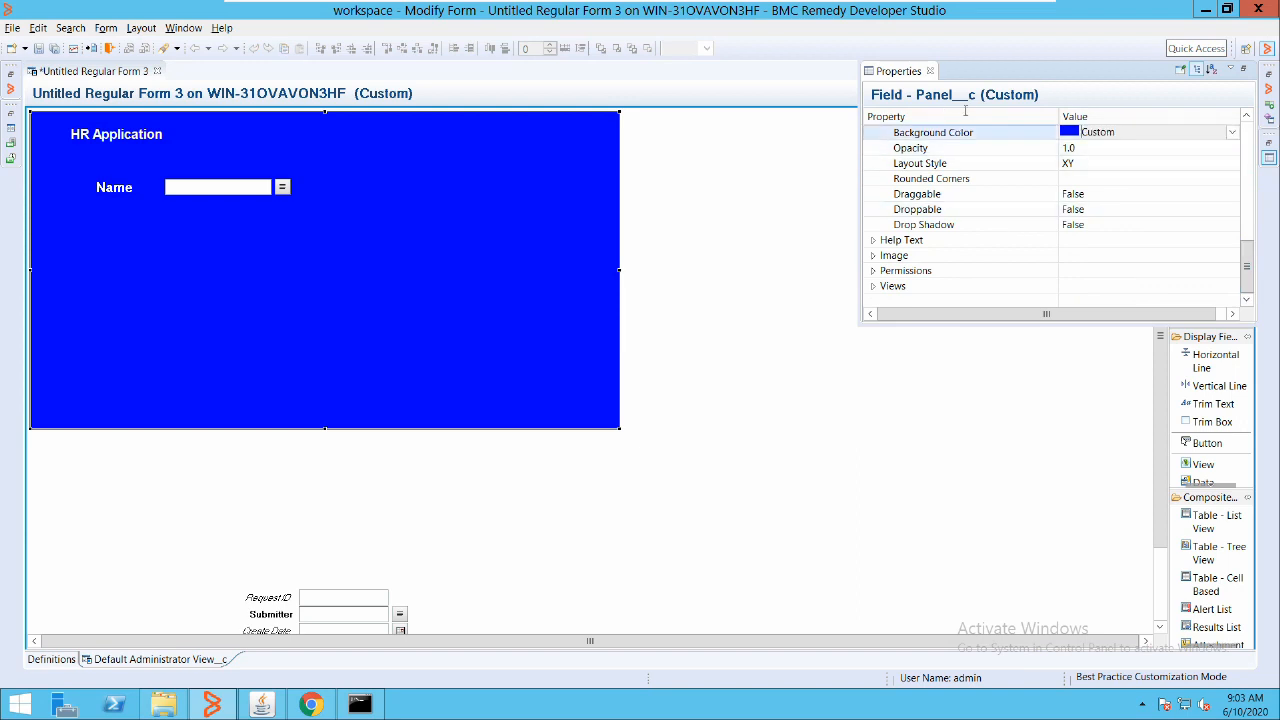
left_click(1232, 132)
left_click(1100, 162)
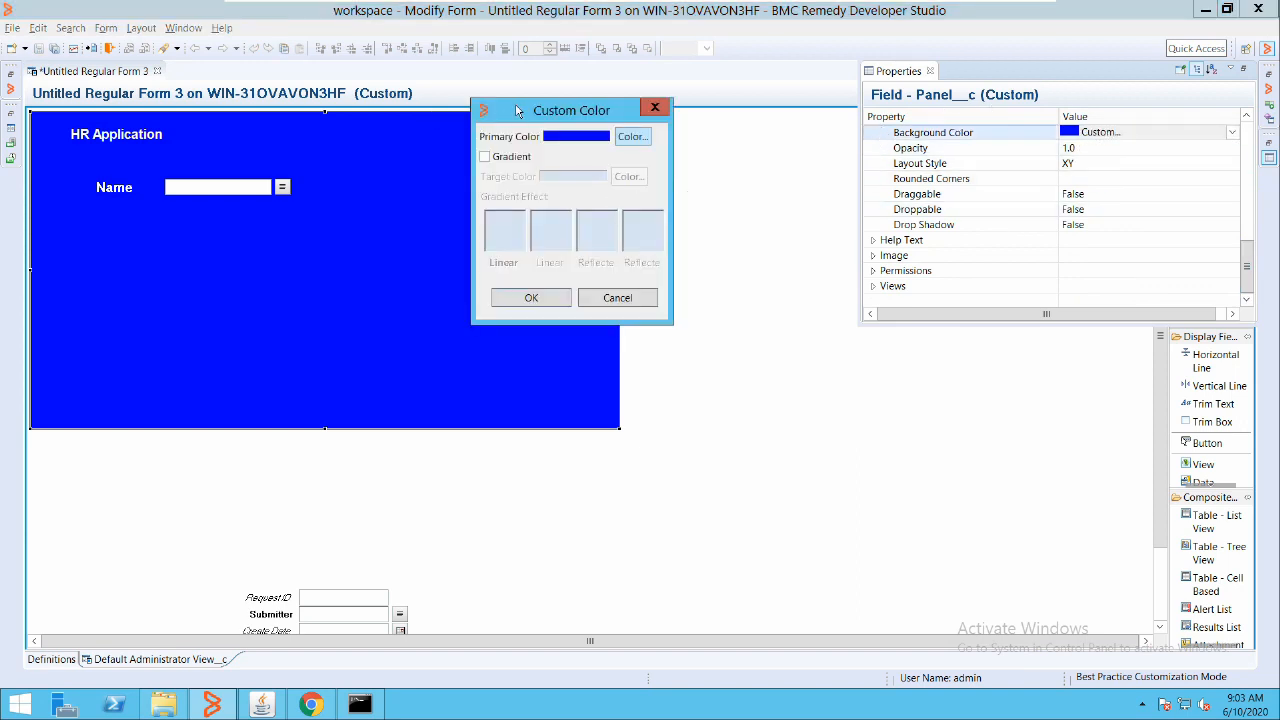
Define light blue RGB 117, 148, 238, save it as a custom colour, and apply it to the panel
left_click(635, 136)
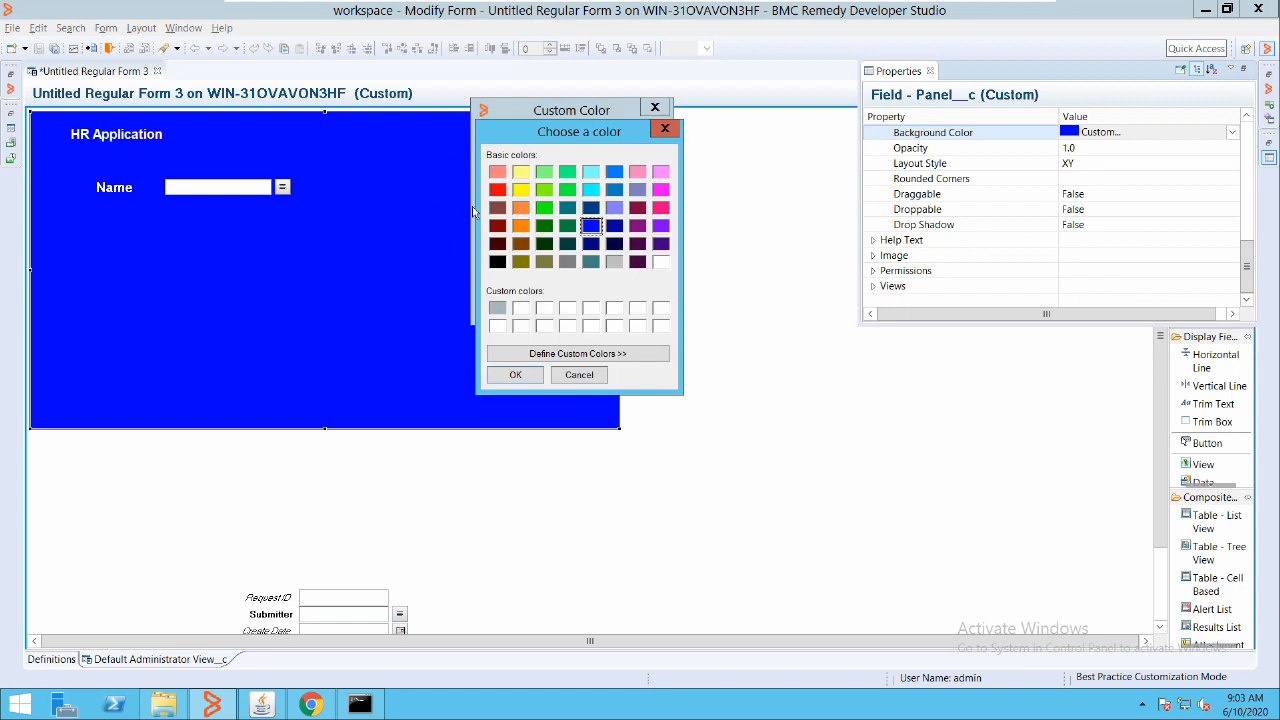
left_click(614, 262)
left_click(578, 354)
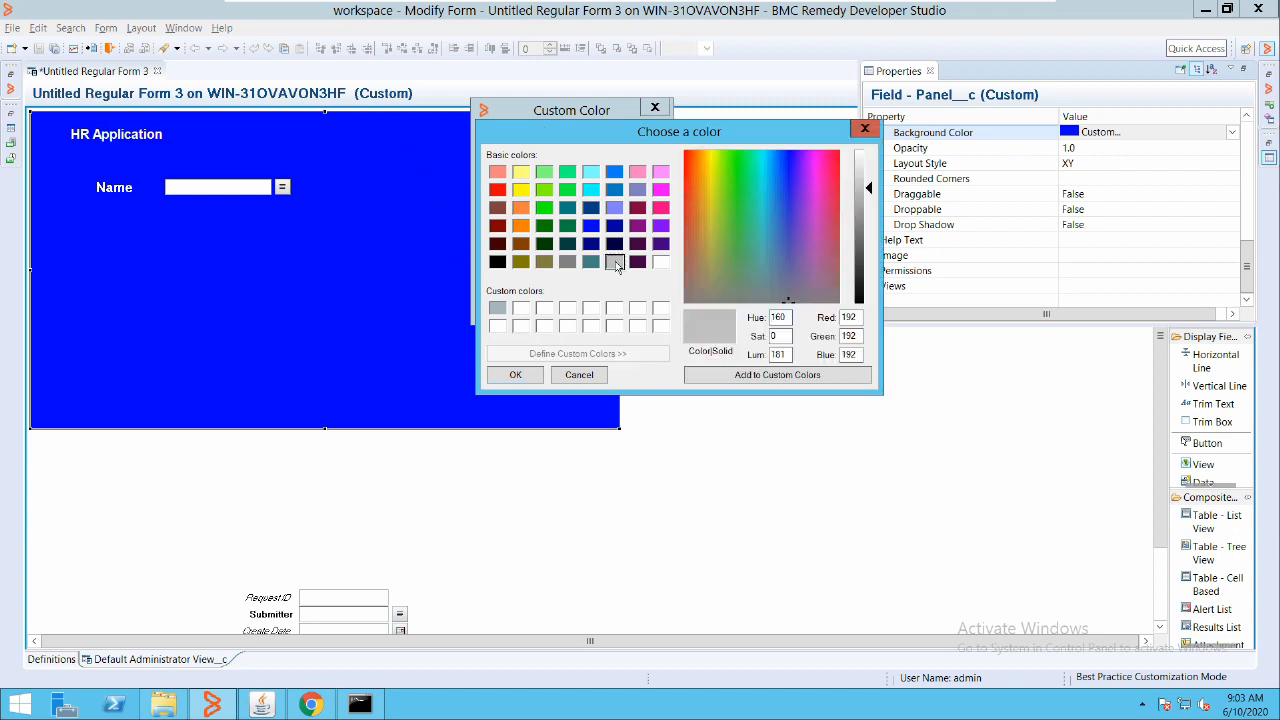
left_click_drag(869, 188, 869, 197)
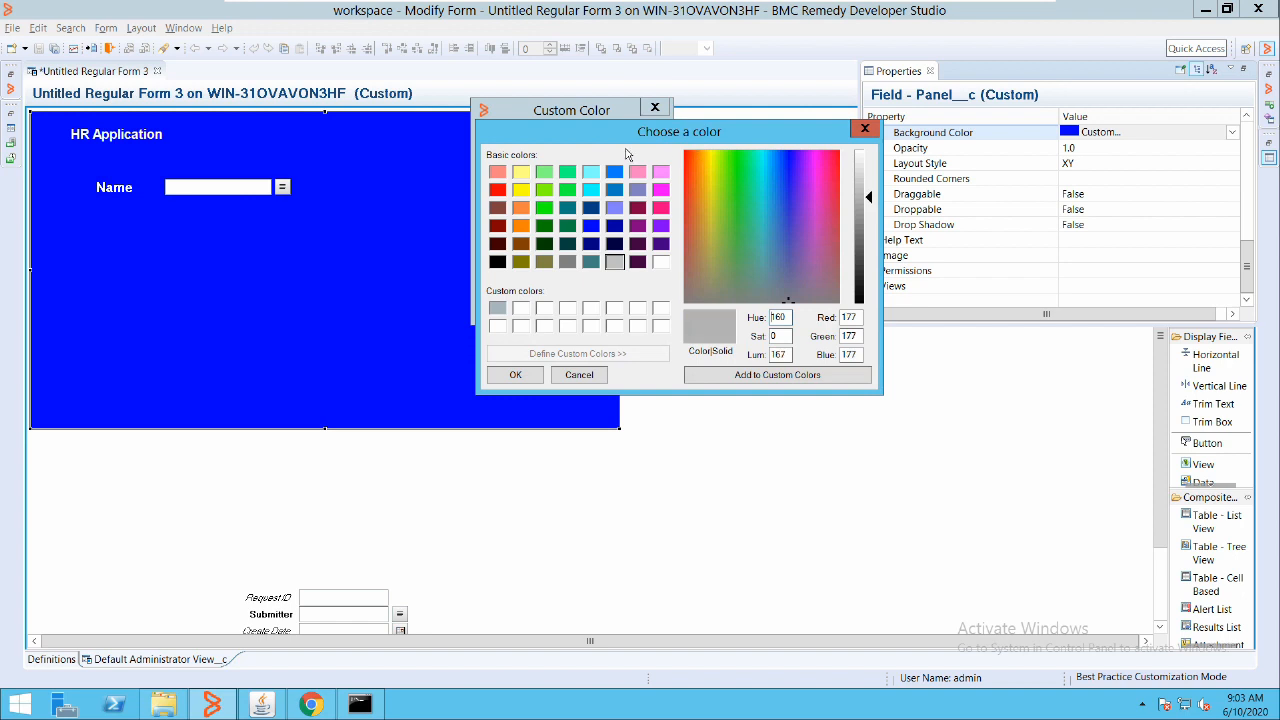
left_click(782, 185)
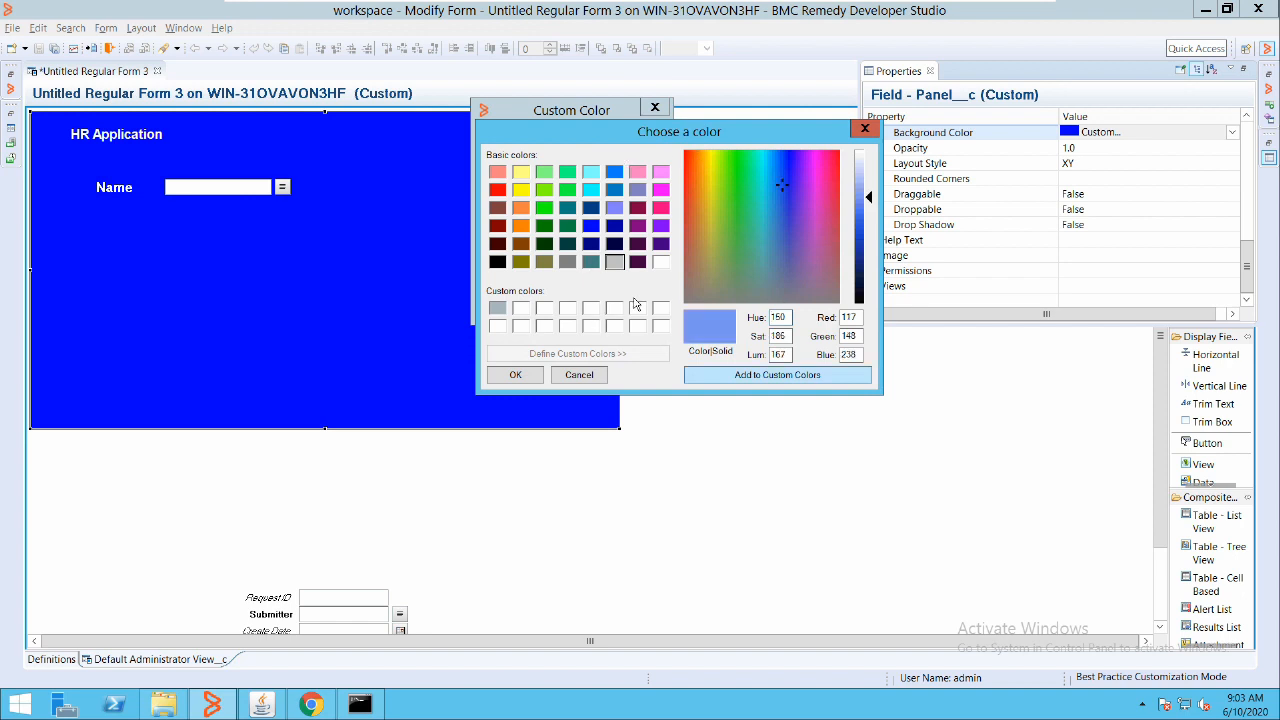
left_click(788, 375)
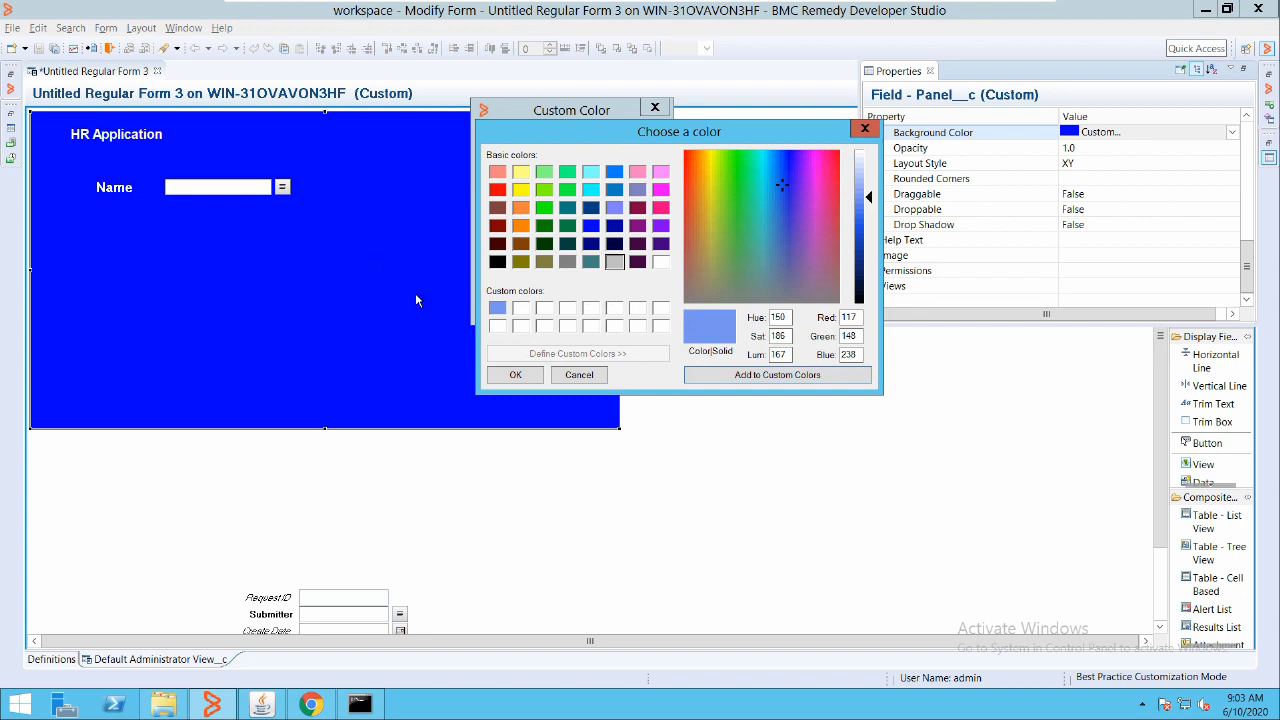
key("Return")
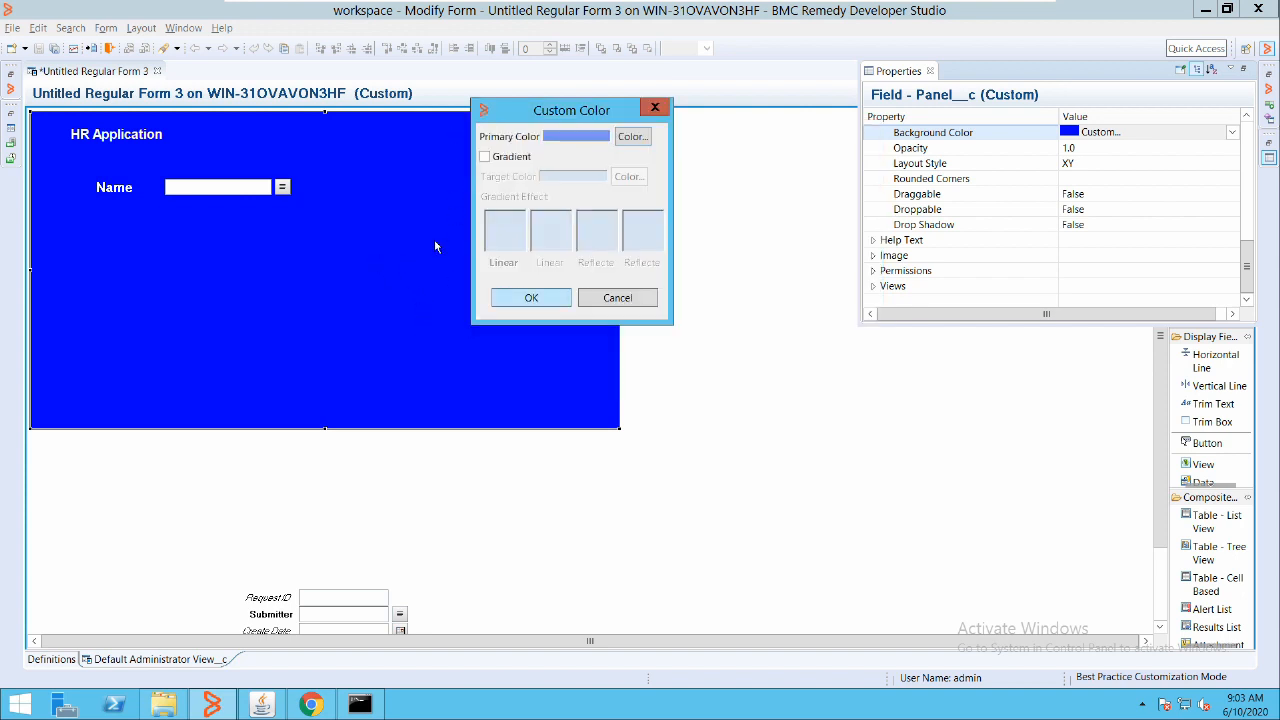
key("Return")
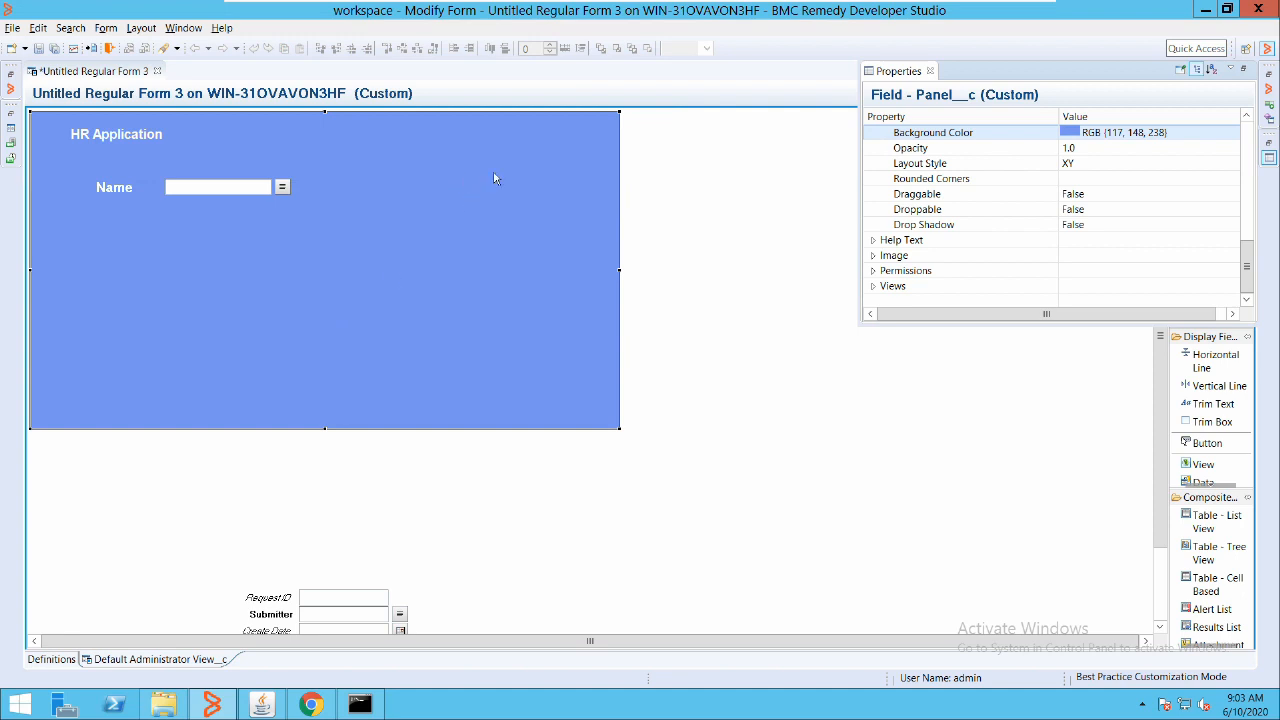
Add a Drop-Down List field to the blue panel and place it under the Name field
left_click(567, 173)
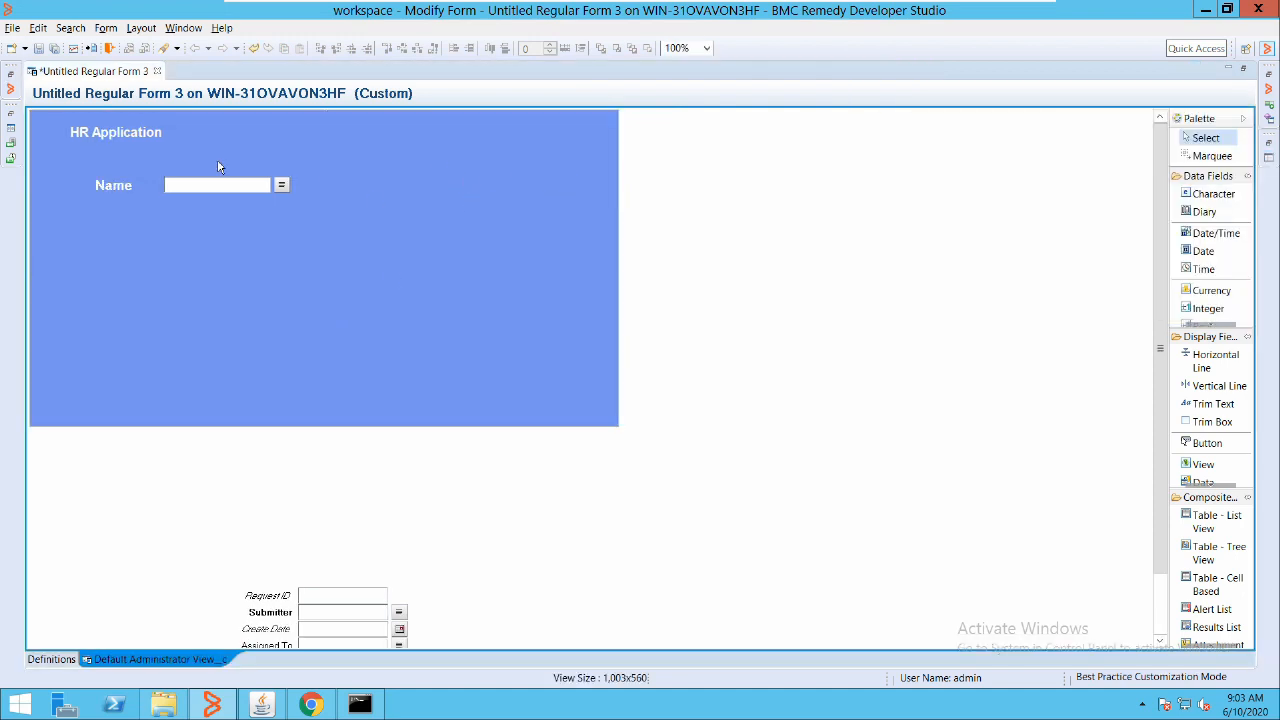
left_click(358, 153)
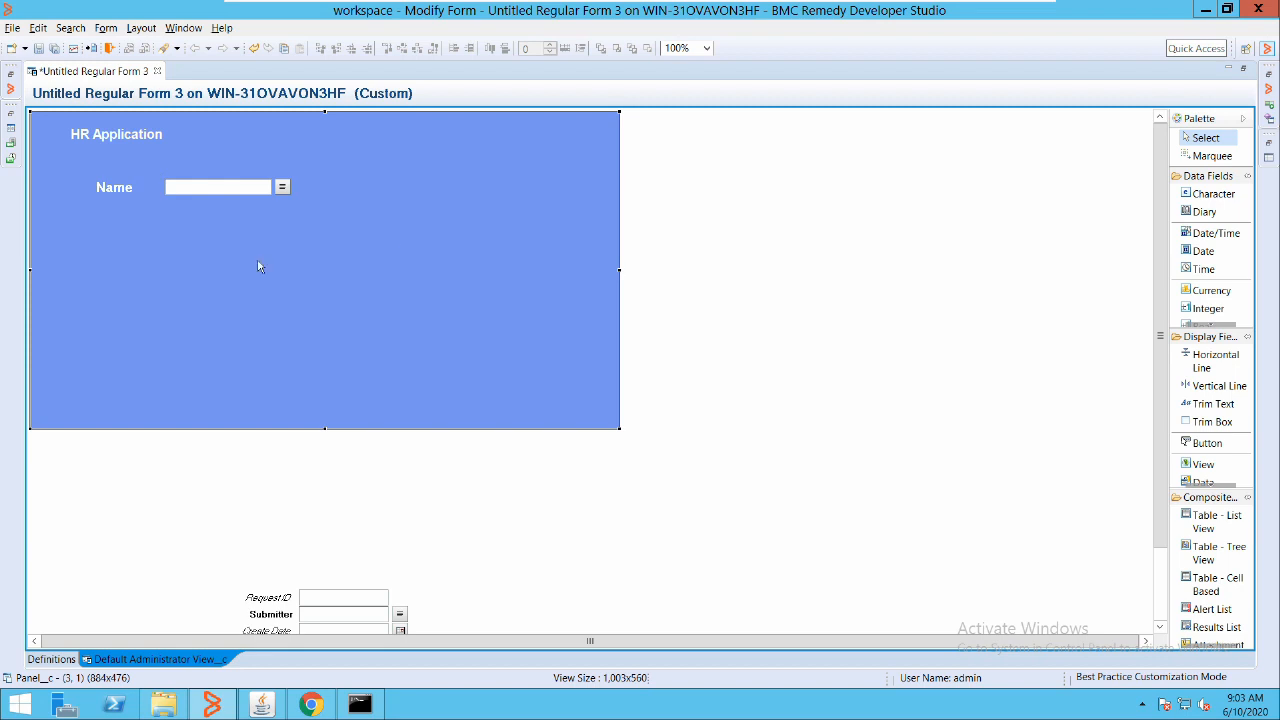
right_click(357, 209)
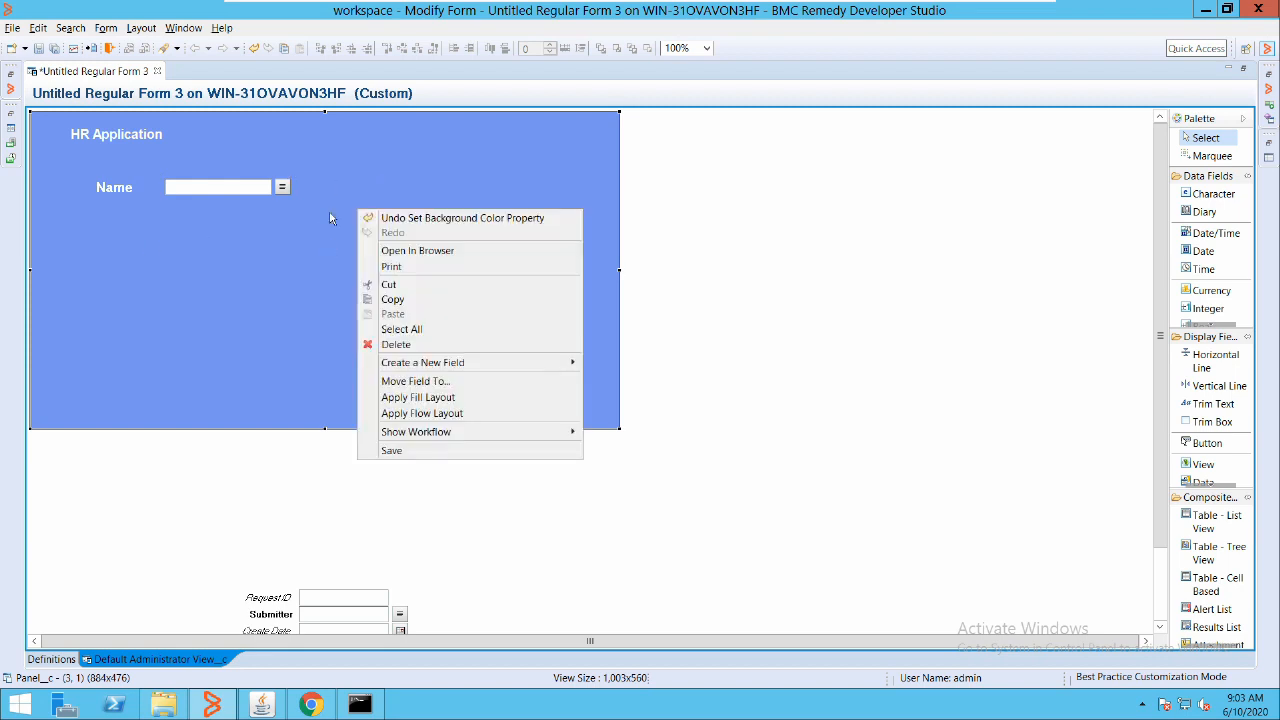
mouse_move(525, 363)
mouse_move(652, 363)
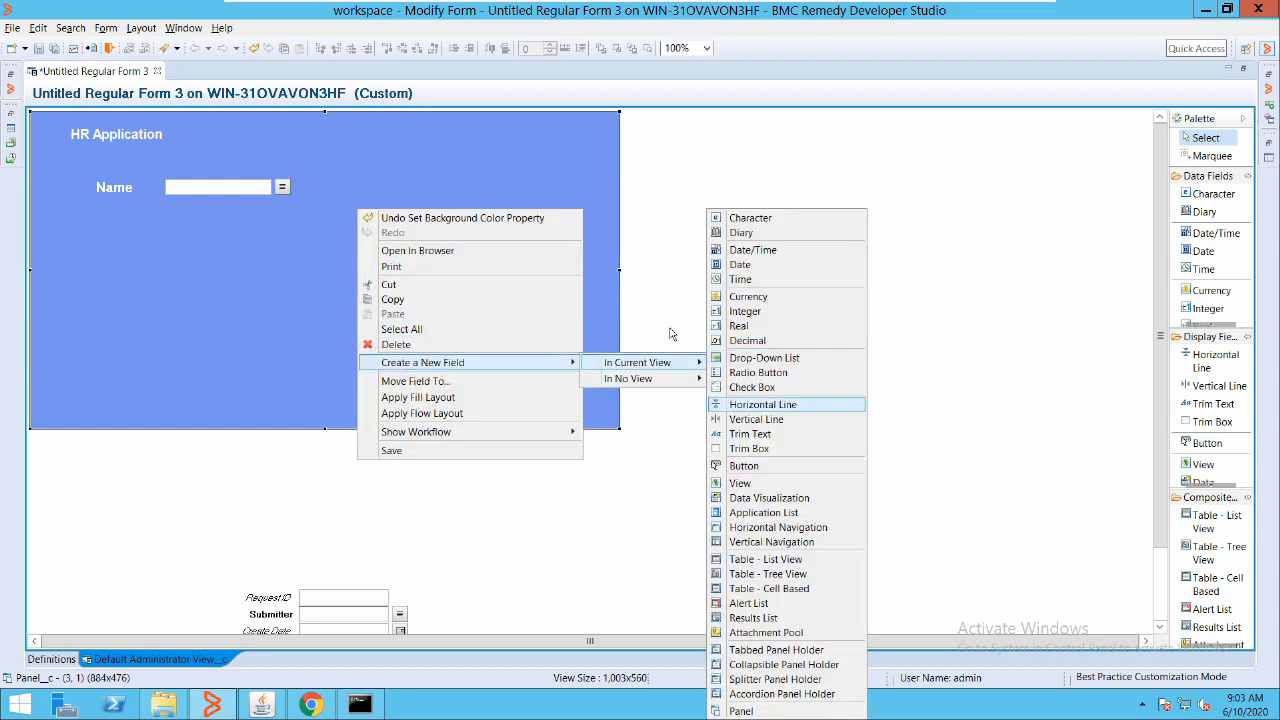
left_click(764, 357)
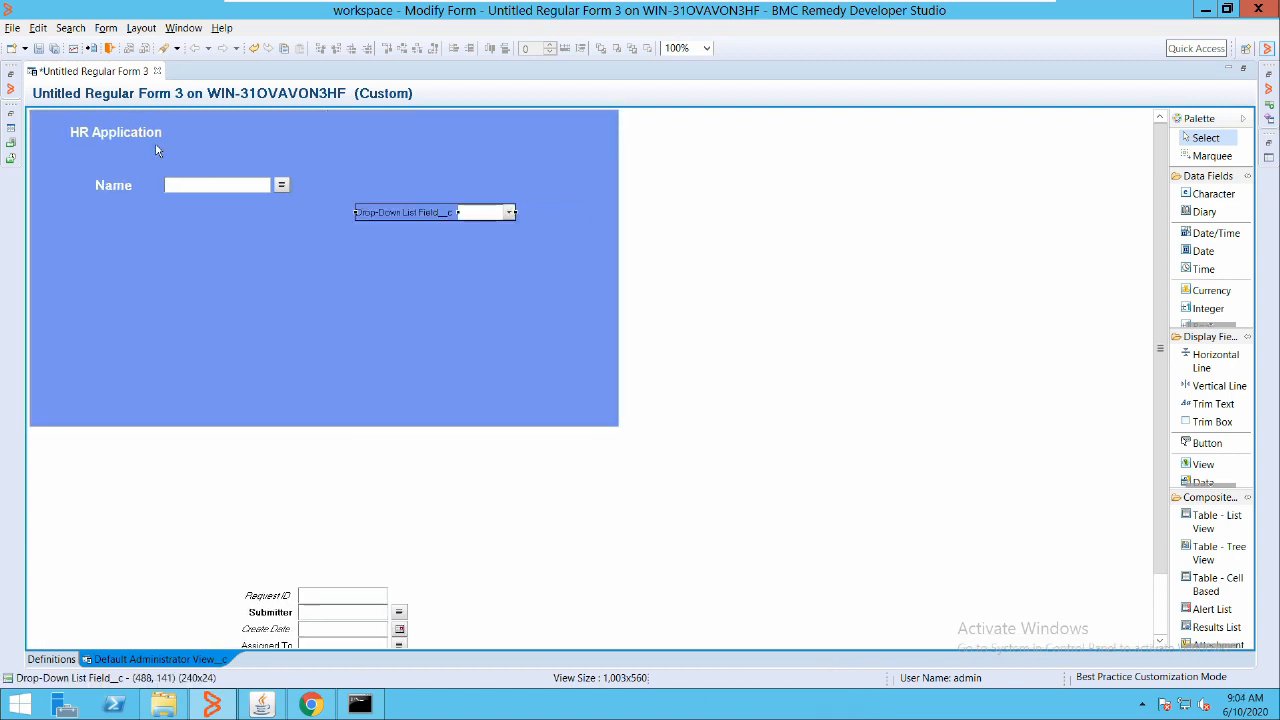
left_click_drag(401, 212, 183, 177)
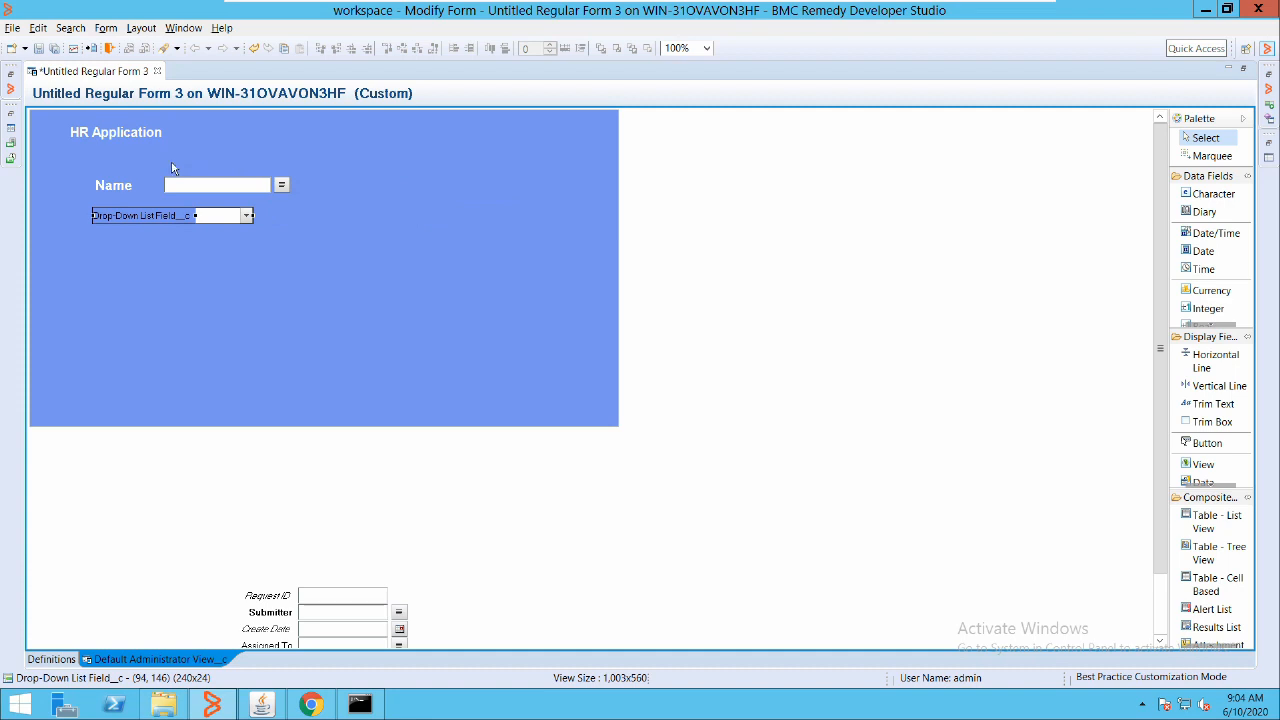
Select the Drop-Down List field and the Name field together
left_click(553, 190)
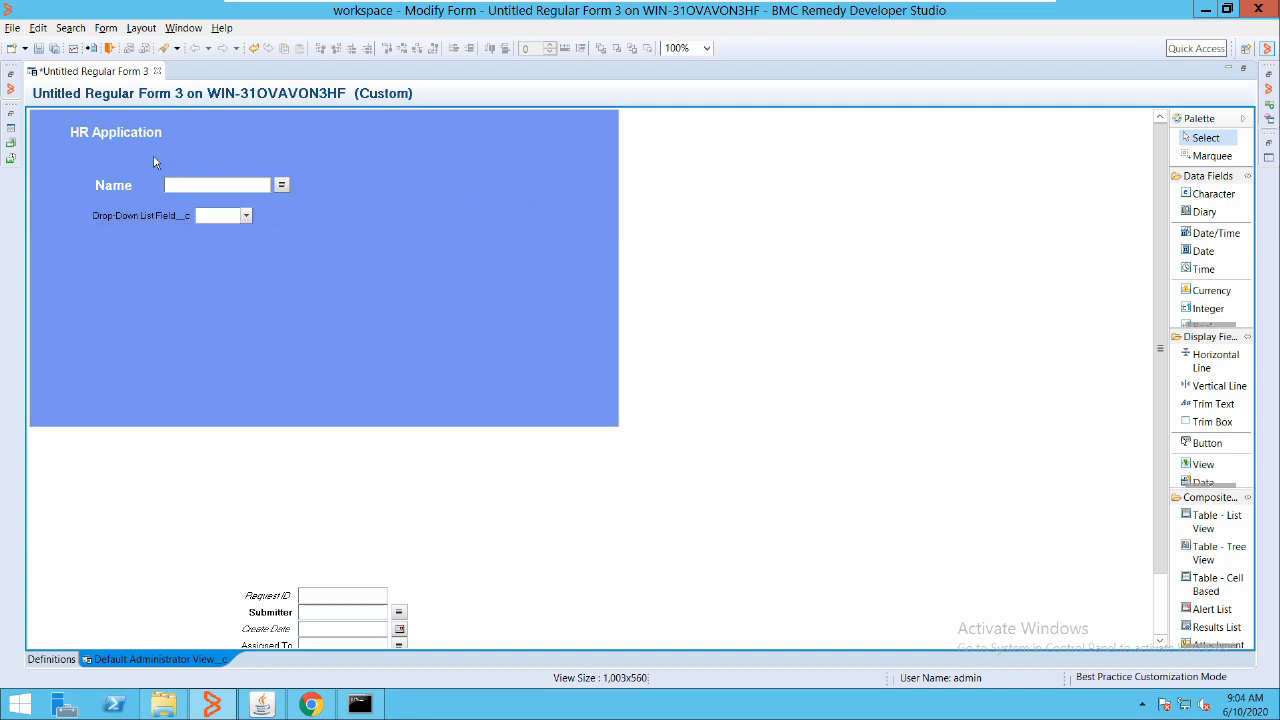
left_click(163, 215)
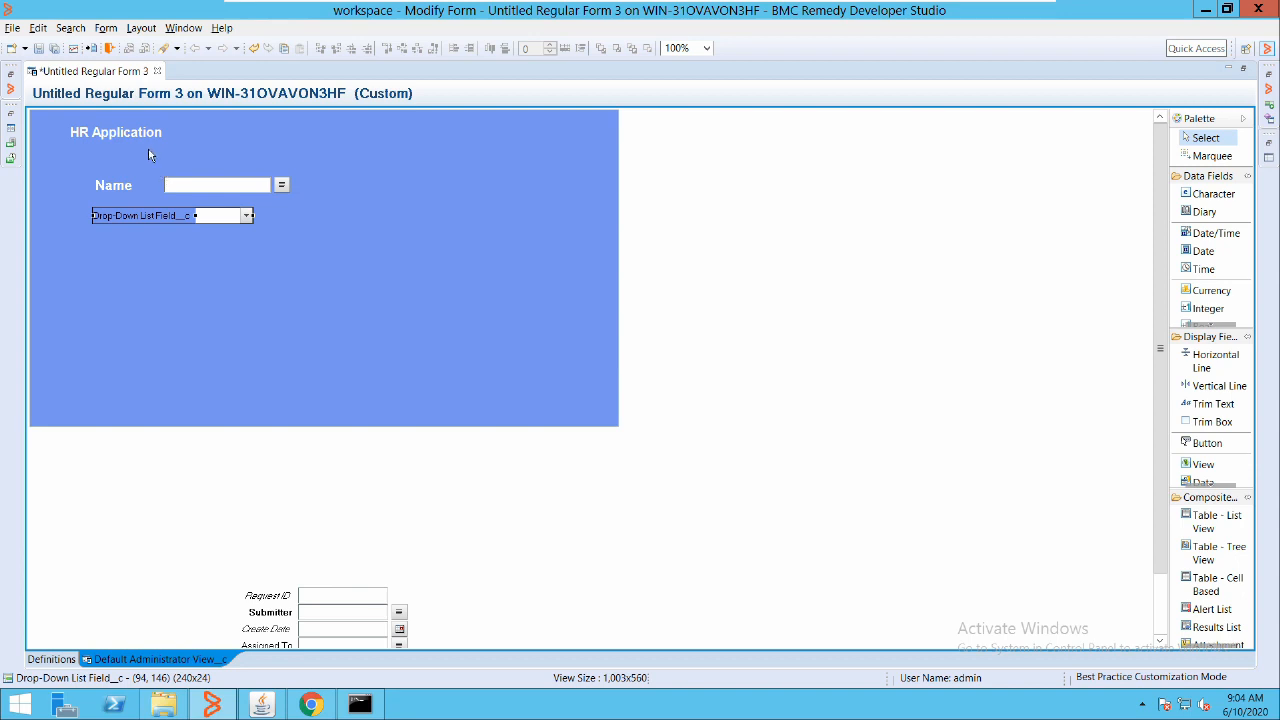
left_click(148, 183, "ctrl")
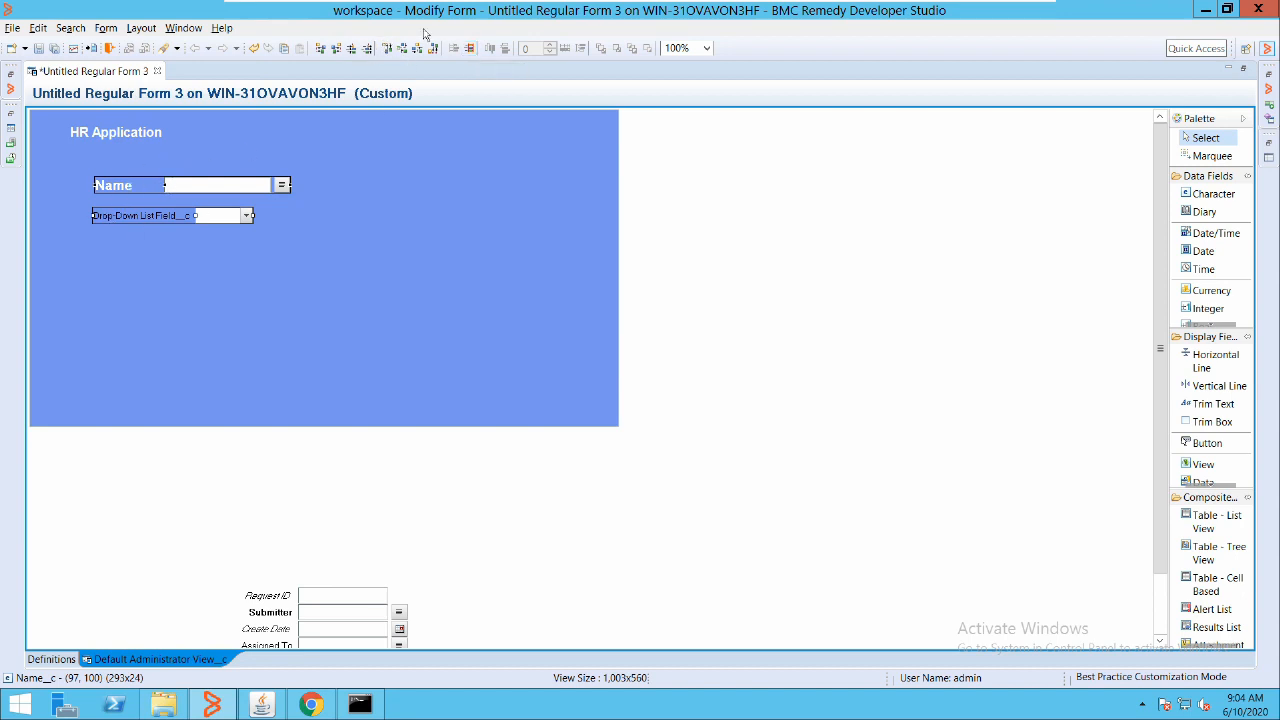
Make the Drop-Down List field 313 px wide to match the Name field
left_click(381, 46)
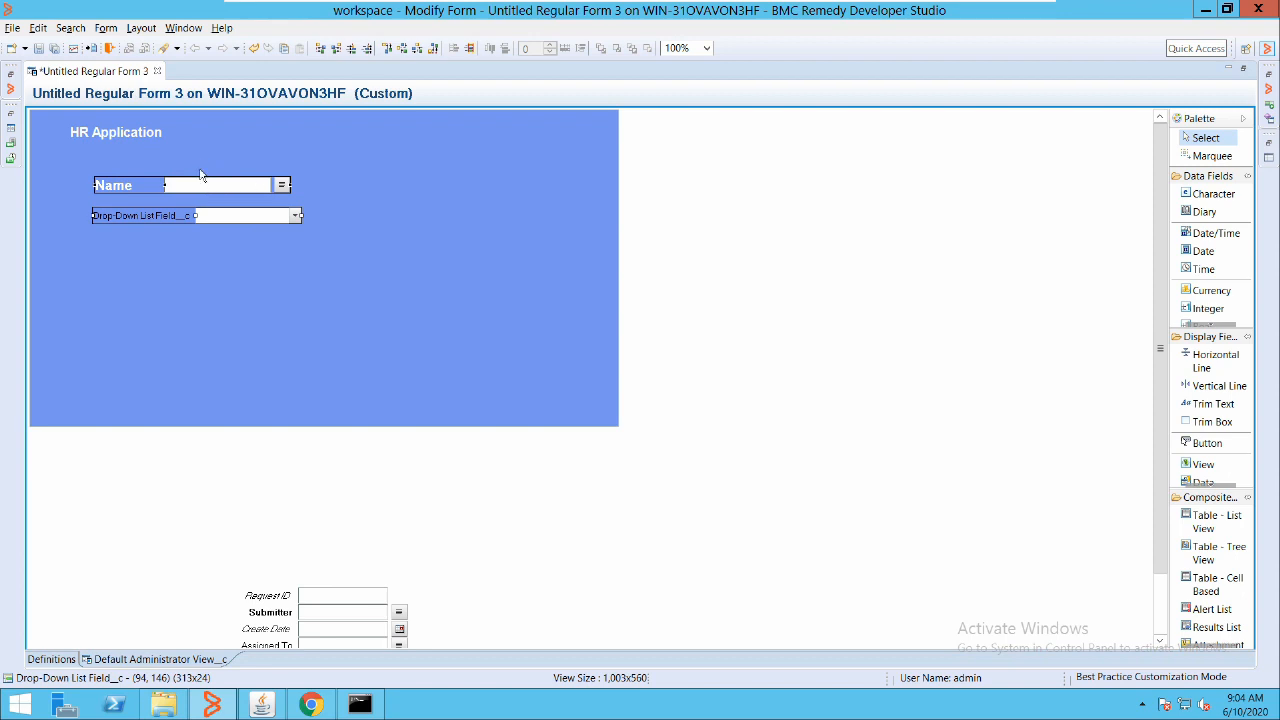
left_click(570, 182)
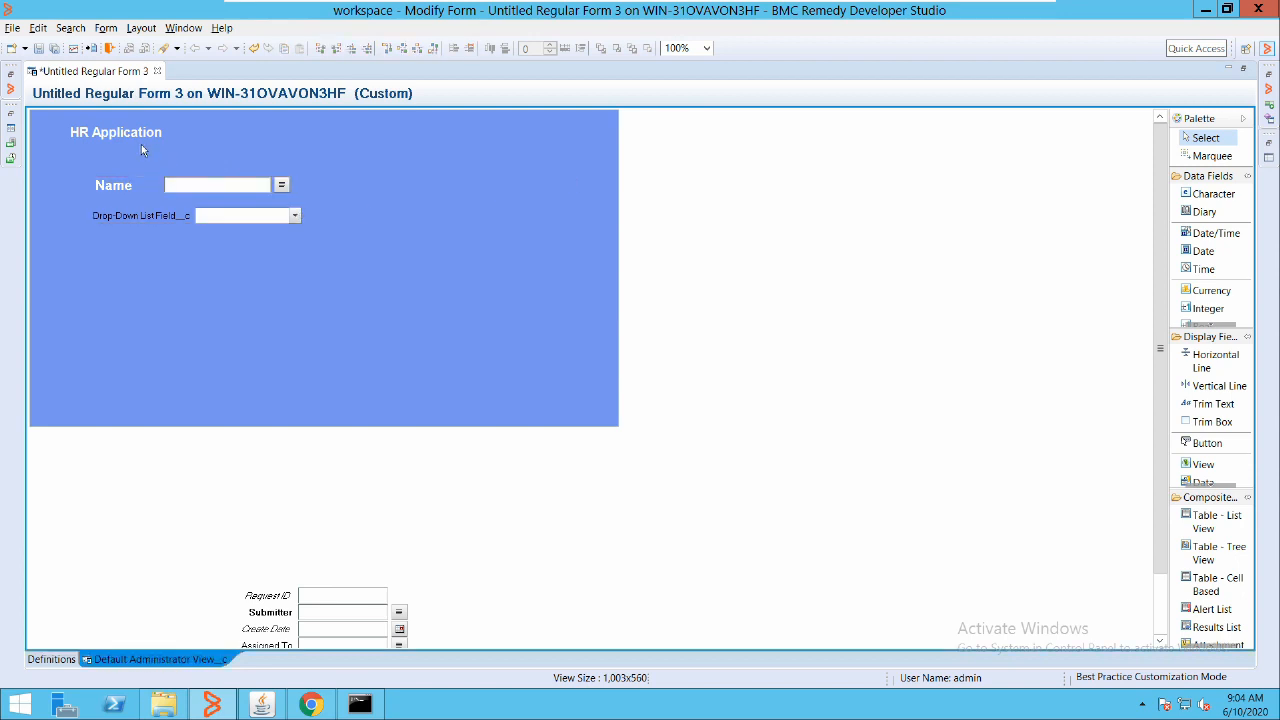
left_click(124, 182)
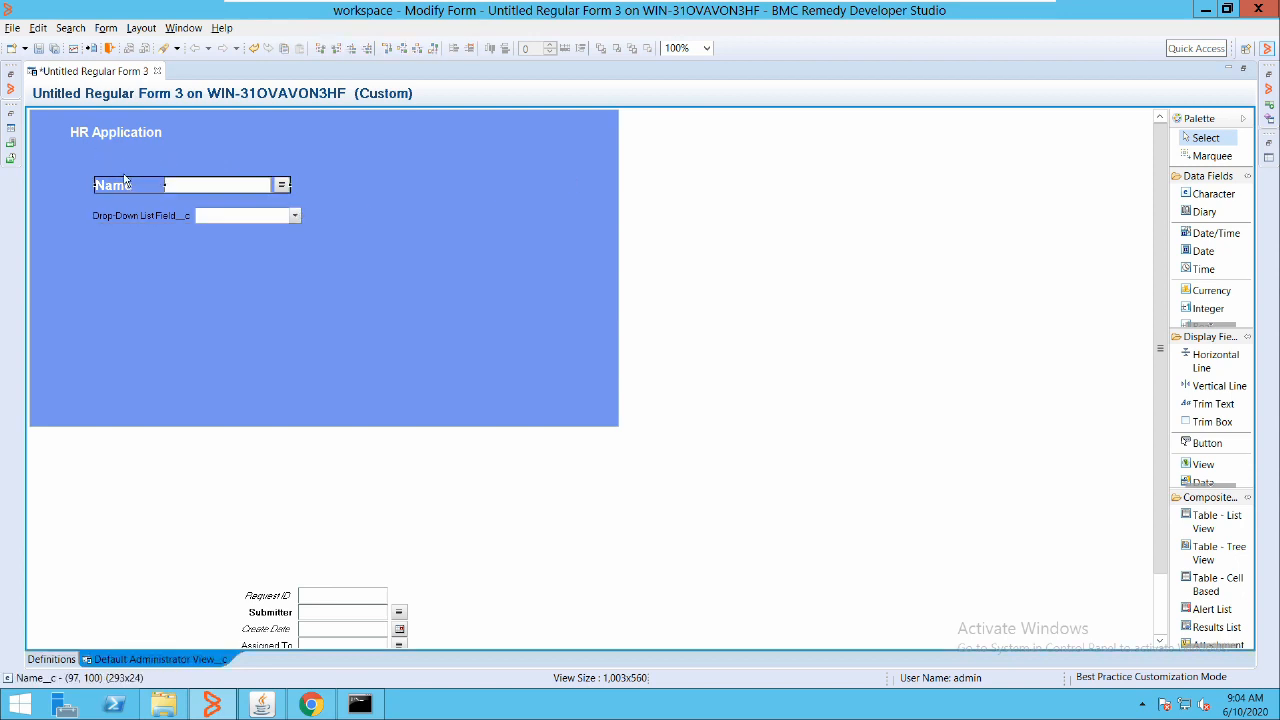
Widen the Name label so its input box lines up with the drop-down's, then reselect both fields
key("Down")
key("Up")
key("shift+Down")
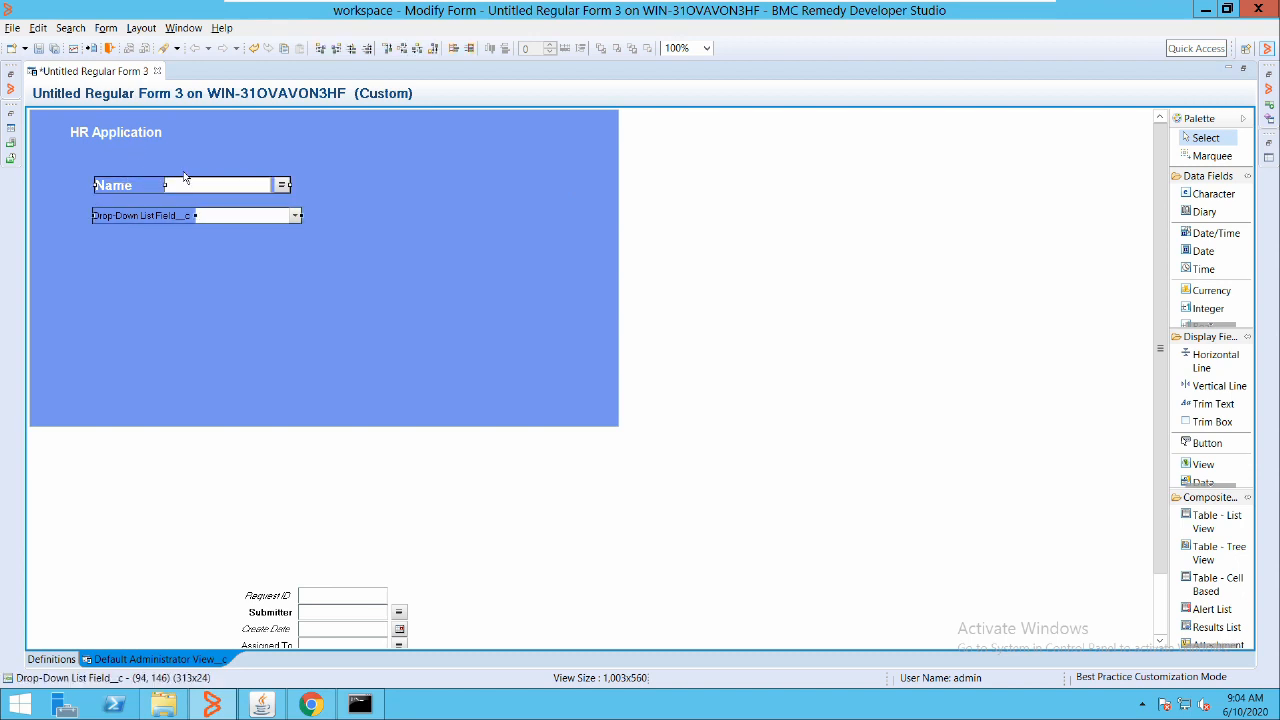
left_click(366, 45)
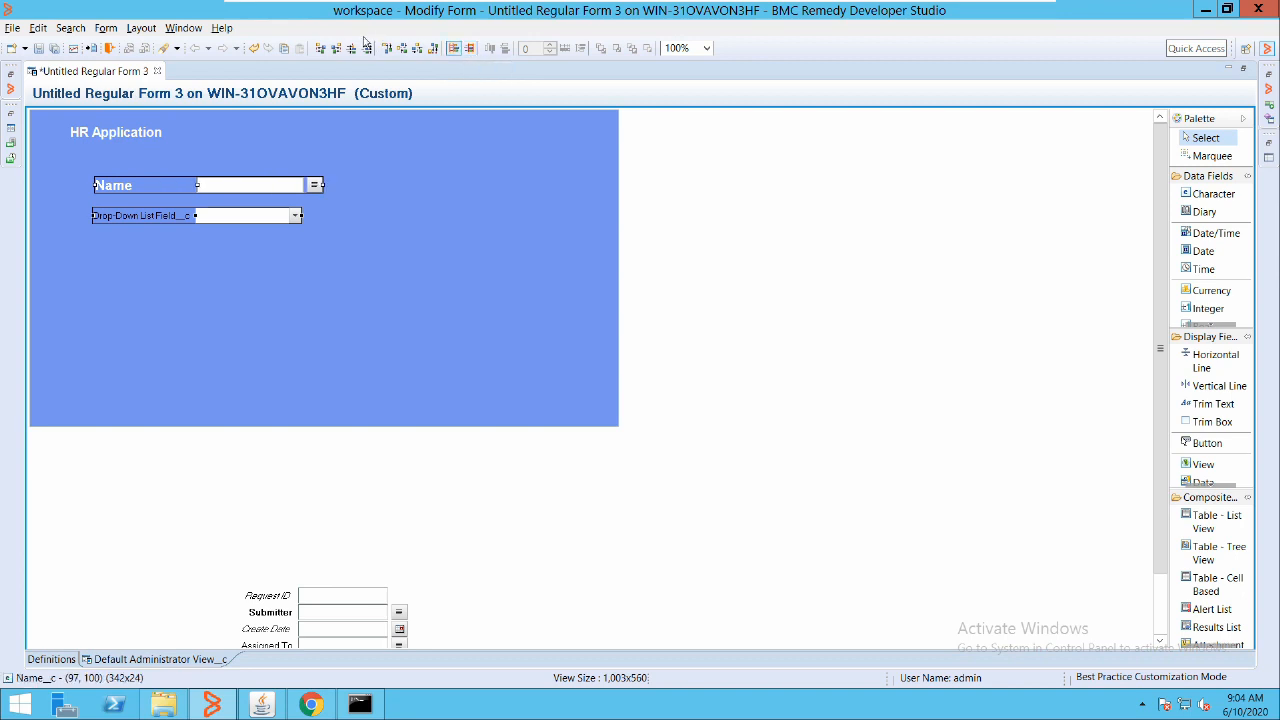
left_click(553, 176)
left_click(111, 182)
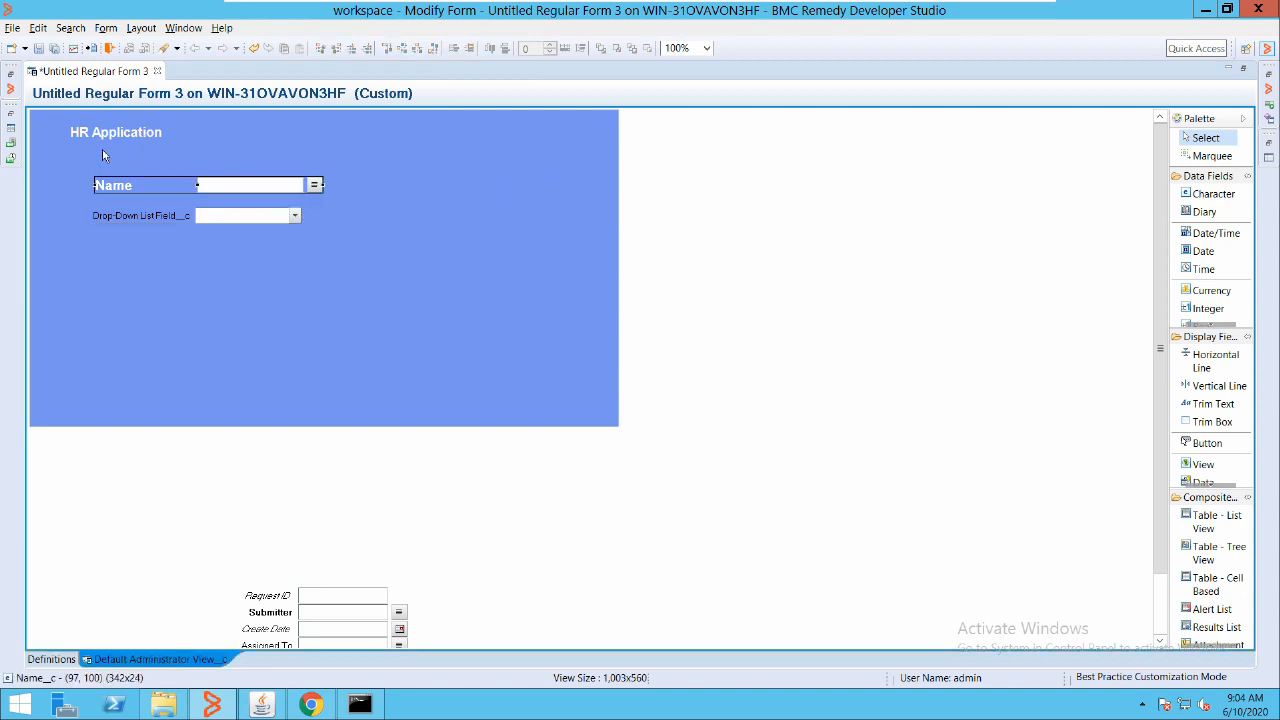
left_click(167, 214)
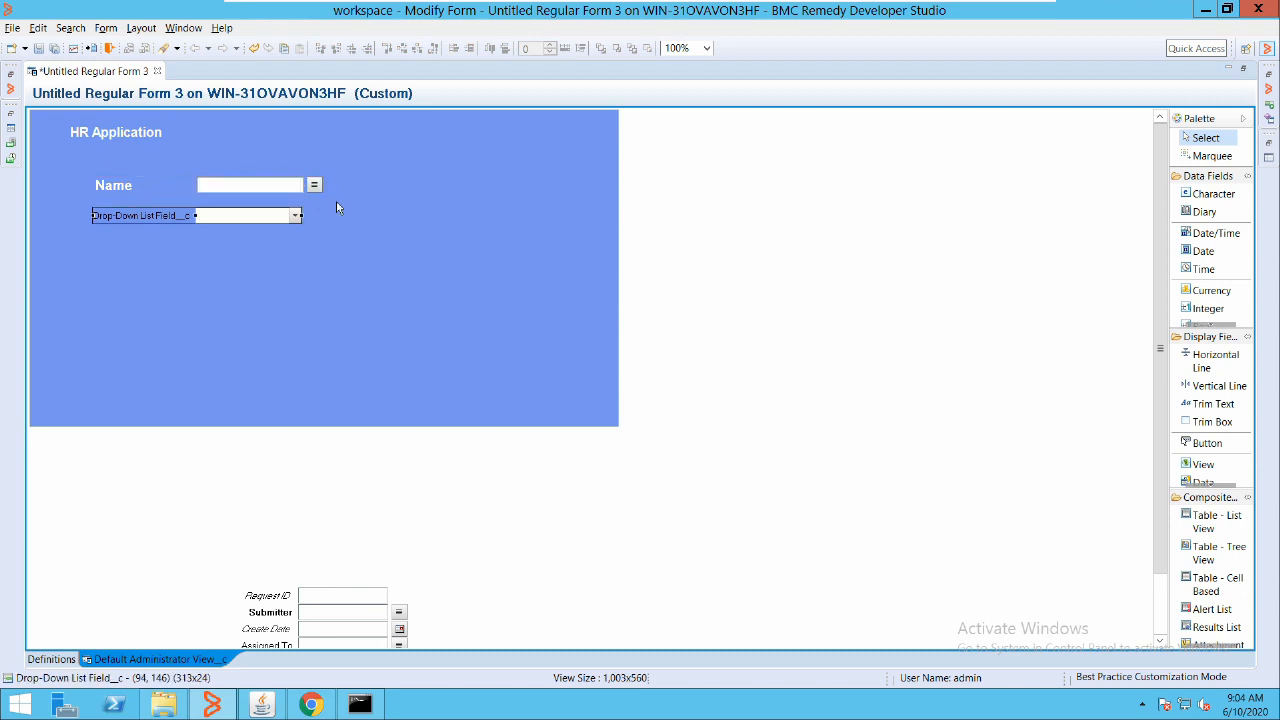
Add a Date/Time field below the drop-down and make it 342 px wide like Name
right_click(420, 251)
mouse_move(500, 406)
mouse_move(700, 406)
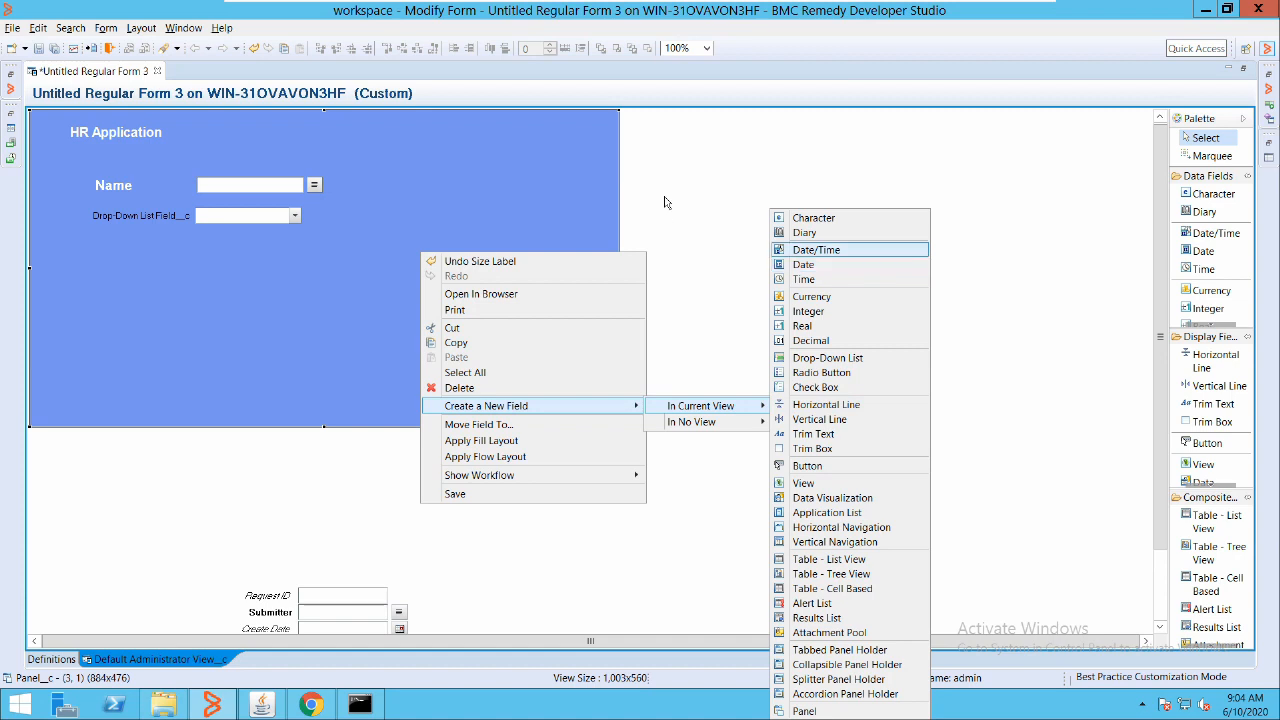
left_click(816, 249)
left_click_drag(460, 259, 164, 198)
left_click(215, 216, "ctrl")
left_click(215, 185, "ctrl")
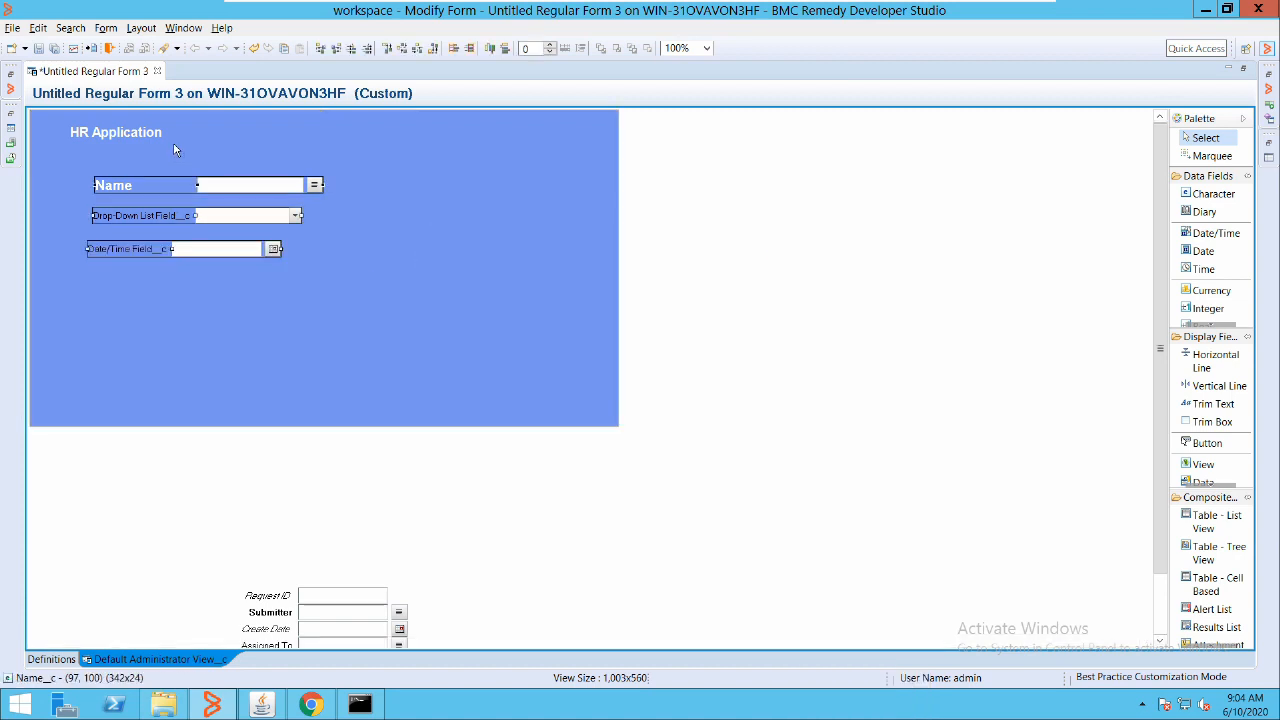
left_click(370, 45)
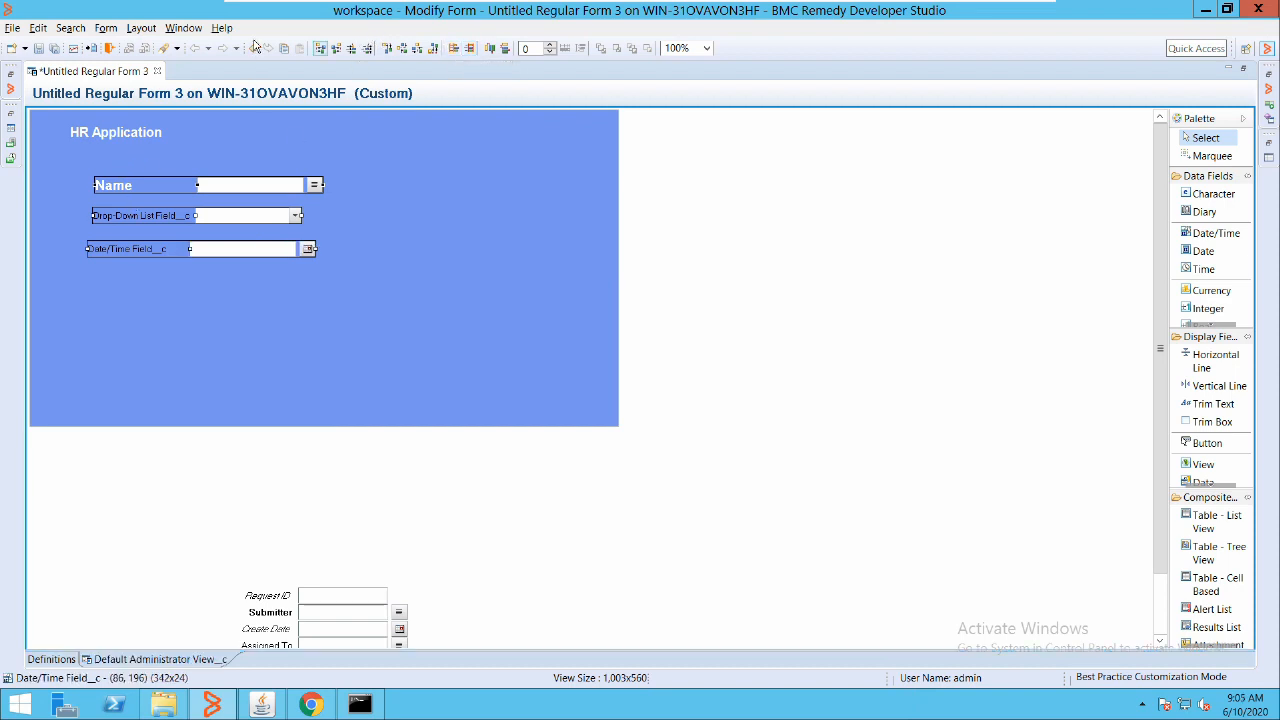
Try left, right, top and centre alignments of the drop-down against Name, undoing the last
left_click(320, 48)
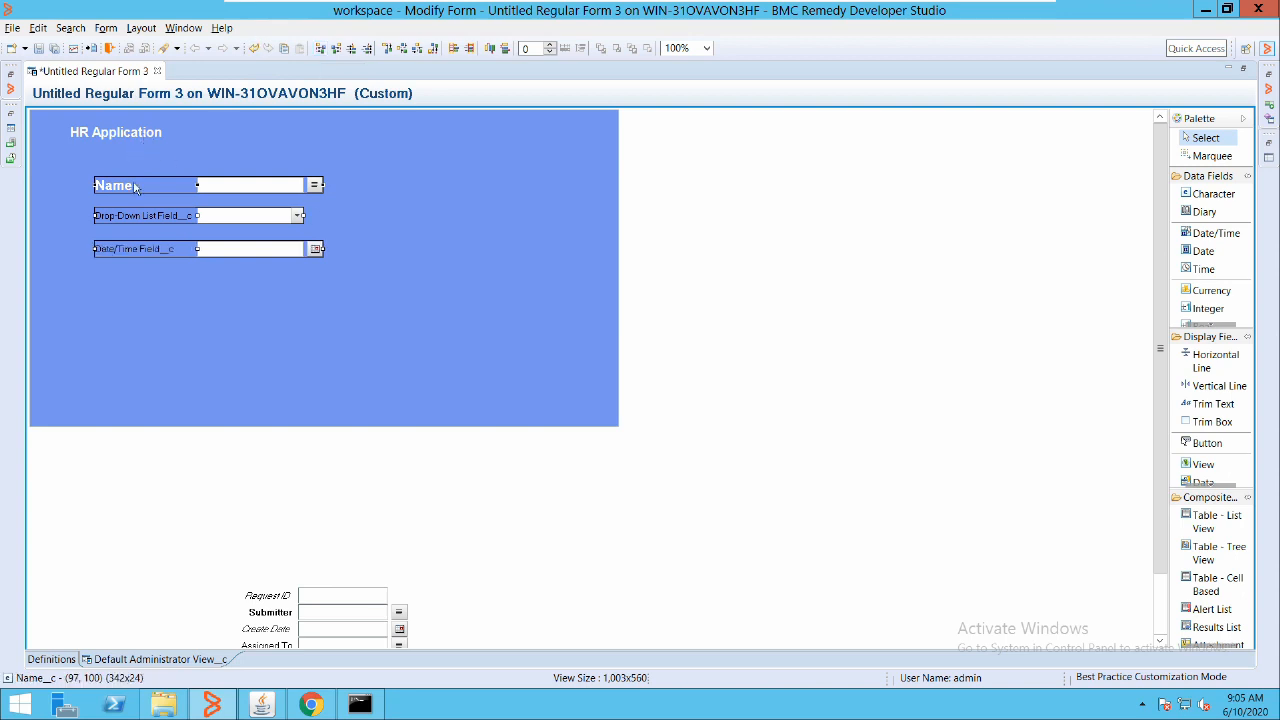
left_click(336, 48)
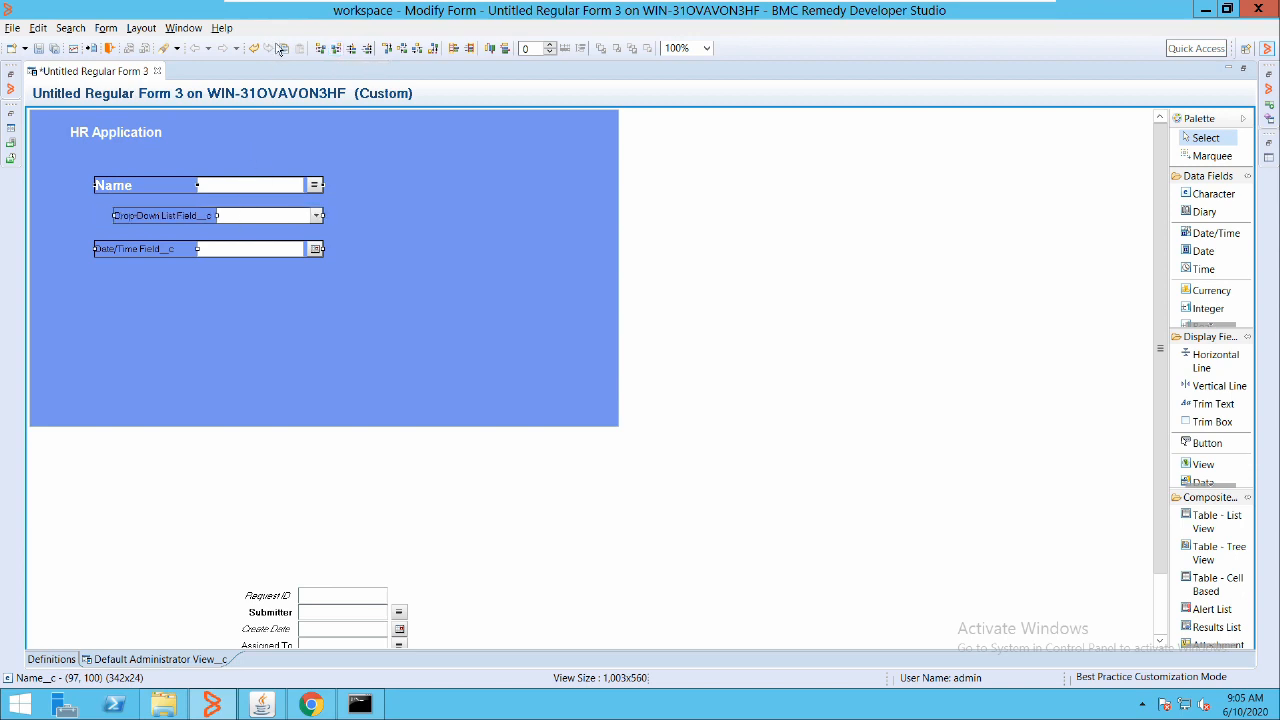
left_click(320, 48)
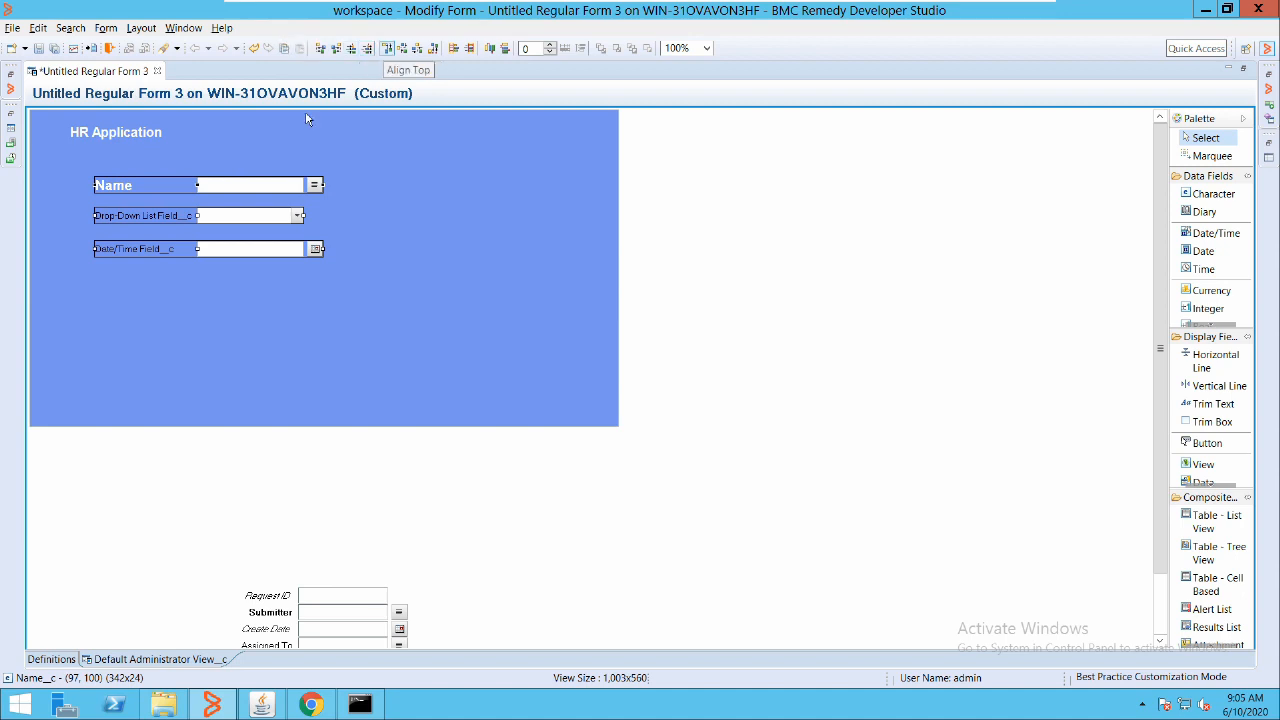
left_click_drag(334, 192, 191, 150)
left_click_drag(140, 215, 405, 134)
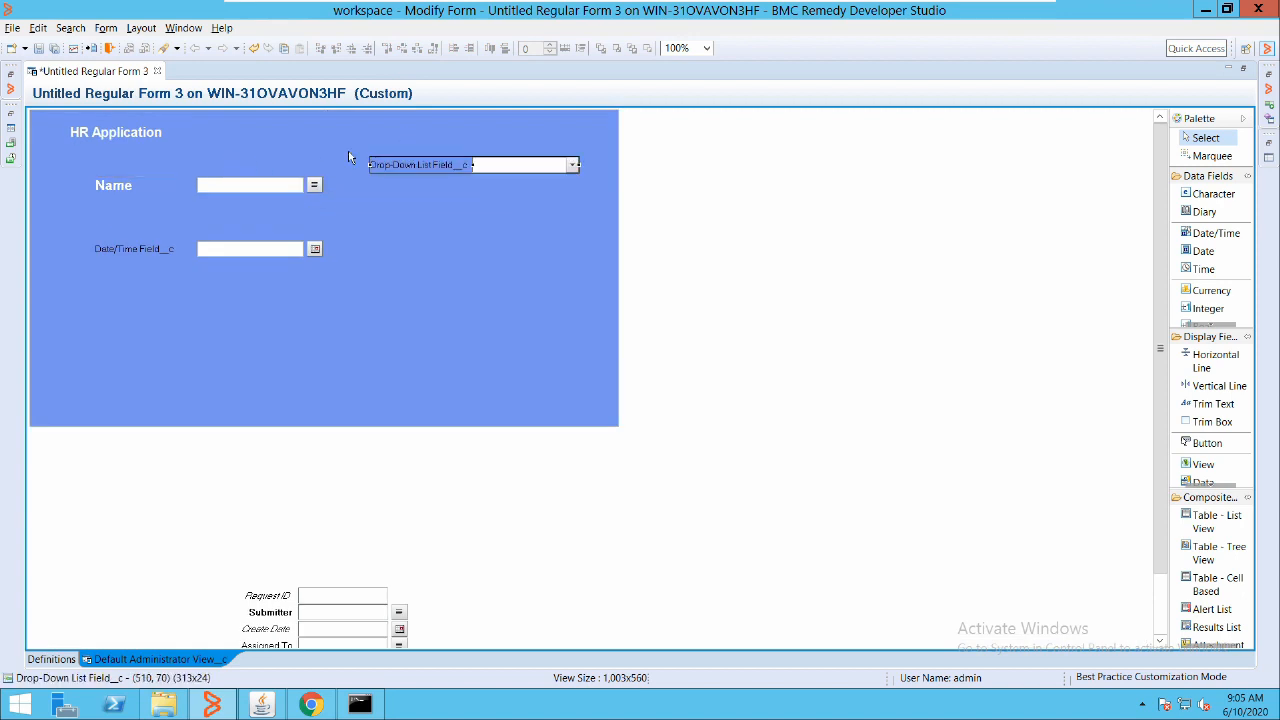
left_click(191, 148)
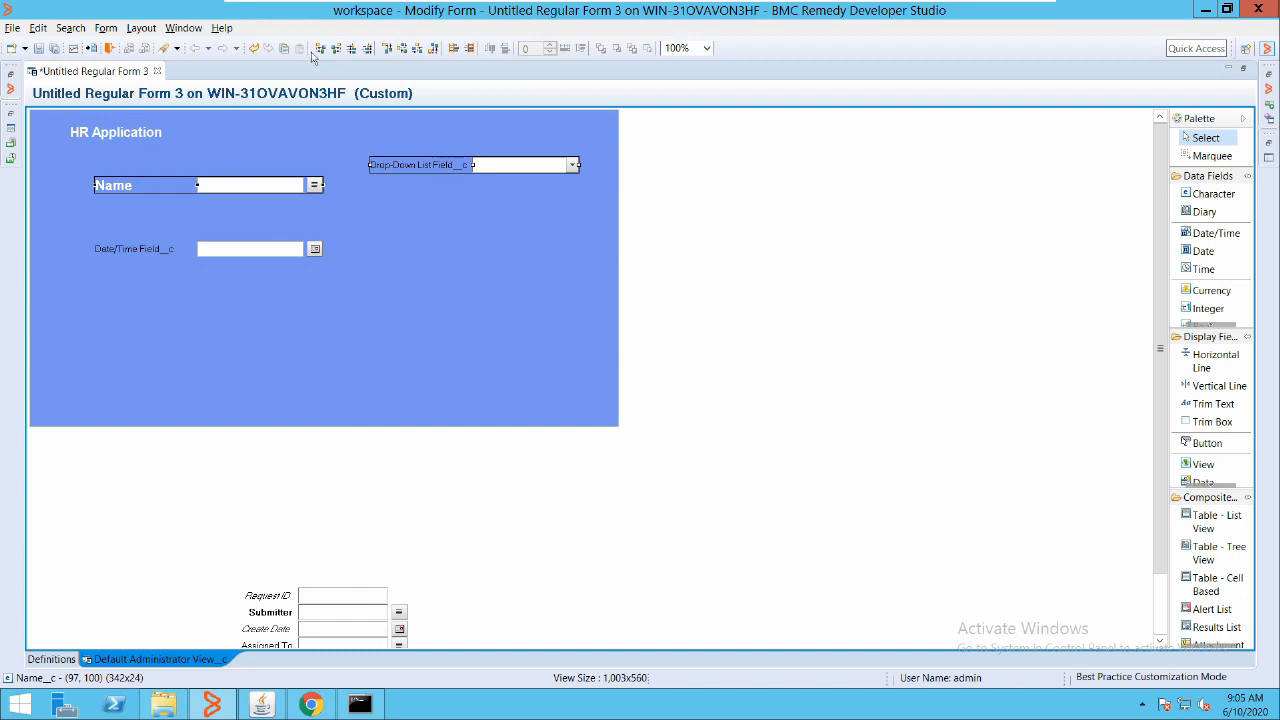
left_click(387, 48)
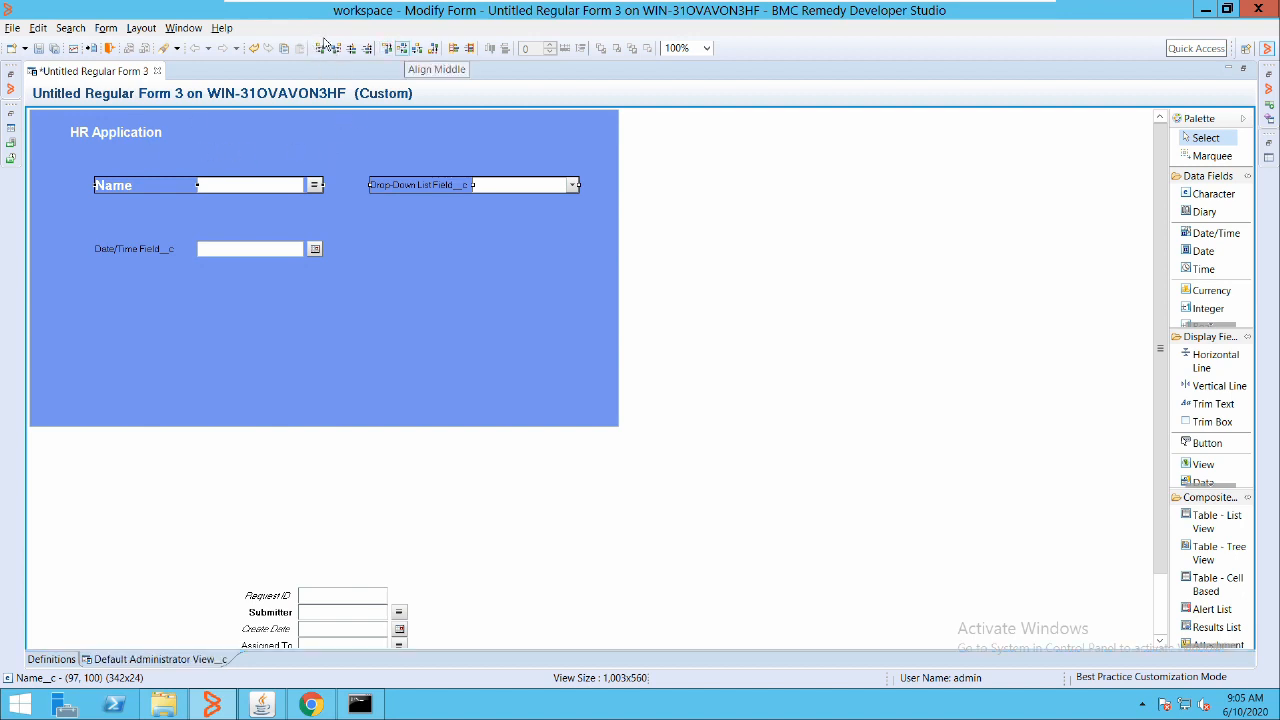
left_click(403, 48)
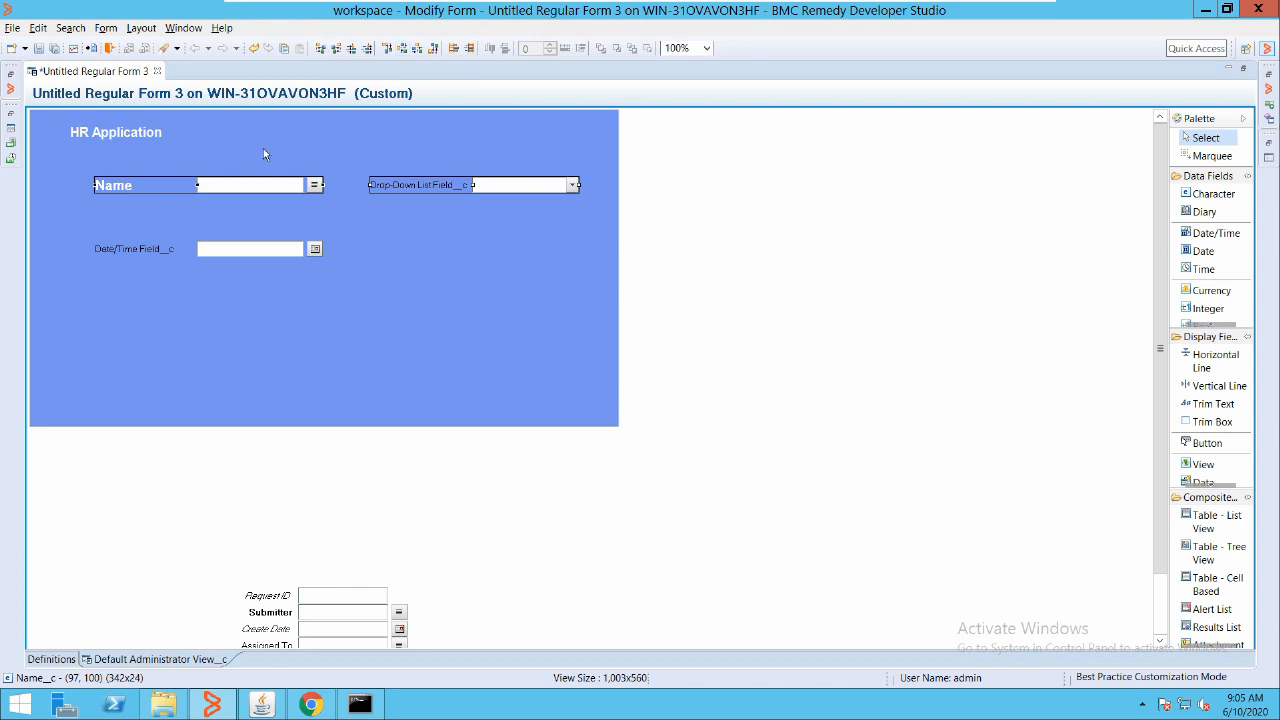
left_click(338, 47)
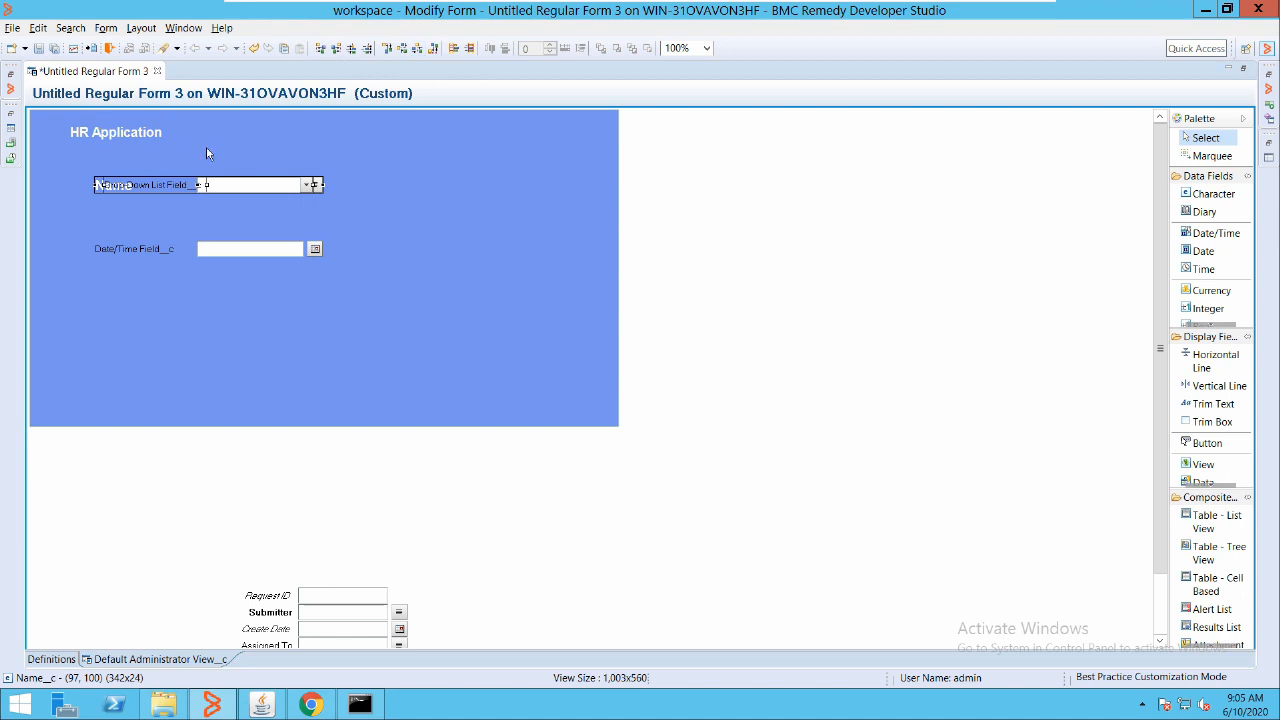
key("ctrl+z")
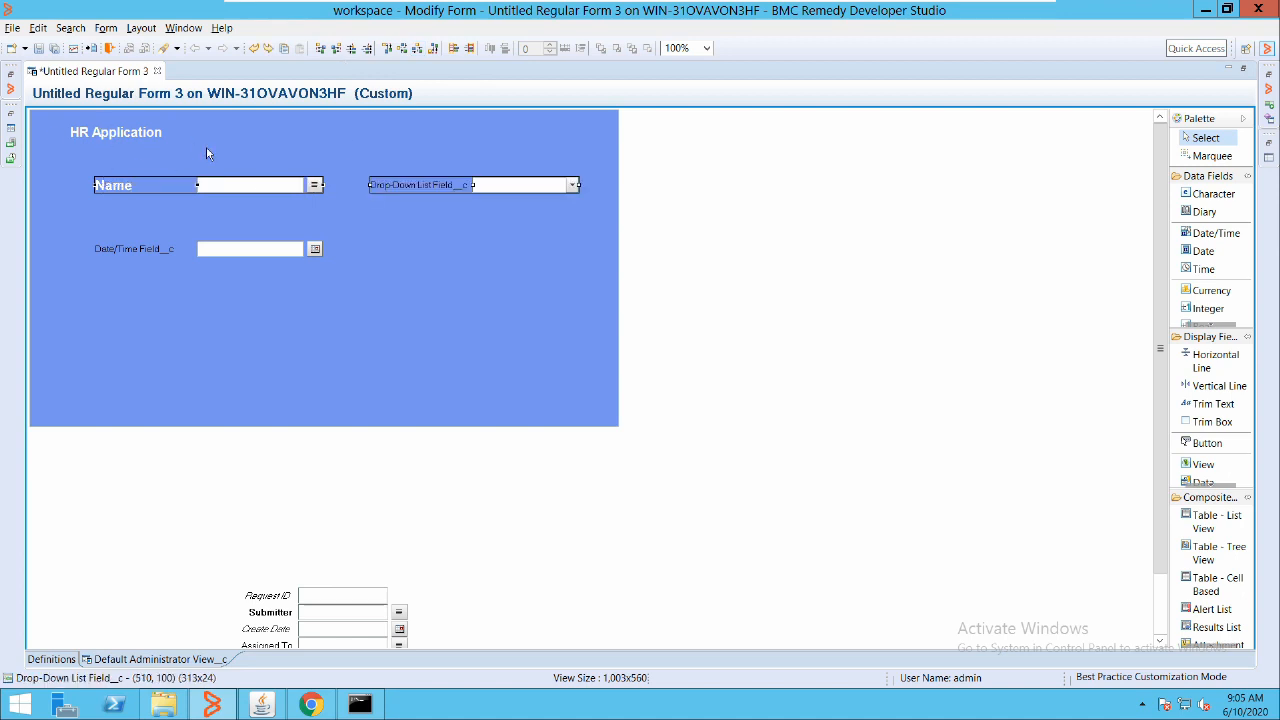
Stack the three fields in rows, left-align them and space them evenly top to bottom
left_click(565, 184)
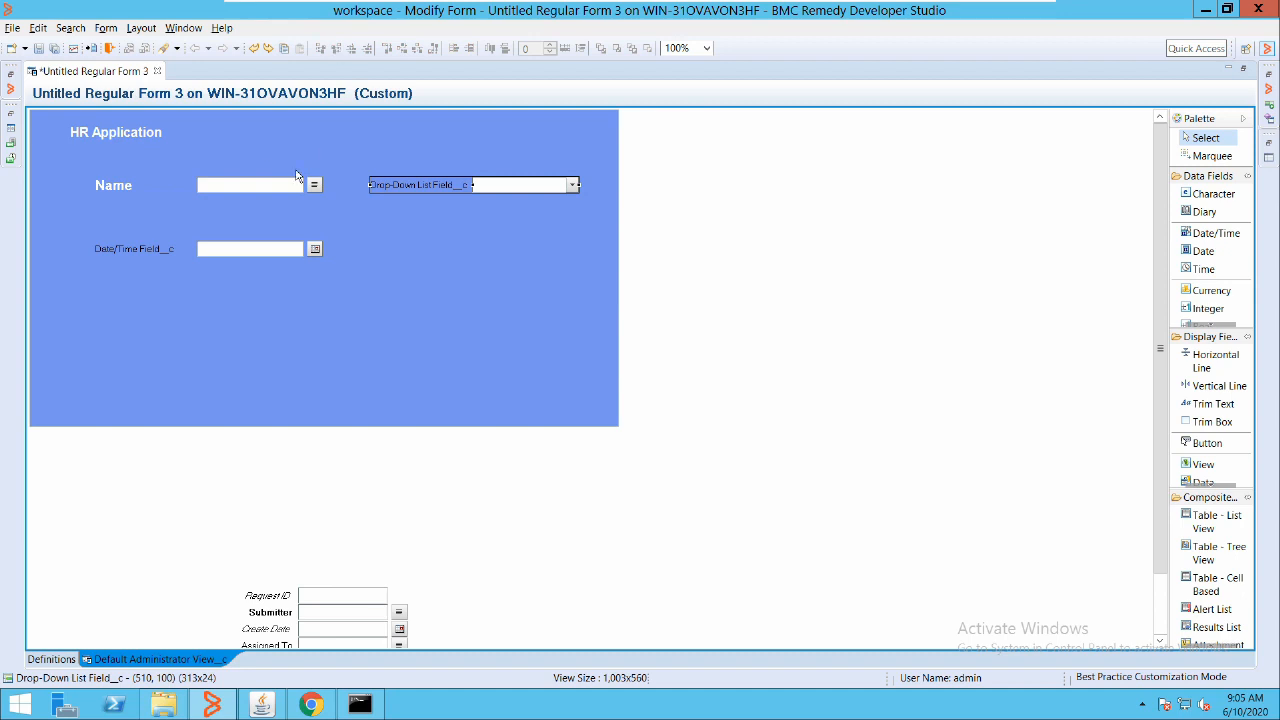
left_click_drag(400, 184, 186, 165)
left_click(598, 195)
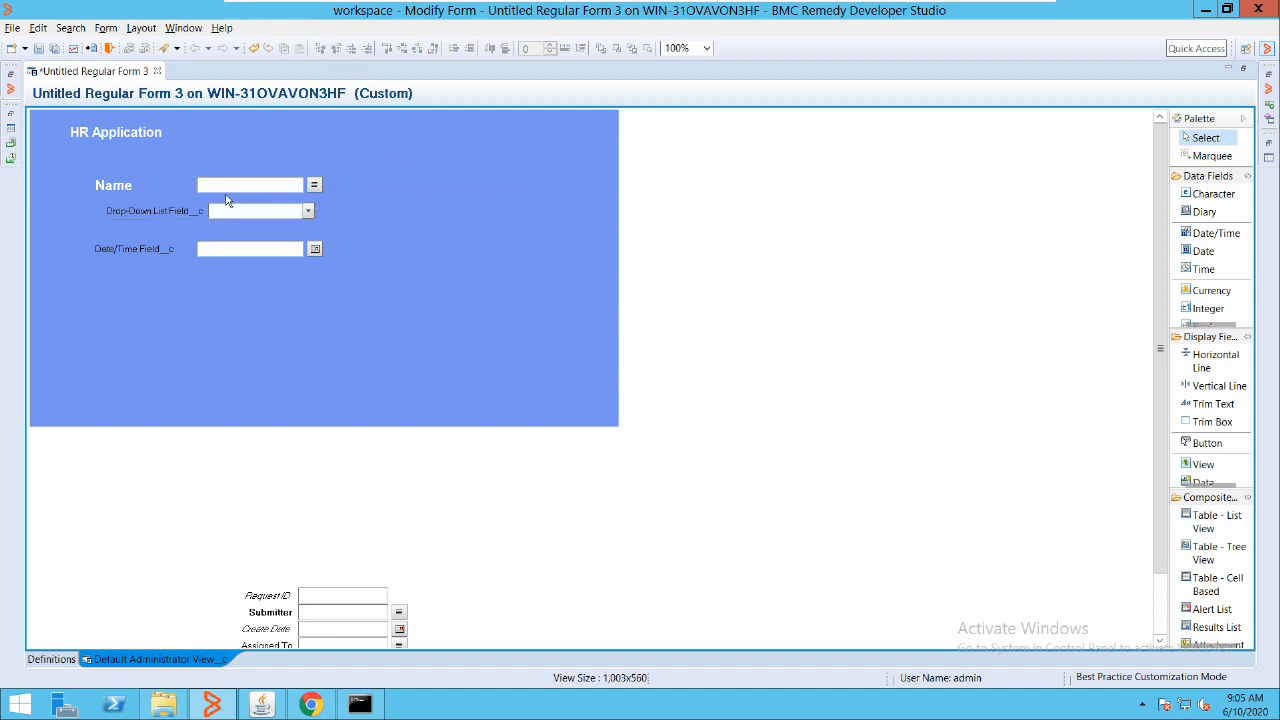
left_click(216, 246)
left_click(216, 205, "ctrl")
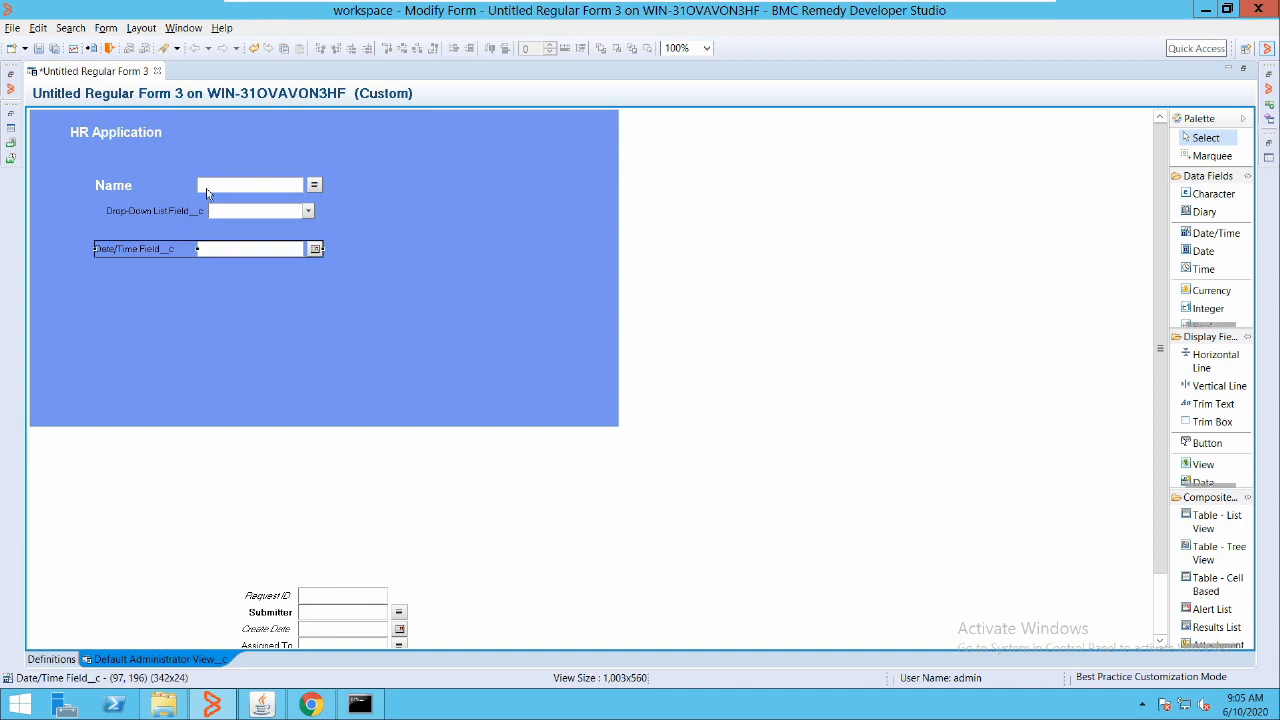
left_click(207, 188, "ctrl")
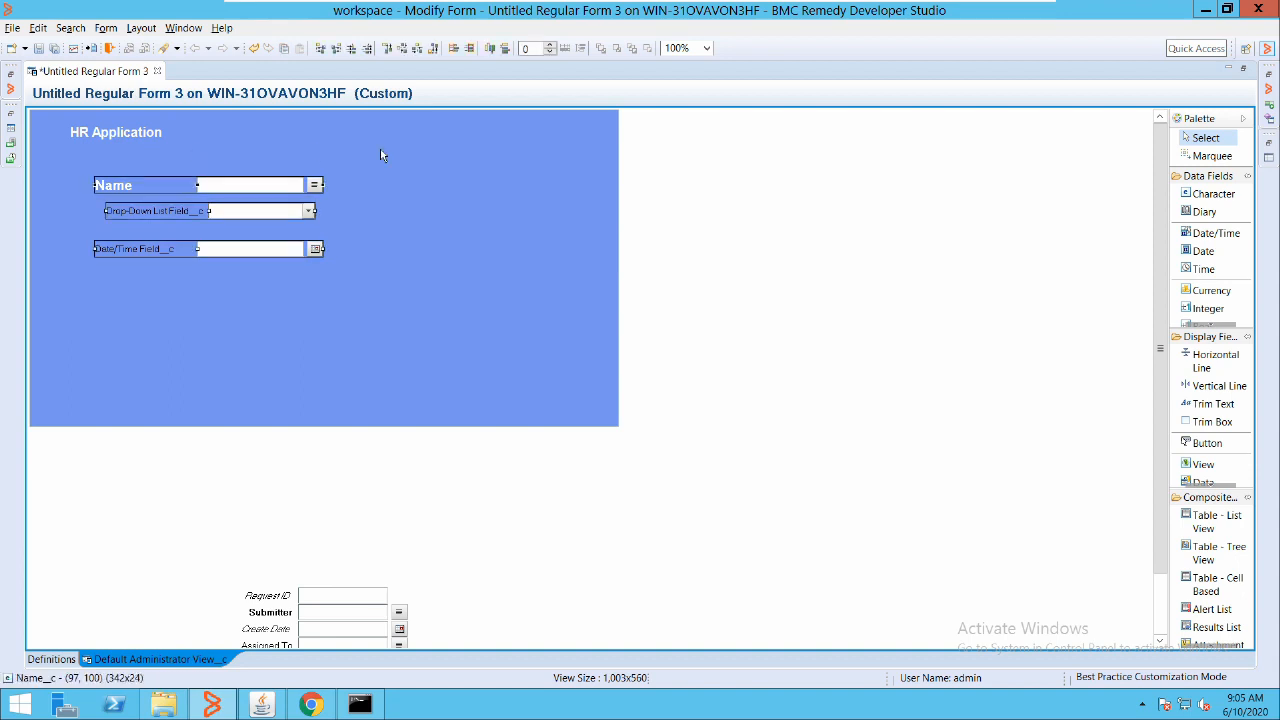
left_click(320, 48)
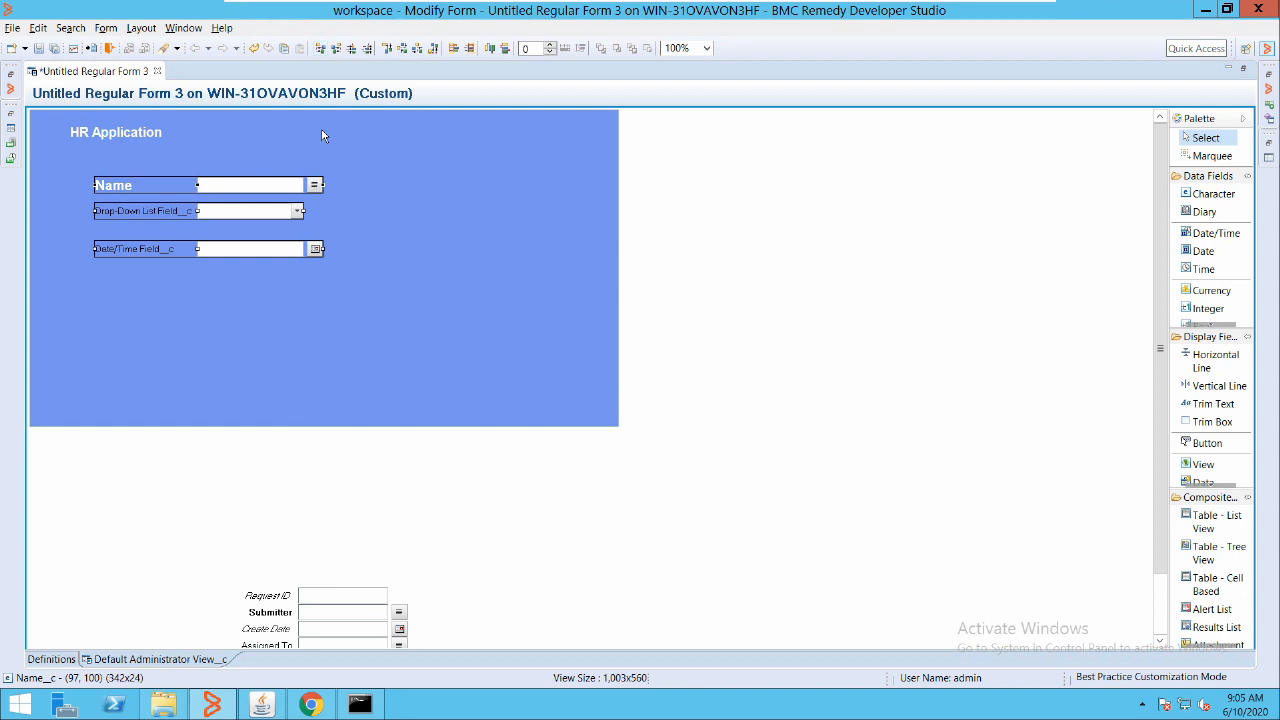
left_click(408, 48)
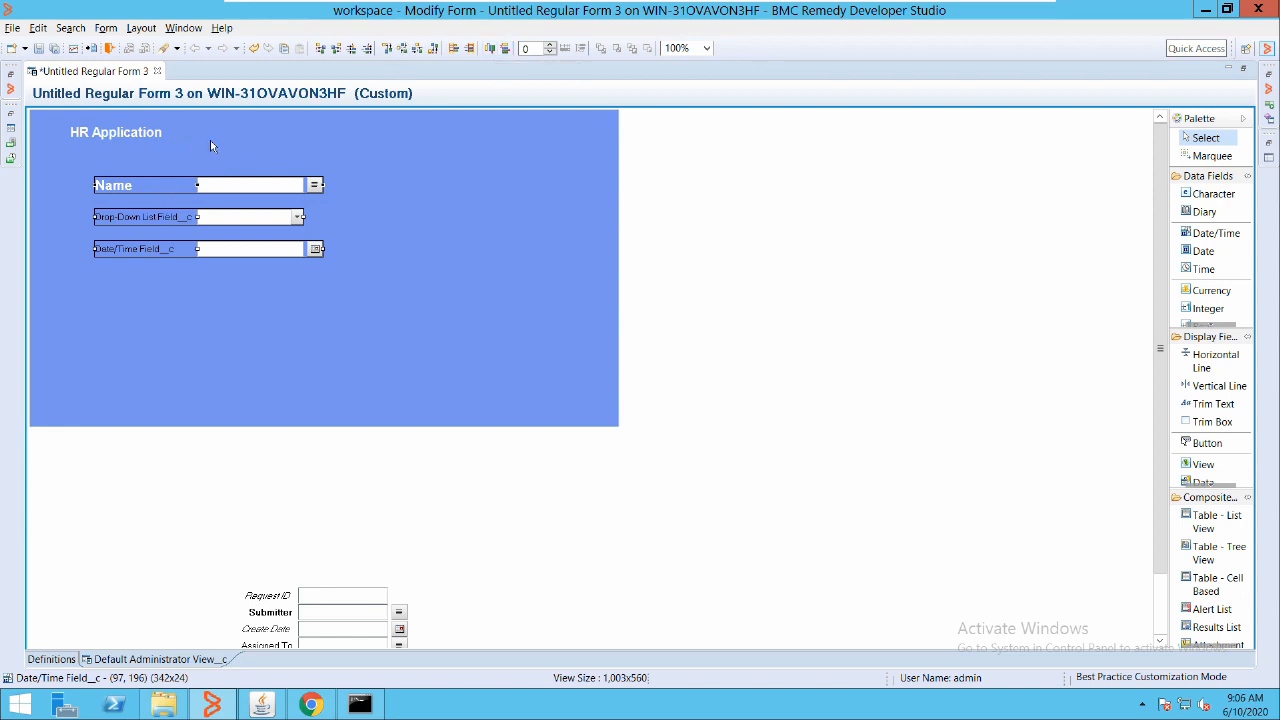
Place Name, Drop-Down List and Date/Time side by side in one row and widen the blue panel
left_click(578, 172)
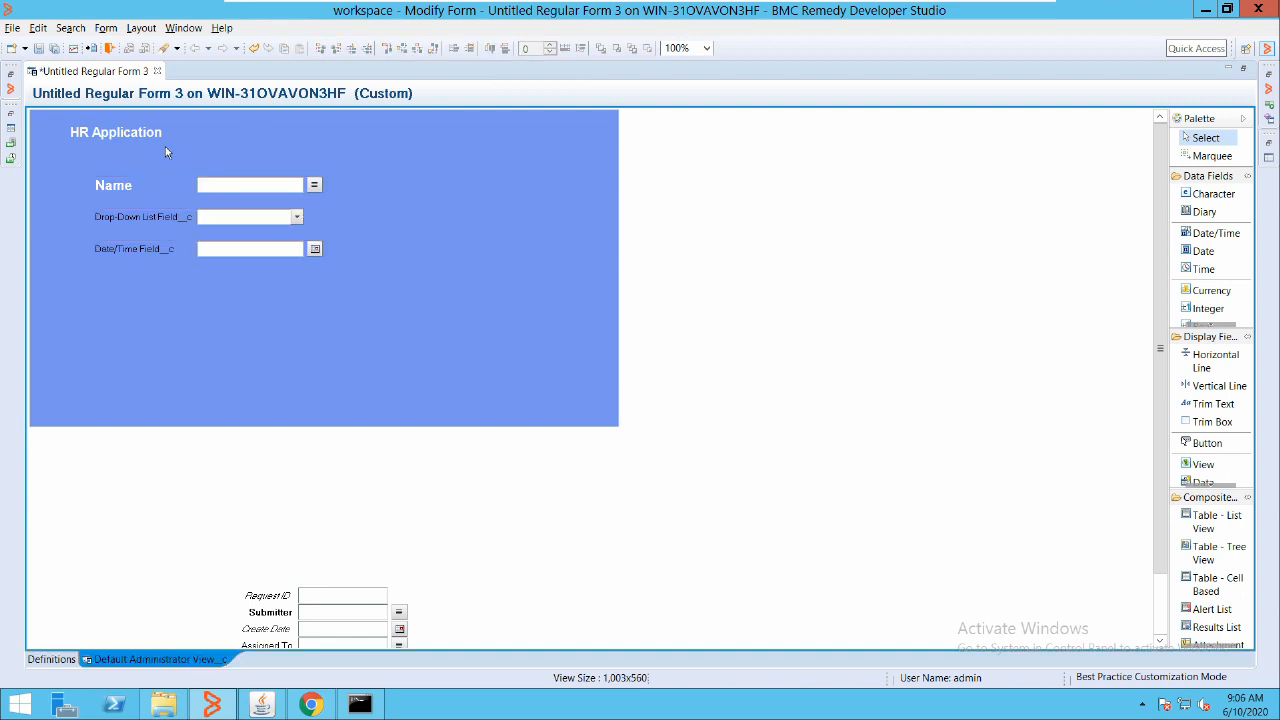
left_click_drag(166, 183, 337, 143)
left_click(168, 214)
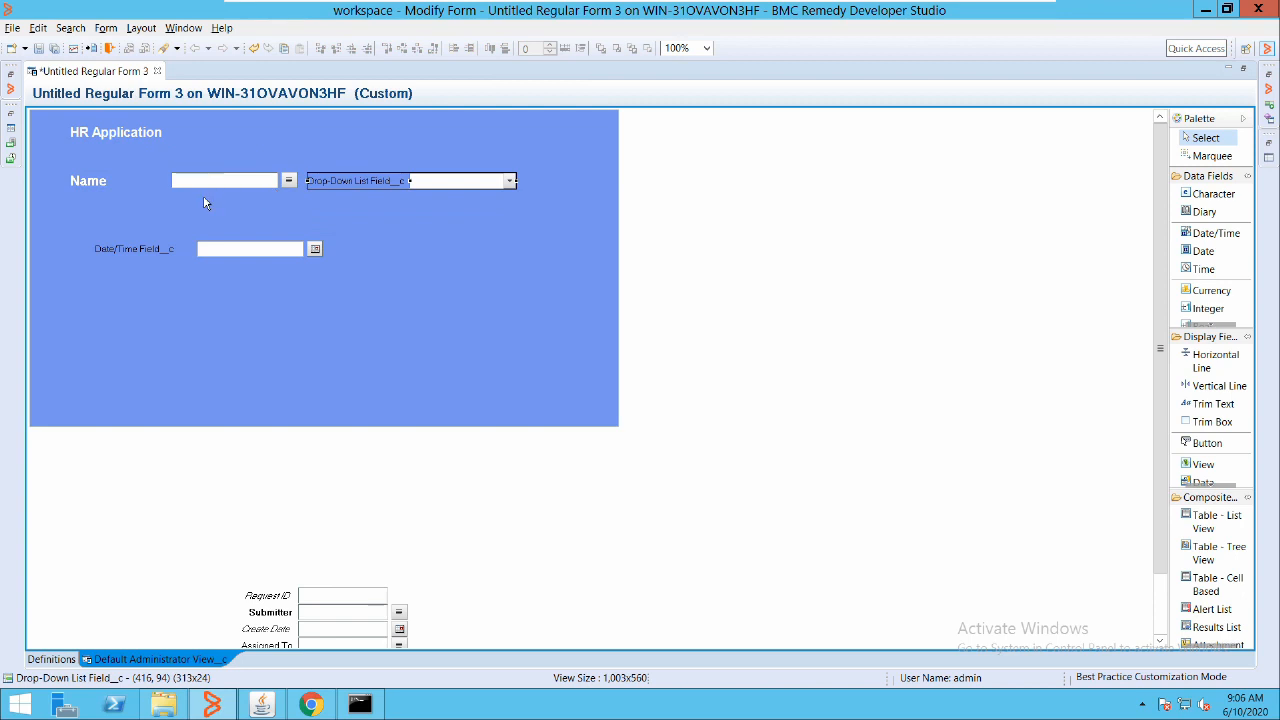
left_click_drag(134, 248, 545, 144)
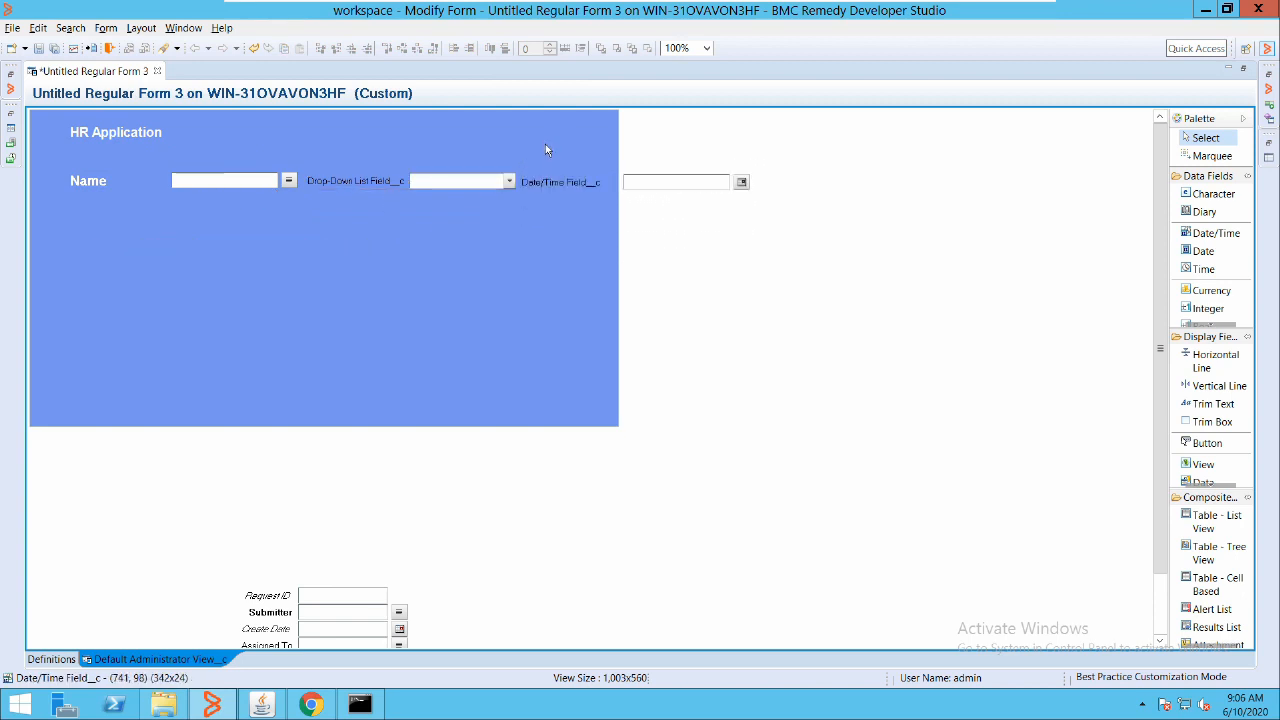
left_click(460, 229)
left_click_drag(495, 216, 840, 212)
Try centre-aligning the Name and Drop-Down List fields, then undo the alignment
left_click(521, 143)
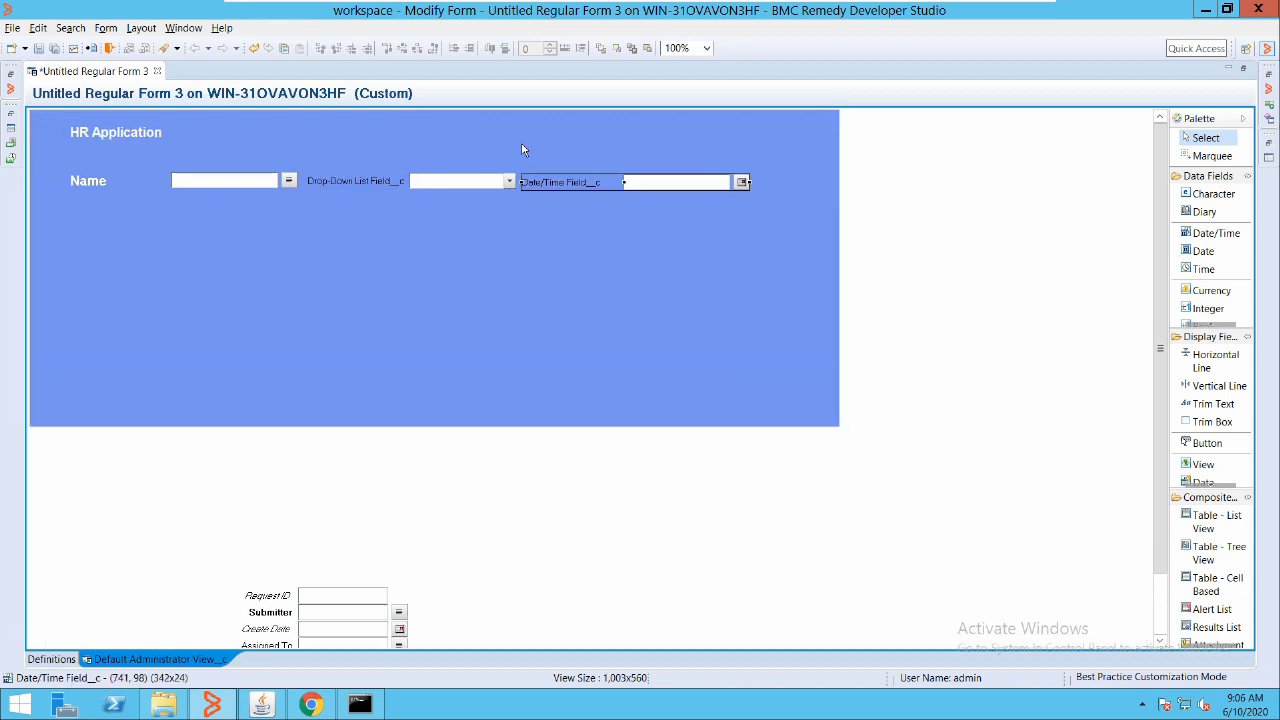
left_click(376, 142, "ctrl")
left_click(195, 142, "ctrl")
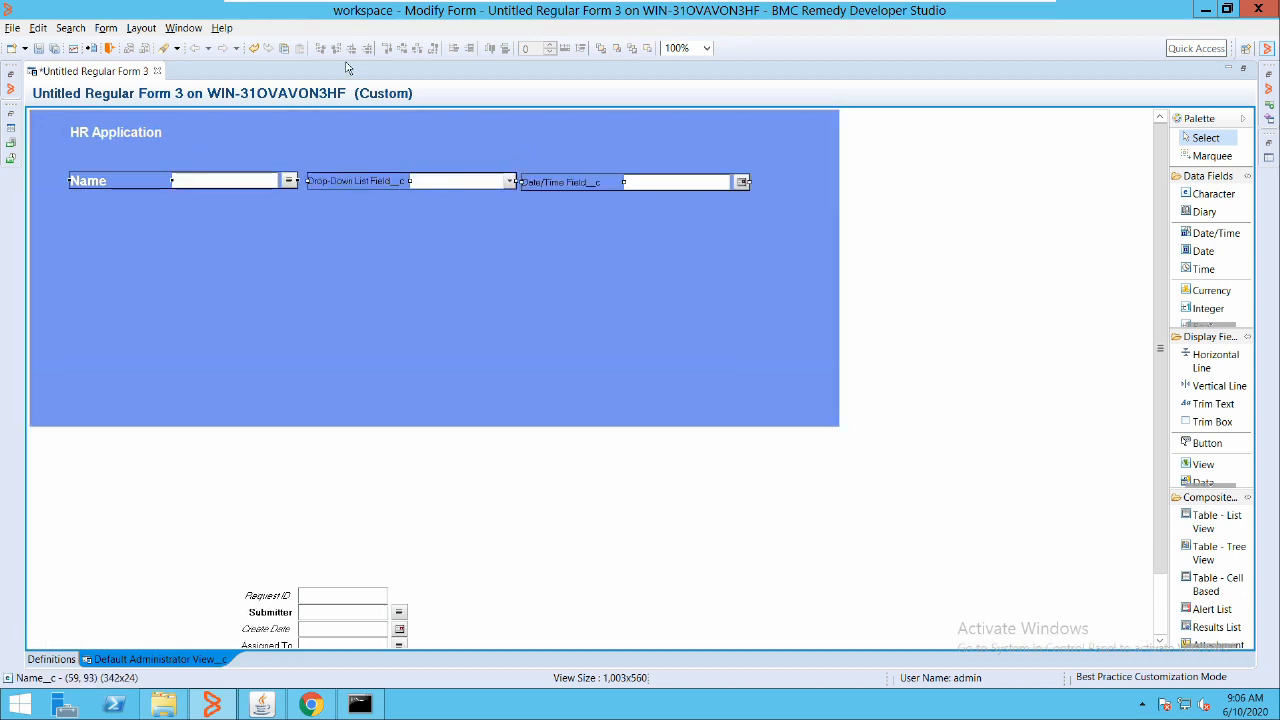
left_click(45, 143)
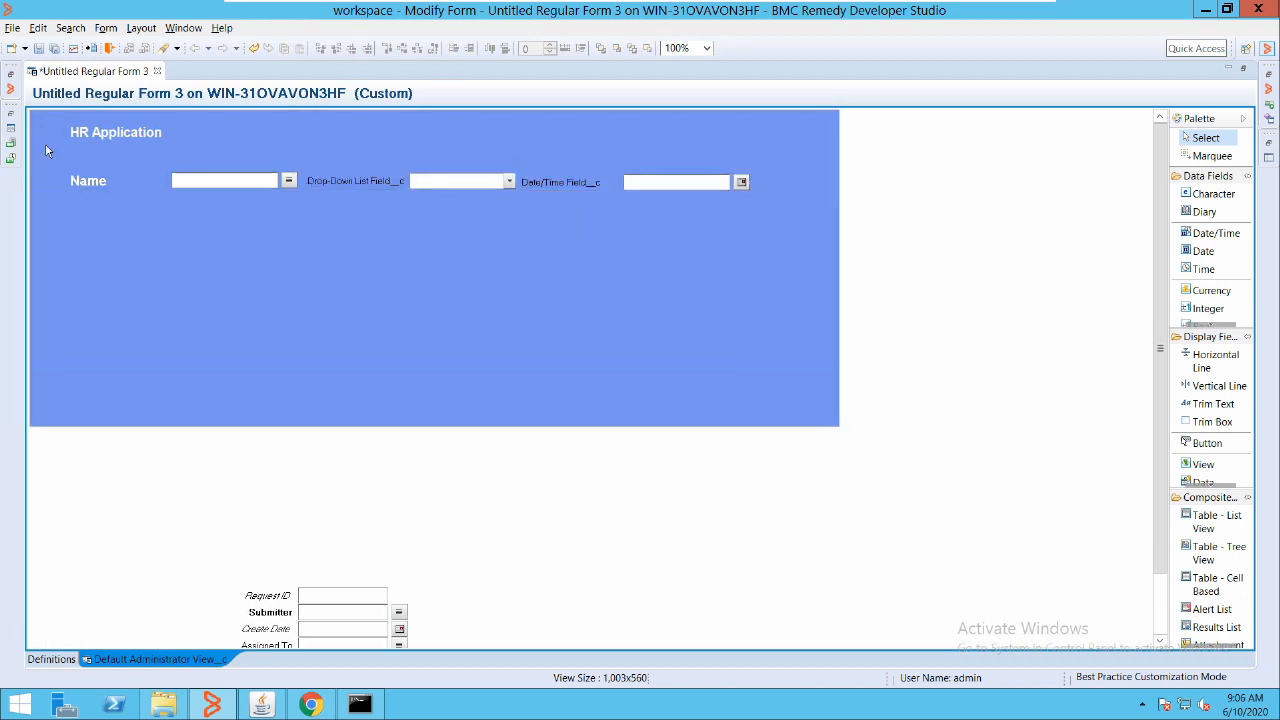
left_click(167, 143)
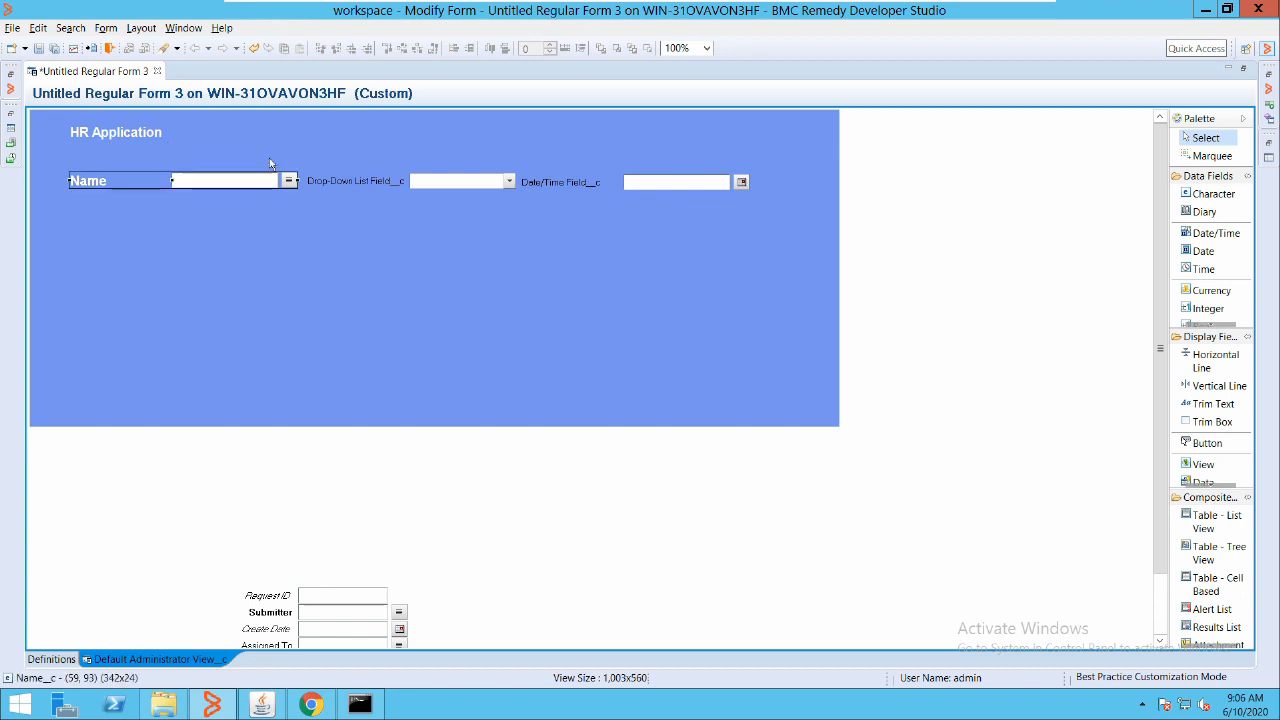
left_click(361, 148, "ctrl")
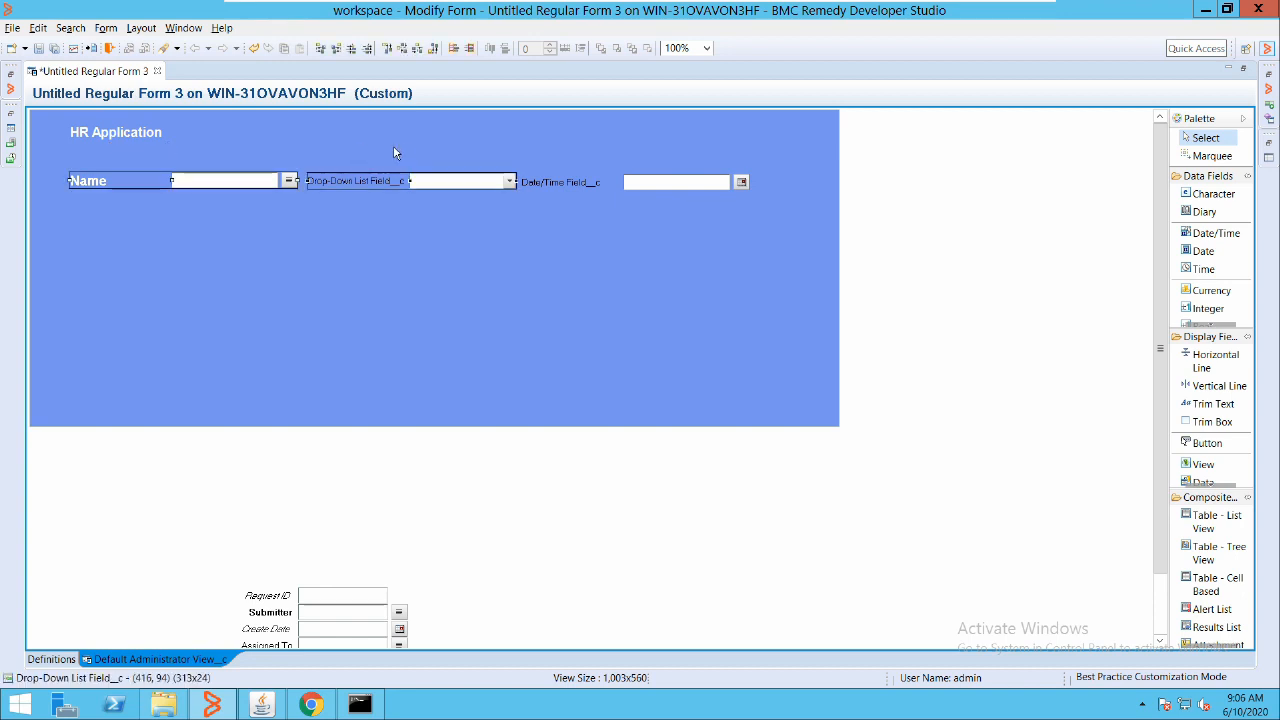
left_click(519, 148, "ctrl")
left_click(205, 163)
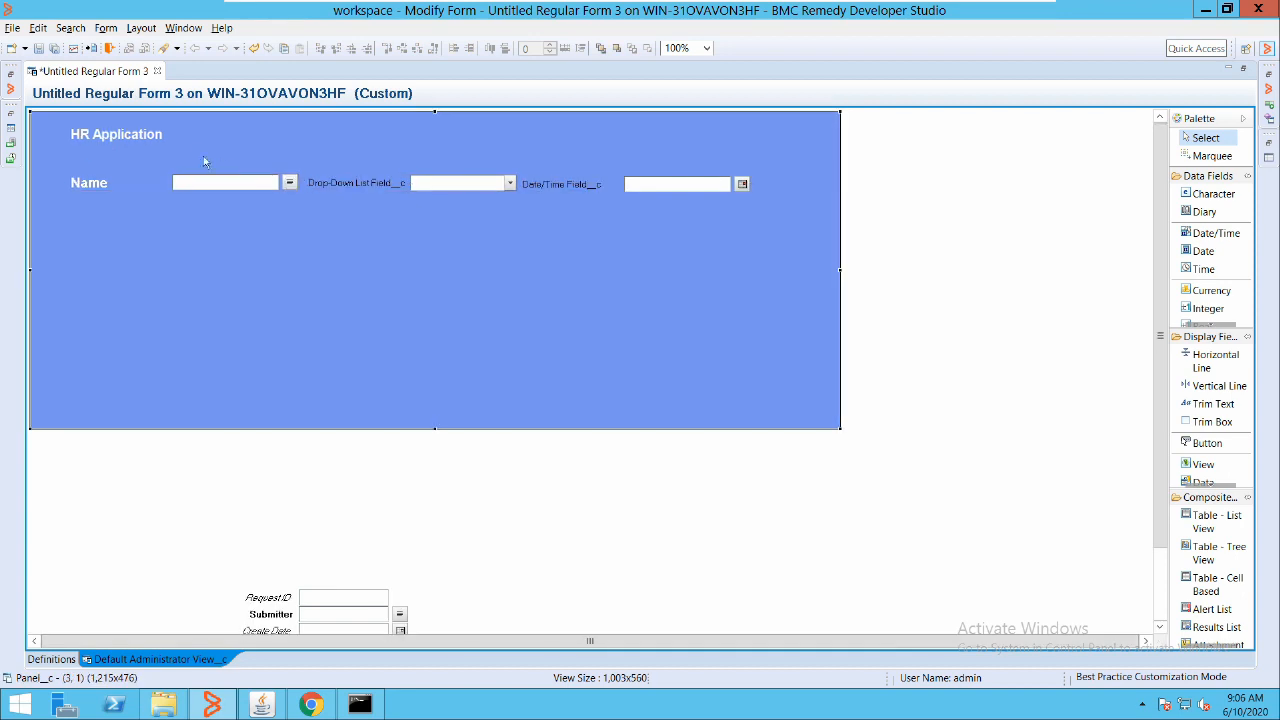
left_click(195, 150)
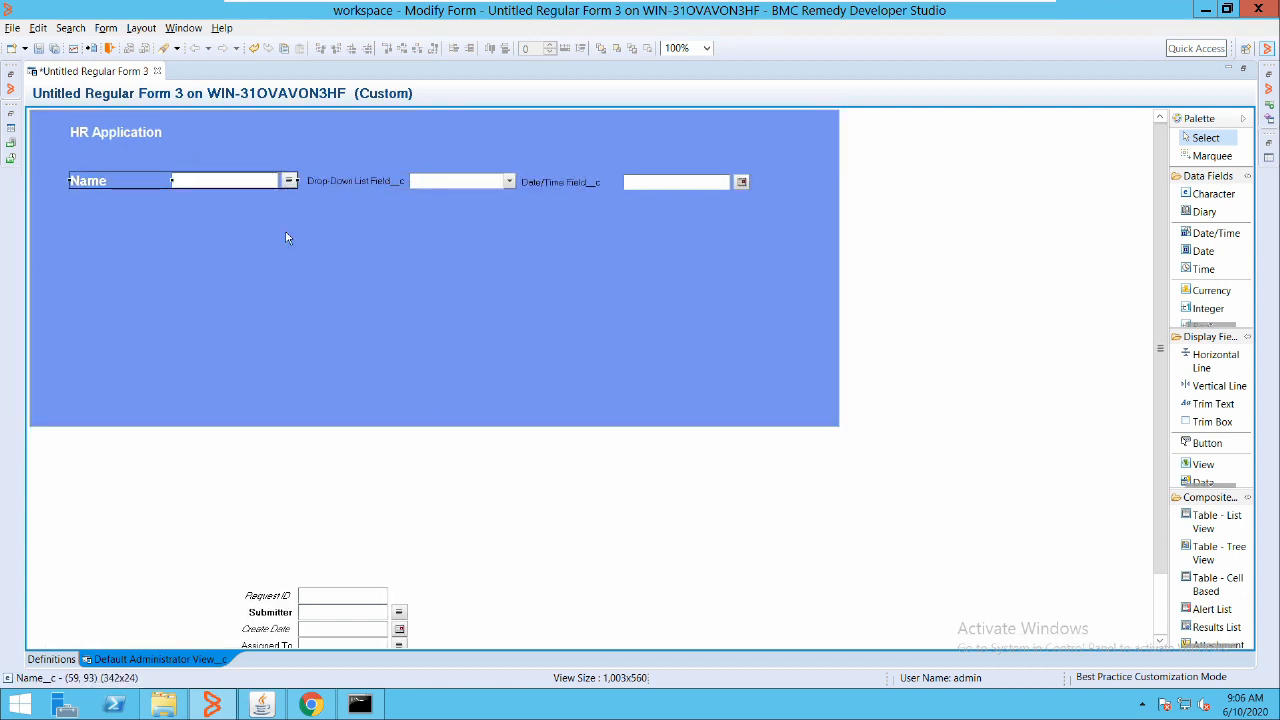
left_click(348, 151, "ctrl")
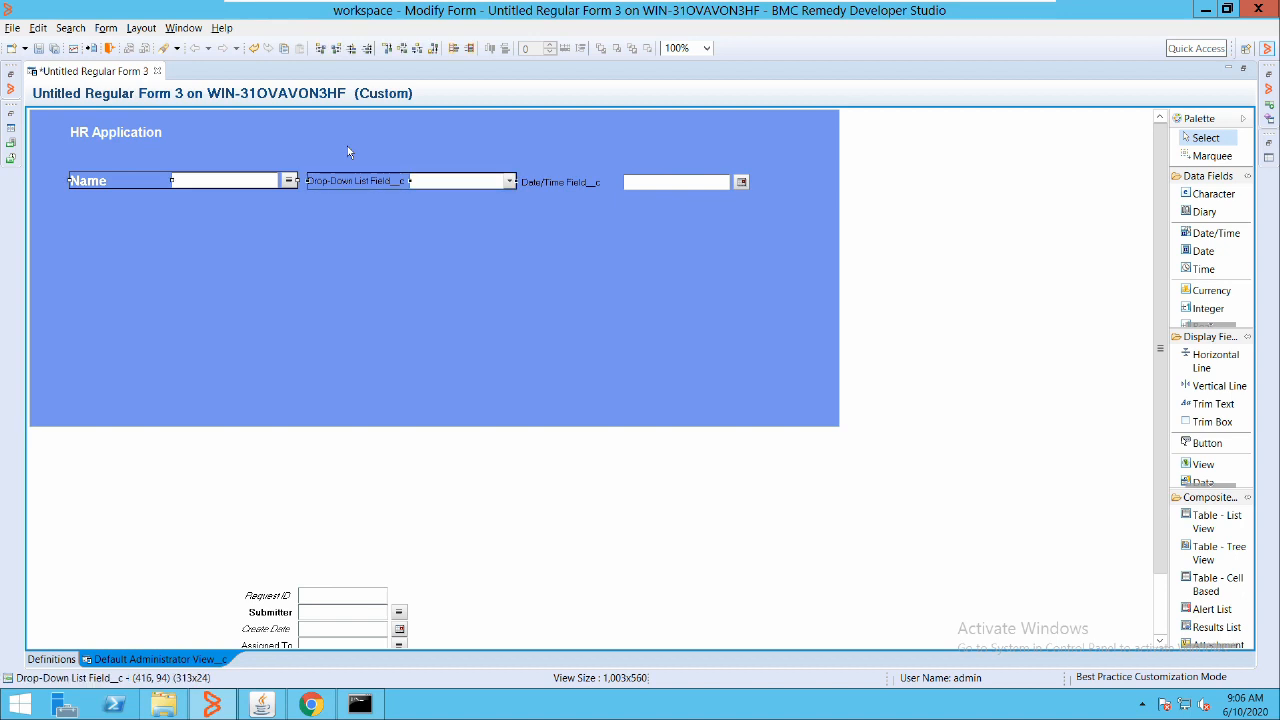
left_click(511, 150, "ctrl")
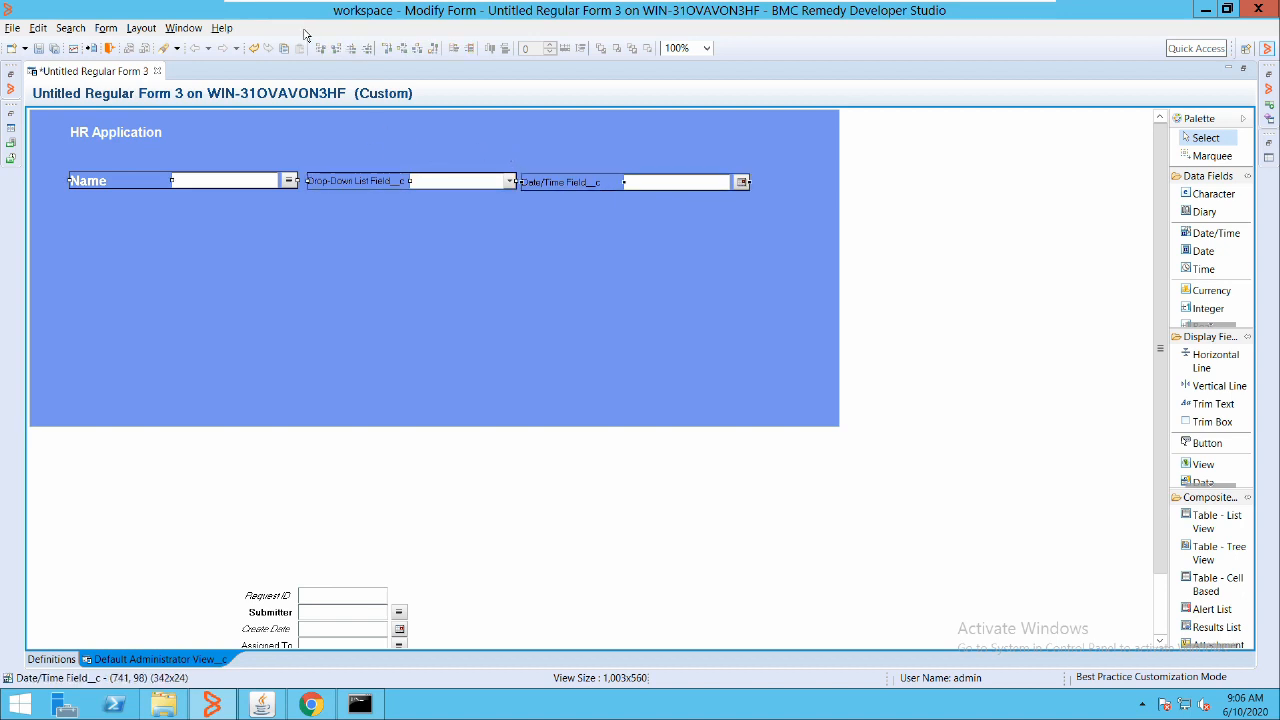
left_click(524, 145, "ctrl")
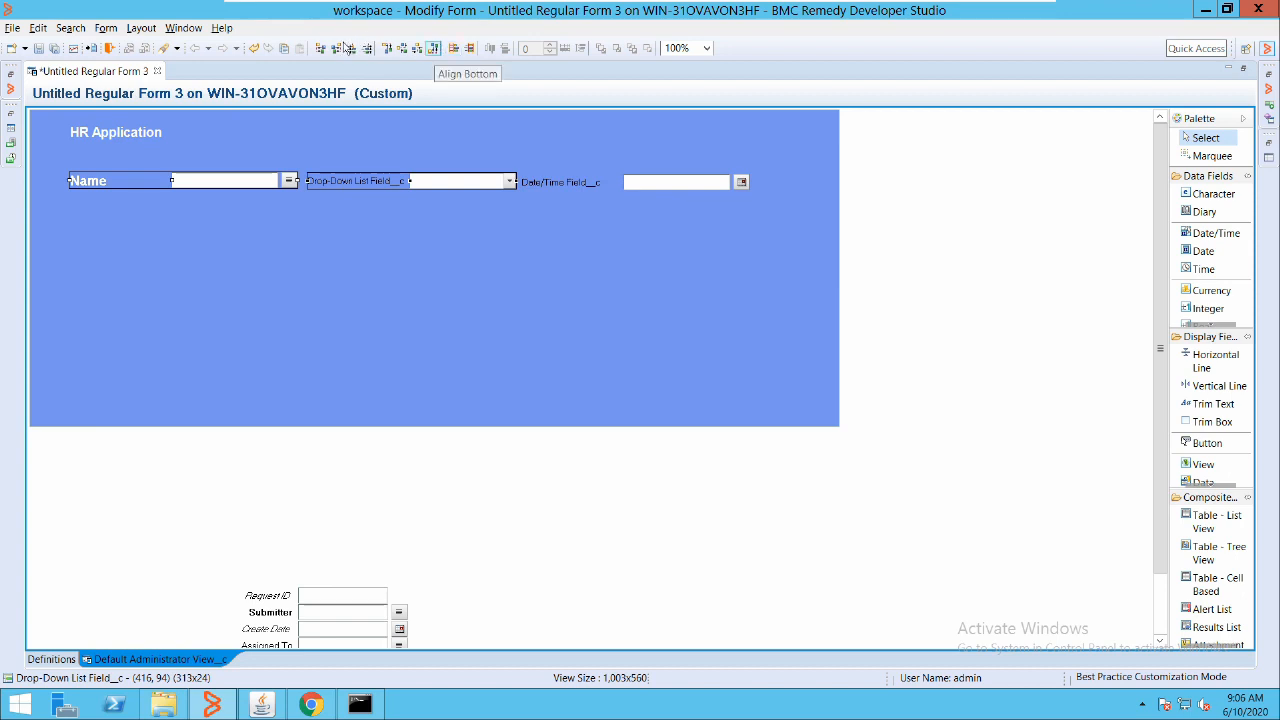
left_click(418, 48)
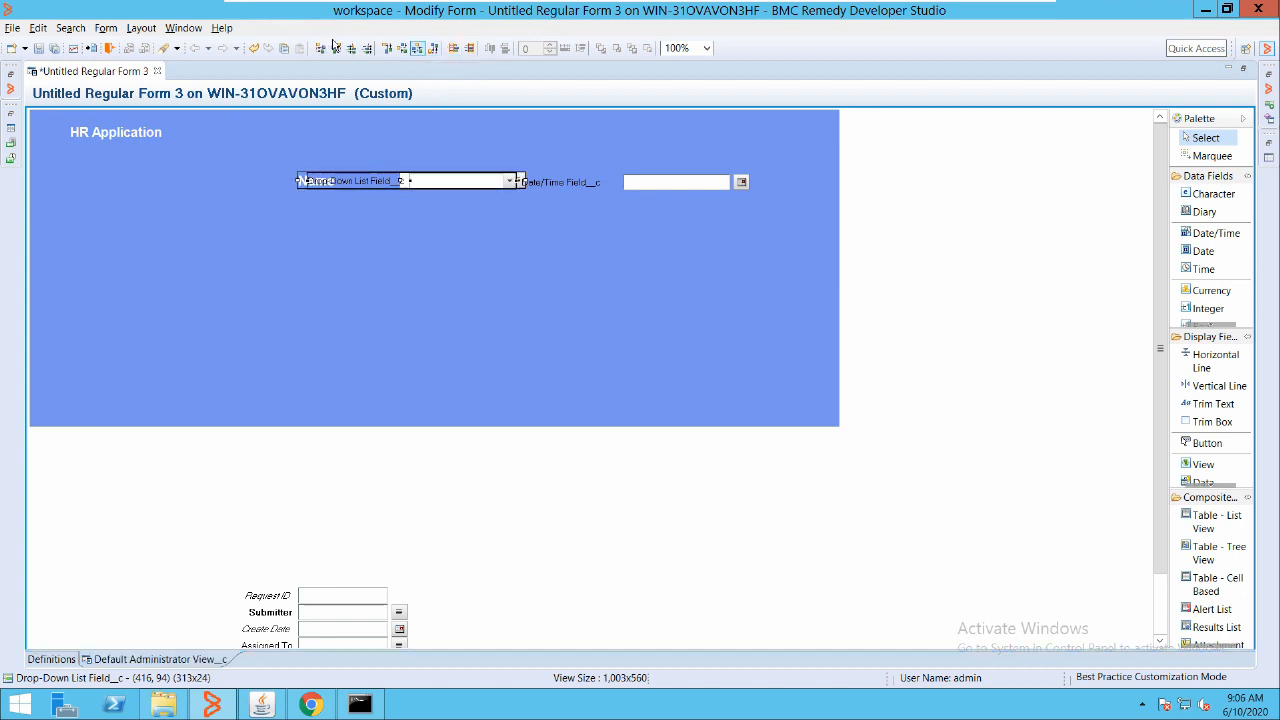
key("ctrl+z")
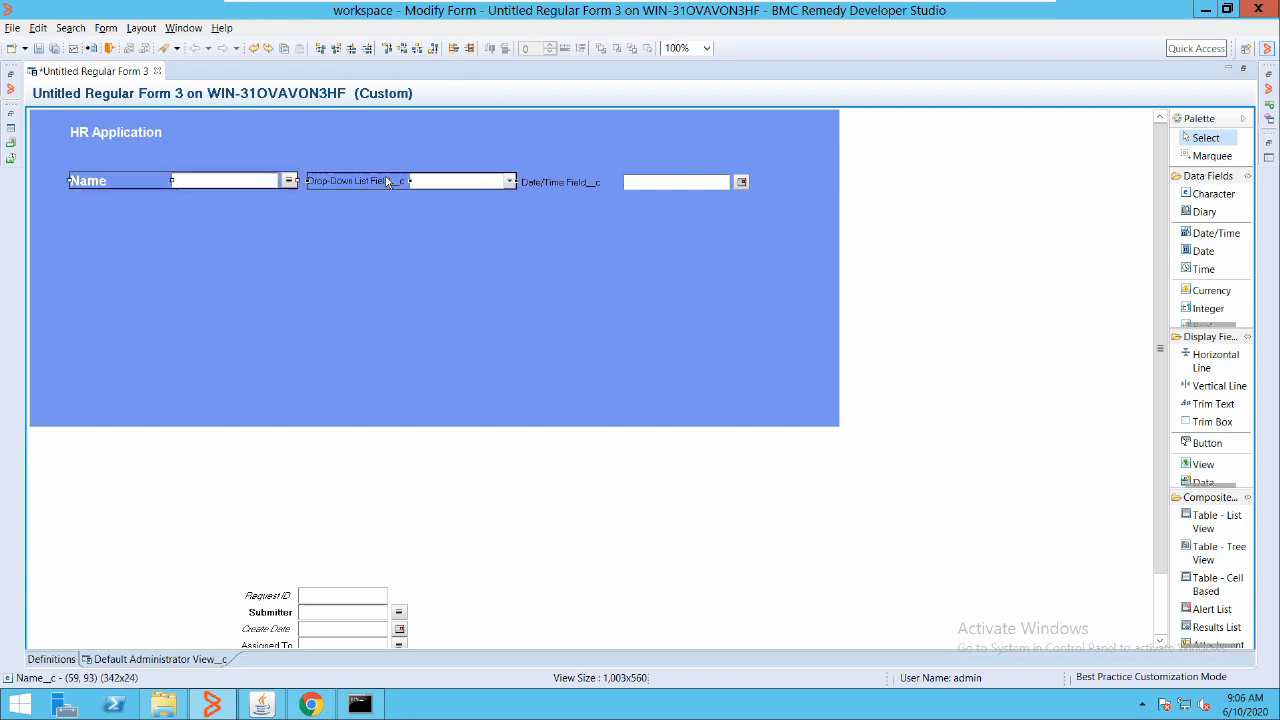
Stack Drop-Down List and Date/Time under Name and narrow the blue panel to 681 px
left_click(372, 148)
left_click_drag(358, 148, 167, 173)
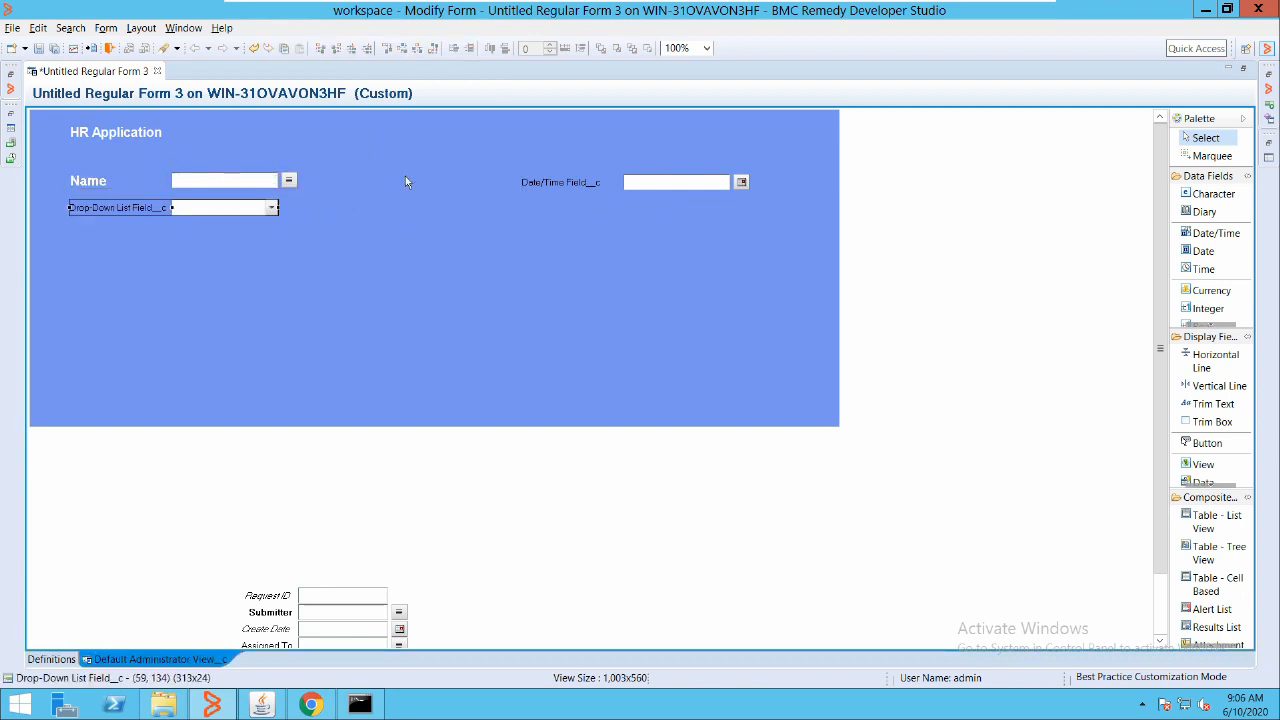
left_click_drag(565, 182, 95, 241)
left_click(346, 228)
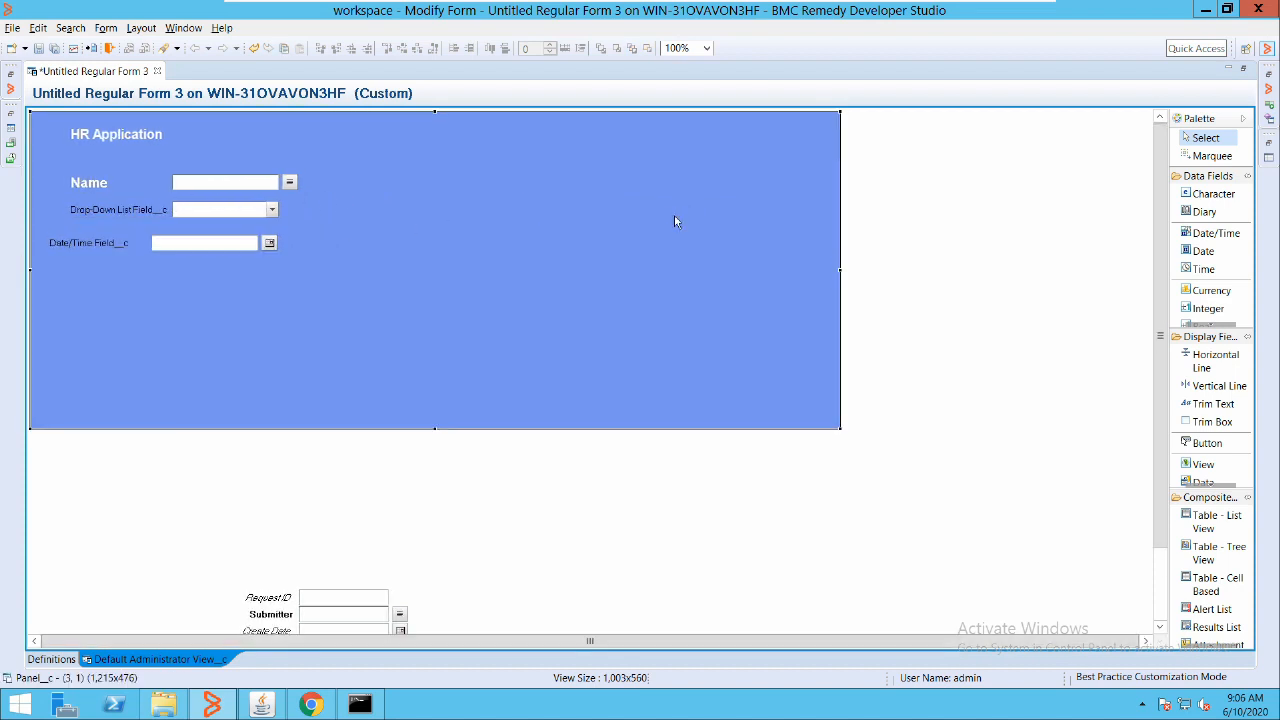
left_click_drag(674, 212, 388, 210)
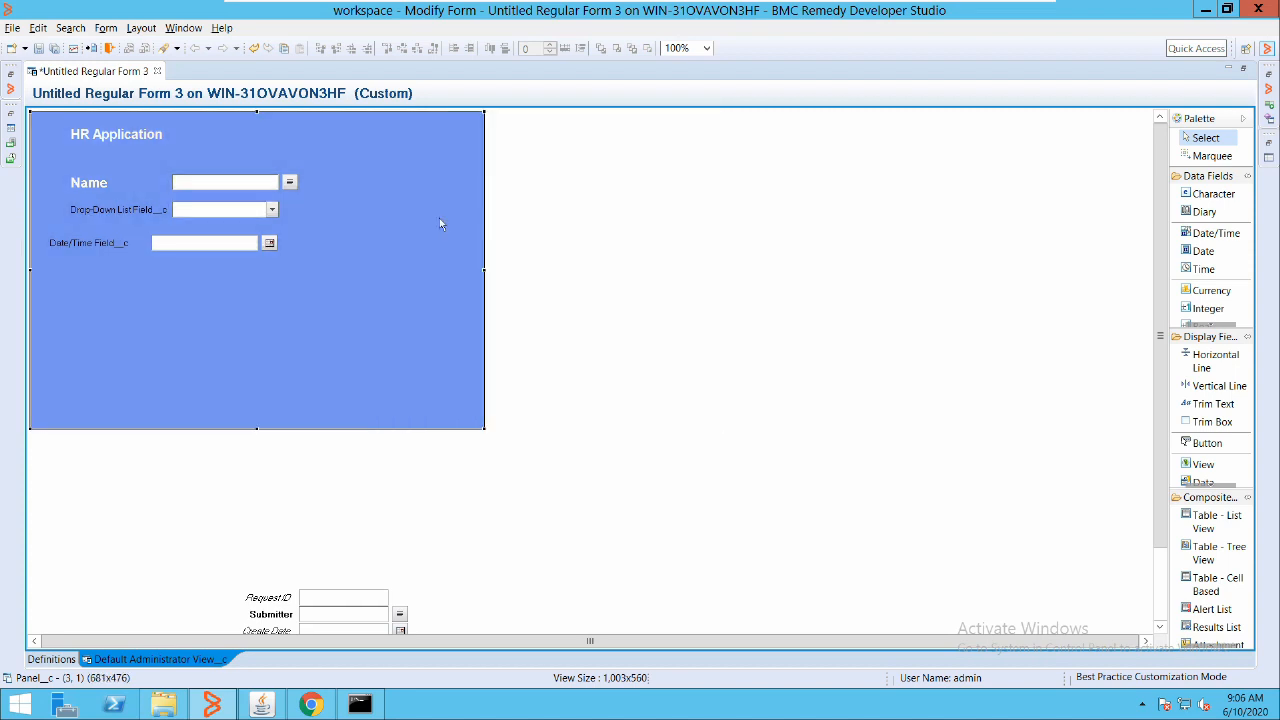
Left-align the Name, Drop-Down List and Date/Time fields in one column
left_click(138, 242)
left_click(148, 210, "ctrl")
left_click(157, 183, "ctrl")
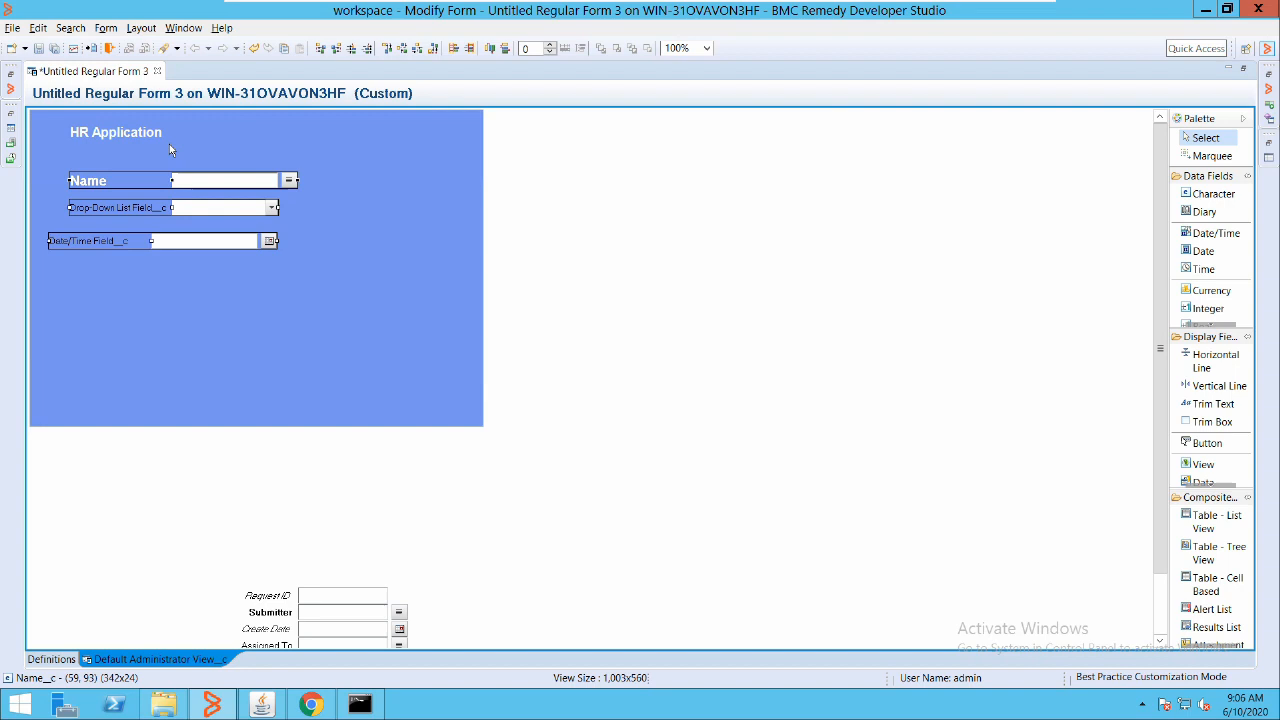
left_click(321, 48)
left_click(518, 172)
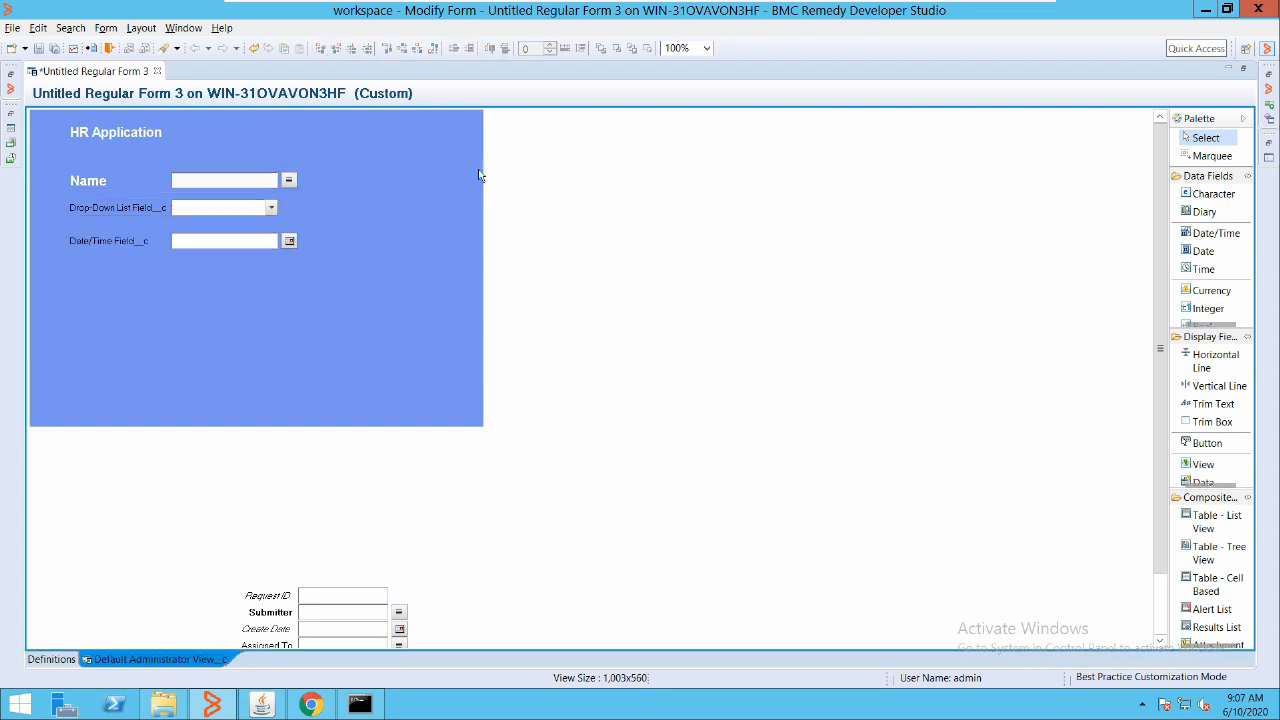
Insert a Tabbed Panel Holder on the canvas to the right of the blue panel
right_click(579, 205)
mouse_move(690, 358)
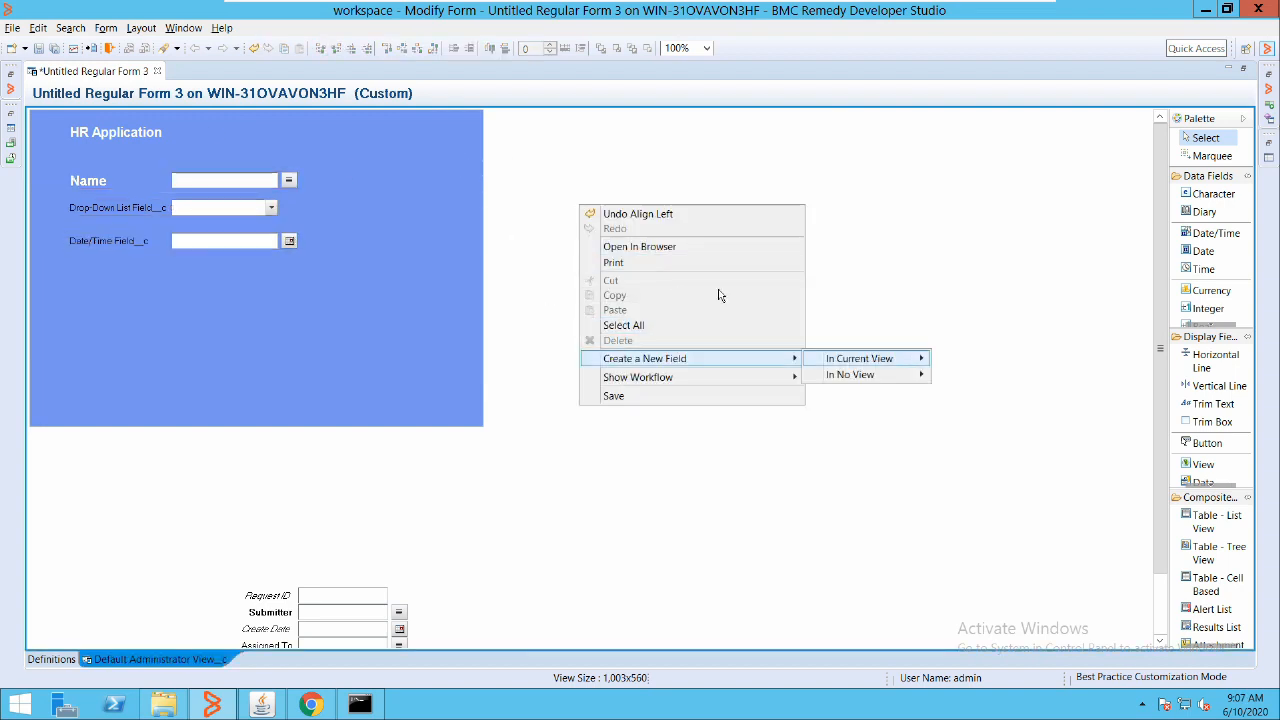
mouse_move(872, 358)
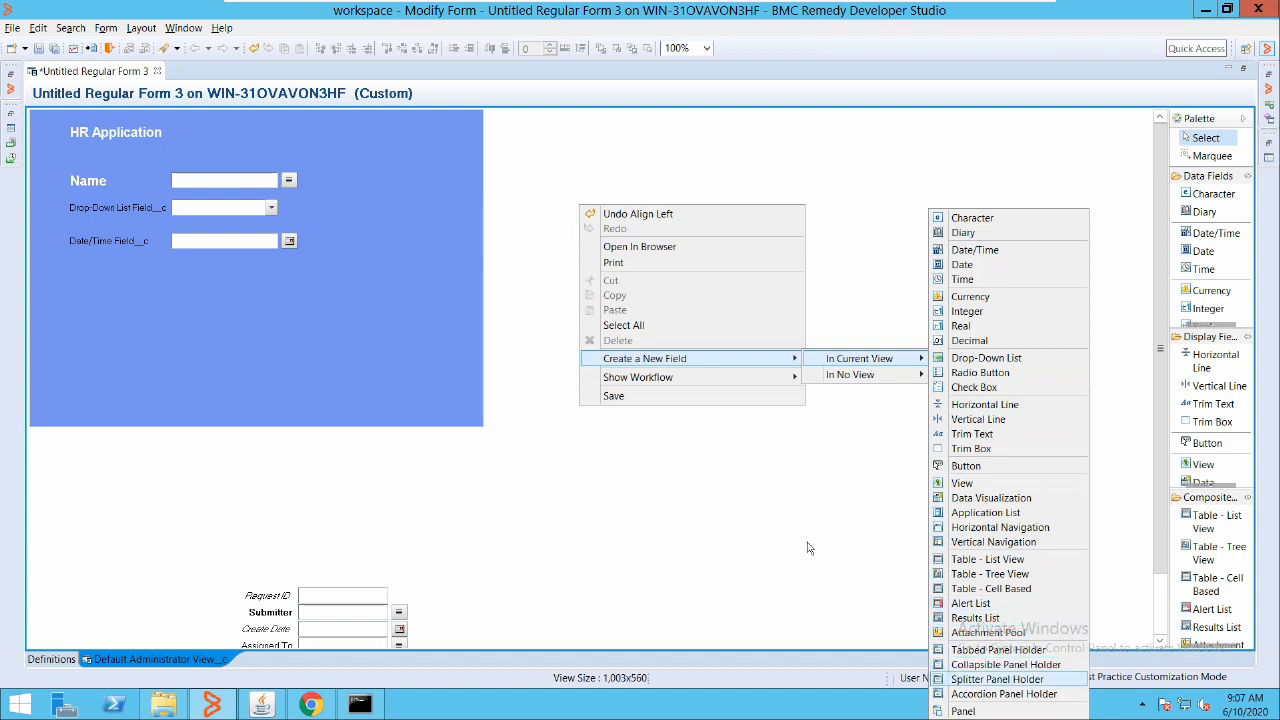
key("Up")
key("Up")
key("Return")
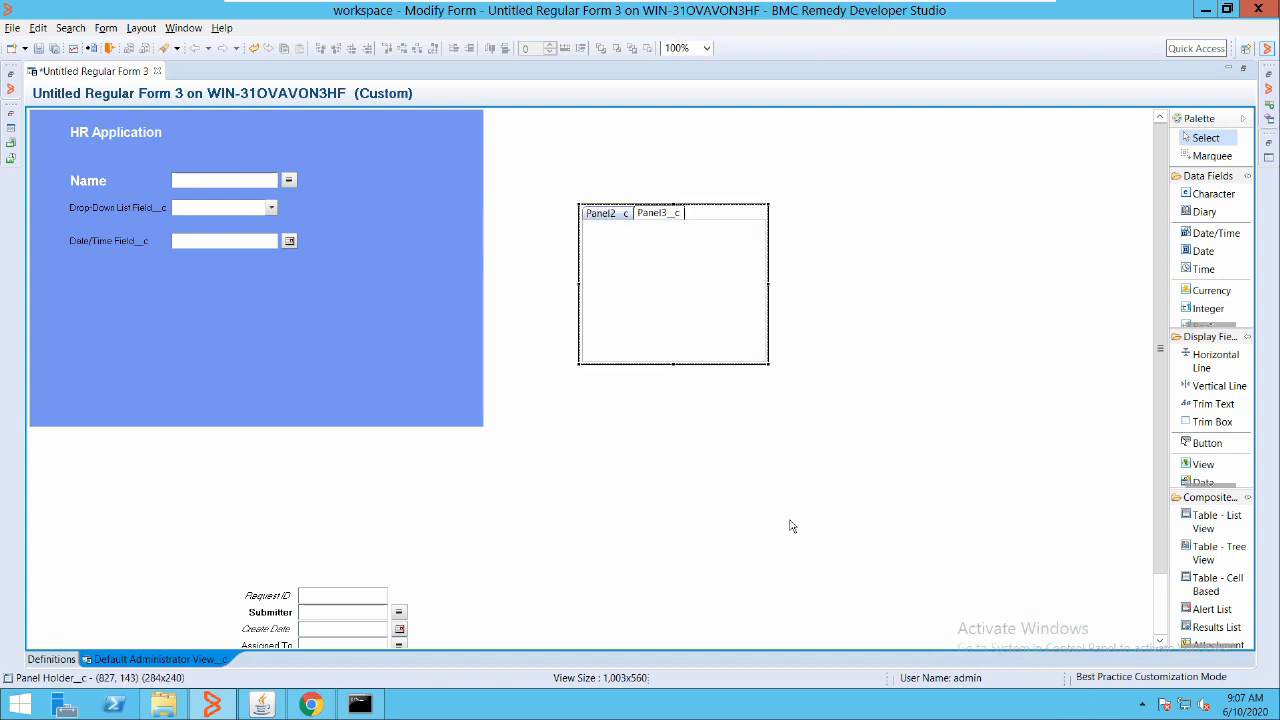
Switch between the Panel3_c and Panel2_c tabs, leaving Panel2_c active
left_click_drag(590, 226, 528, 184)
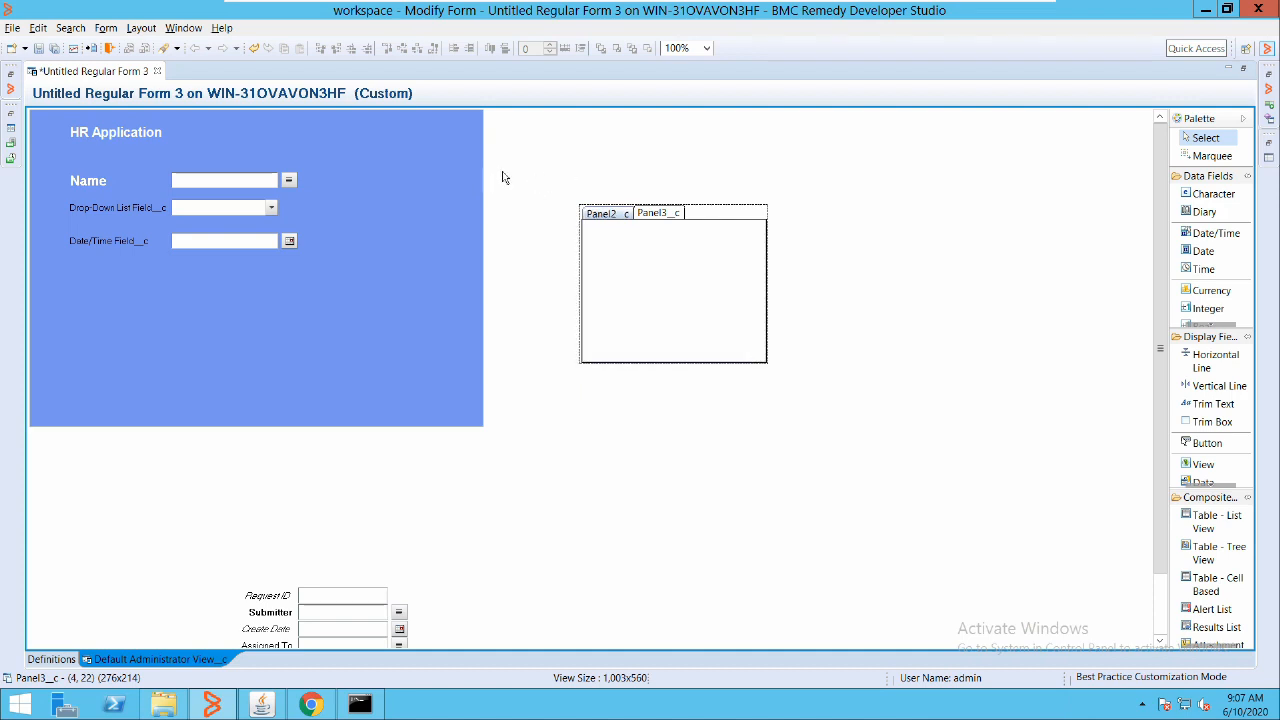
left_click(503, 177)
left_click(526, 177)
left_click(565, 177)
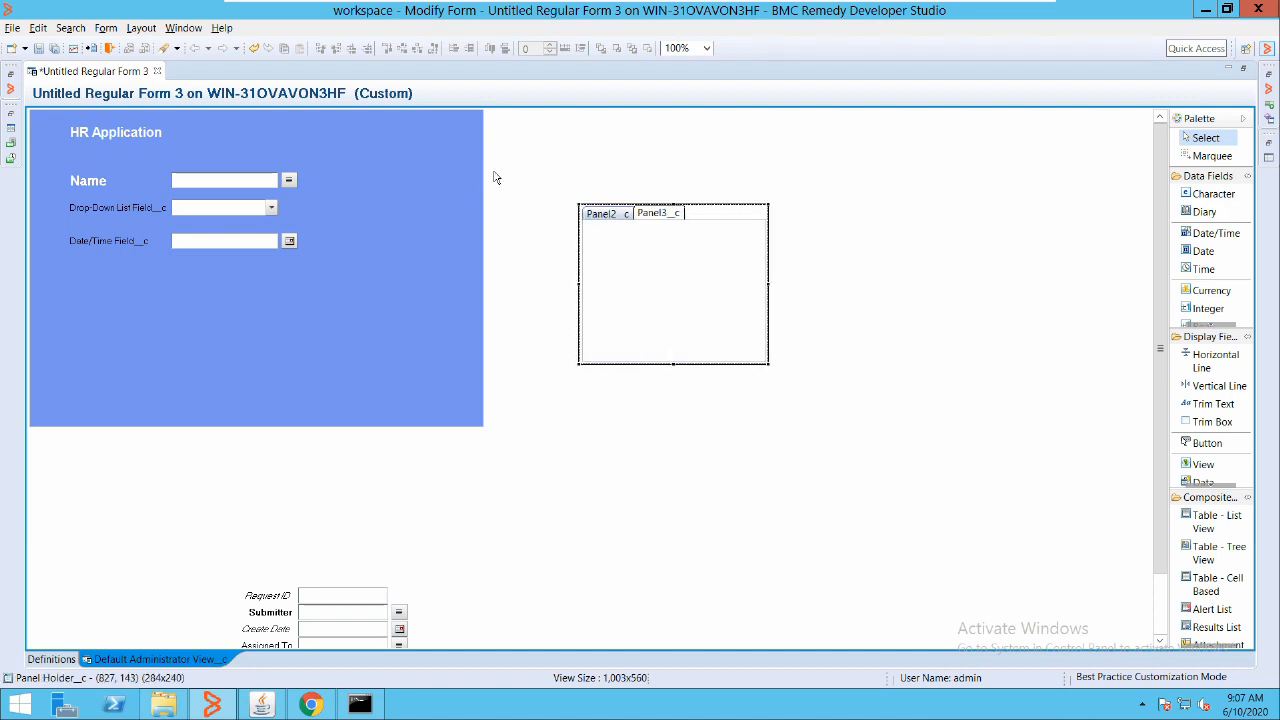
left_click(493, 177)
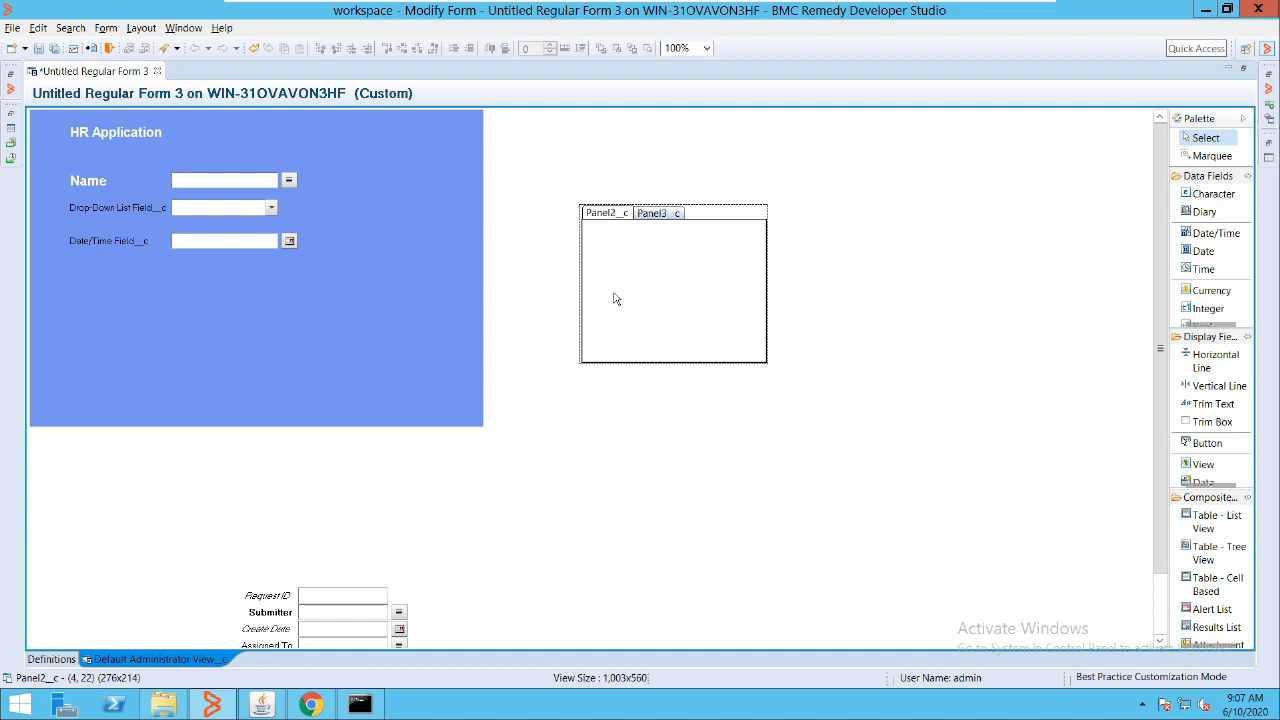
Enlarge the tabbed panel holder to 589x388 and move it to the top beside the blue panel
left_click(579, 205)
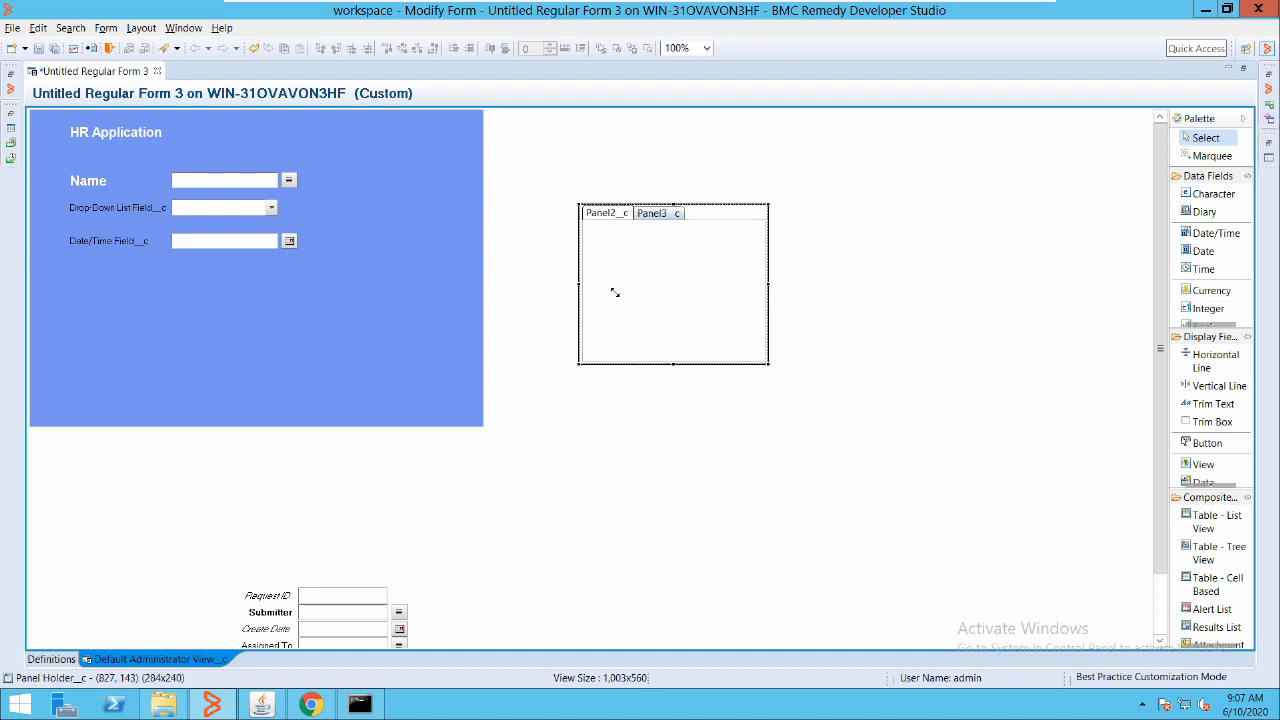
left_click_drag(620, 297, 790, 370)
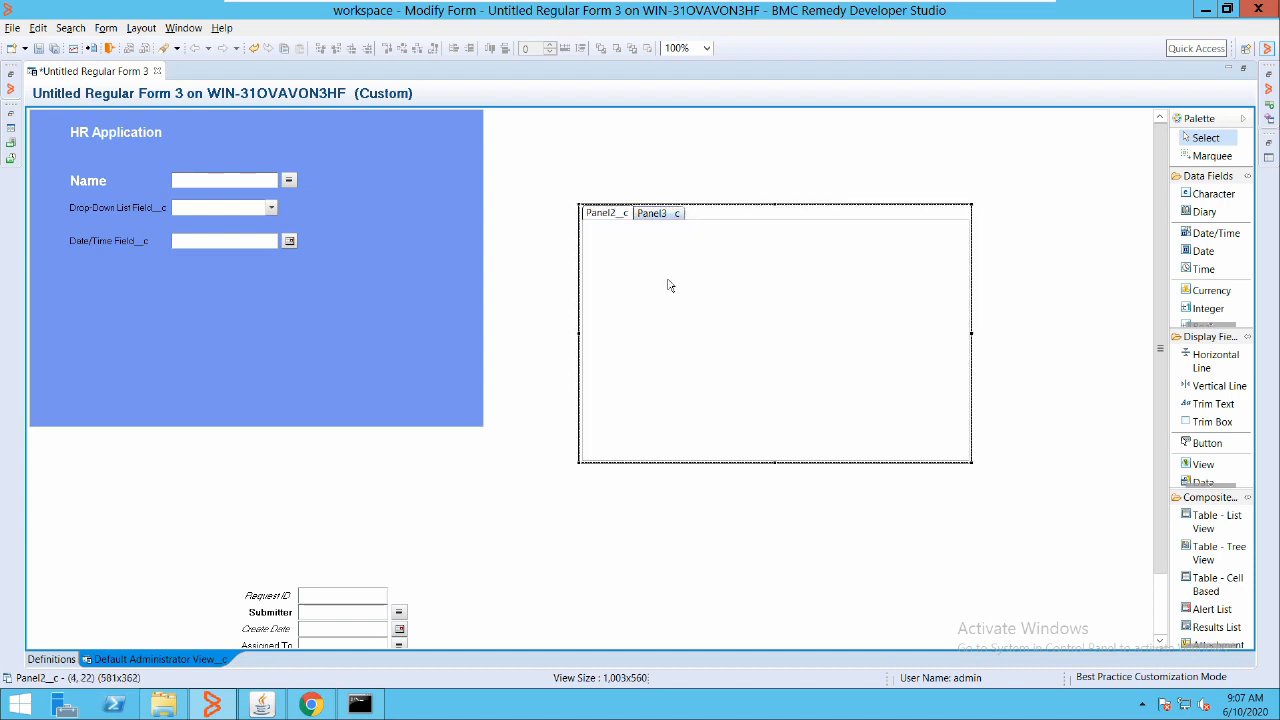
left_click_drag(680, 273, 536, 105)
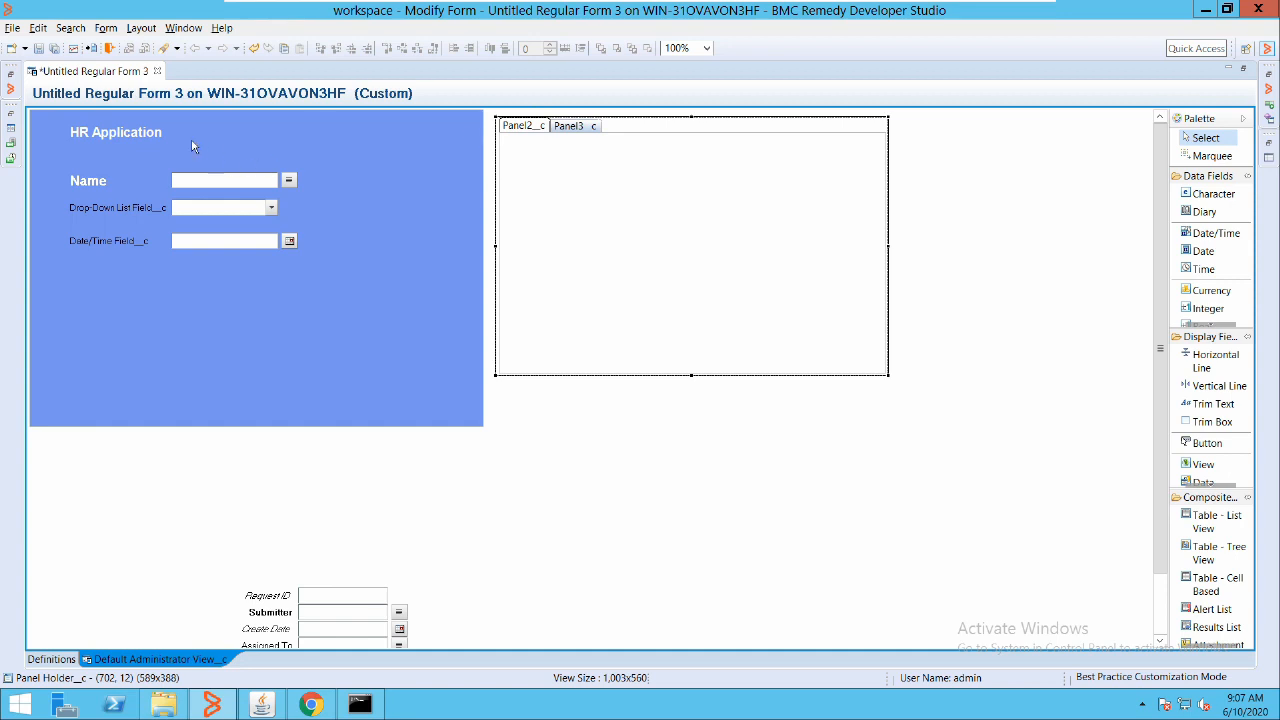
Try moving the Name field into Panel2_c, undo it, and reselect the panel holder
left_click_drag(182, 139, 519, 148)
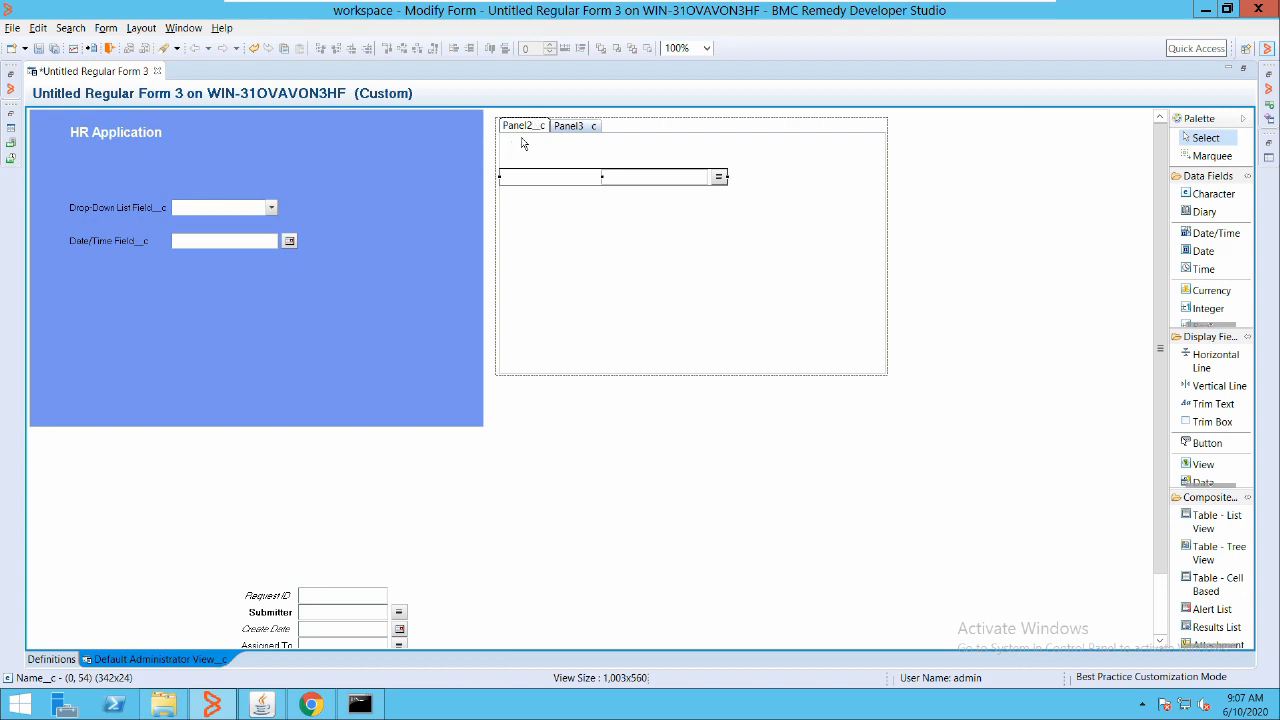
key("ctrl+z")
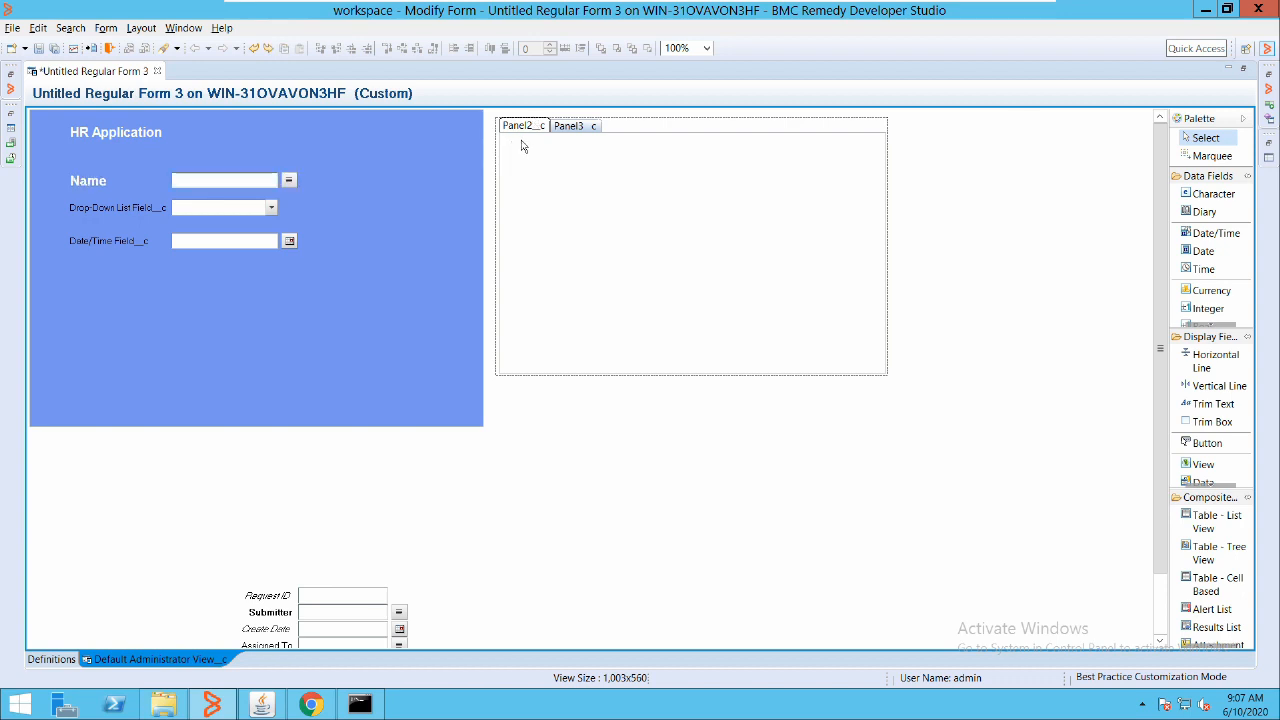
left_click(521, 146)
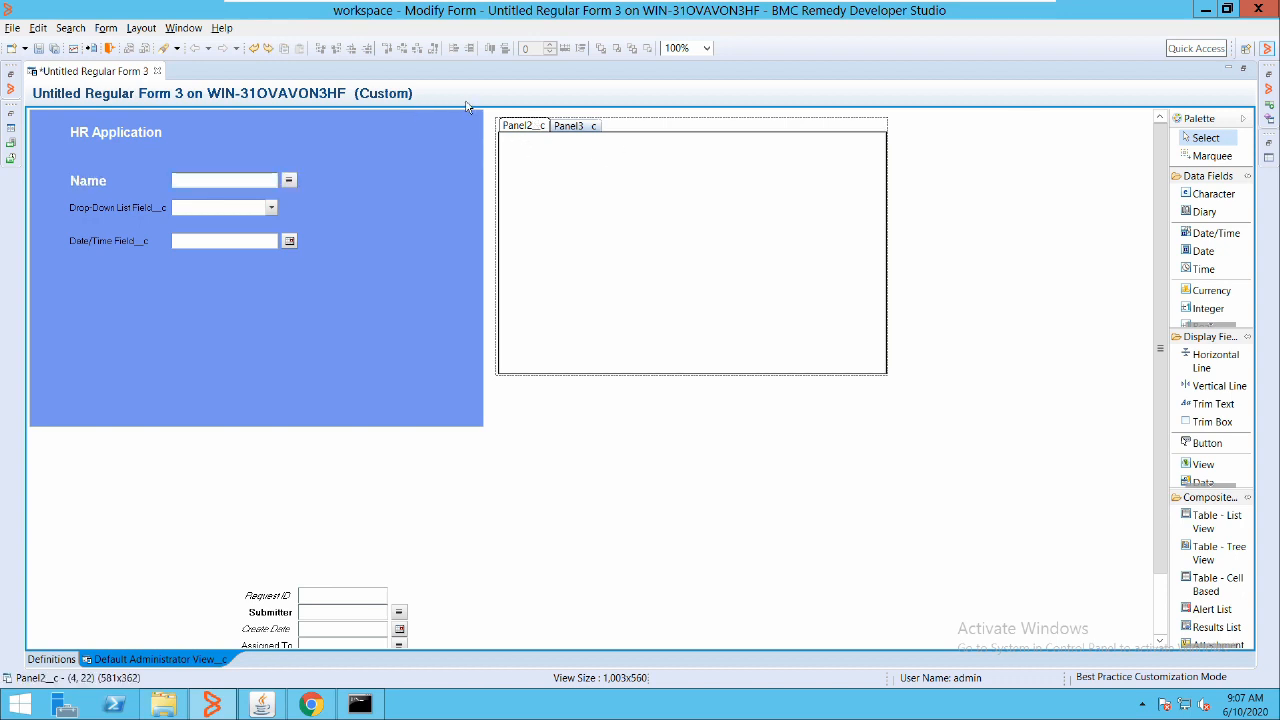
left_click(498, 106)
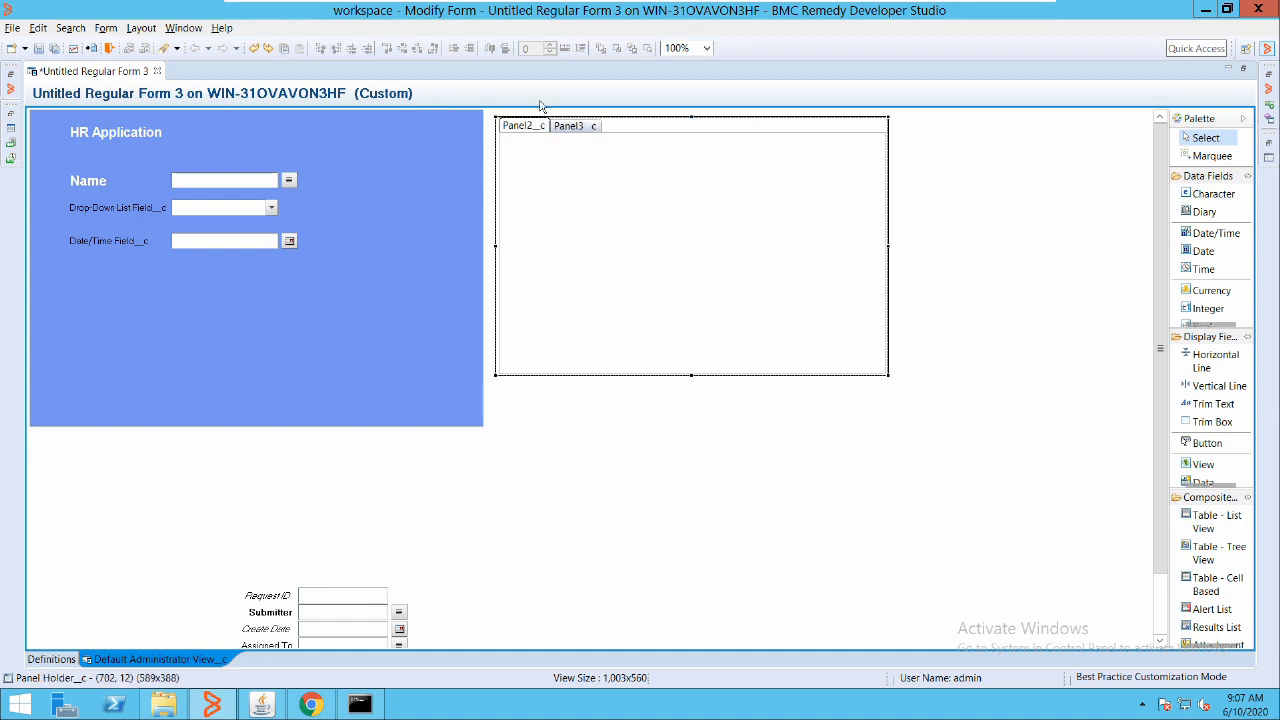
Set Panel2_c's background to a custom blue, RGB (117, 148, 238)
double_click(540, 102)
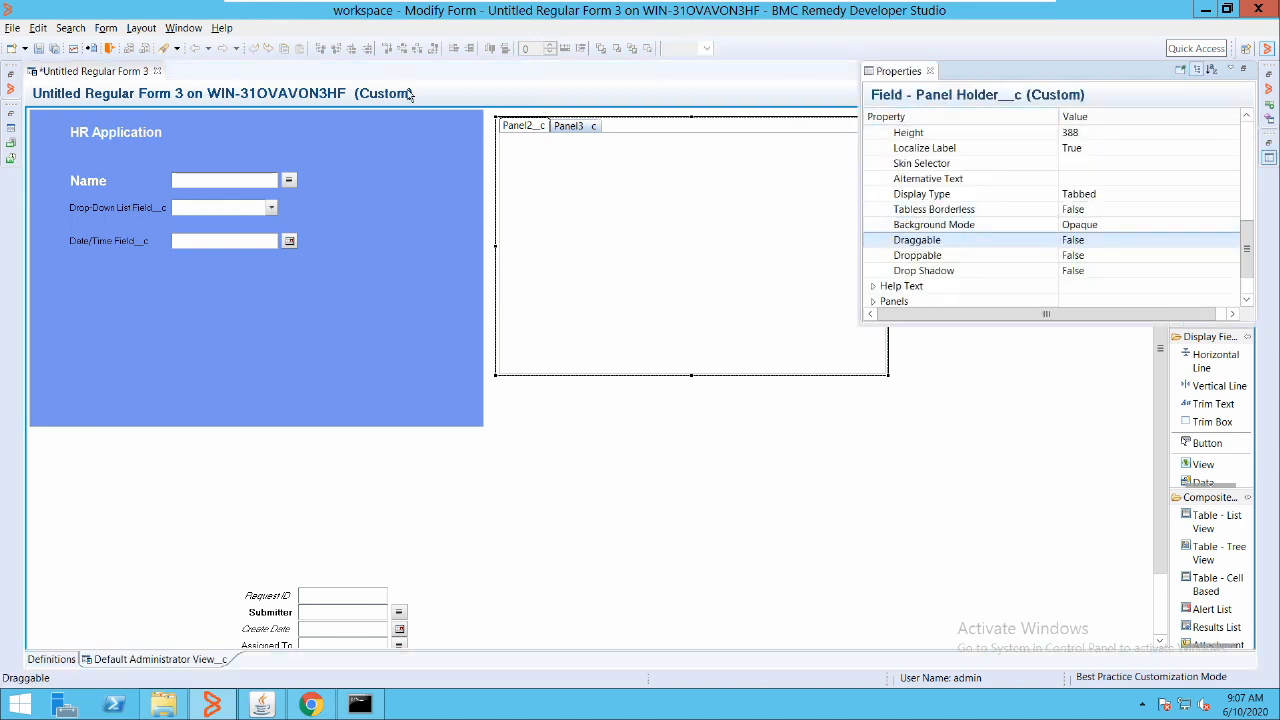
left_click(485, 131)
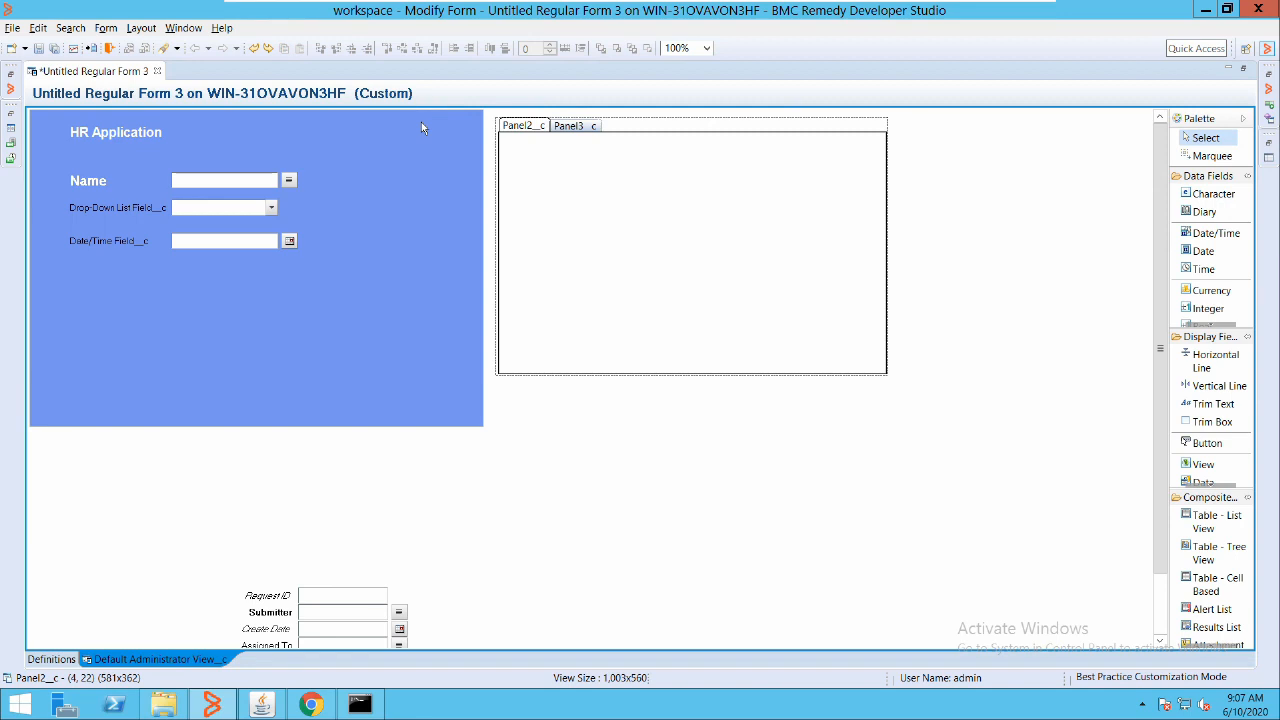
key("alt+Return")
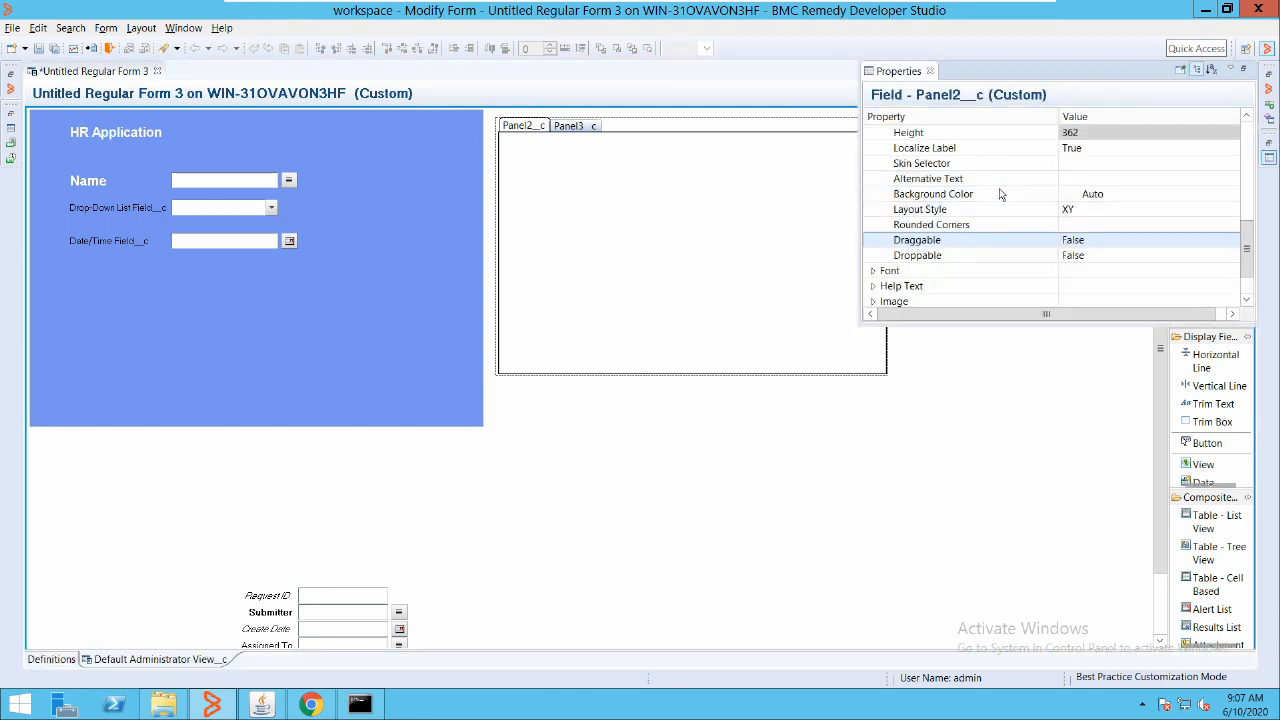
scroll(1000, 220, "down", 1)
scroll(1000, 200, "up", 5)
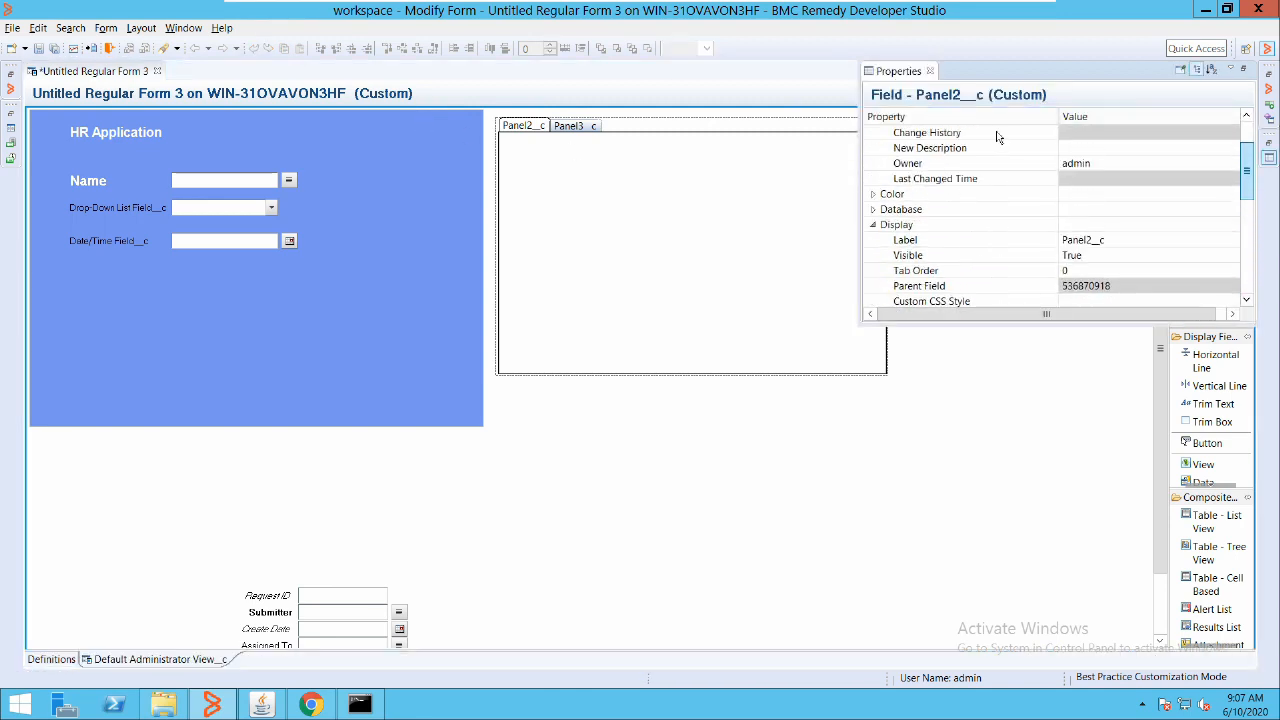
left_click_drag(997, 137, 990, 131)
left_click(873, 209)
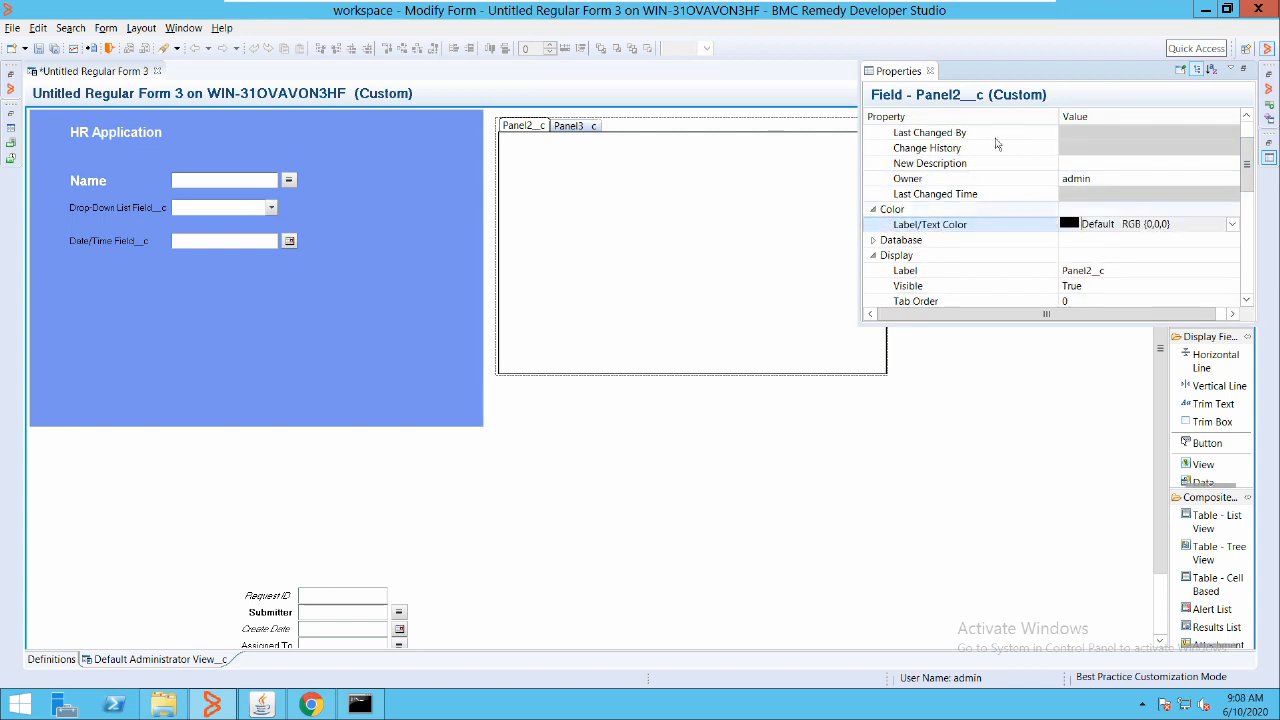
scroll(1002, 142, "down", 6)
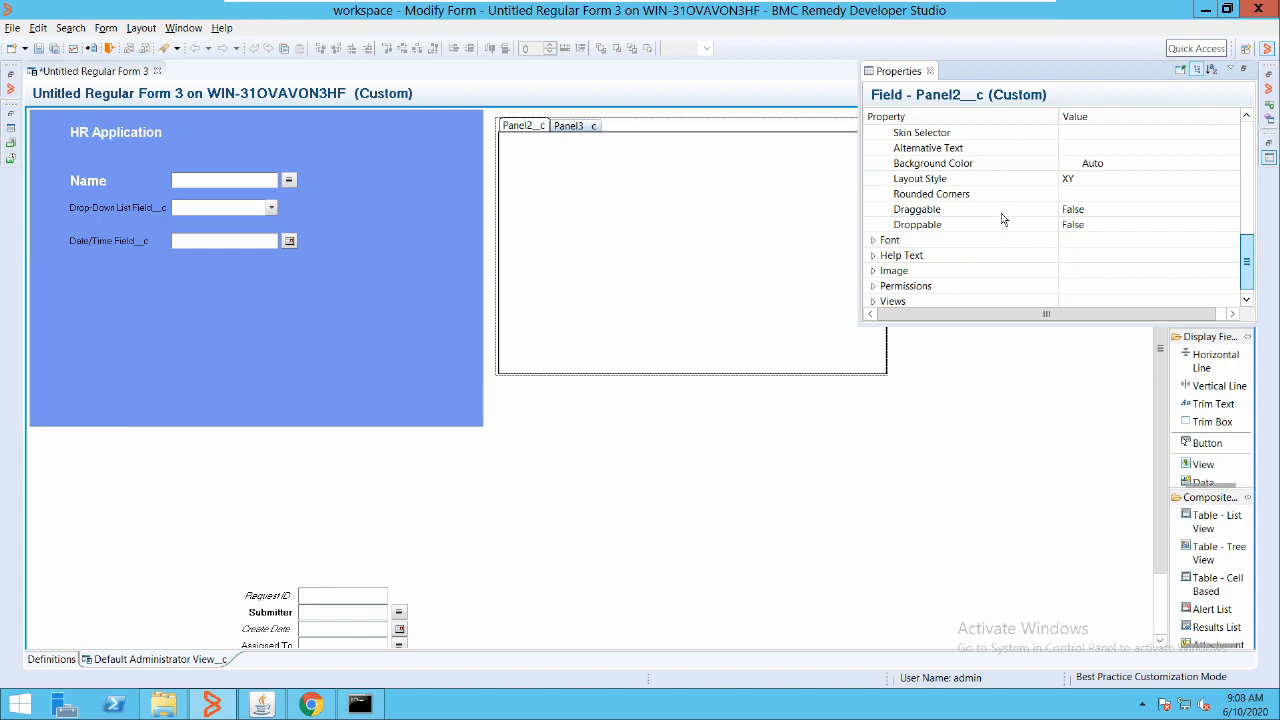
left_click(955, 163)
left_click(1231, 163)
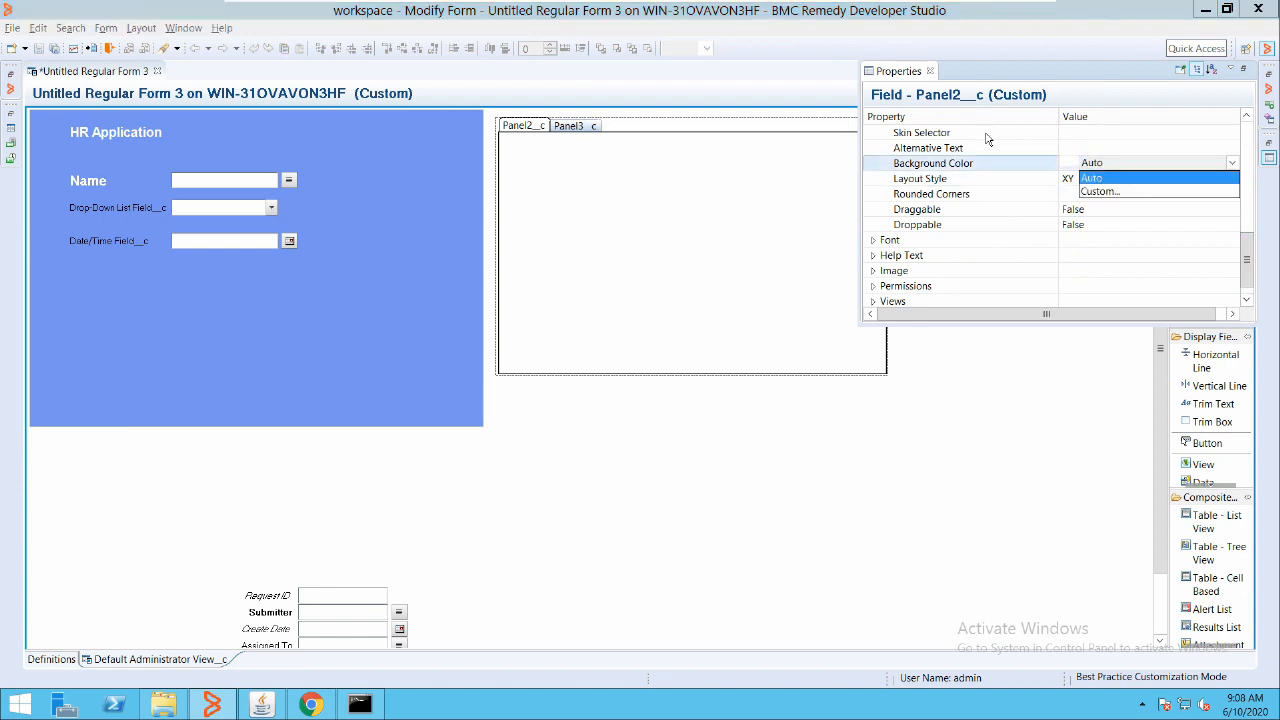
left_click(1128, 192)
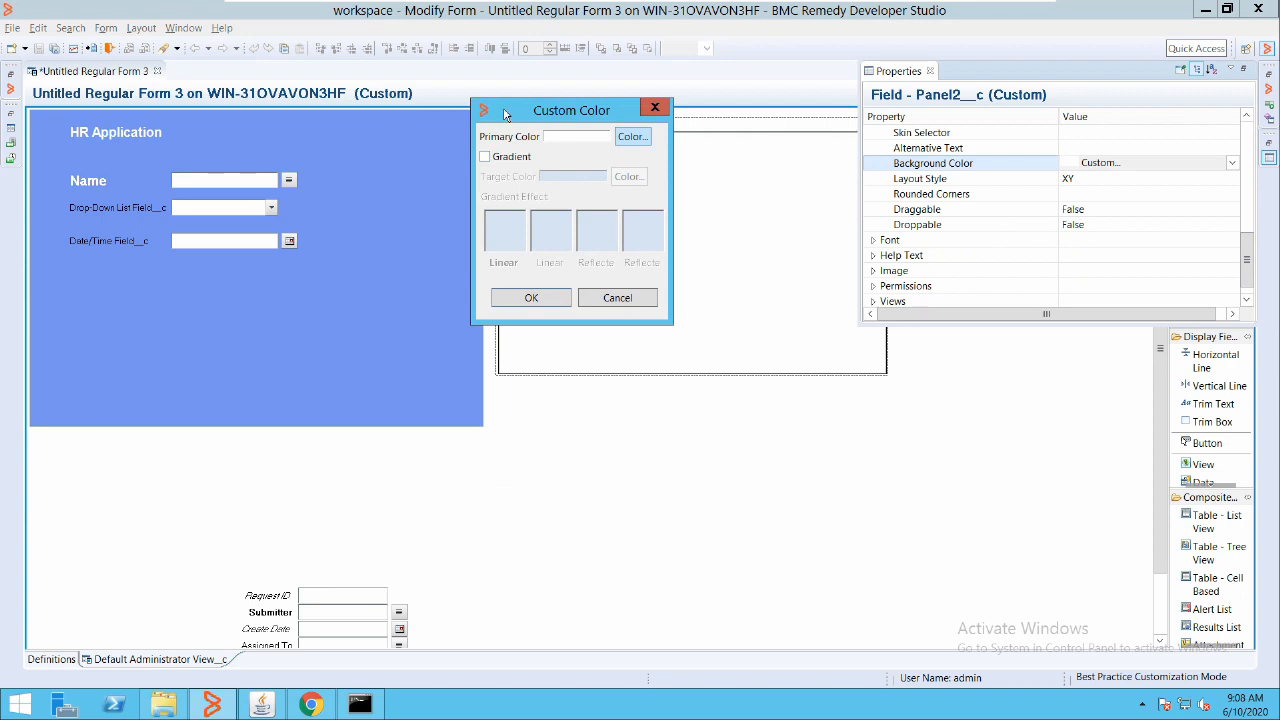
left_click(632, 136)
left_click(498, 308)
left_click(515, 375)
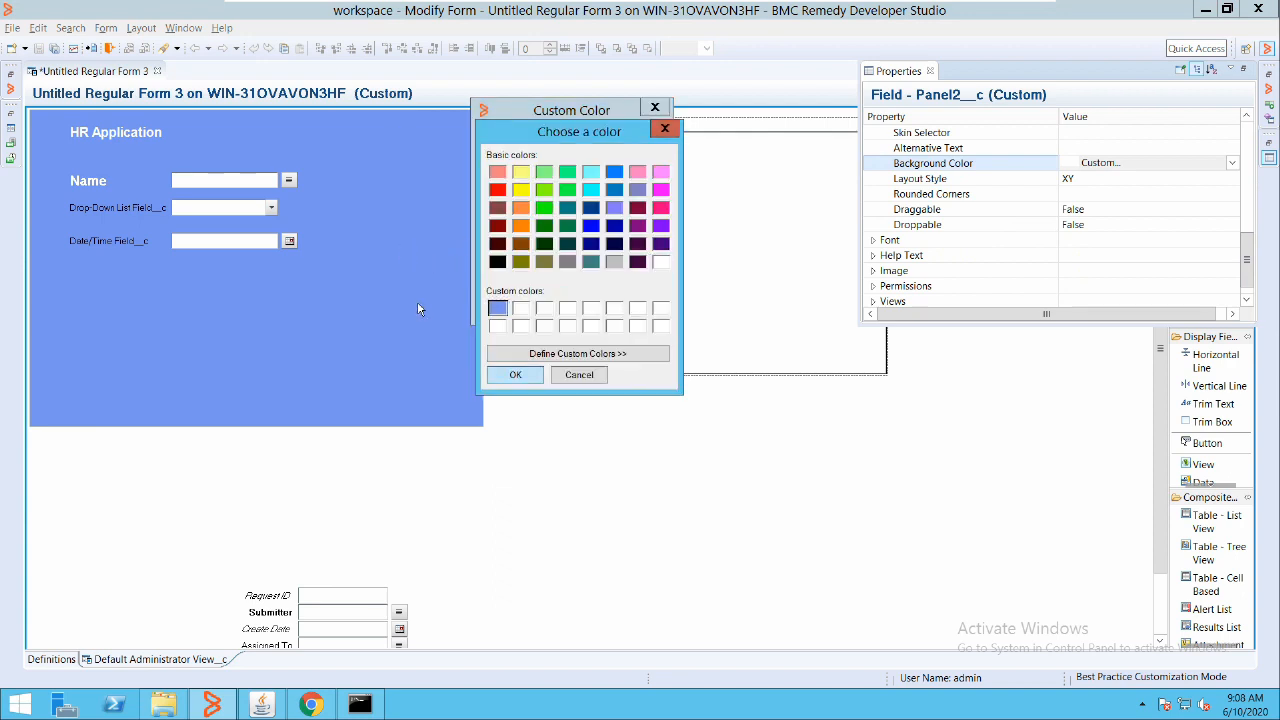
left_click(534, 297)
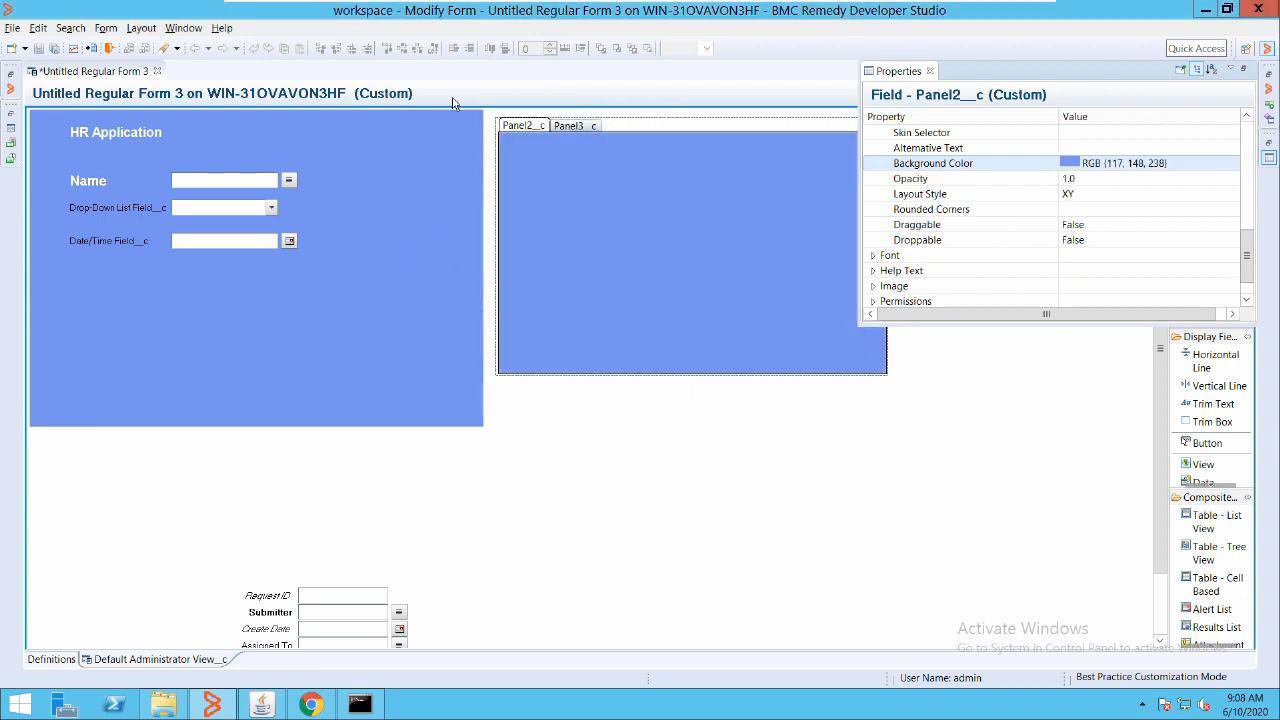
Set Panel3_c's background to a custom periwinkle, RGB (128, 128, 255)
left_click(572, 125)
double_click(631, 177)
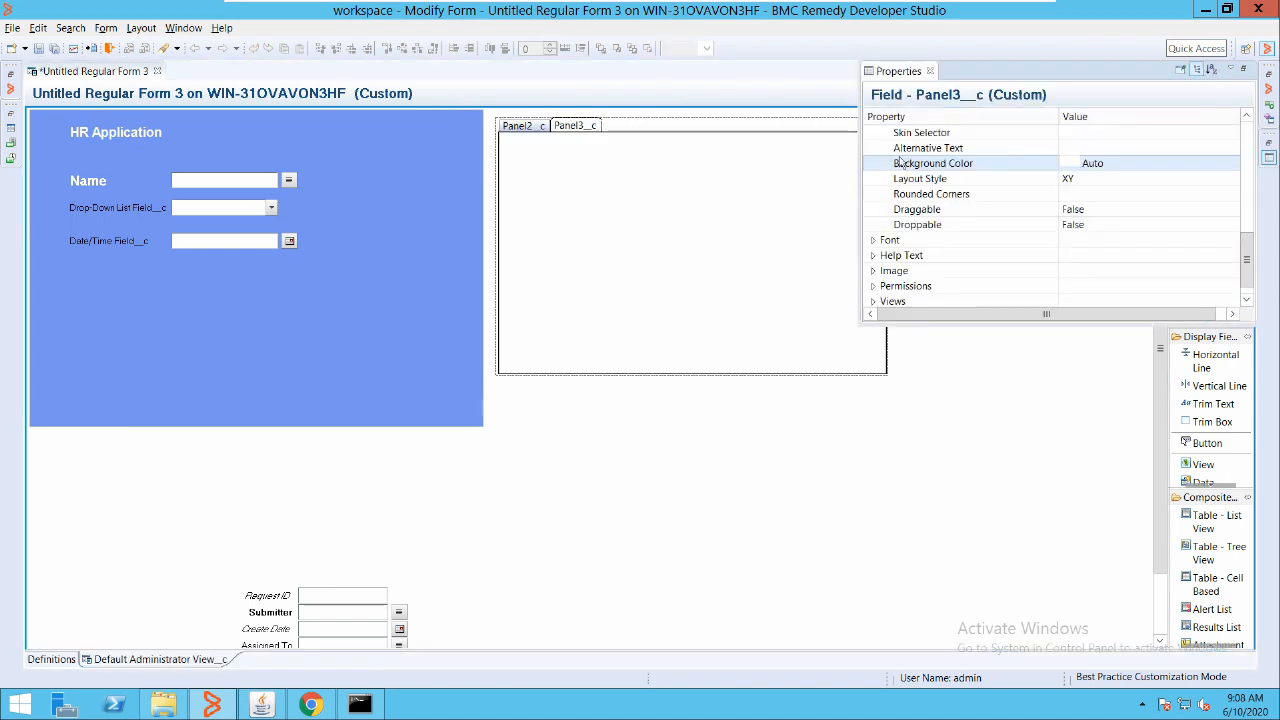
left_click(1160, 162)
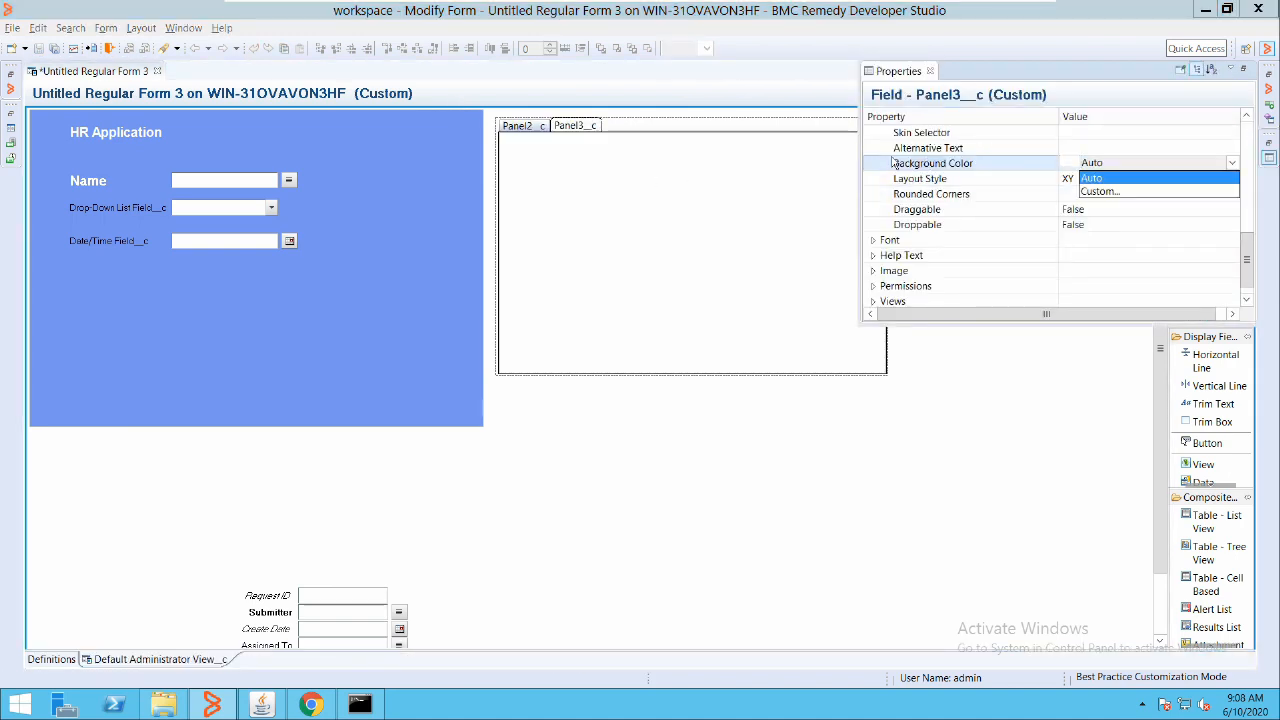
left_click(1100, 178)
left_click(632, 136)
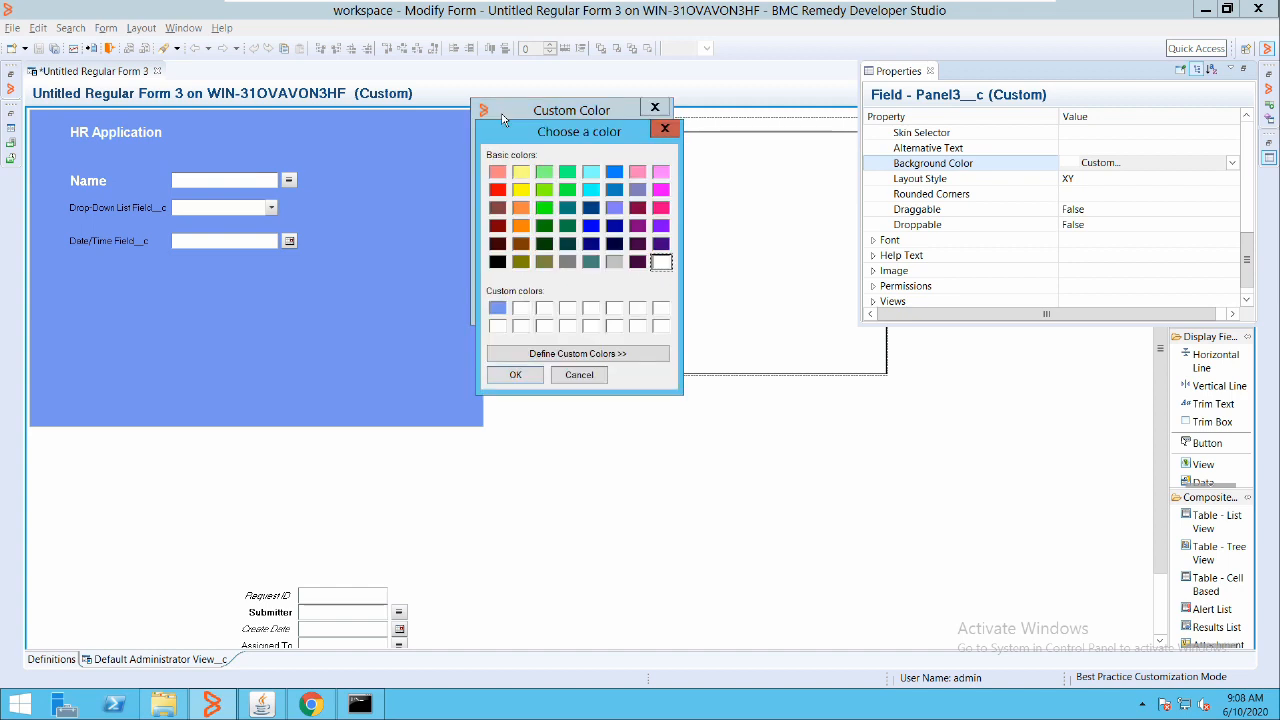
left_click(614, 208)
left_click(519, 375)
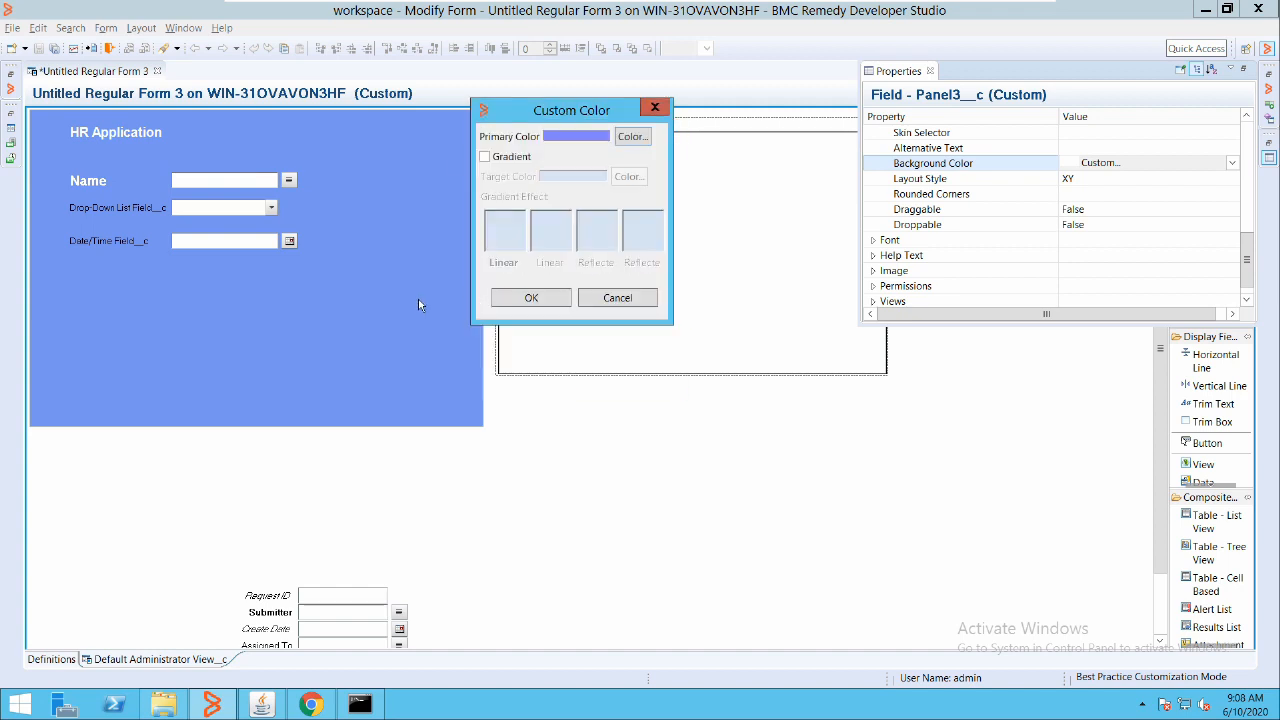
left_click(531, 297)
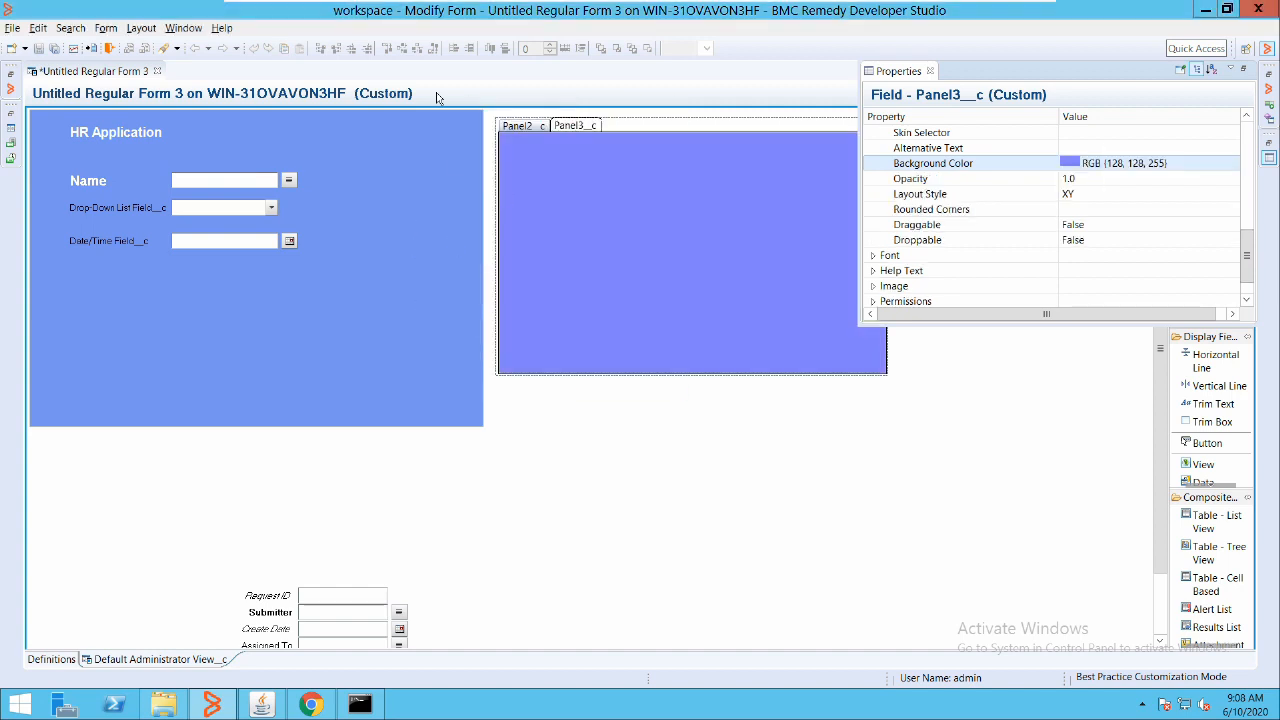
left_click(466, 103)
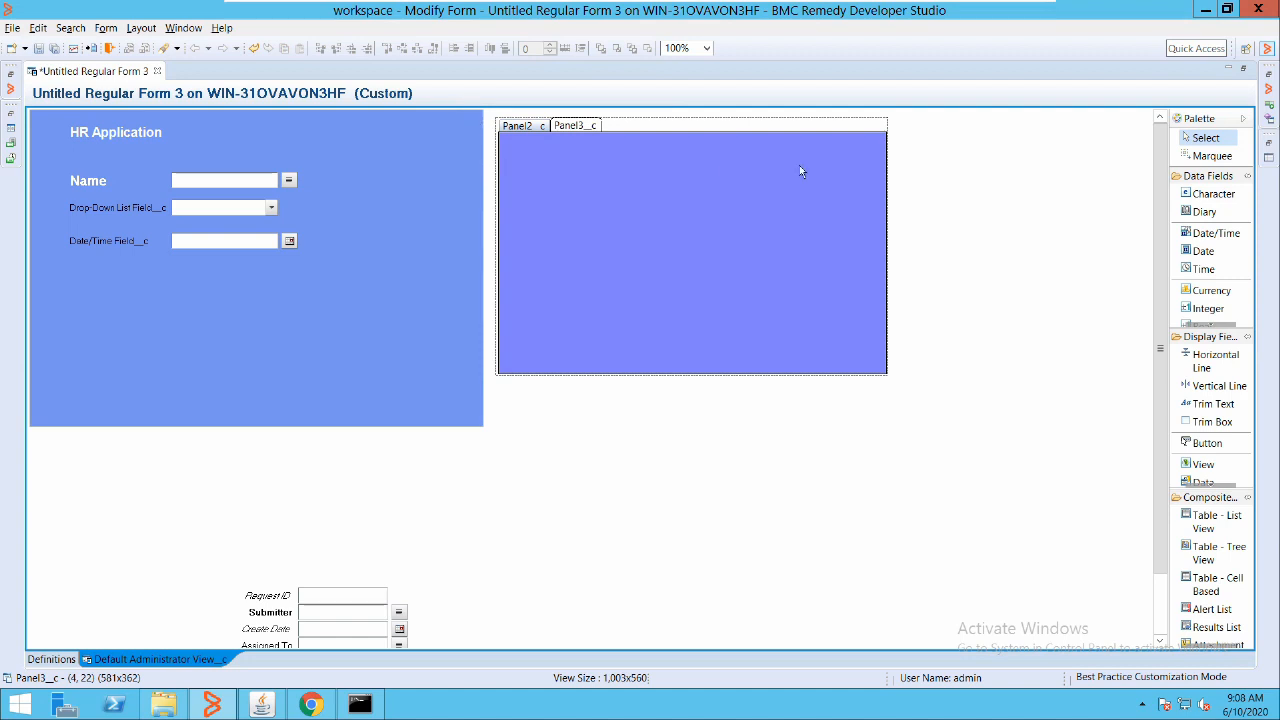
Move Name into Panel2_c and Drop-Down List into Panel3_c, and raise Date/Time under HR Application
left_click(427, 99)
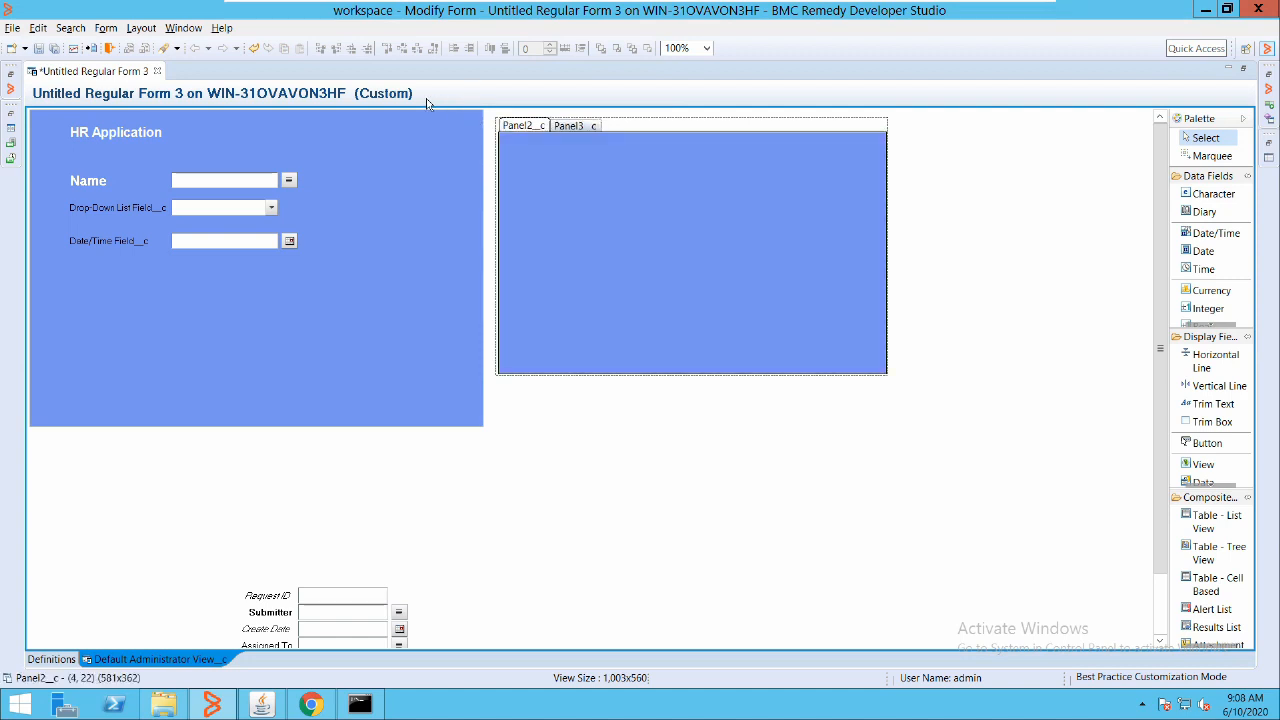
left_click_drag(184, 151, 540, 149)
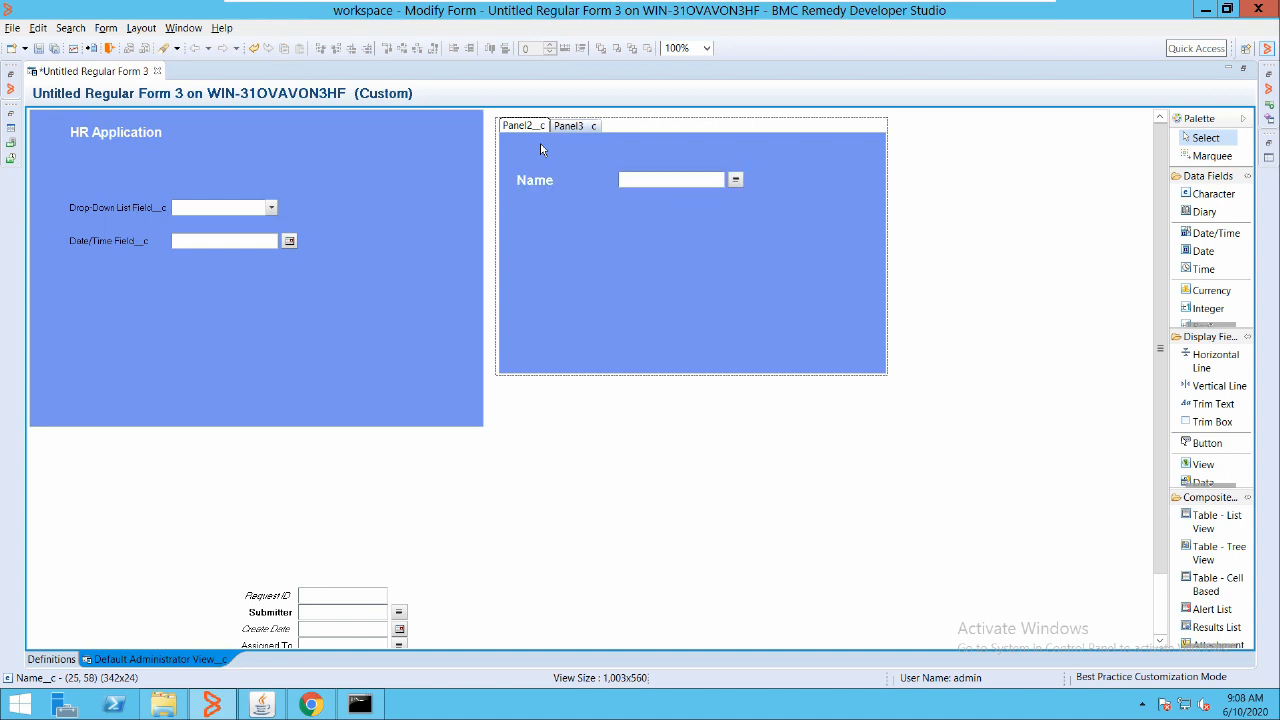
left_click(456, 104)
left_click_drag(177, 164, 563, 148)
left_click_drag(150, 240, 165, 146)
left_click(668, 341)
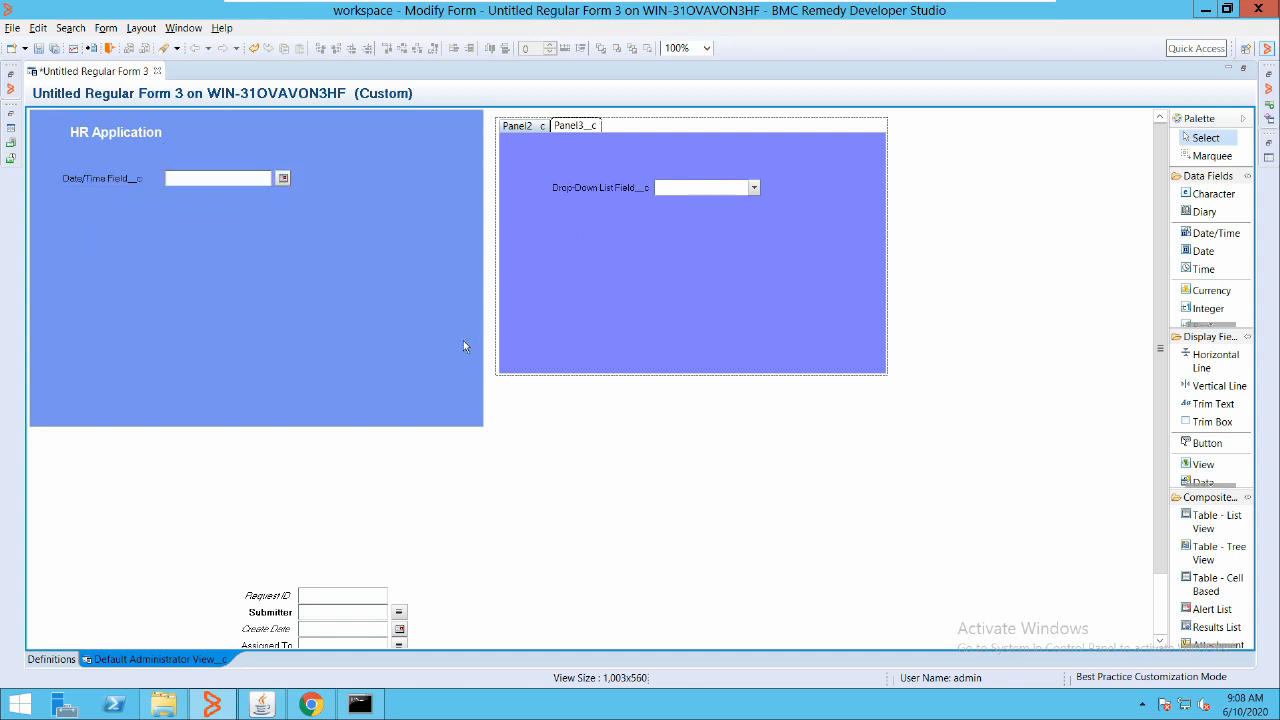
Insert an Accordion Panel Holder with Panel4_c and Panel5_c below the tabbed holder
right_click(573, 423)
mouse_move(638, 577)
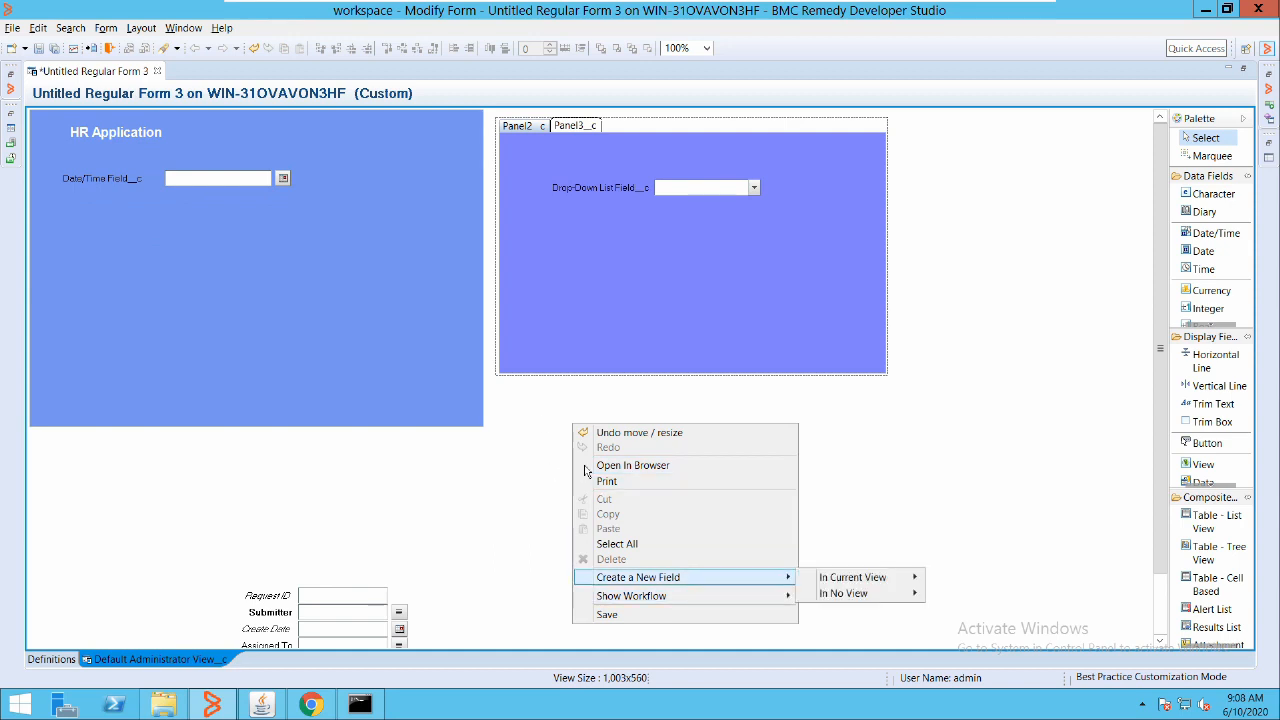
mouse_move(852, 577)
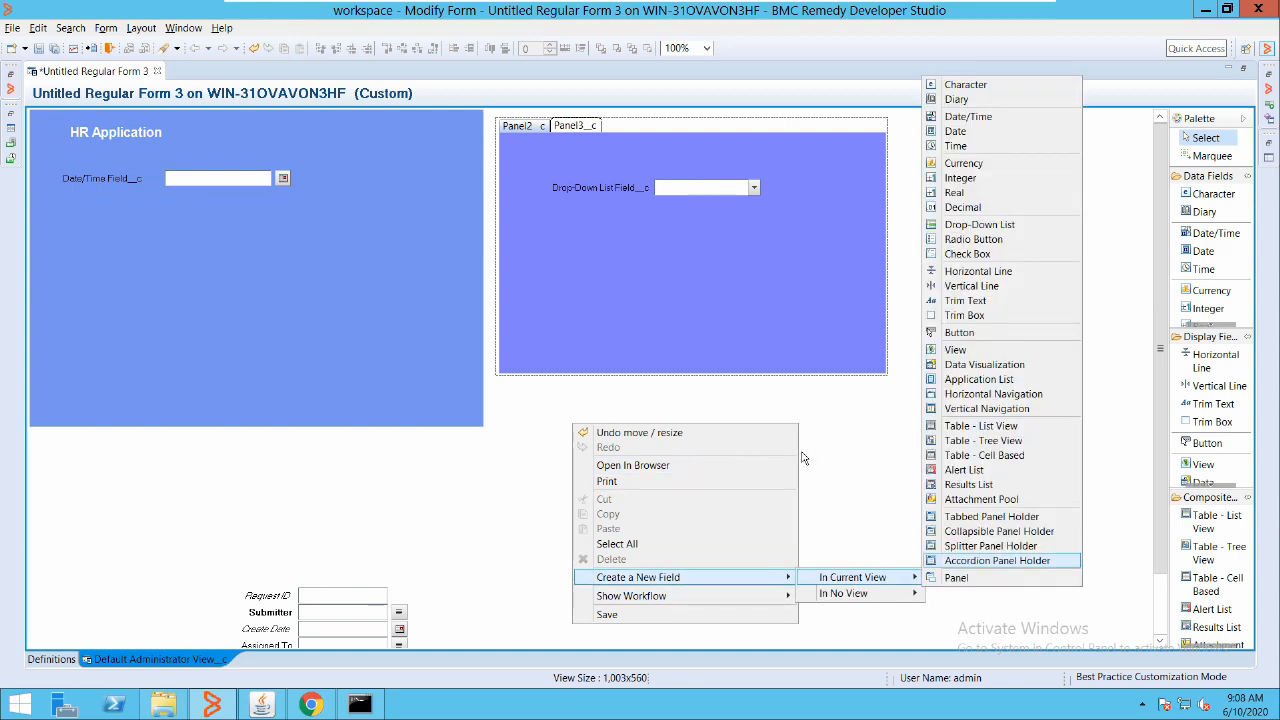
key("Return")
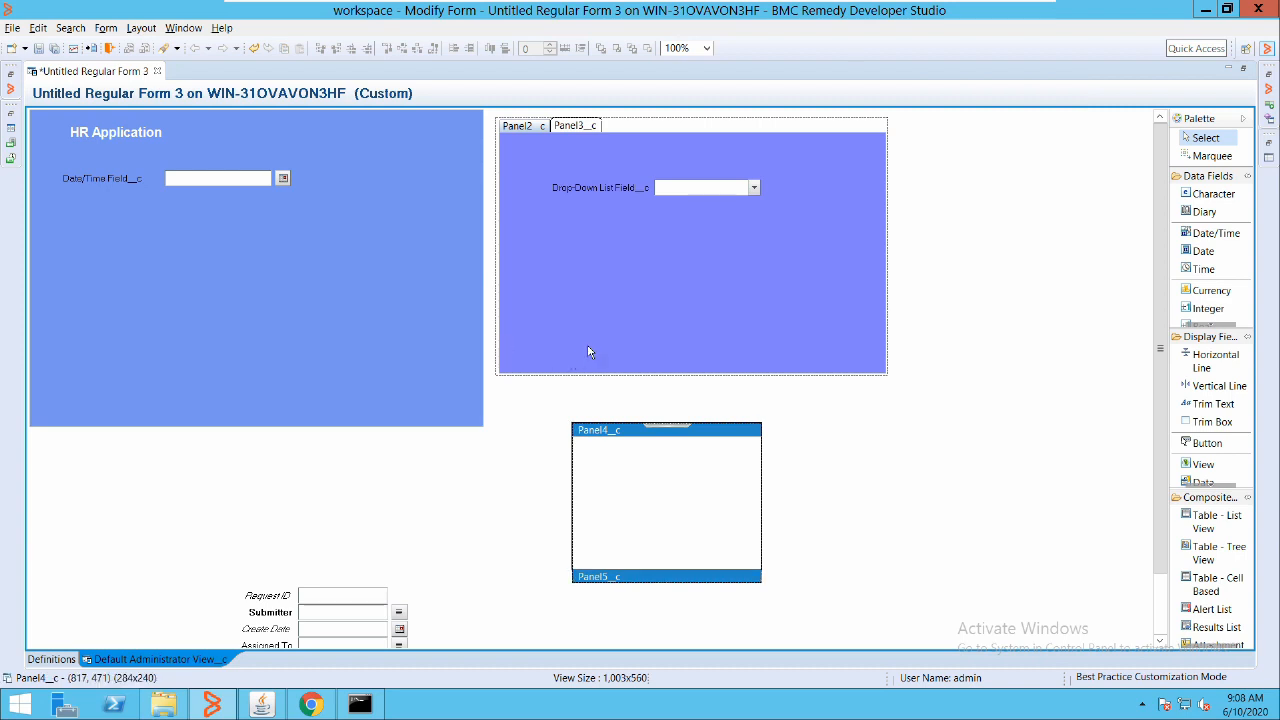
left_click_drag(596, 346, 538, 322)
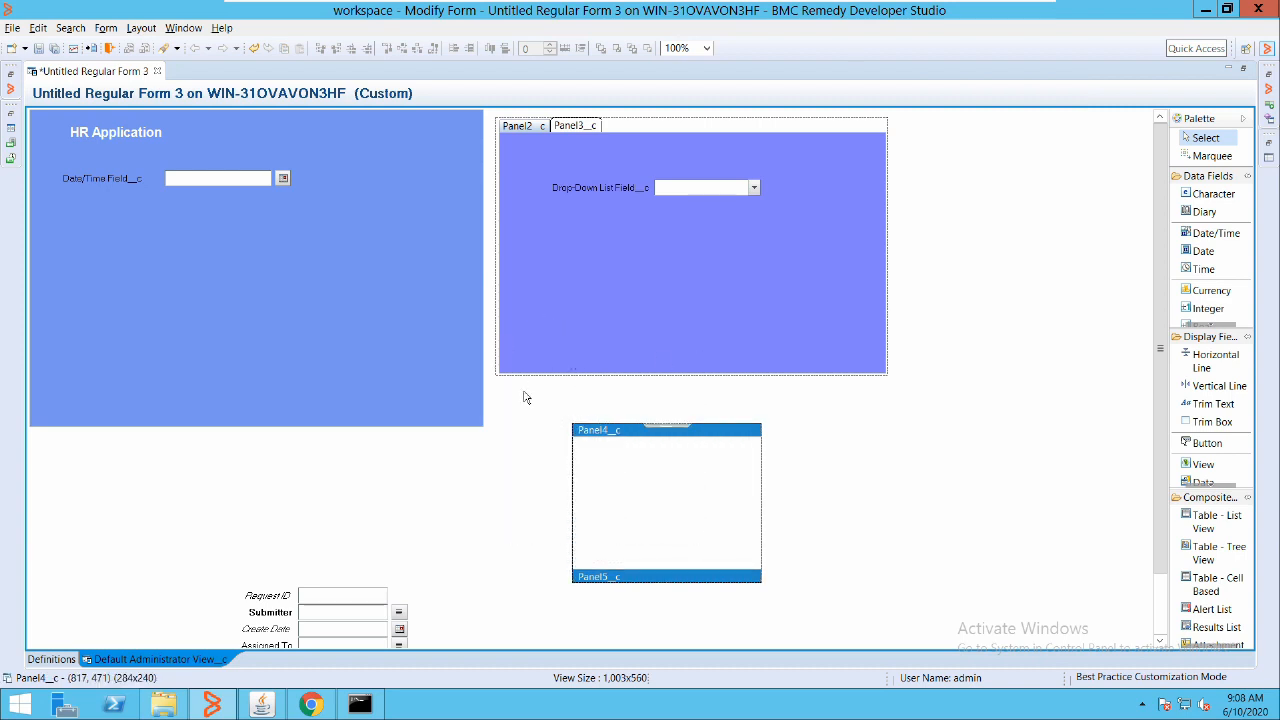
left_click(487, 465)
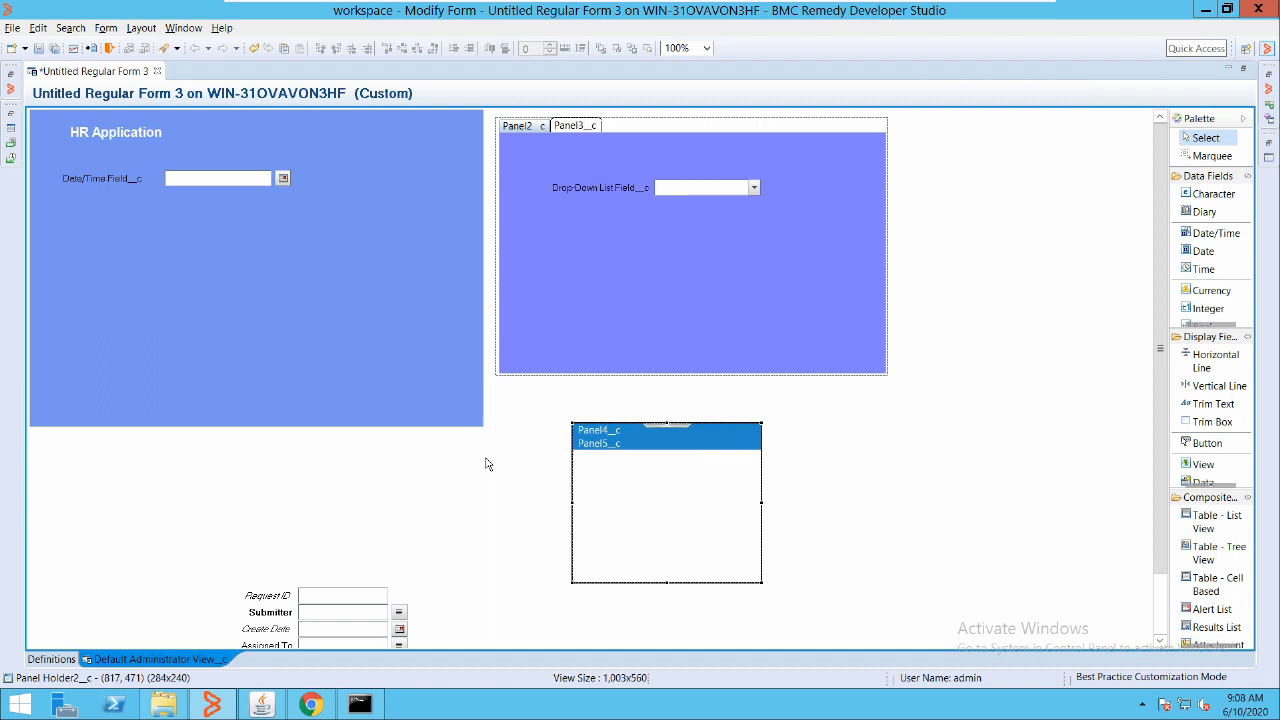
left_click(487, 349)
left_click_drag(568, 387, 520, 353)
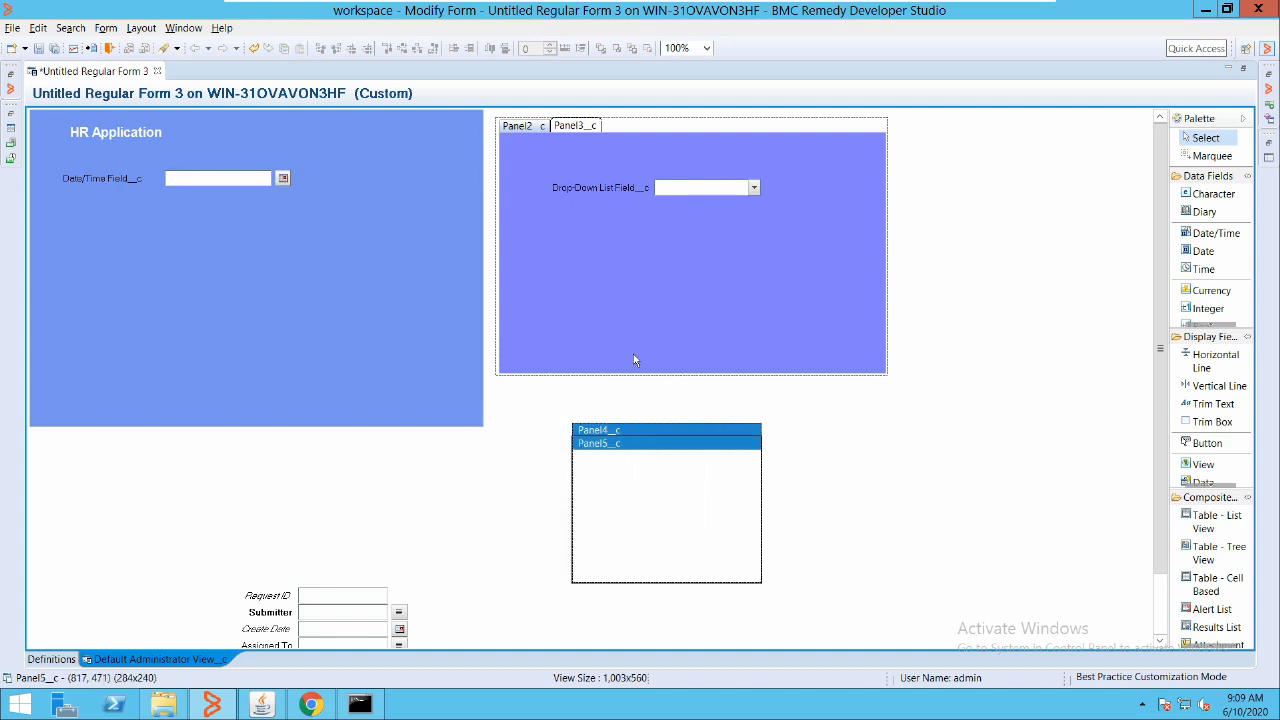
Add a splitter panel holder and arrange it beside the accordion holder under the tabbed panels
right_click(665, 338)
mouse_move(970, 576)
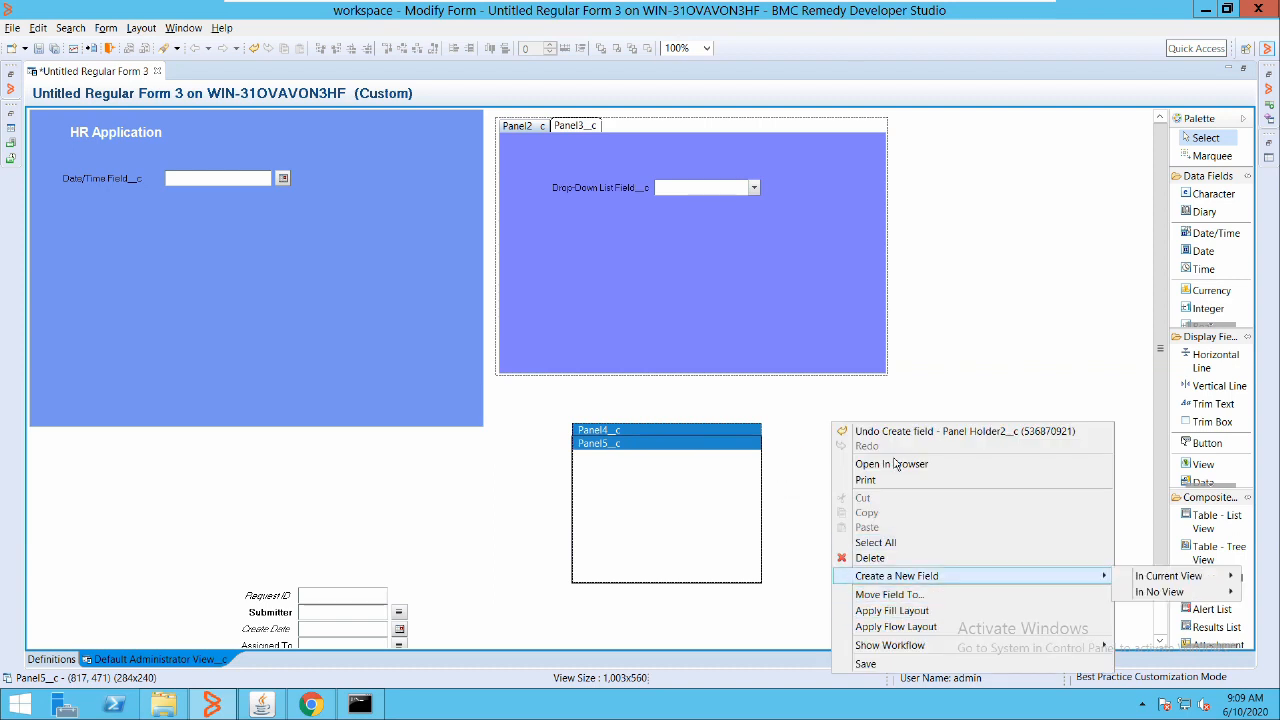
mouse_move(1150, 576)
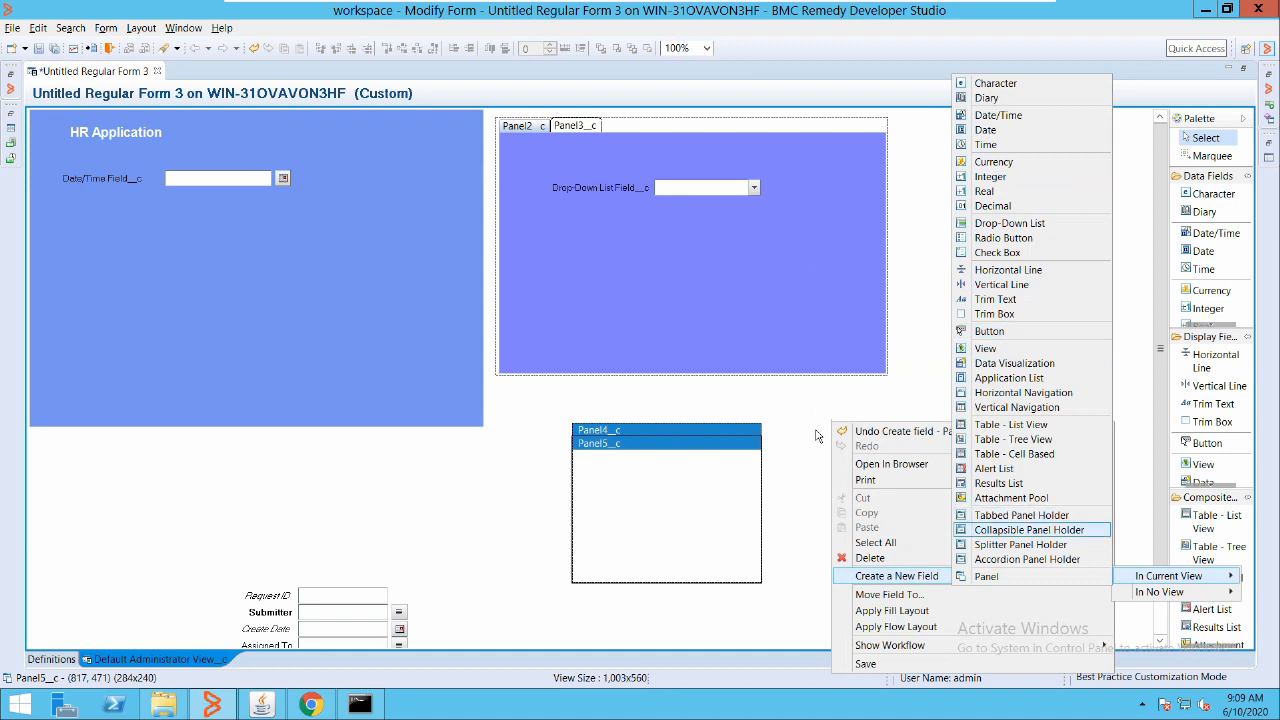
left_click(1020, 544)
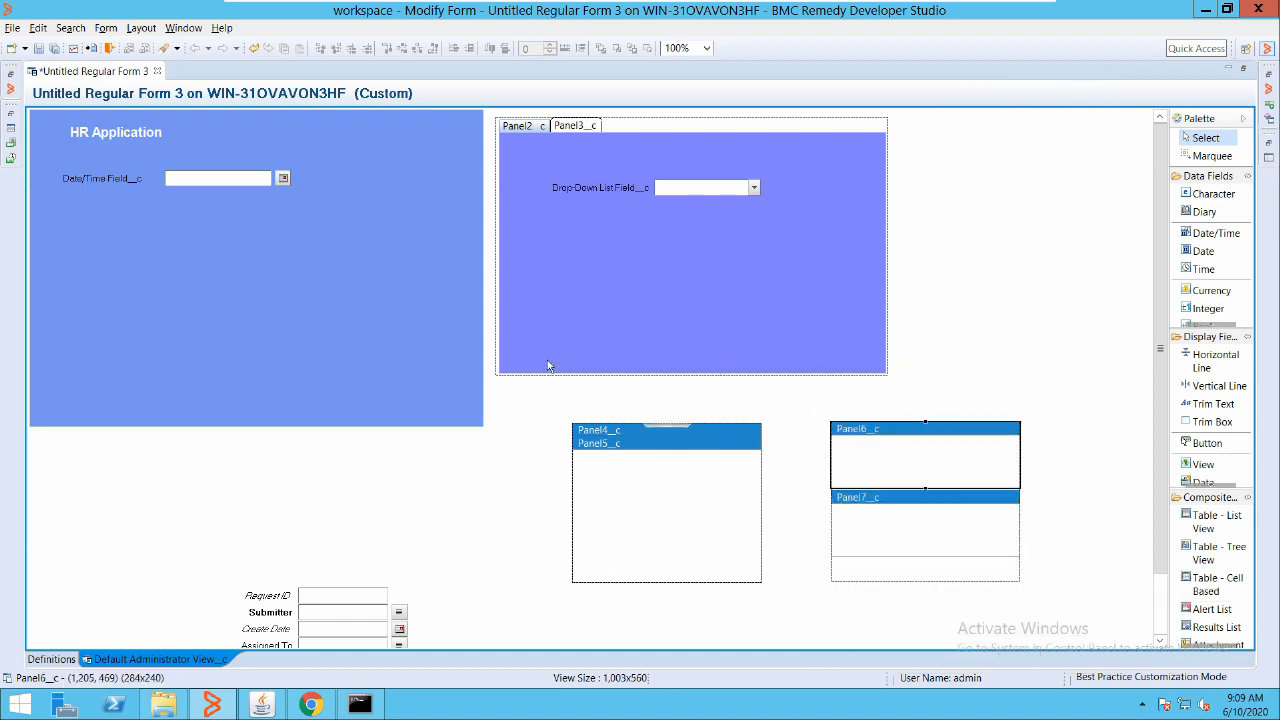
mouse_move(662, 425)
left_mouse_down()
mouse_move(618, 421)
mouse_move(588, 390)
left_mouse_up()
left_click_drag(887, 427, 762, 396)
mouse_move(635, 330)
left_mouse_down()
mouse_move(690, 348)
mouse_move(650, 312)
mouse_move(680, 352)
left_mouse_up()
Add a collapsible panel holder with Panel8_c and Panel9_c, then select the whole holder
right_click(952, 246)
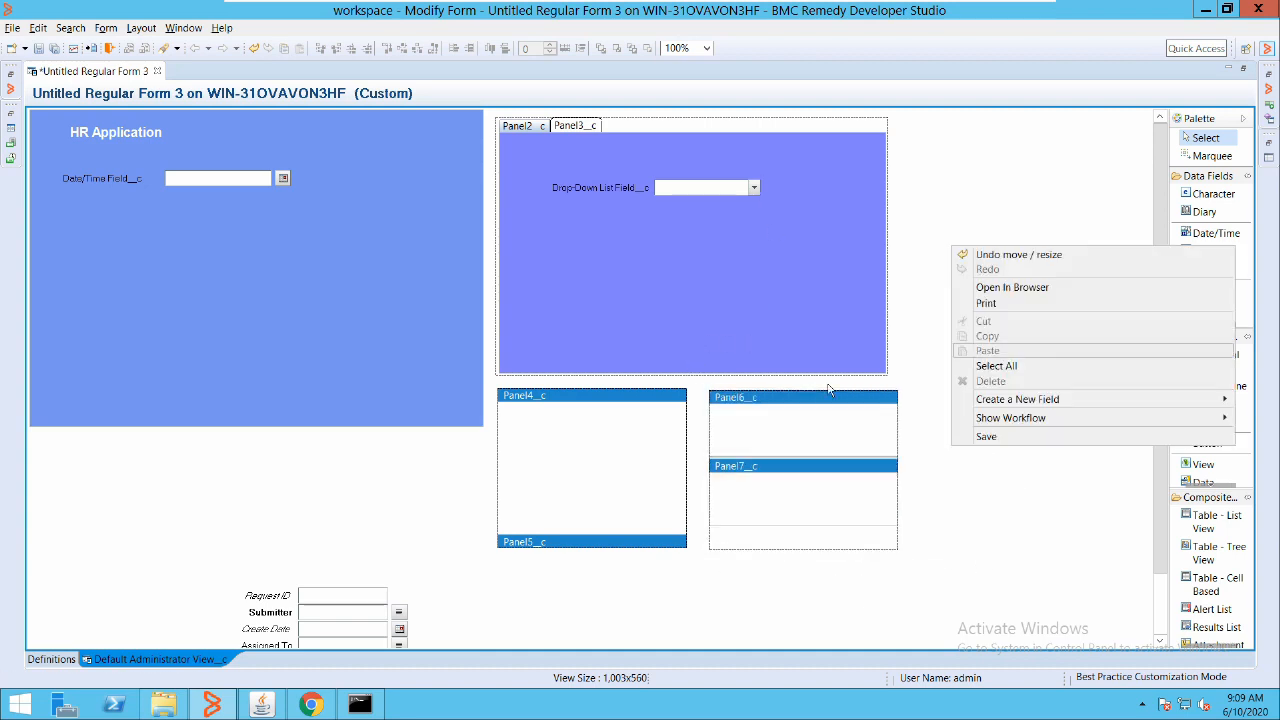
mouse_move(1017, 399)
mouse_move(880, 399)
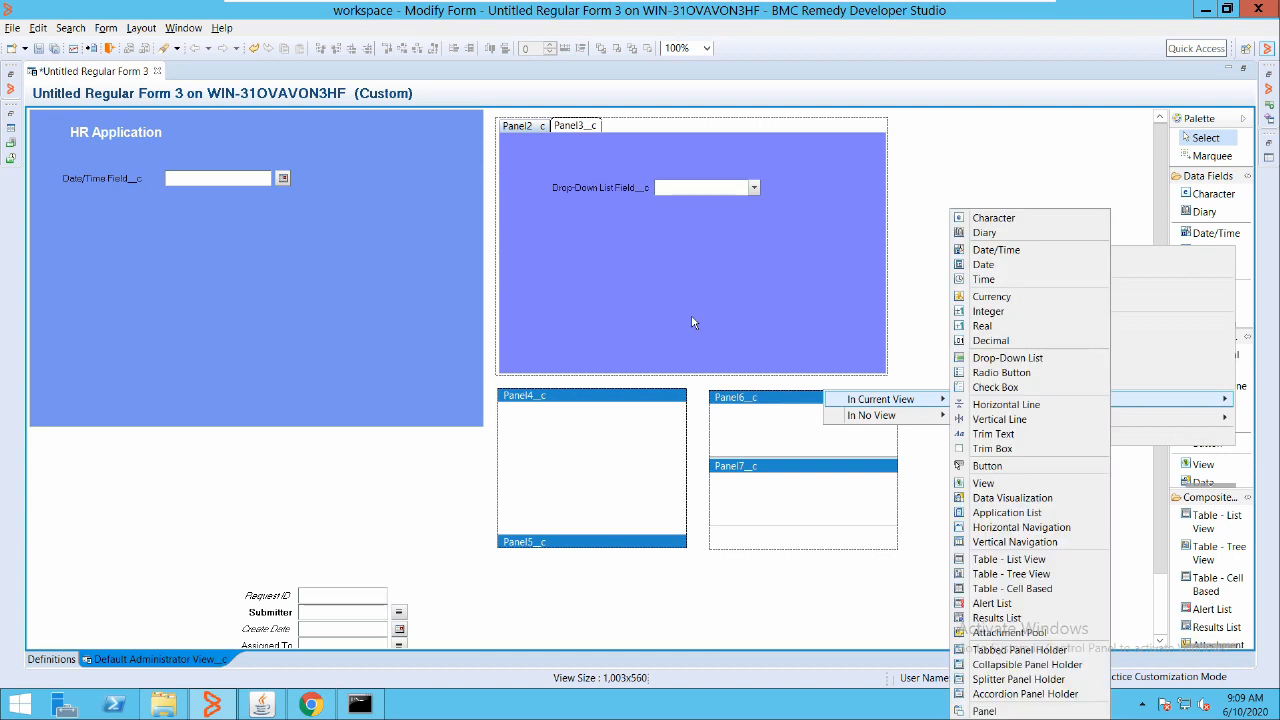
key("Down")
key("Down")
key("Down")
key("Down")
key("Down")
key("Down")
key("Down")
key("Up")
key("Up")
key("Return")
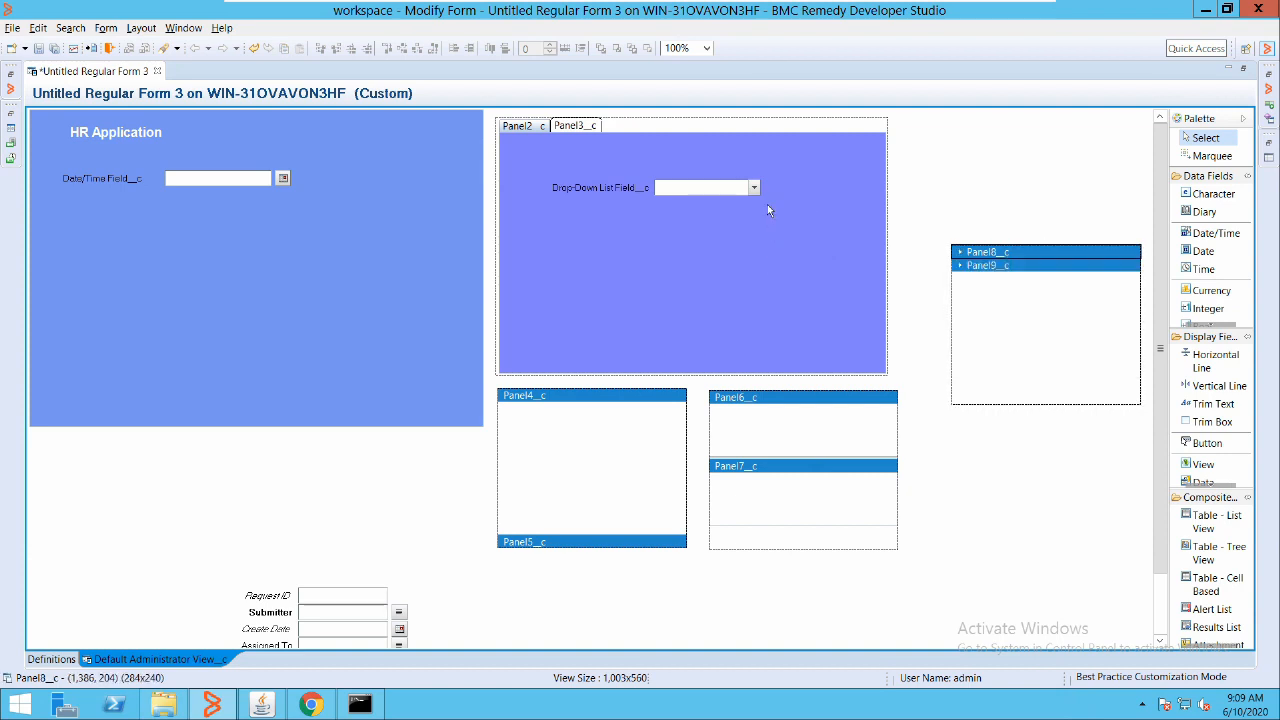
left_click(960, 318)
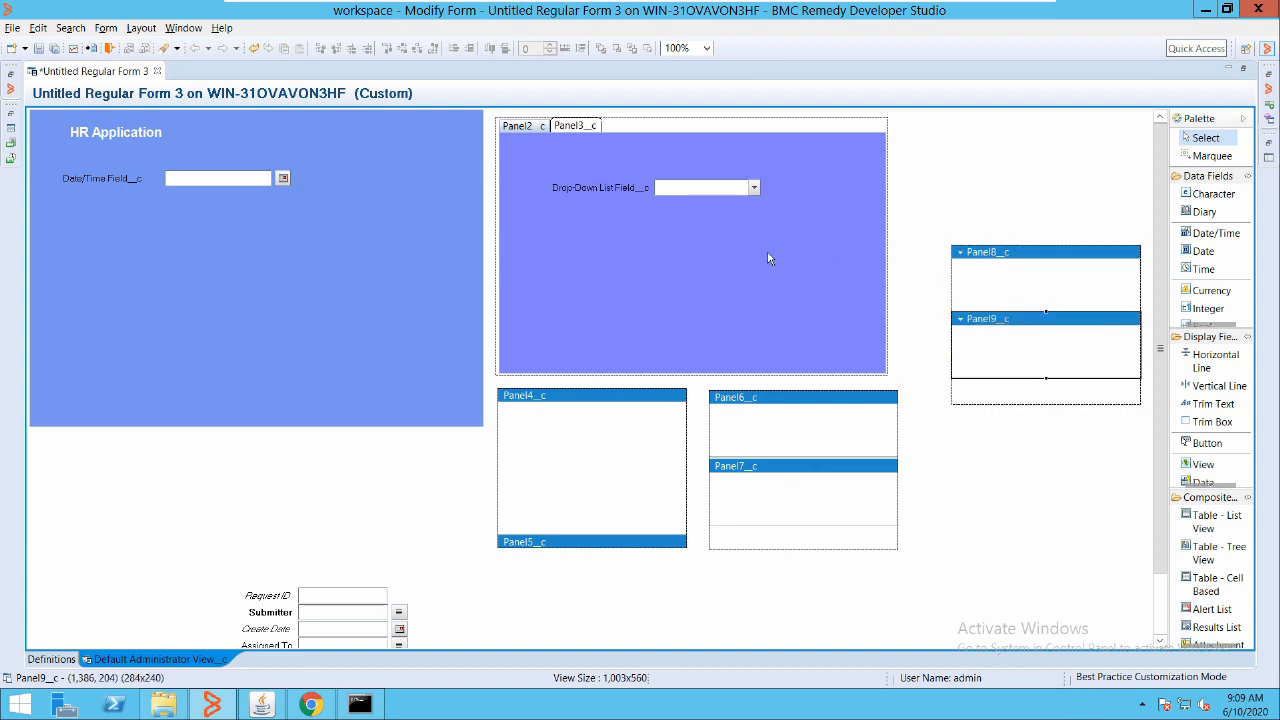
left_click(960, 319)
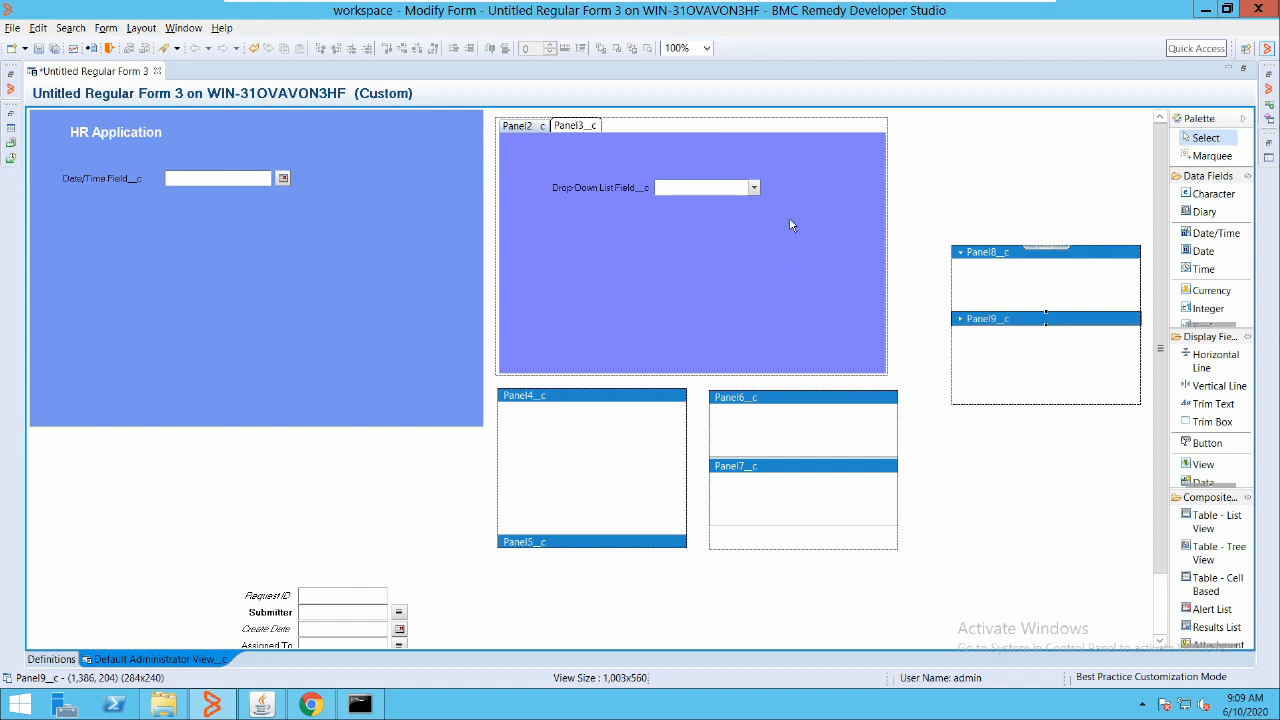
left_click(992, 265)
left_click(1008, 346)
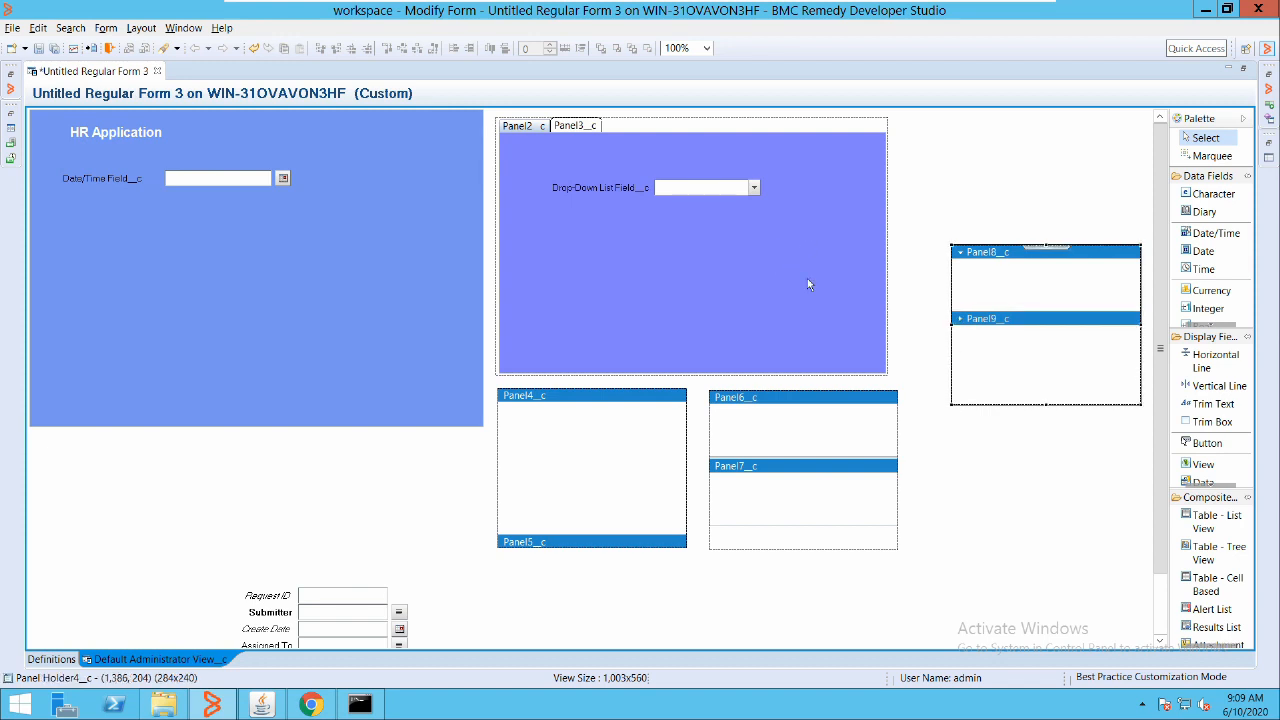
right_click(262, 310)
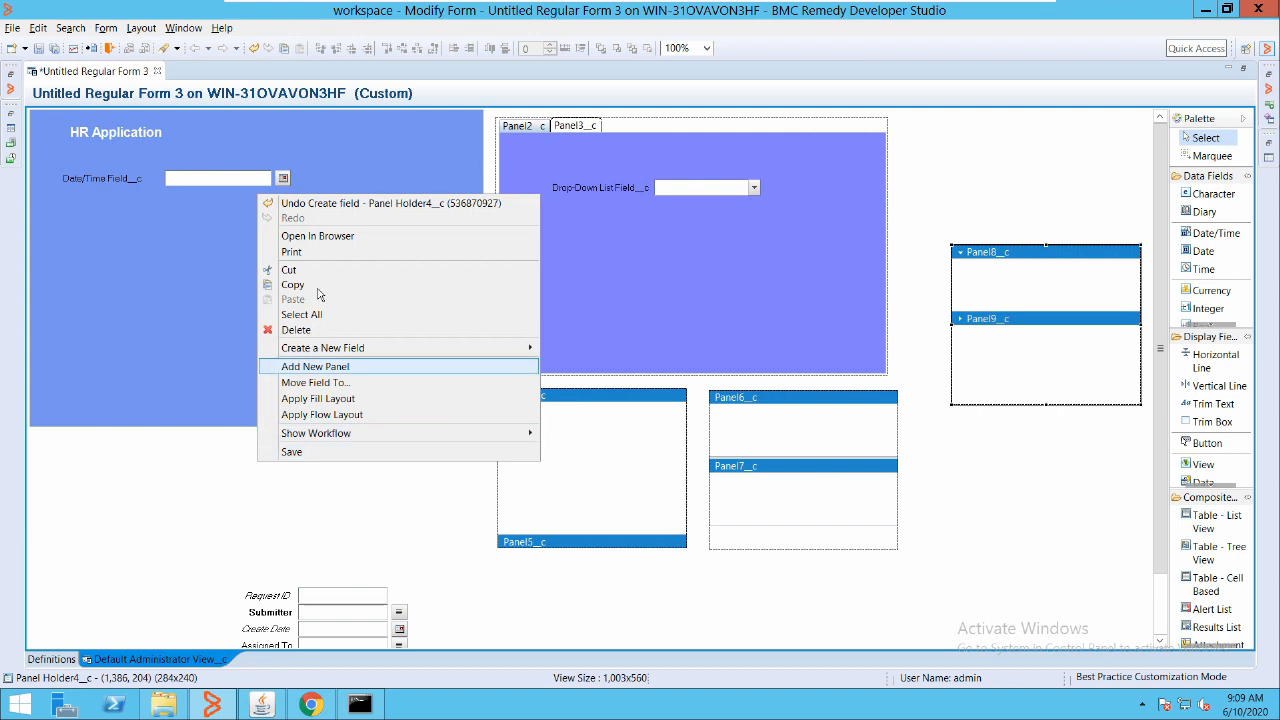
mouse_move(322, 347)
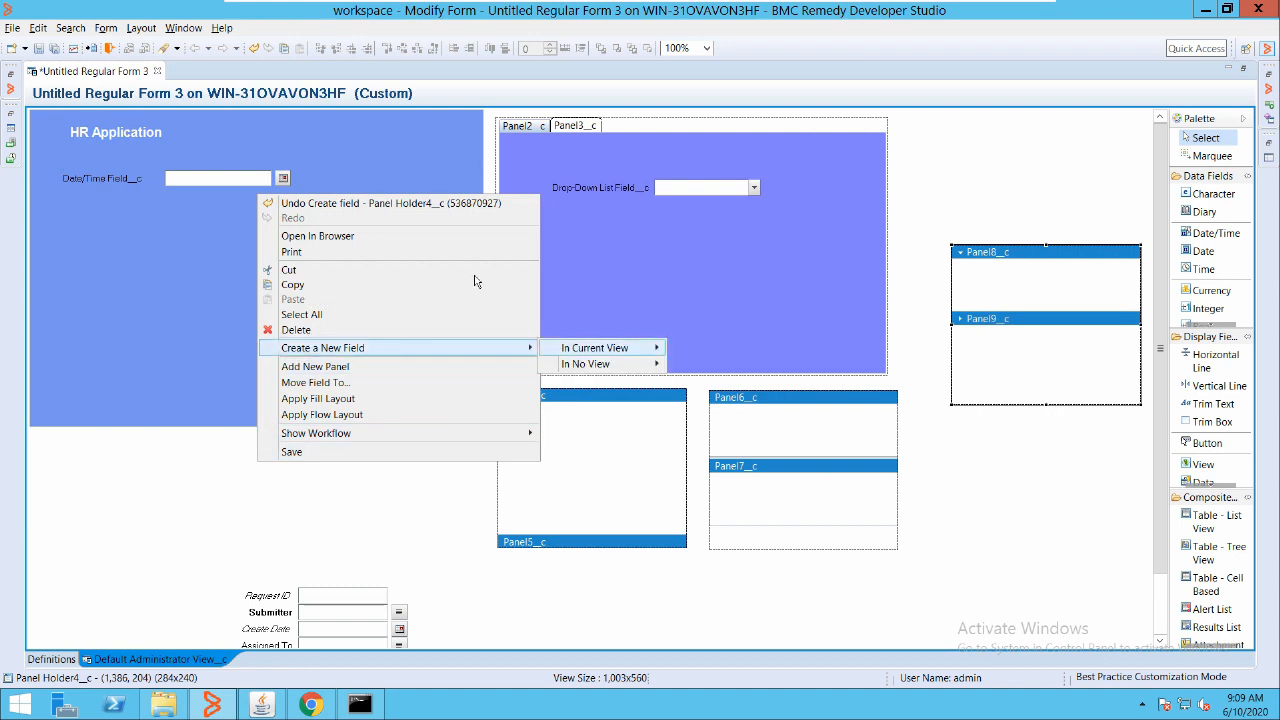
mouse_move(602, 348)
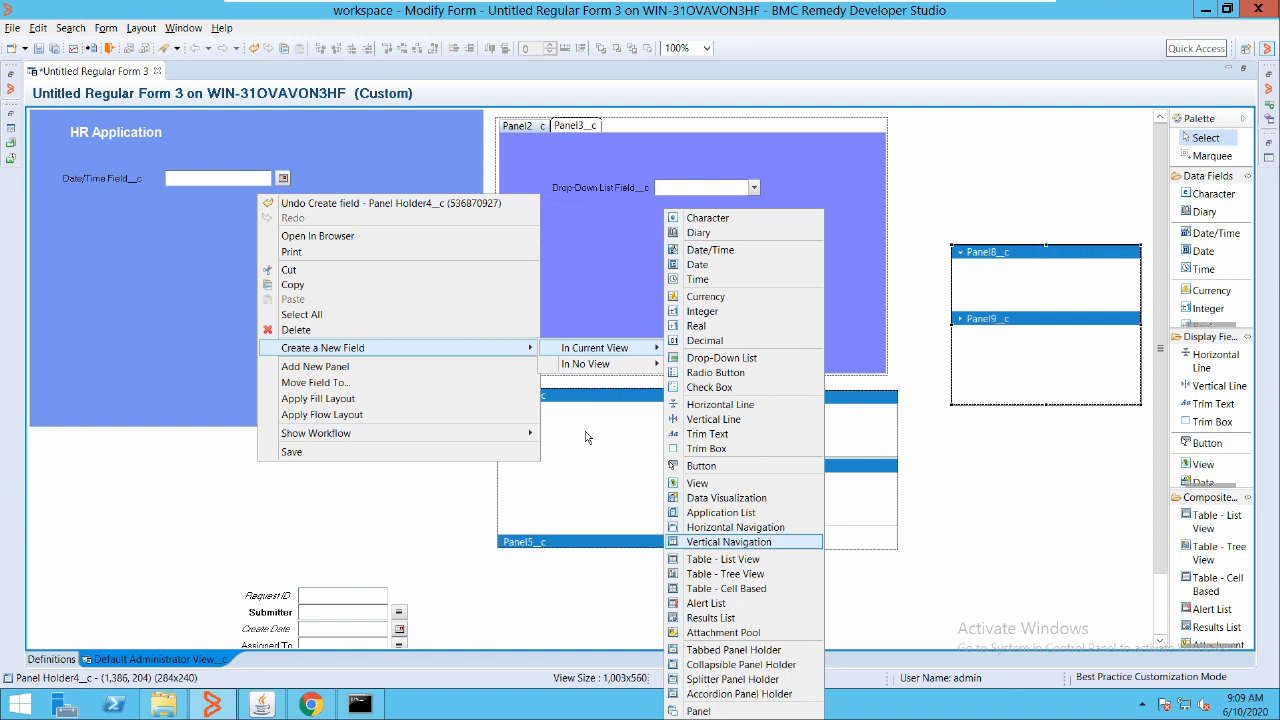
key("Up")
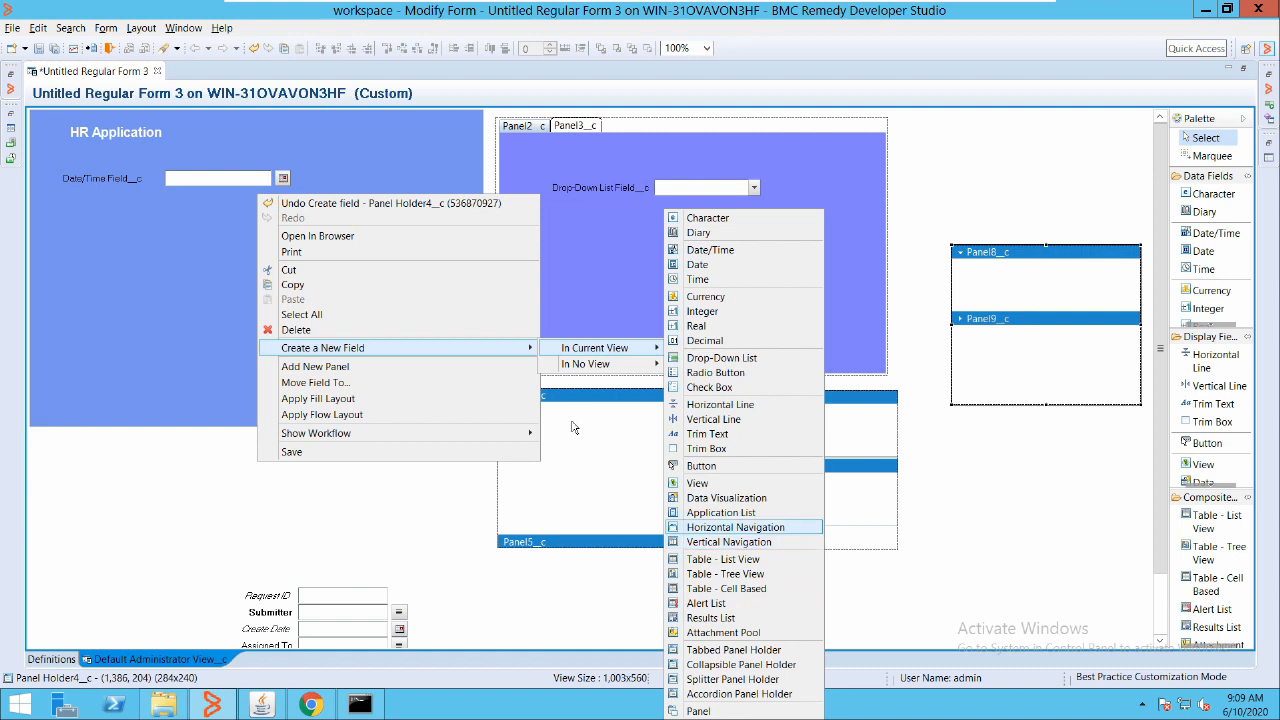
key("Return")
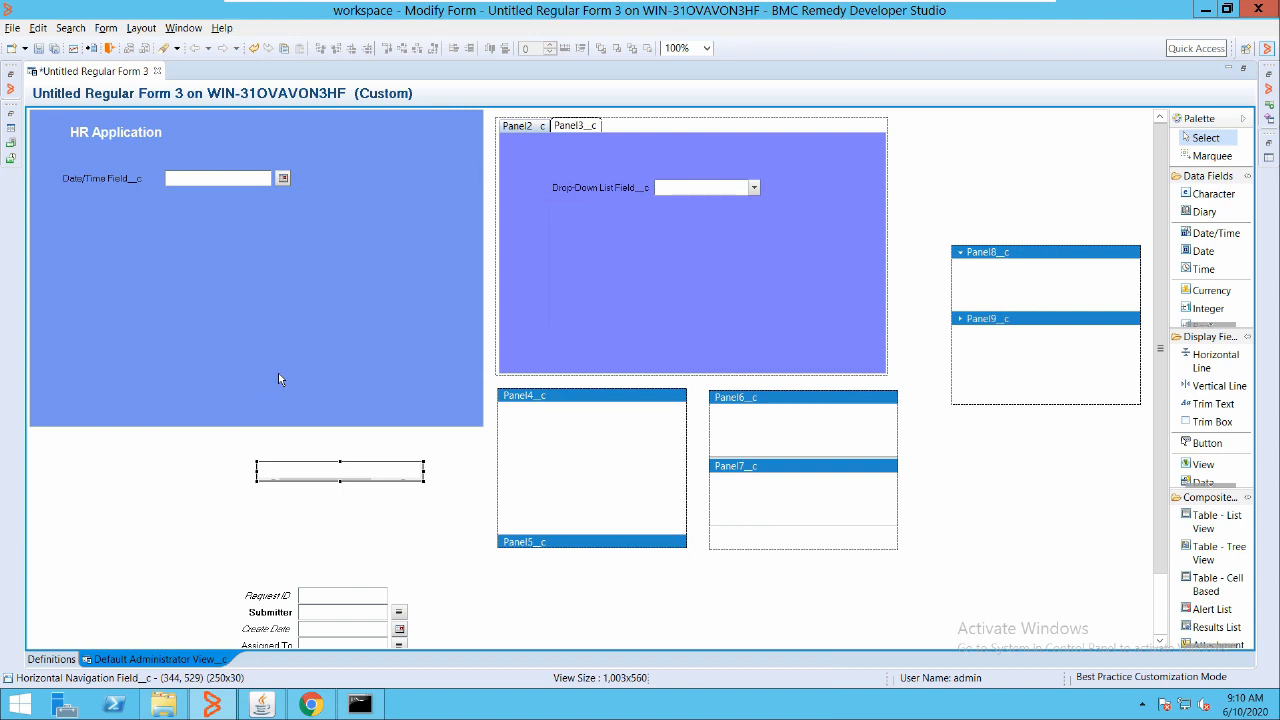
right_click(348, 465)
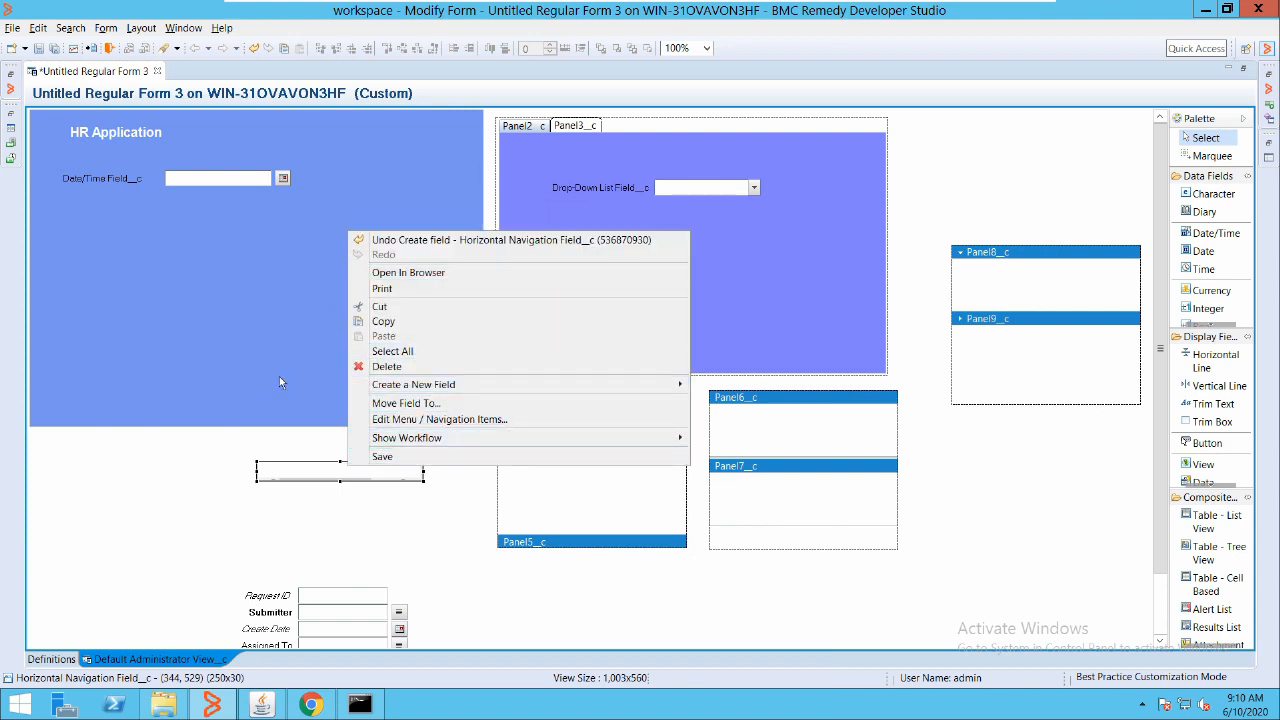
left_click(300, 385)
left_click(370, 470)
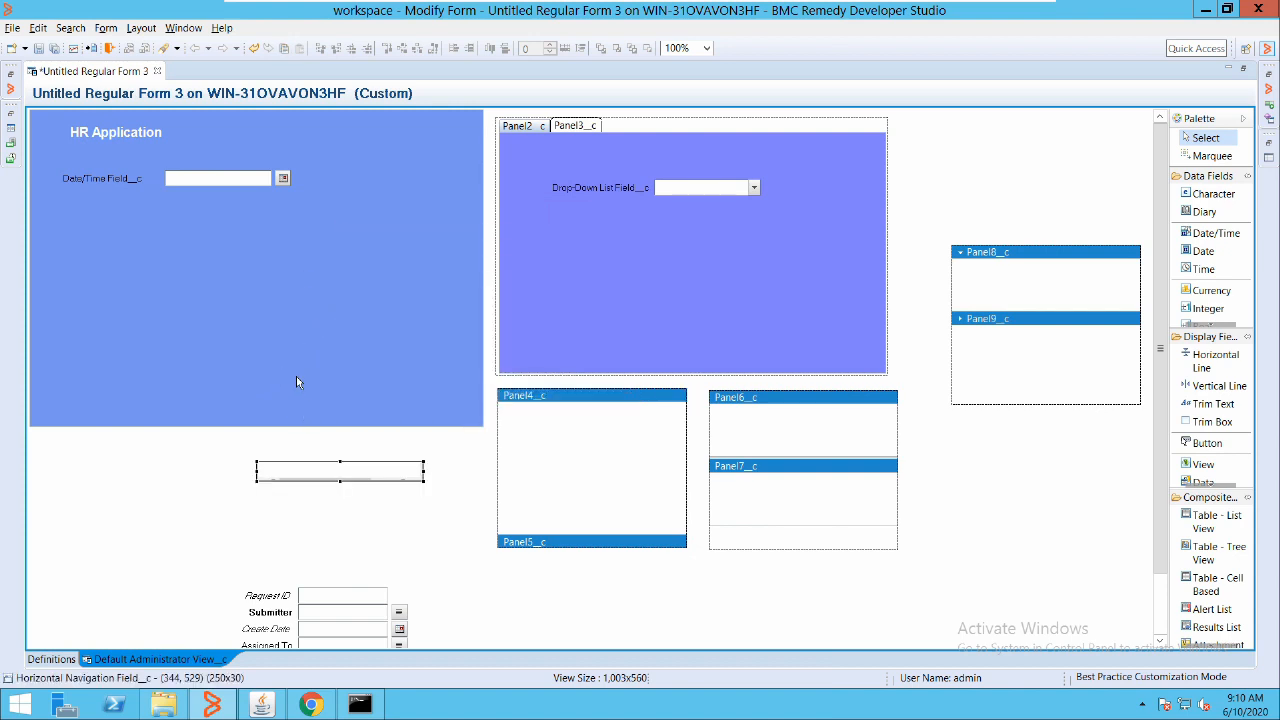
key("Delete")
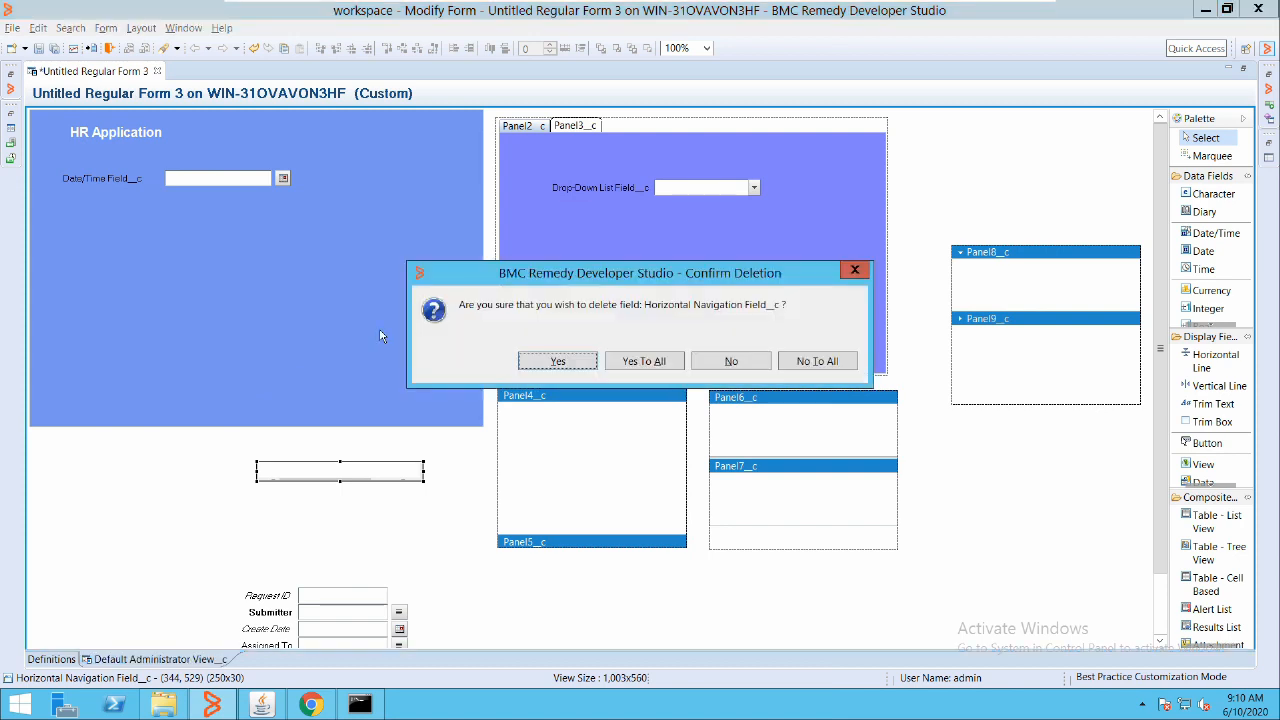
key("Return")
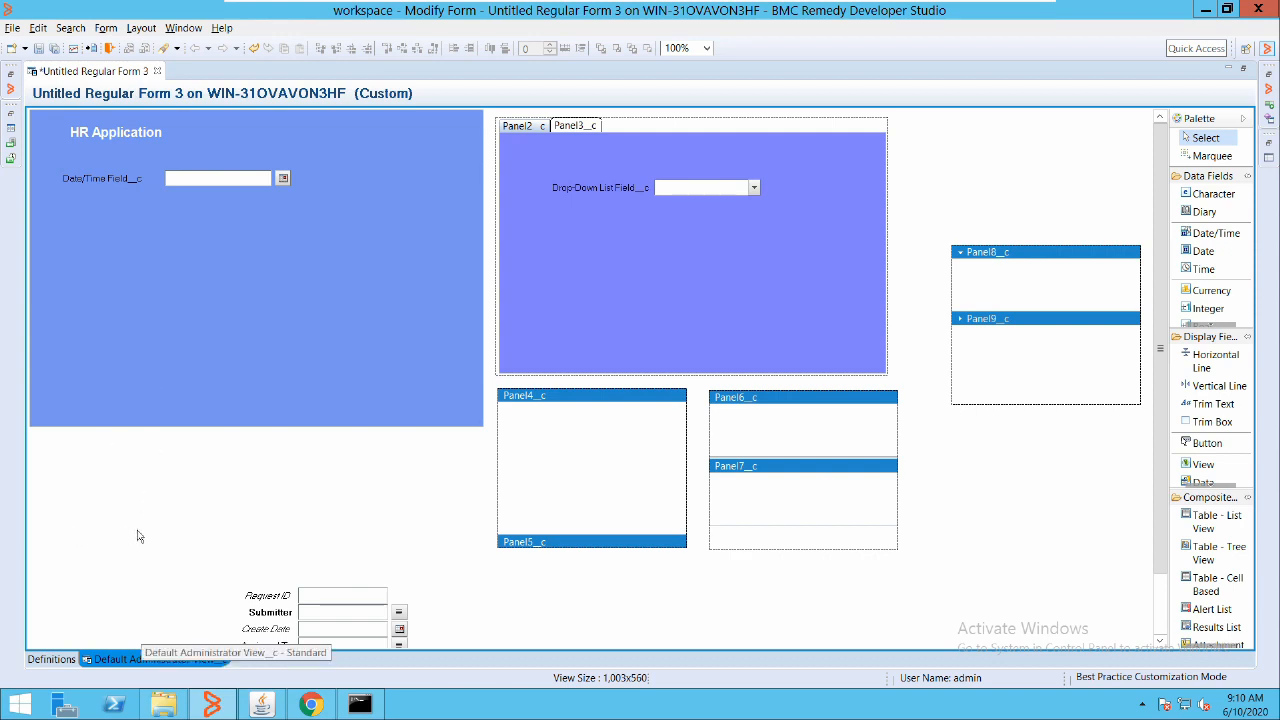
Create a new Standard (Recommended) view, Default Administrator View2_c, from the Form menu
left_click(92, 28)
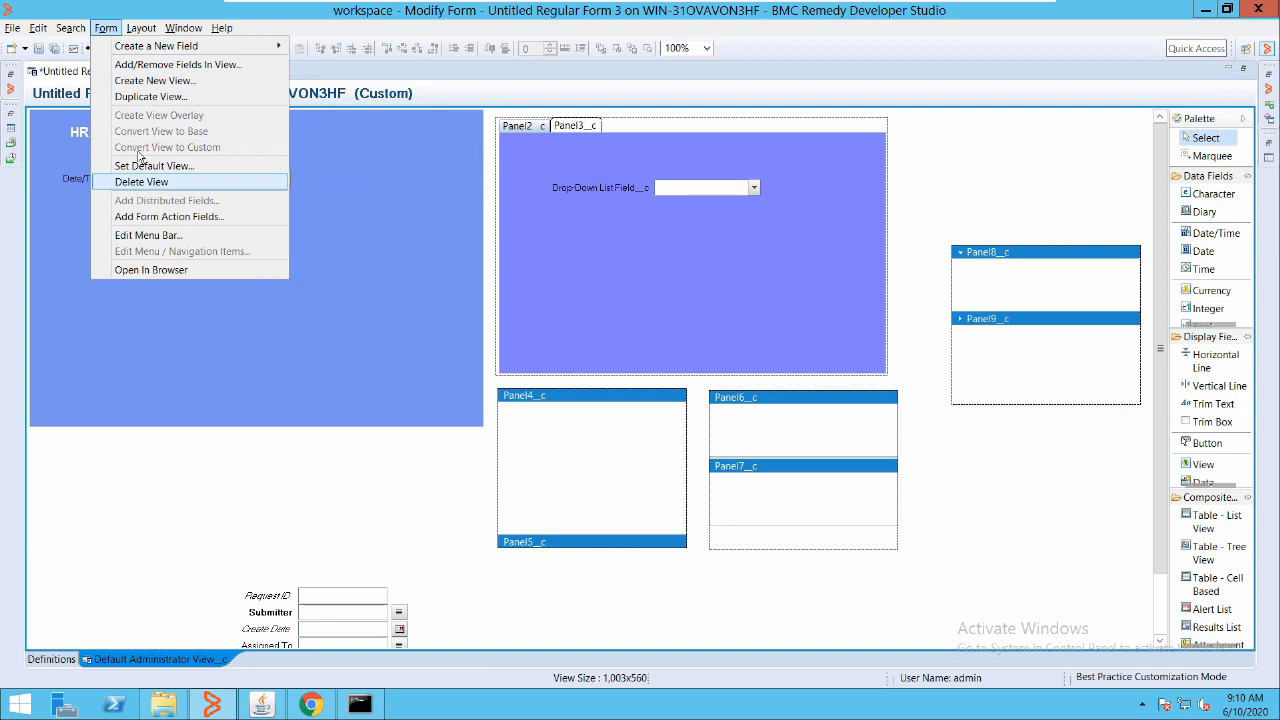
left_click(133, 78)
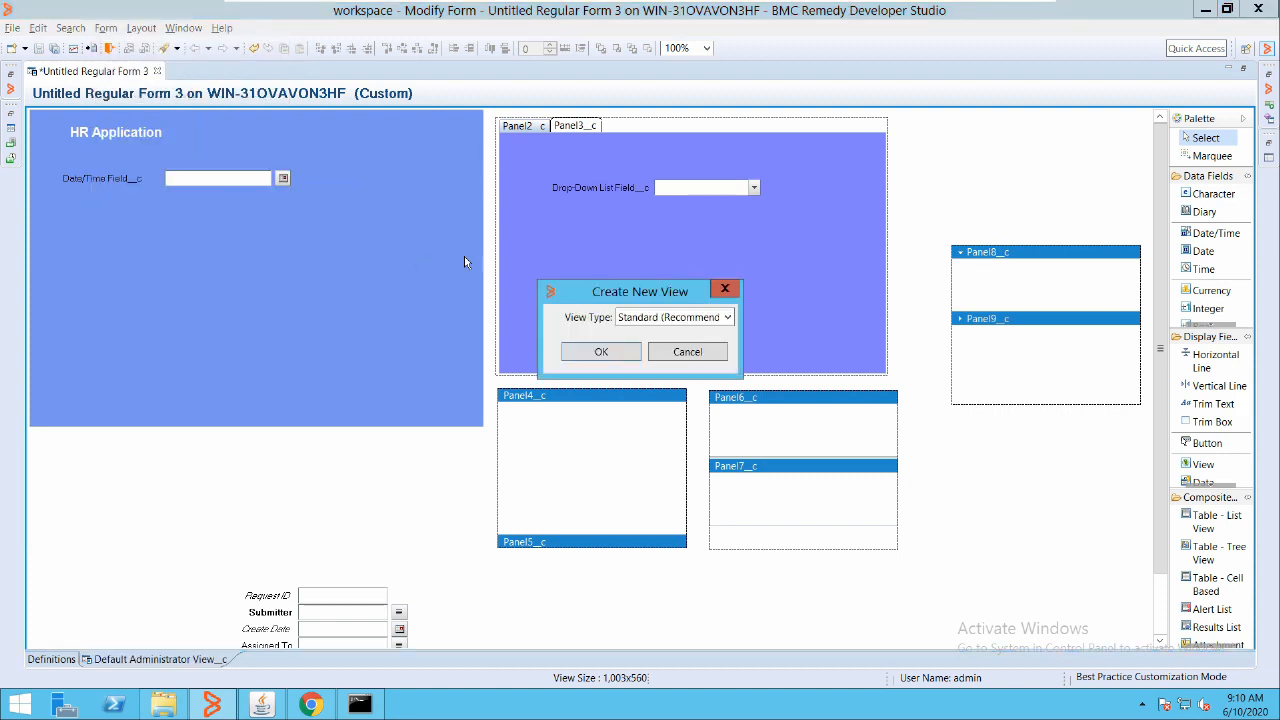
left_click(696, 317)
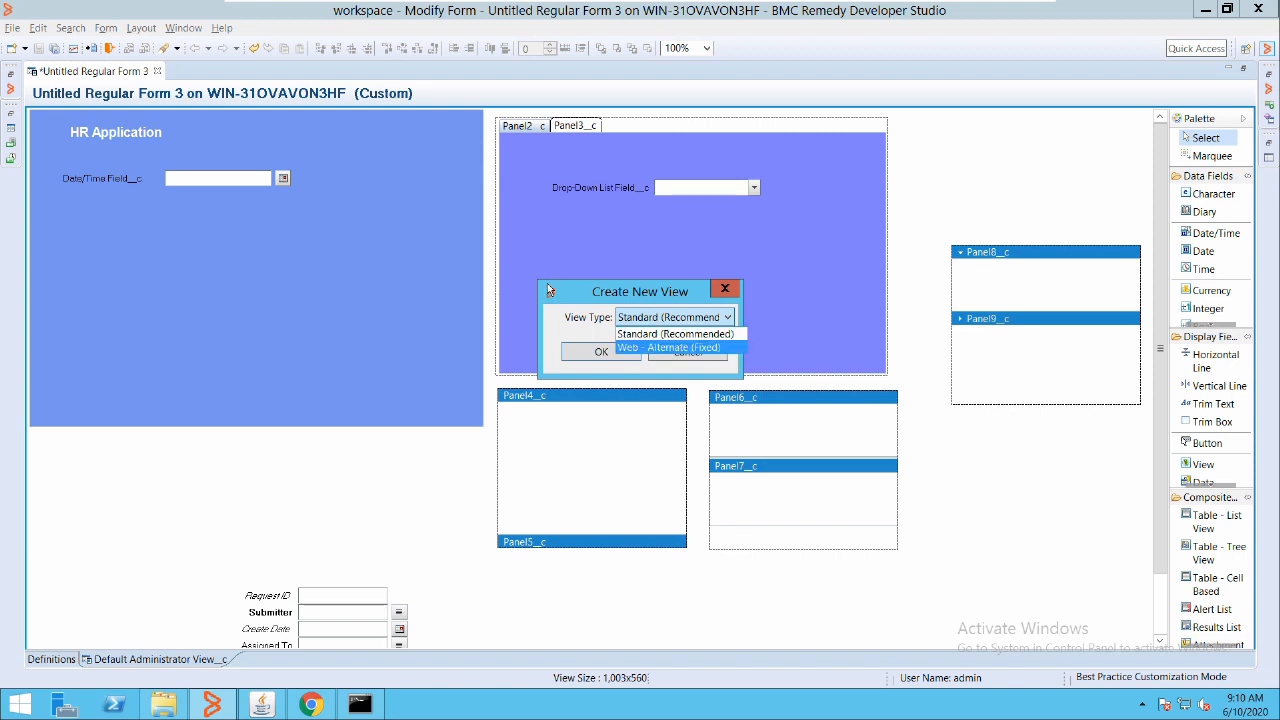
left_click(662, 334)
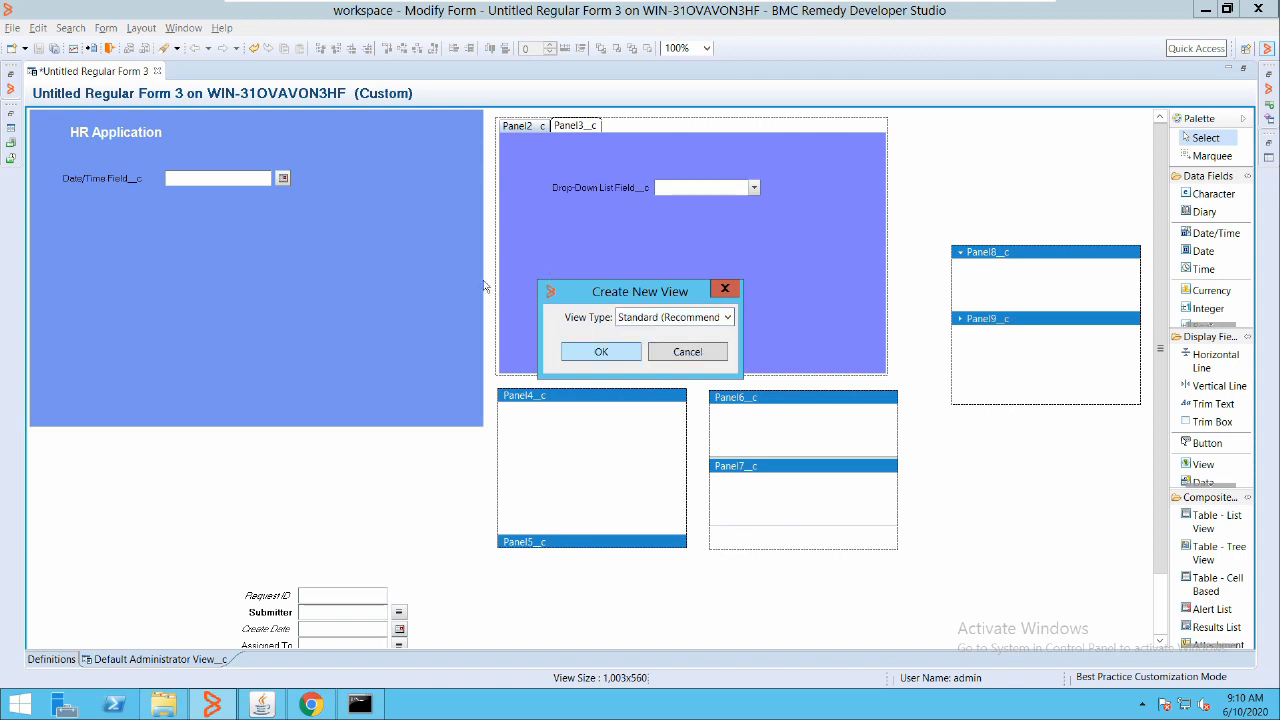
key("Return")
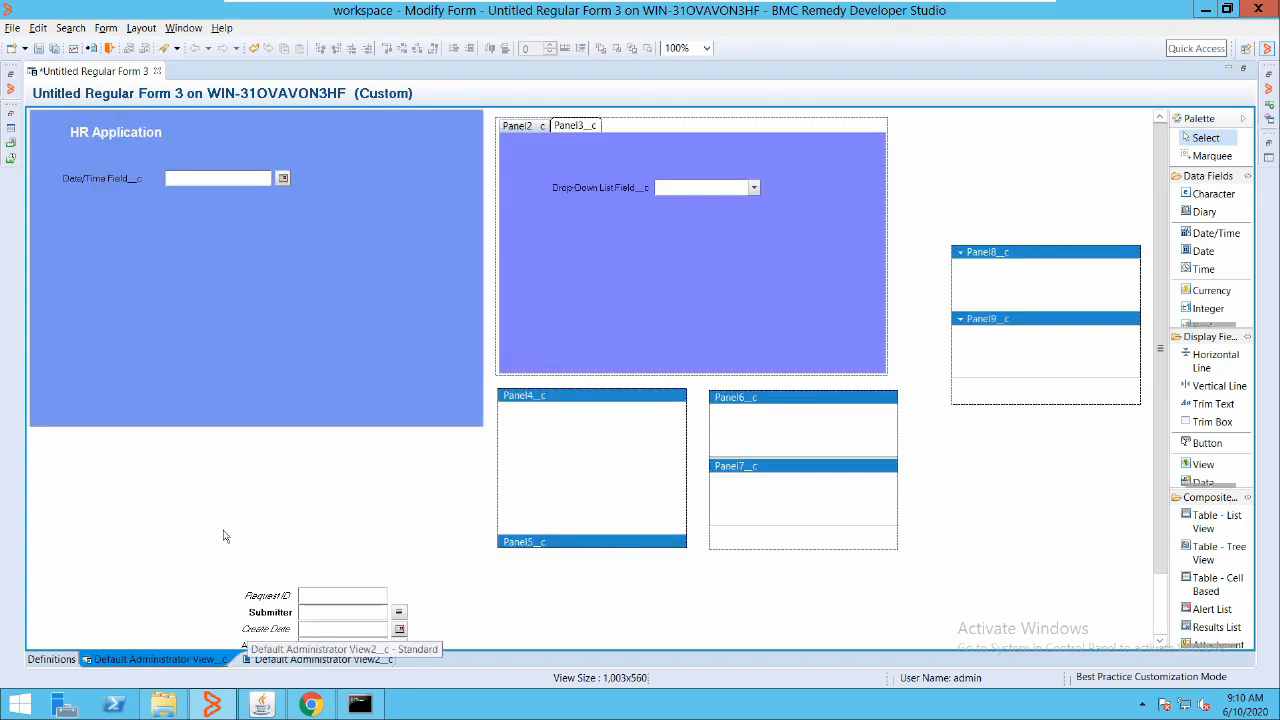
Add Default Administrator View2_c to Panel4_c's Views property so it shows 2 view(s) defined
left_click(280, 660)
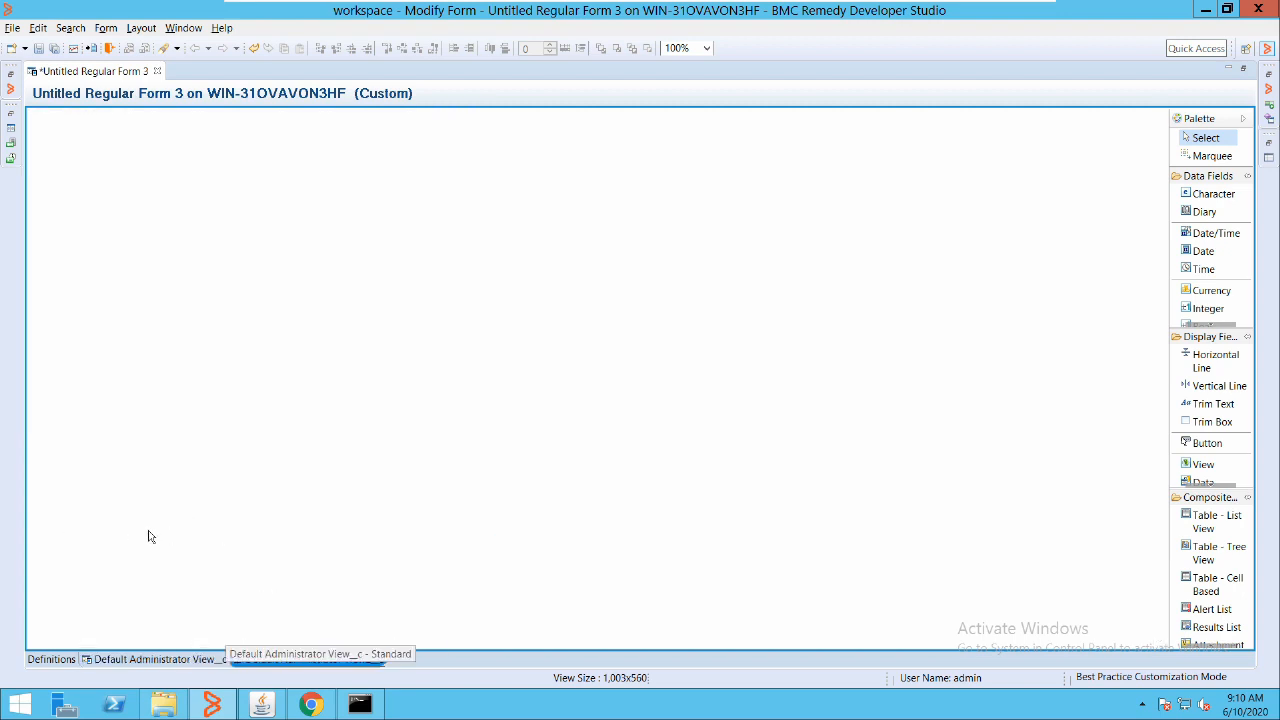
left_click(178, 660)
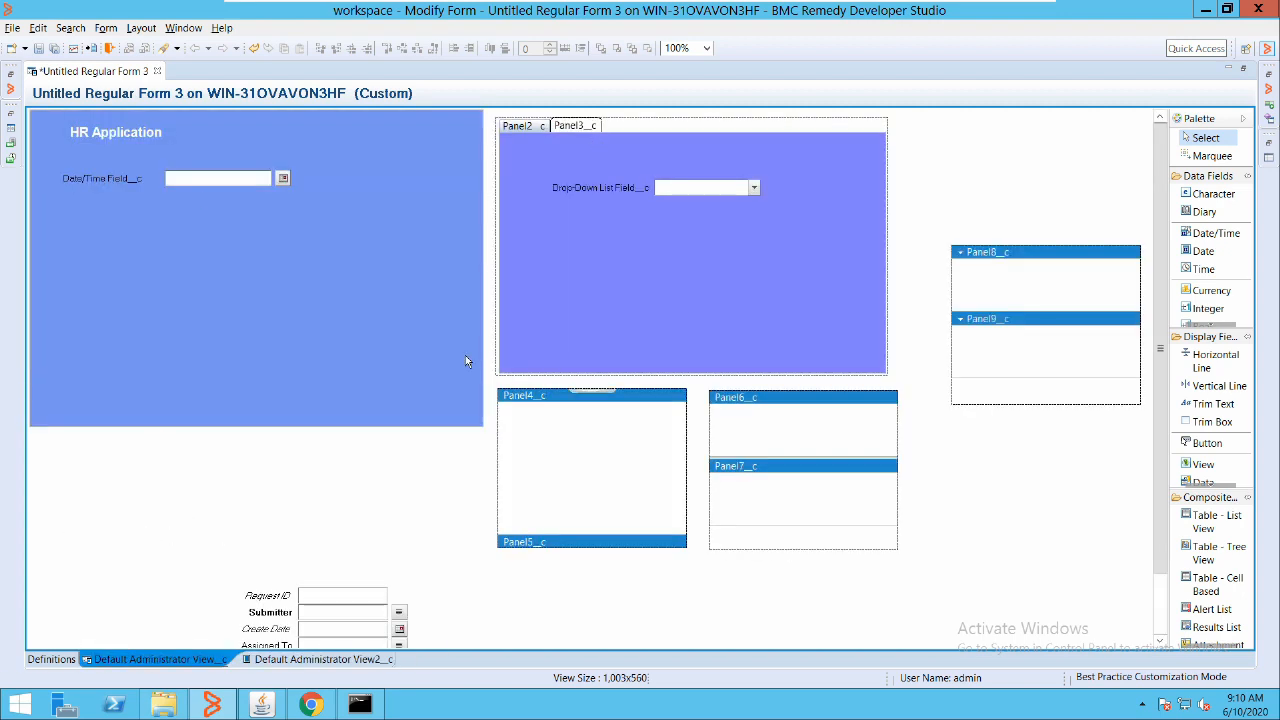
left_click(581, 444)
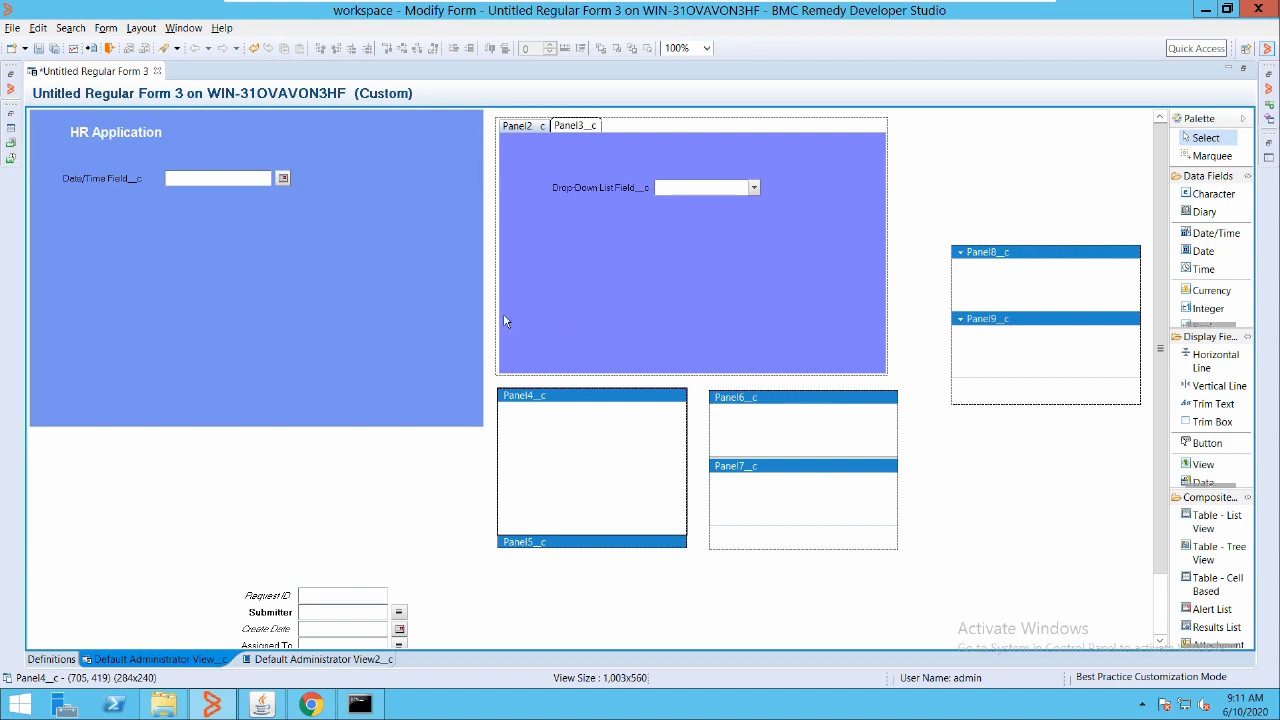
key("alt+Return")
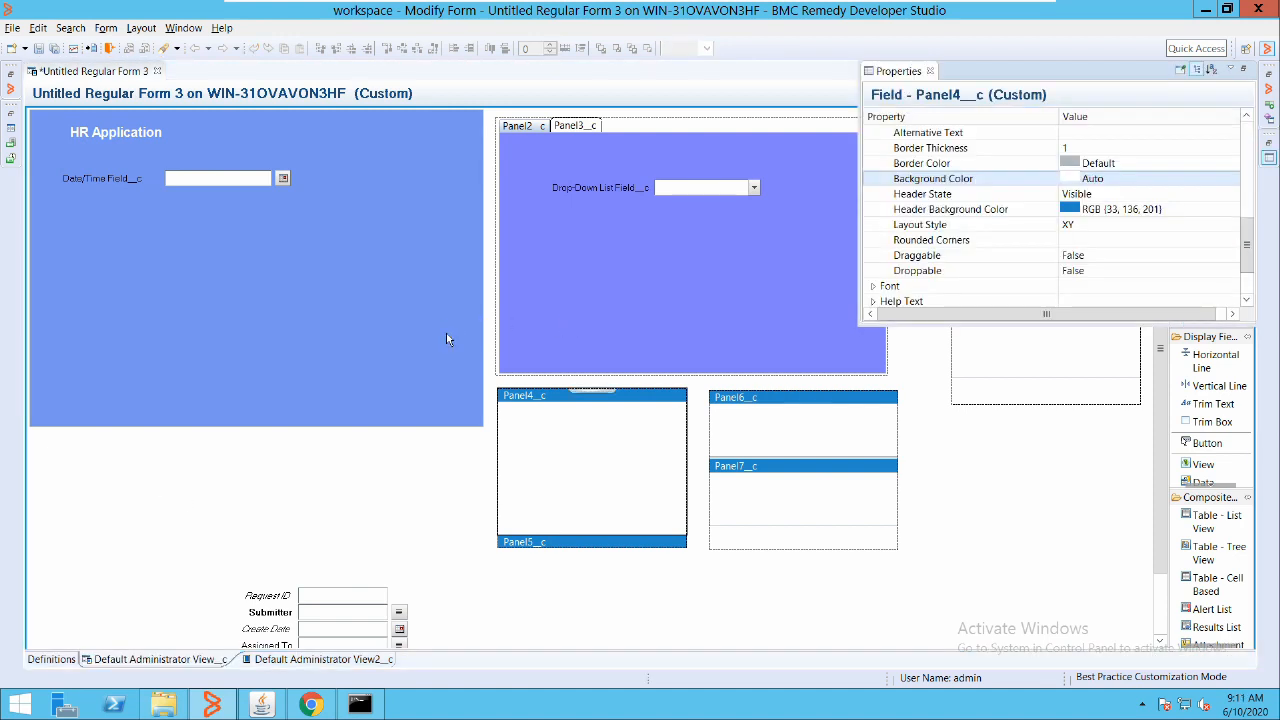
scroll(1000, 200, "down", 2)
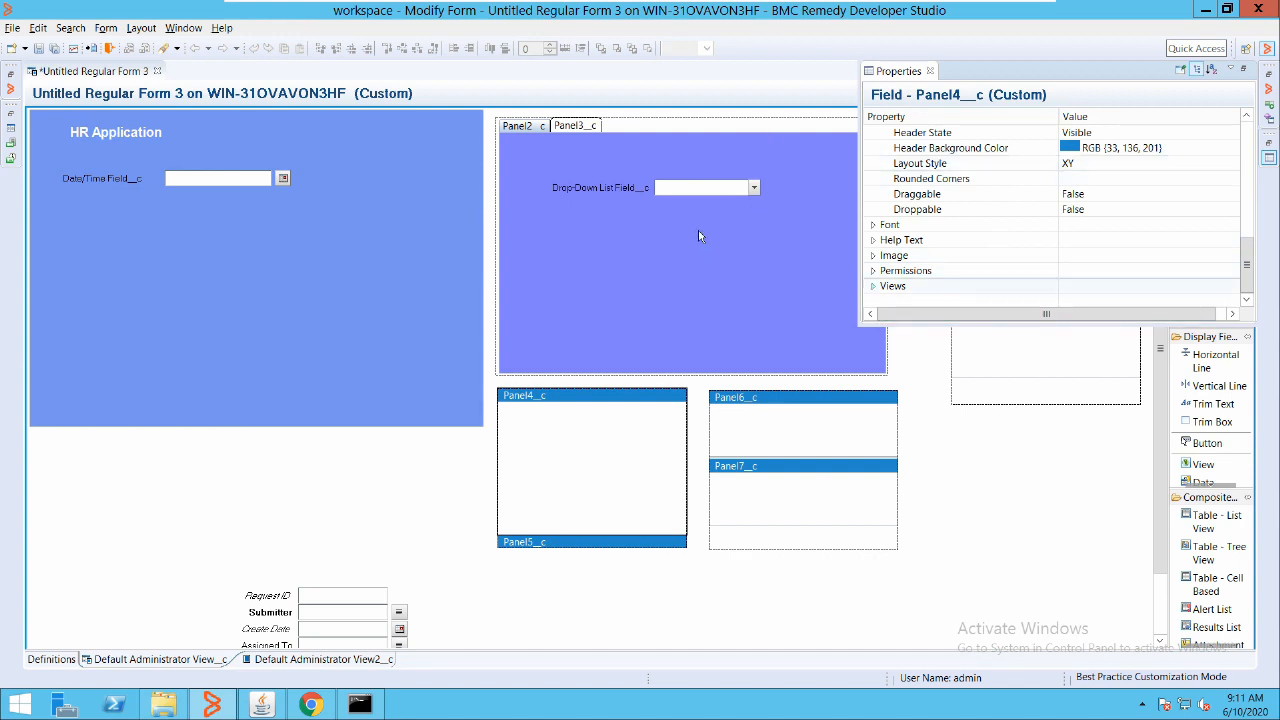
scroll(972, 228, "up", 1)
scroll(972, 228, "down", 2)
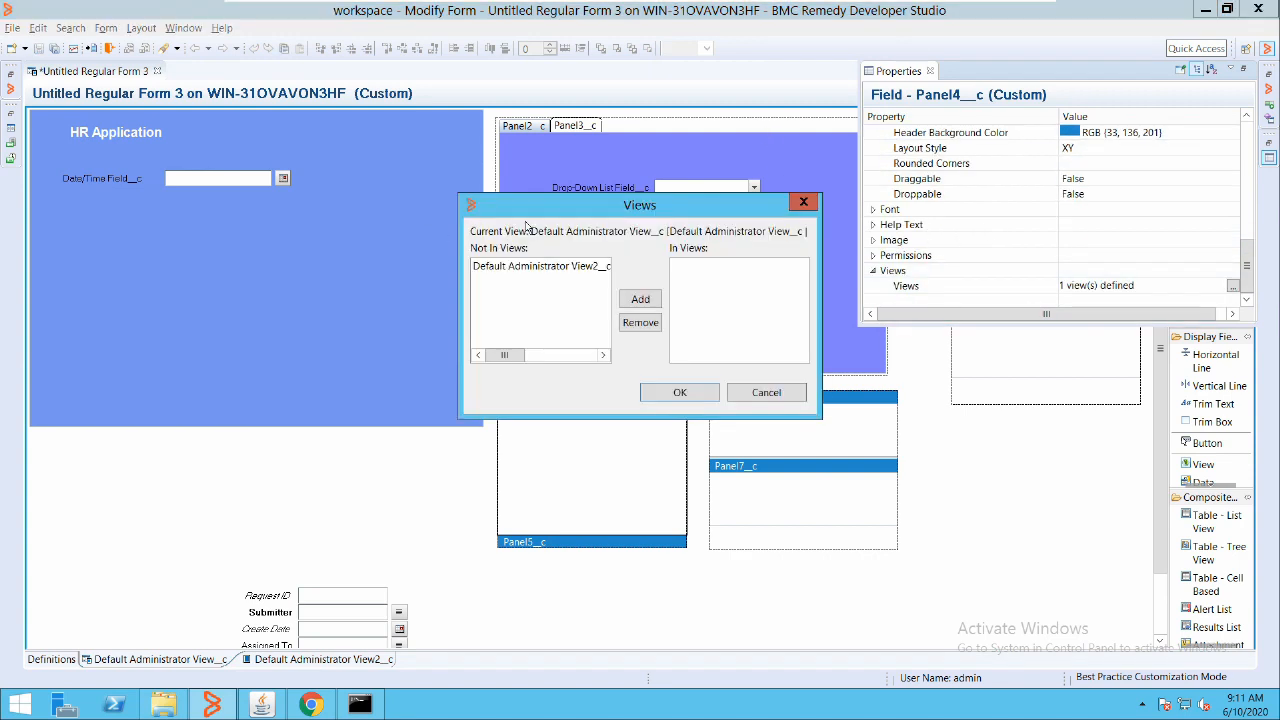
left_click(520, 266)
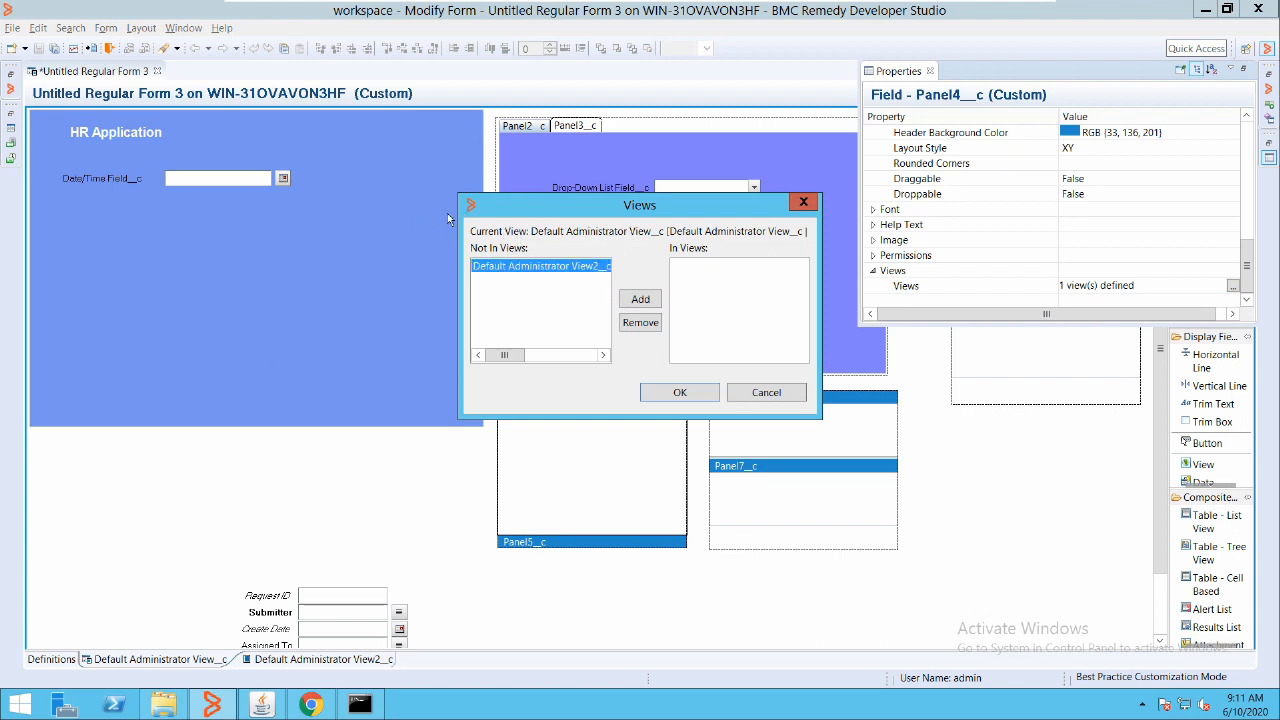
left_click(640, 299)
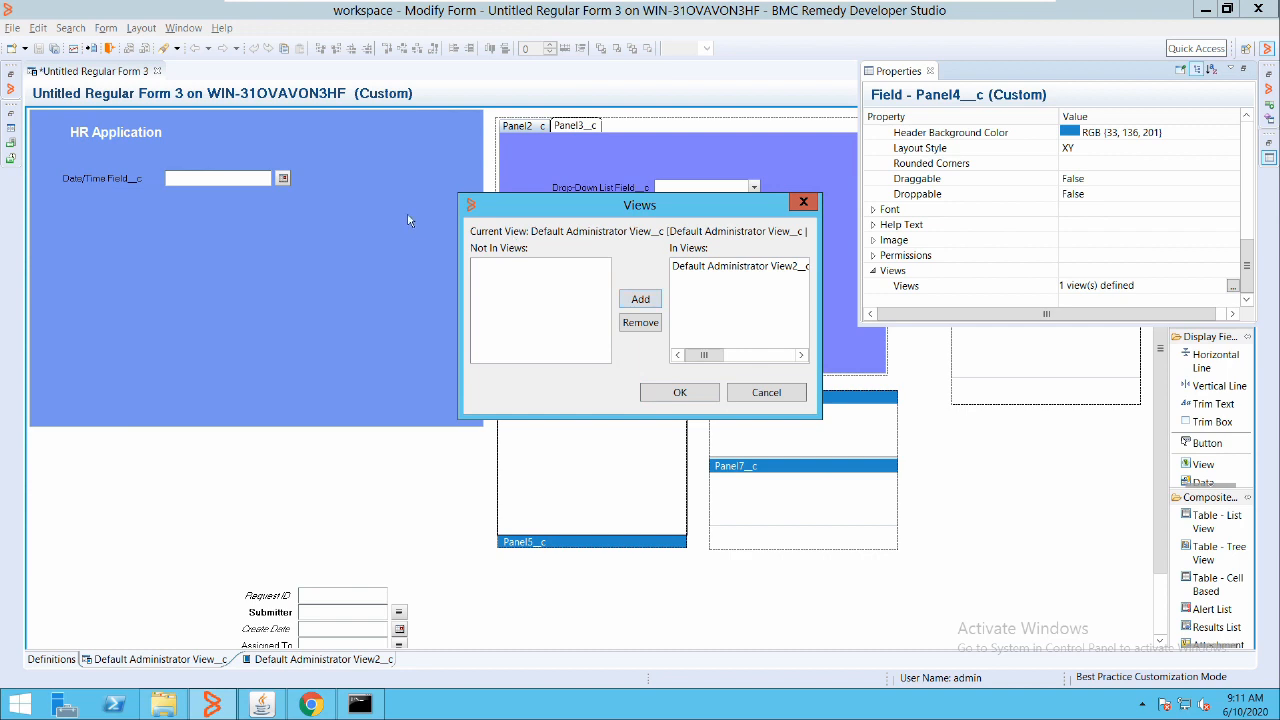
key("Return")
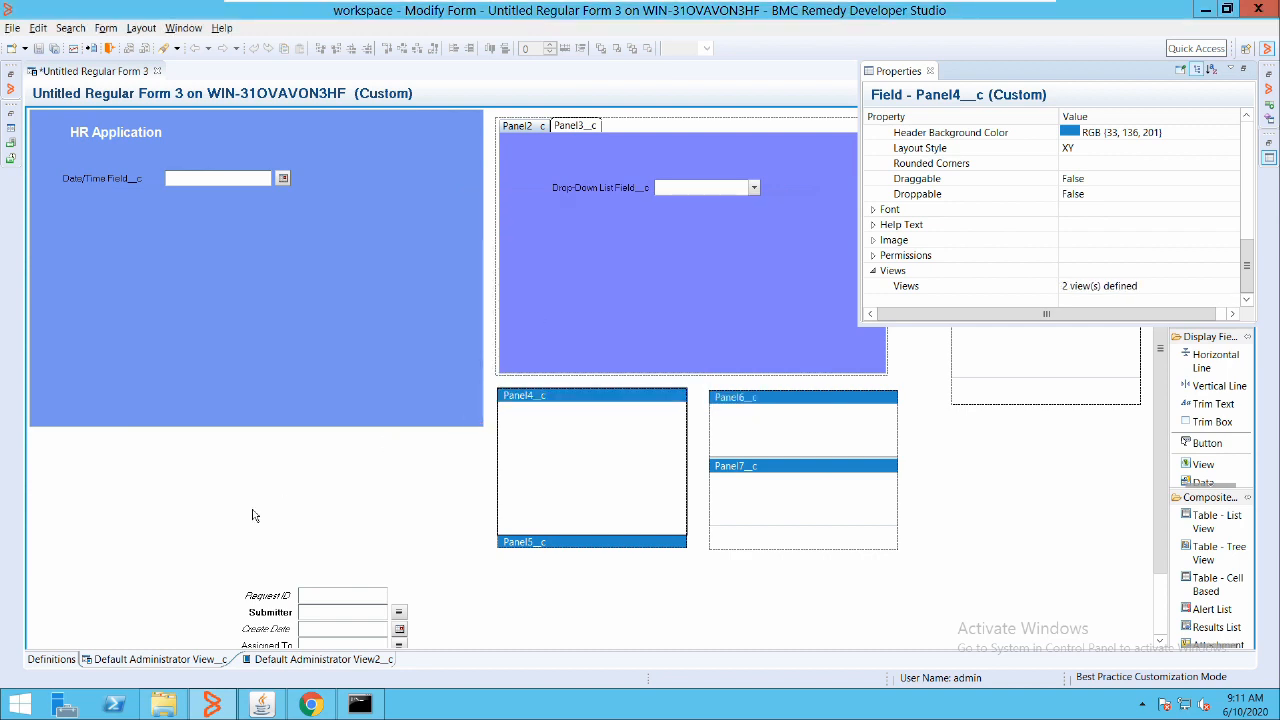
left_click(155, 660)
left_click(308, 660)
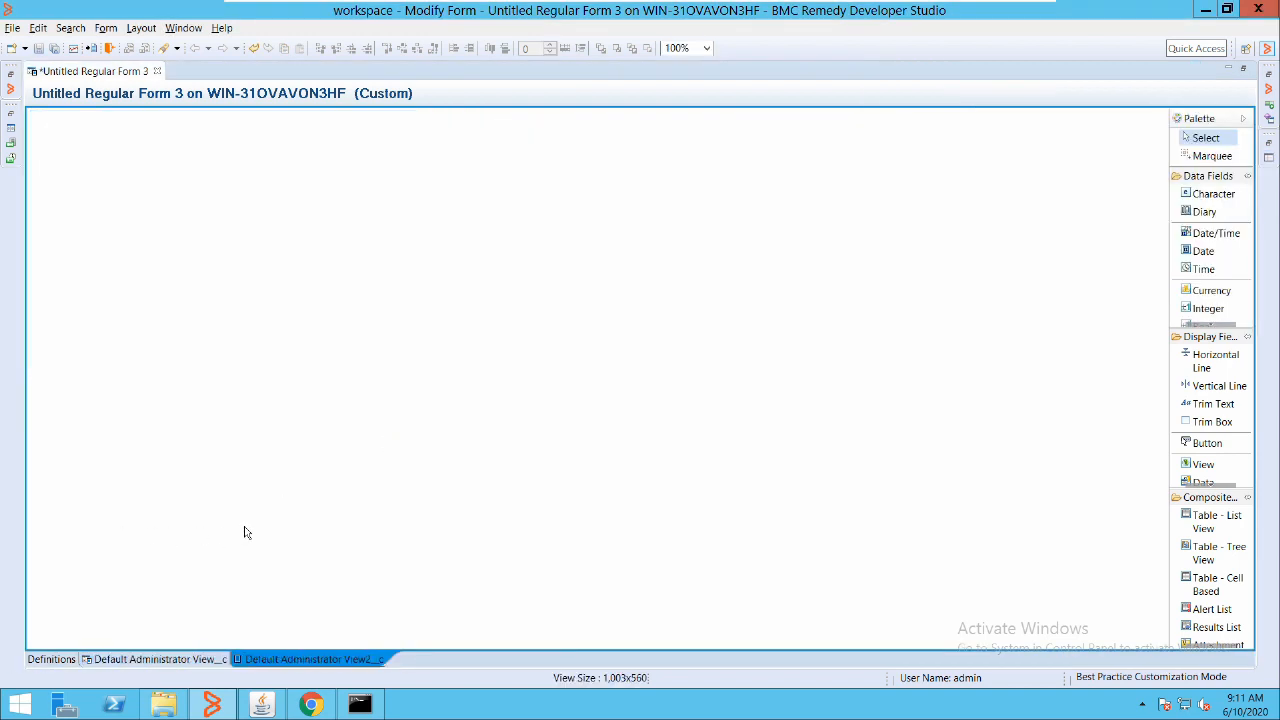
right_click(313, 262)
left_click(186, 231)
left_click(144, 660)
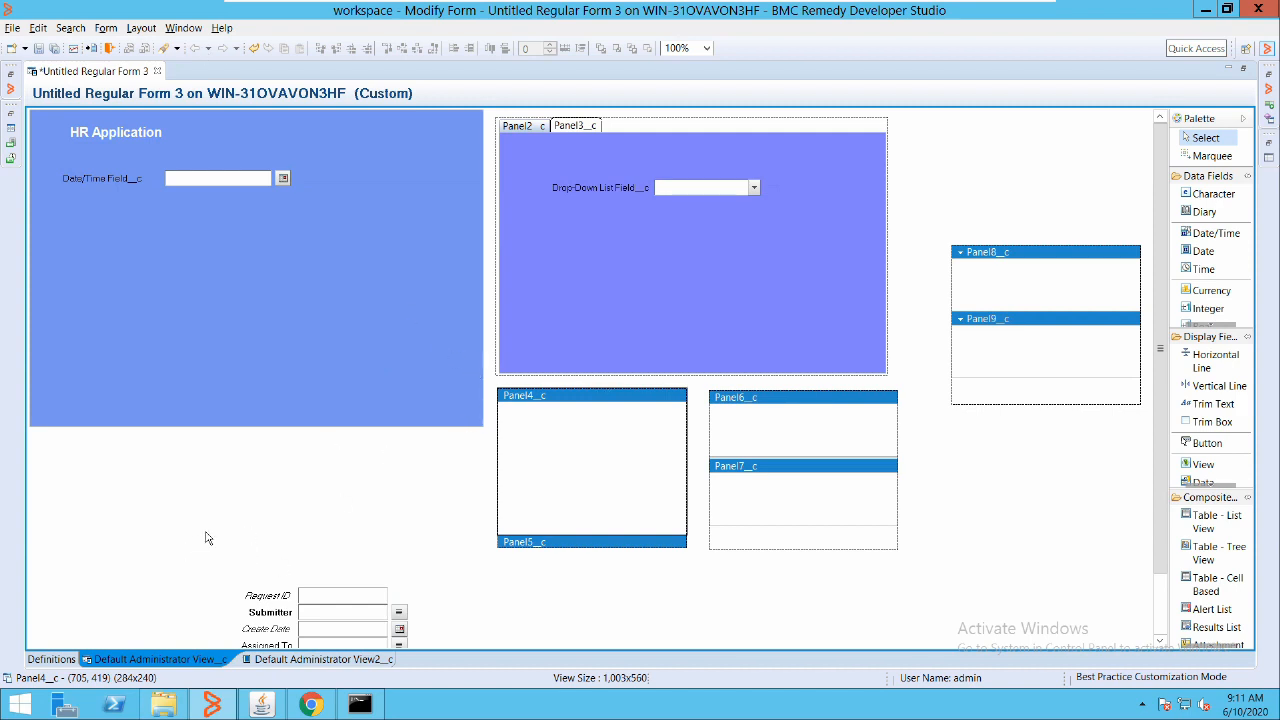
left_click(318, 659)
right_click(193, 189)
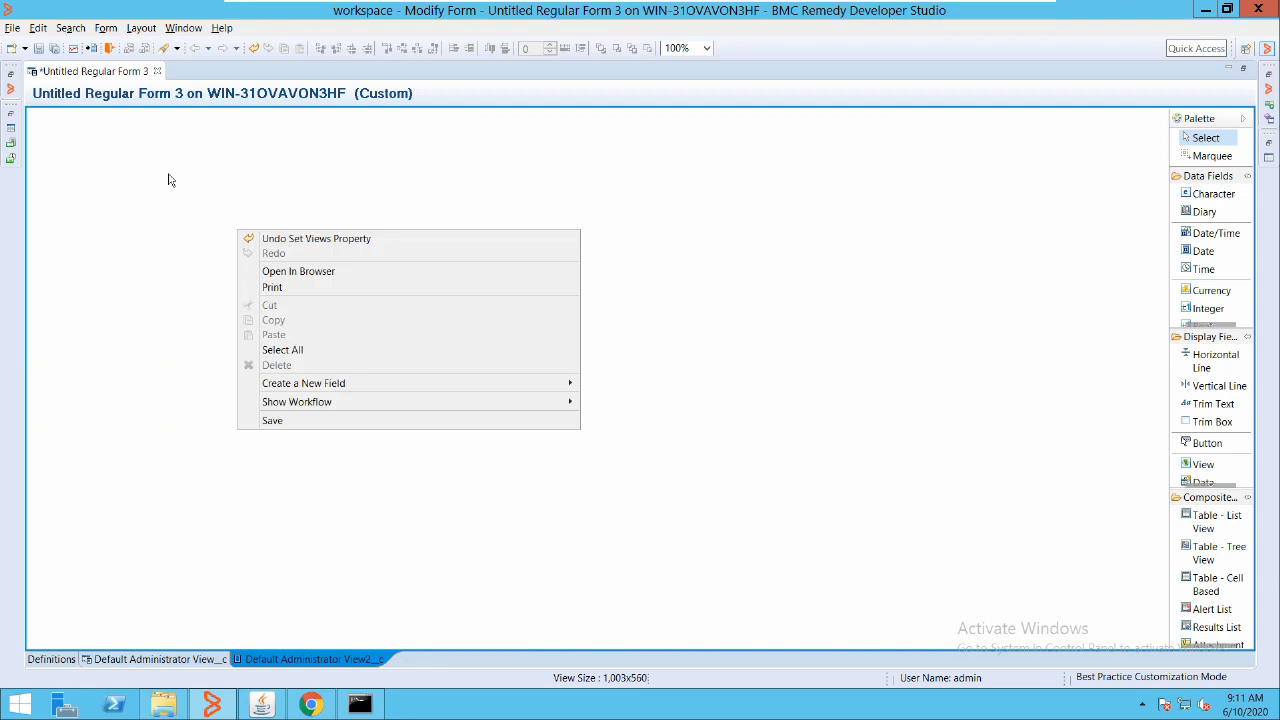
left_click(67, 143)
left_click(92, 27)
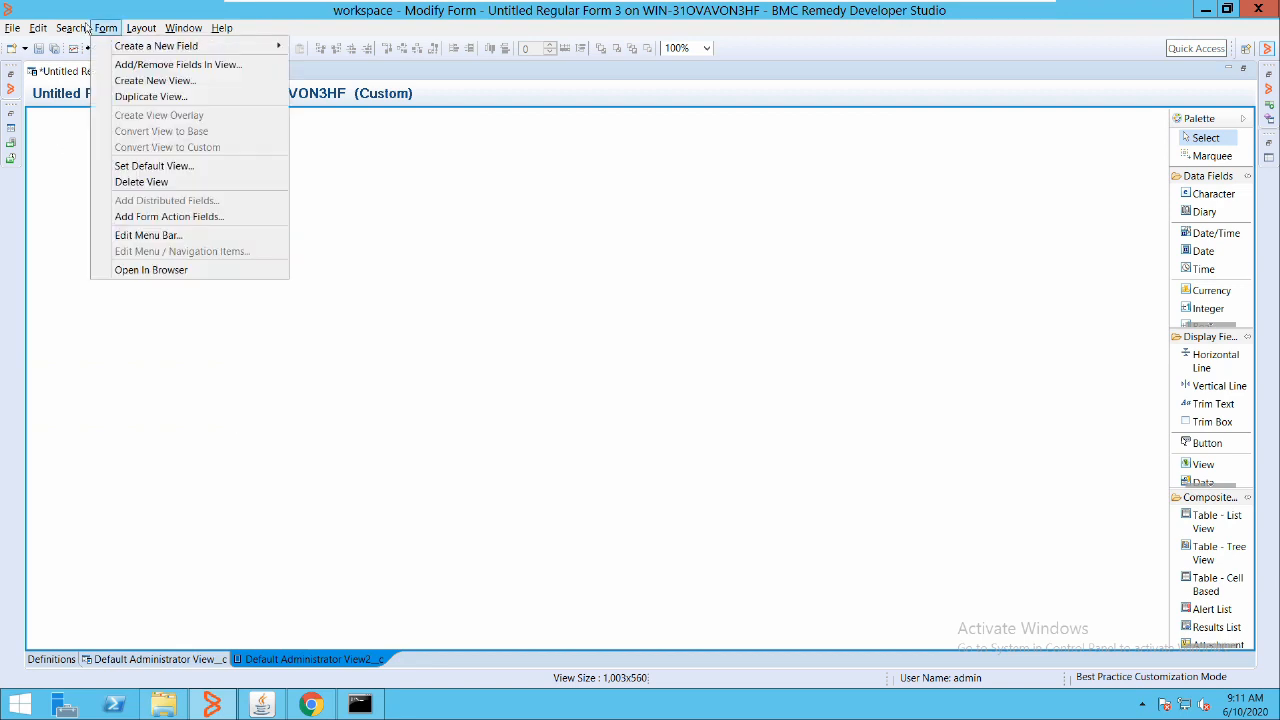
left_click(393, 266)
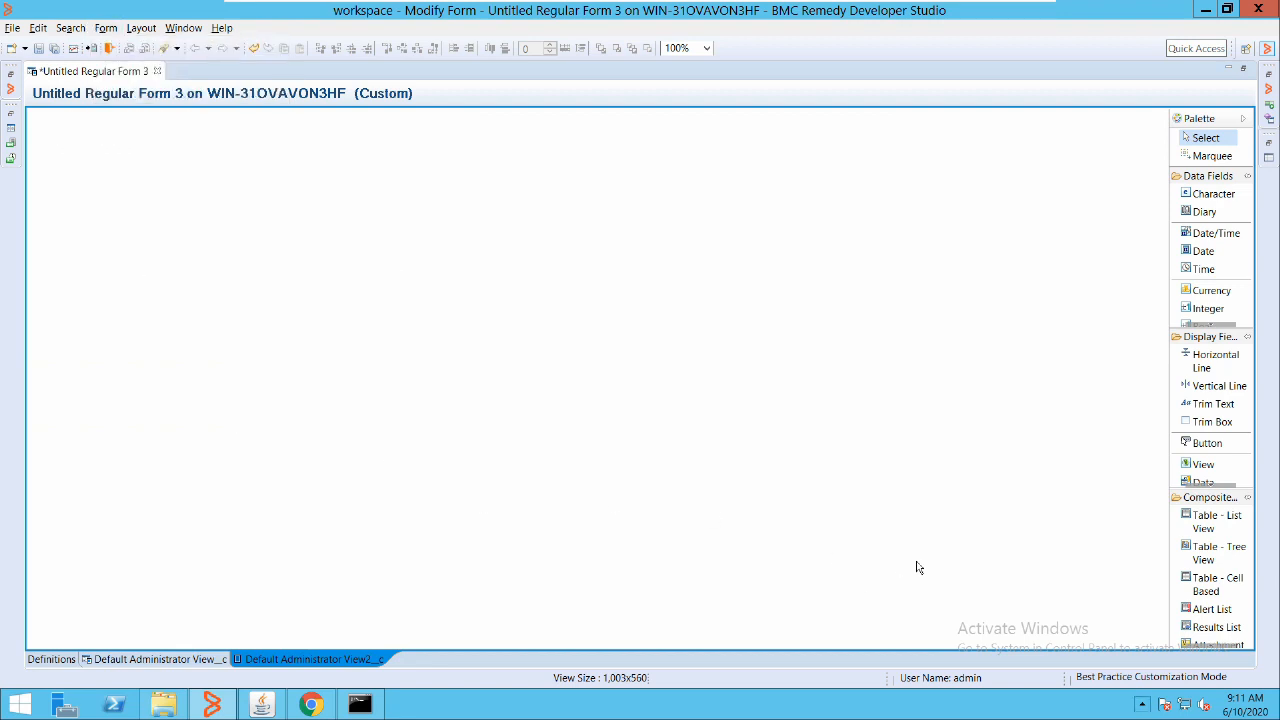
left_click(1142, 705)
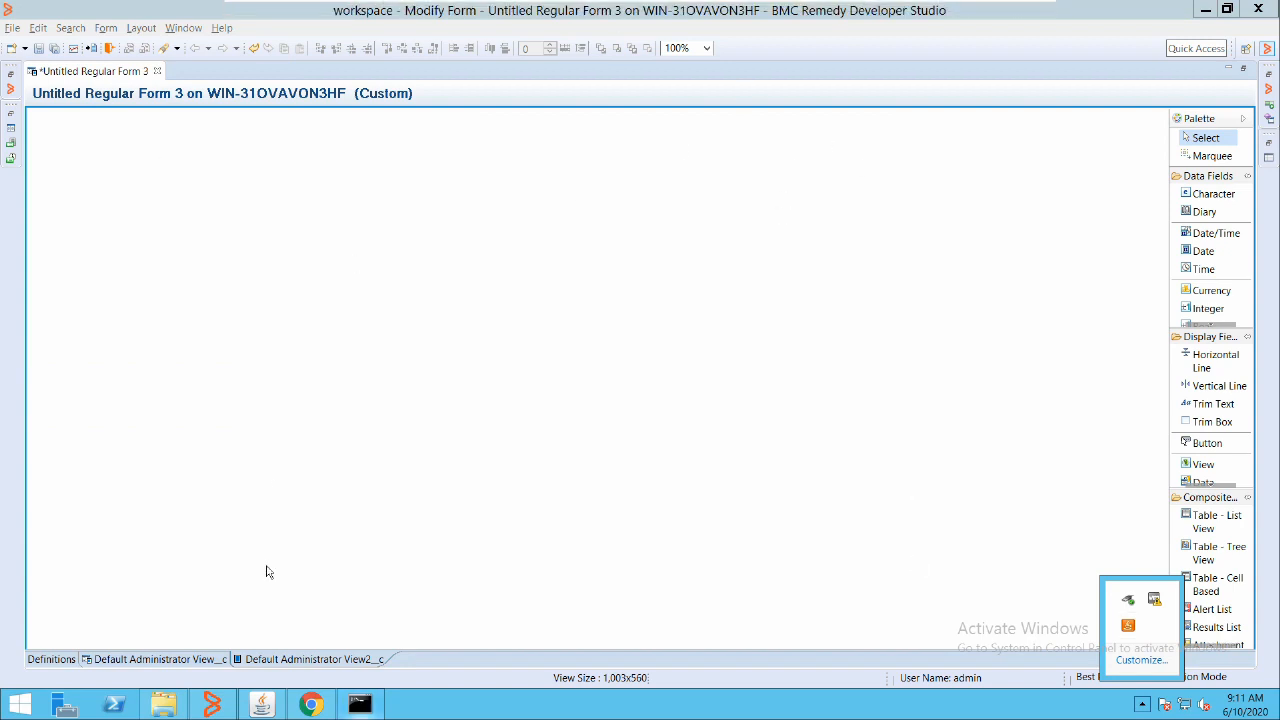
left_click(158, 659)
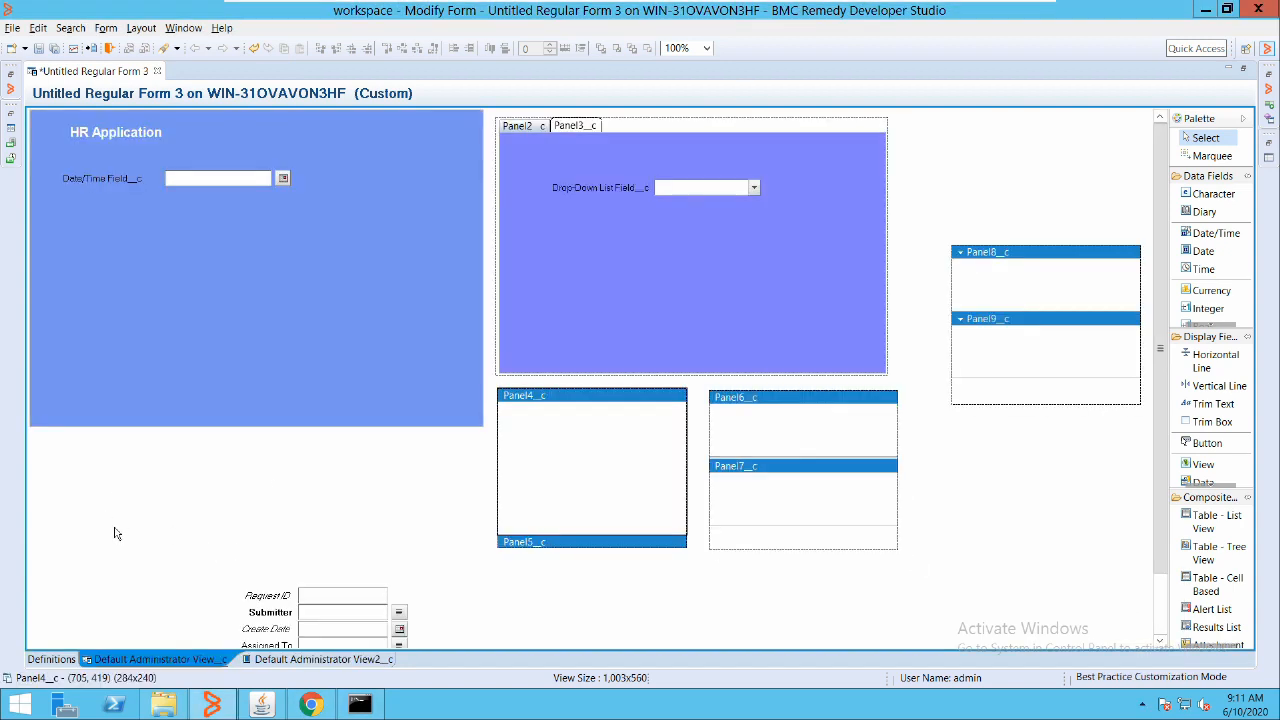
left_click(556, 236)
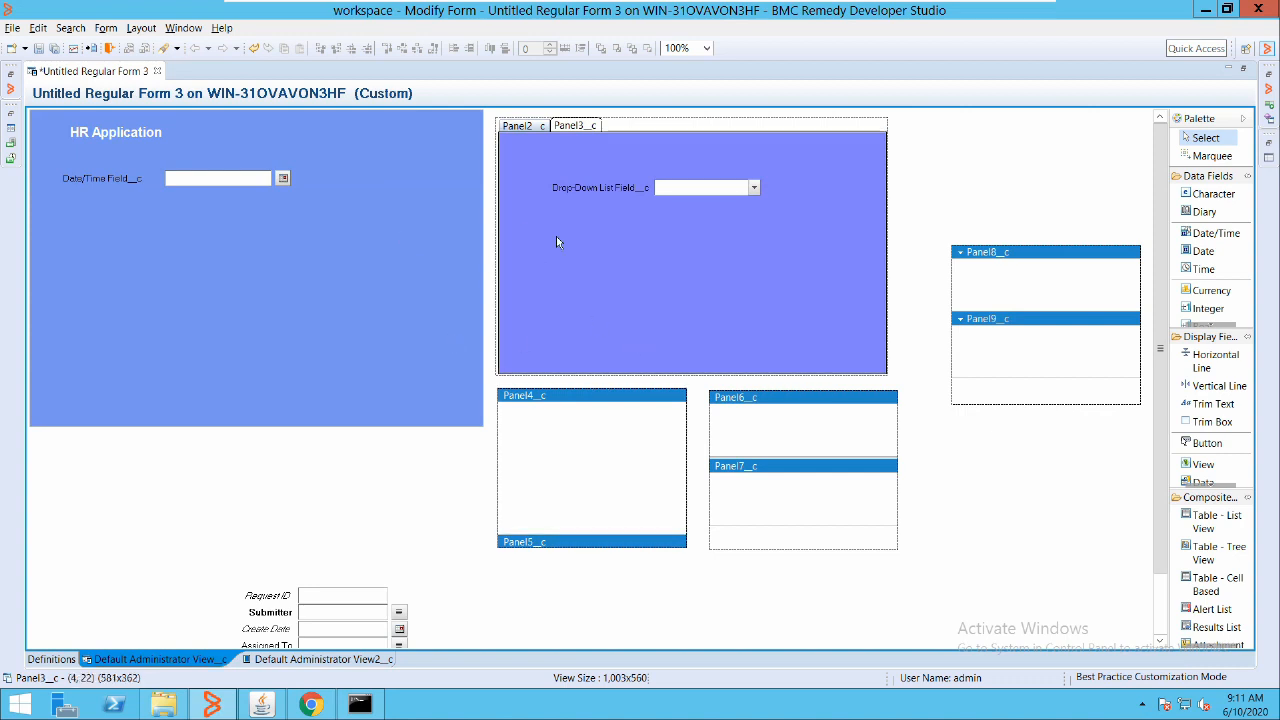
left_click(547, 103)
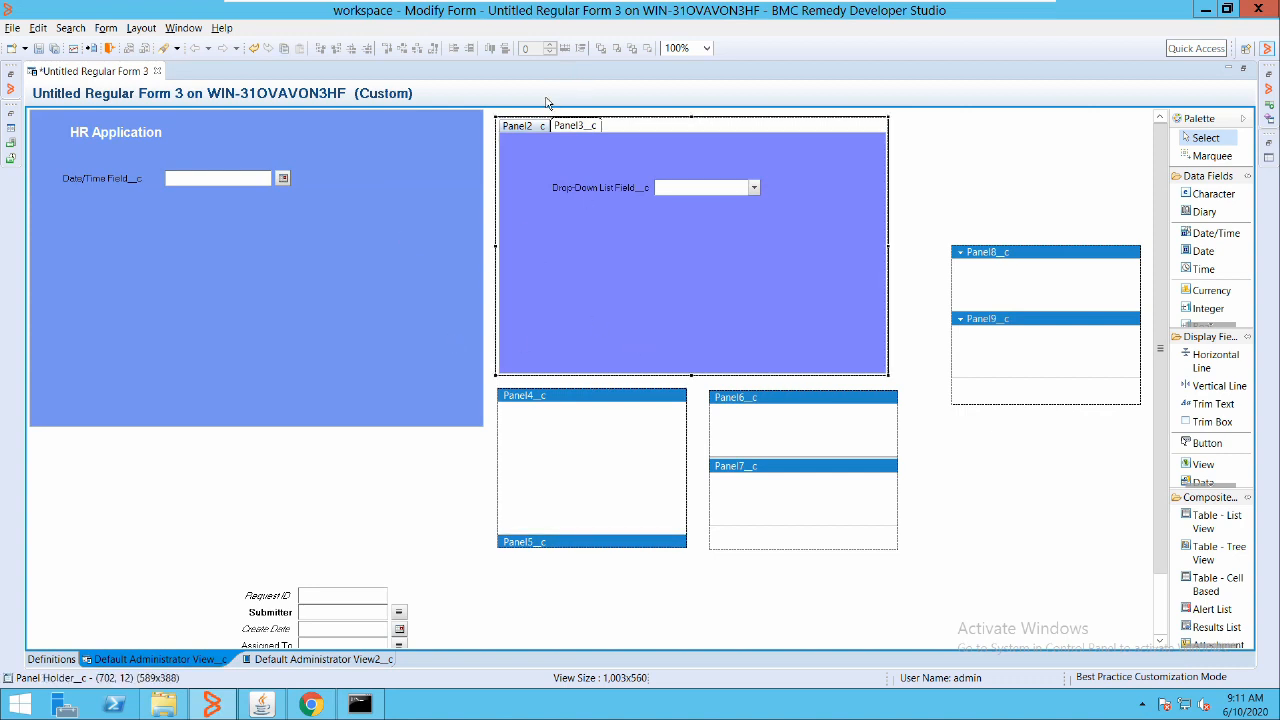
Include the tabbed panel holder in Default Administrator View2__c, then display that view
double_click(547, 103)
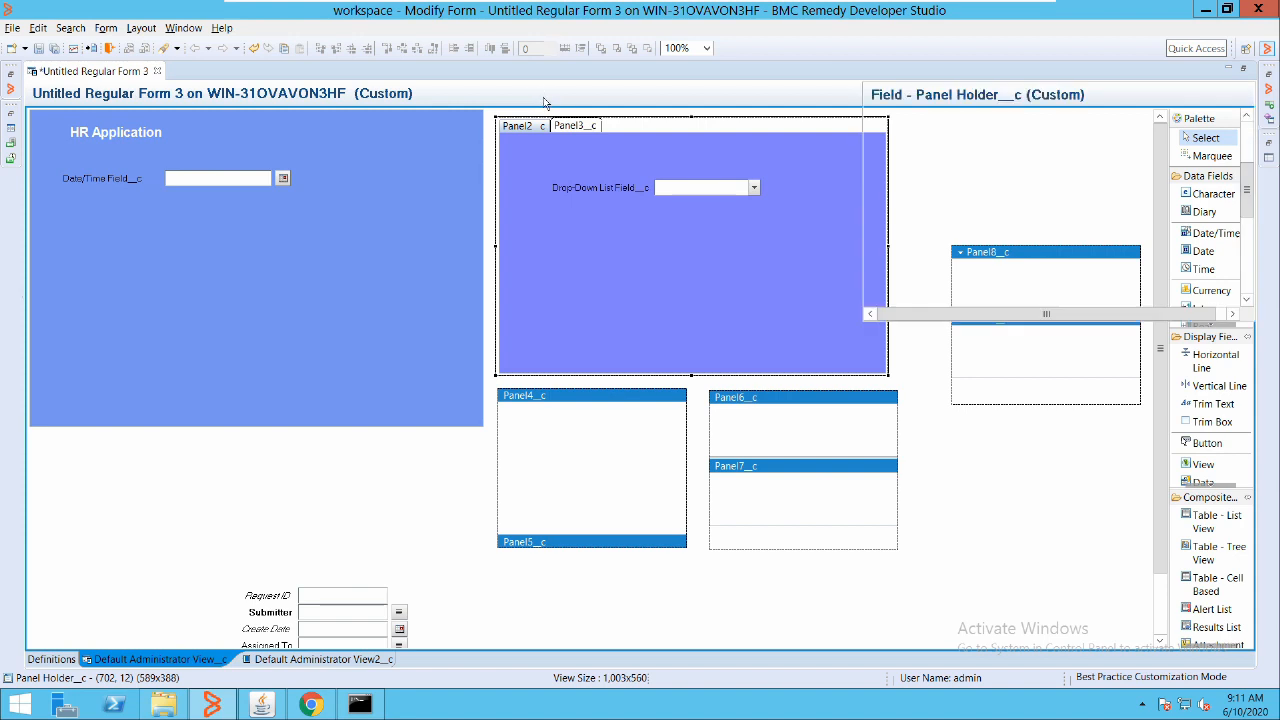
scroll(914, 135, "down", 5)
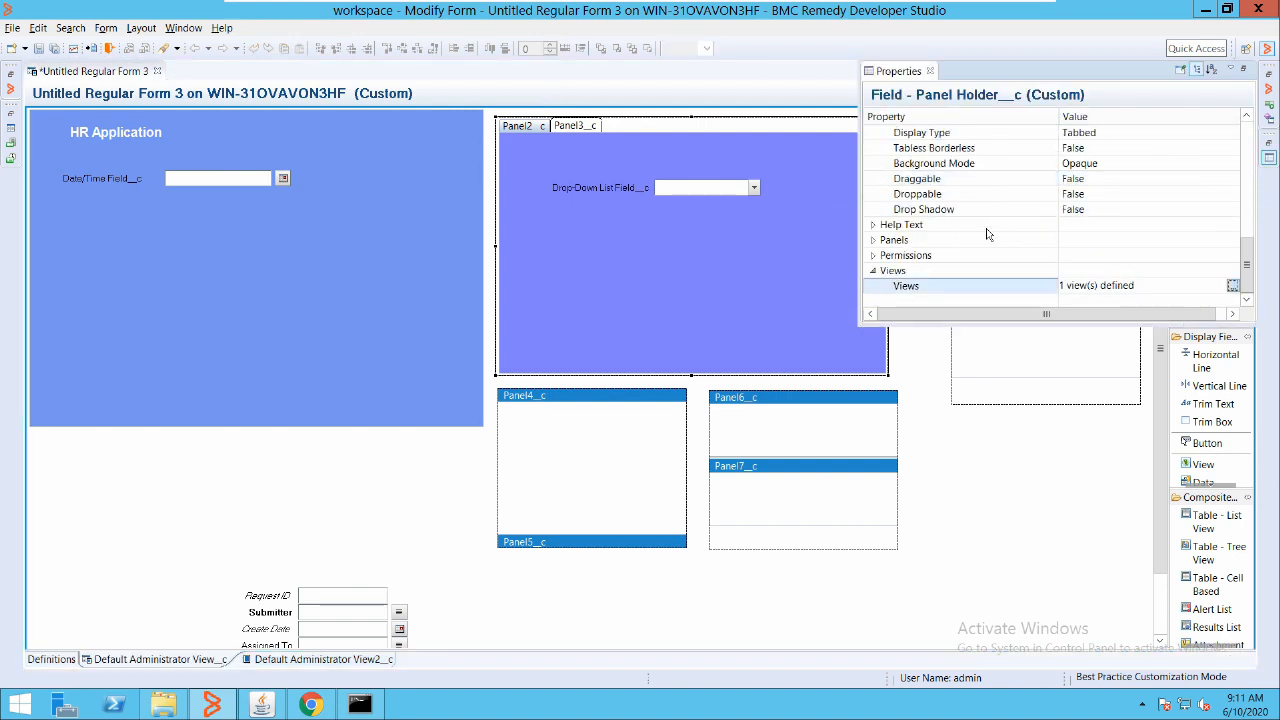
left_click(1232, 285)
left_click(540, 265)
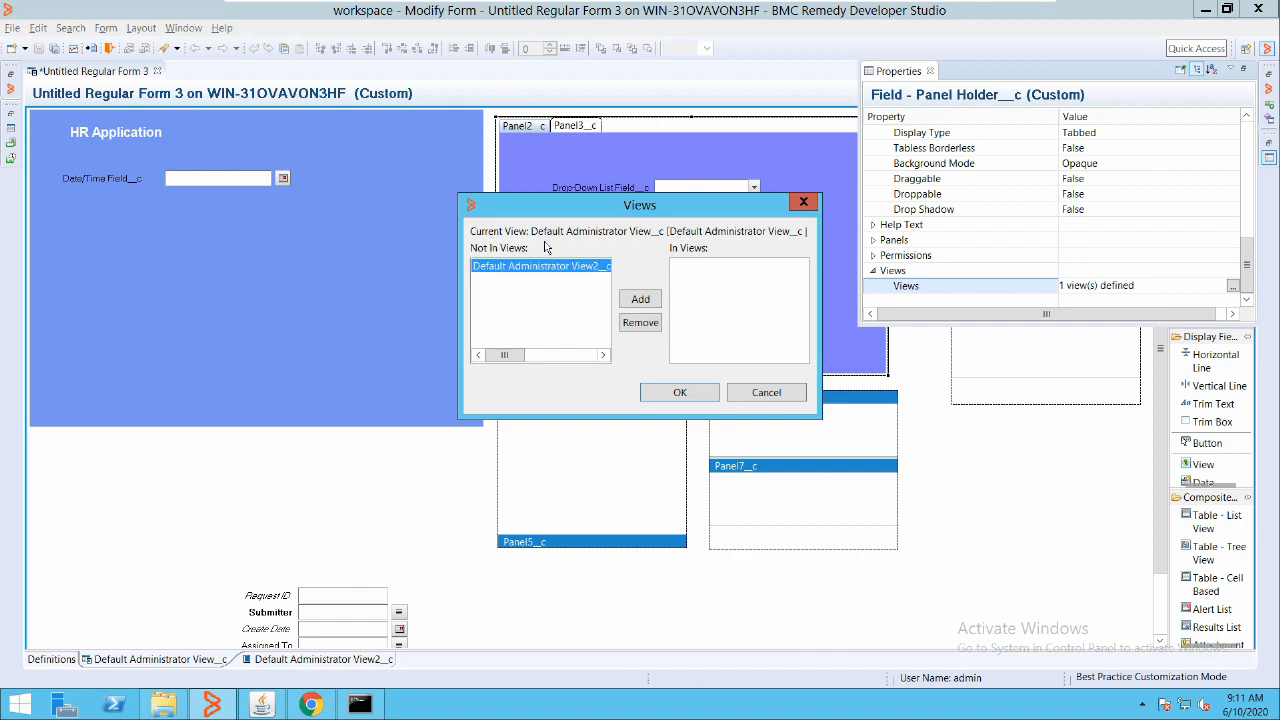
left_click(642, 300)
key("Return")
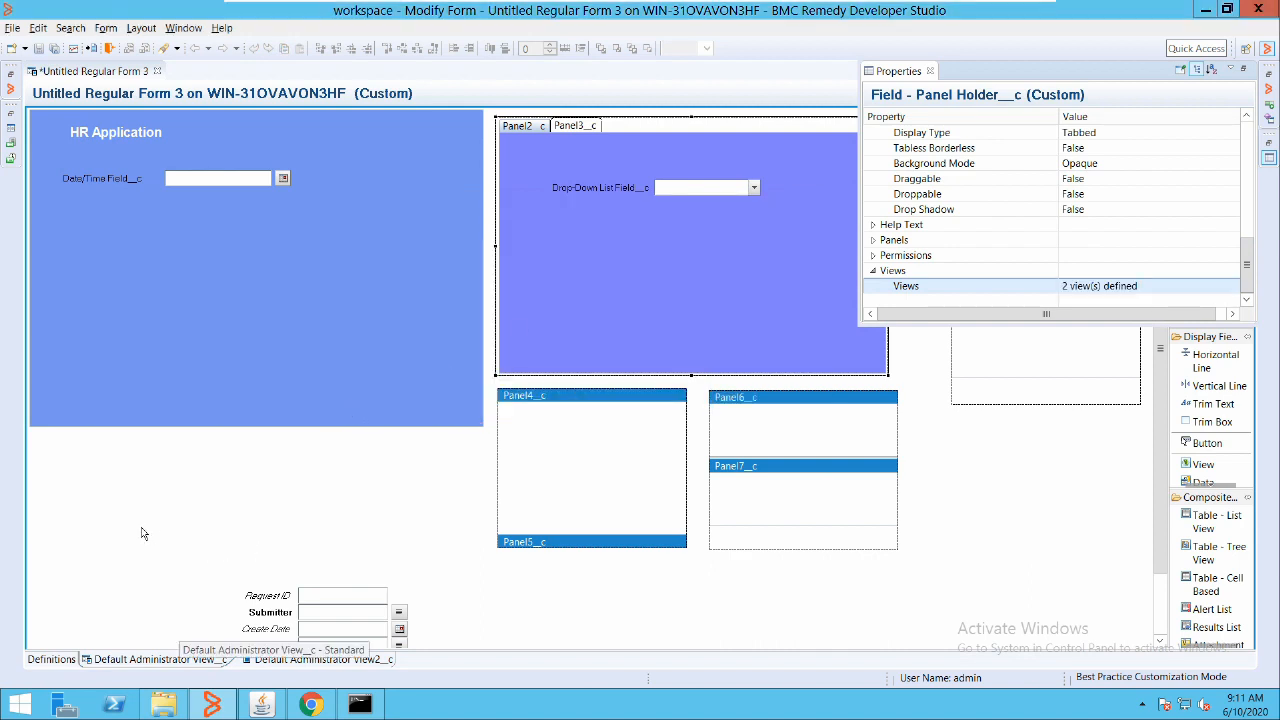
left_click(178, 659)
left_click(290, 659)
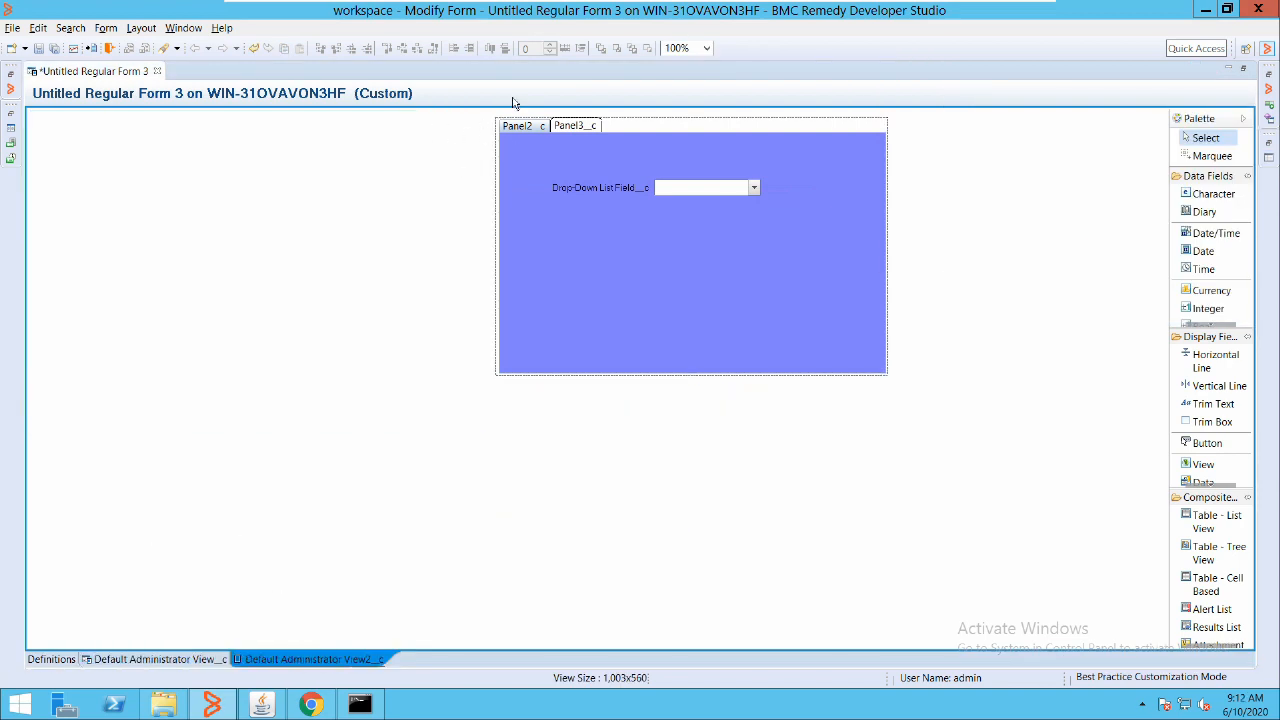
Move the panel holder to the top-left and remove Default Administrator View__c from its Views
left_click_drag(513, 101, 178, 110)
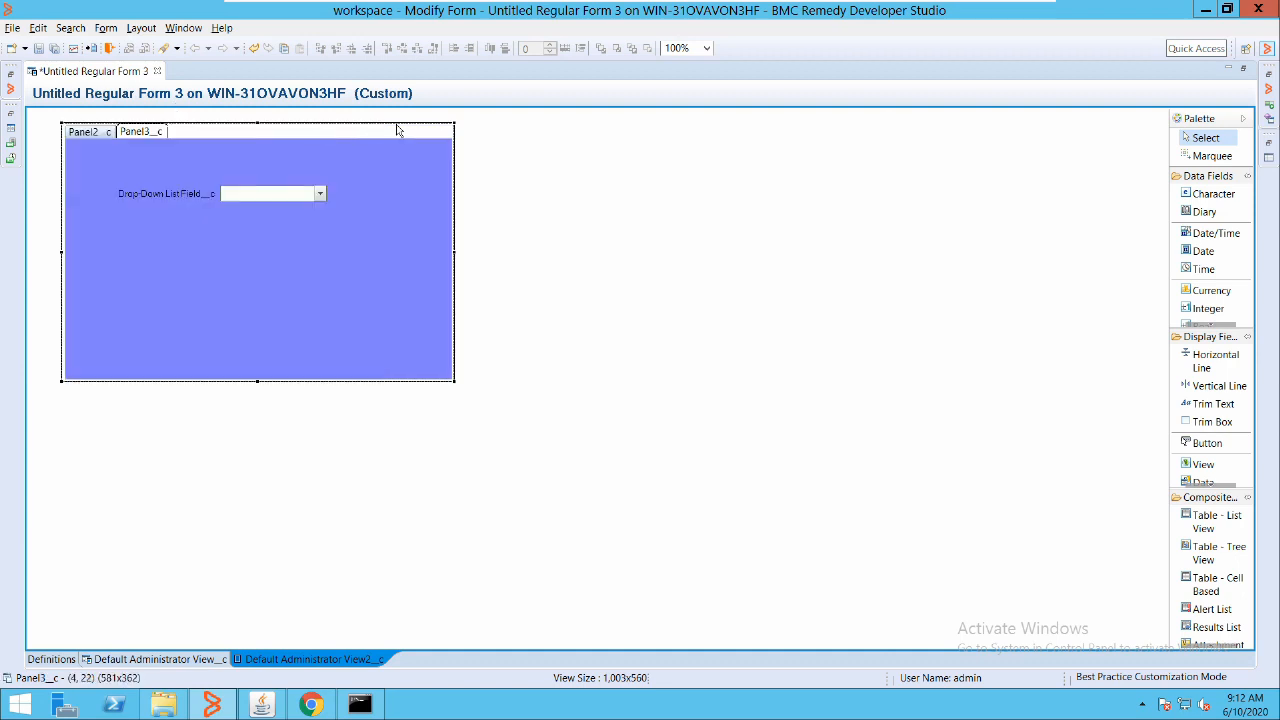
double_click(258, 116)
left_click(1160, 286)
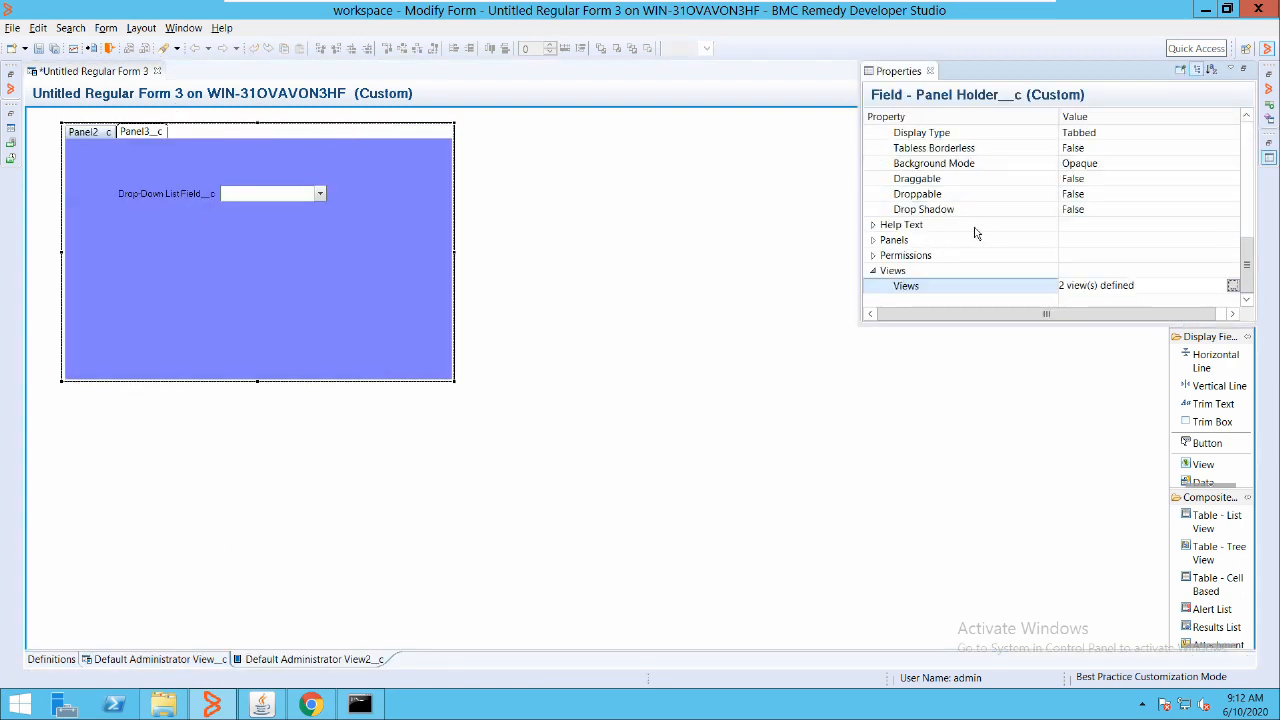
left_click(1233, 286)
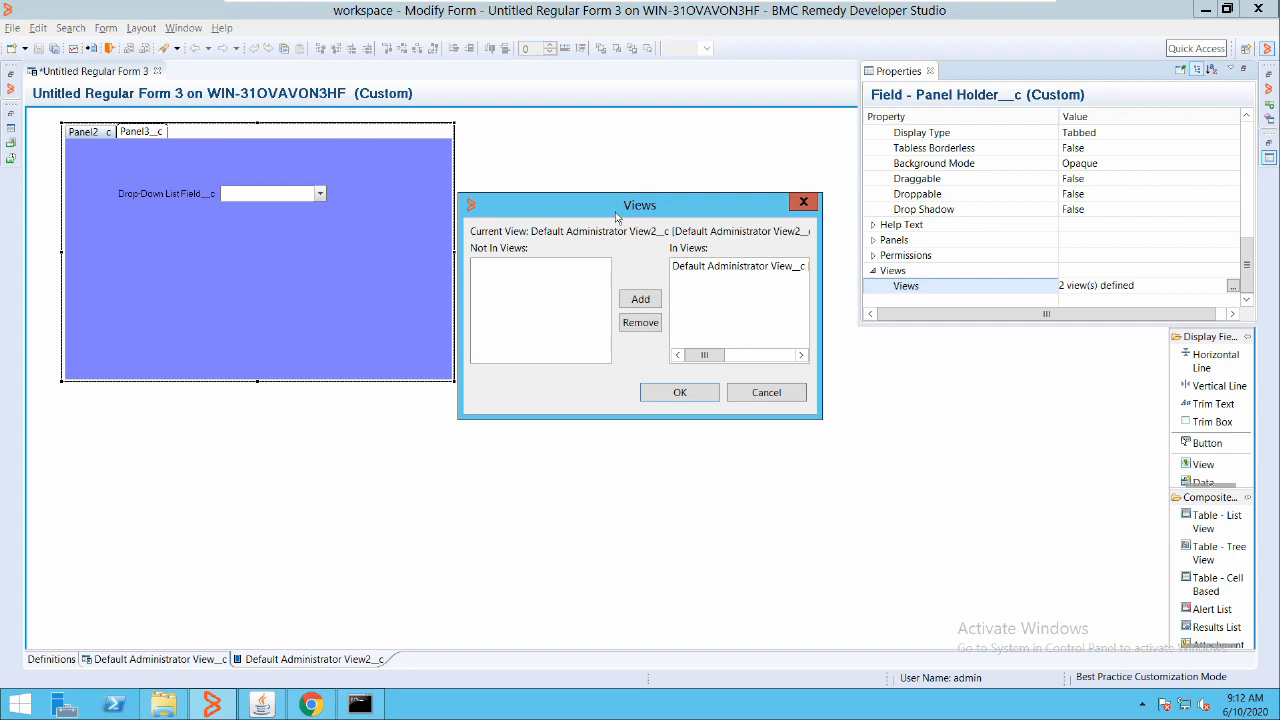
left_click(738, 267)
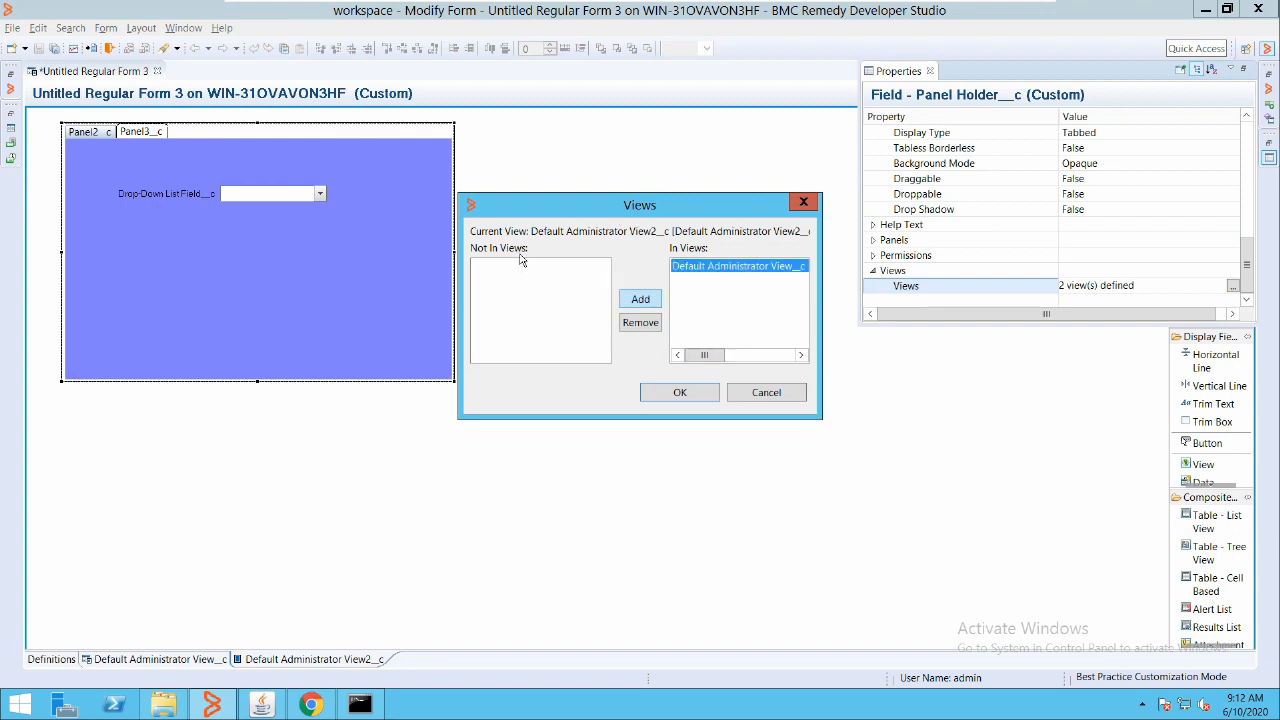
left_click(640, 322)
left_click(680, 392)
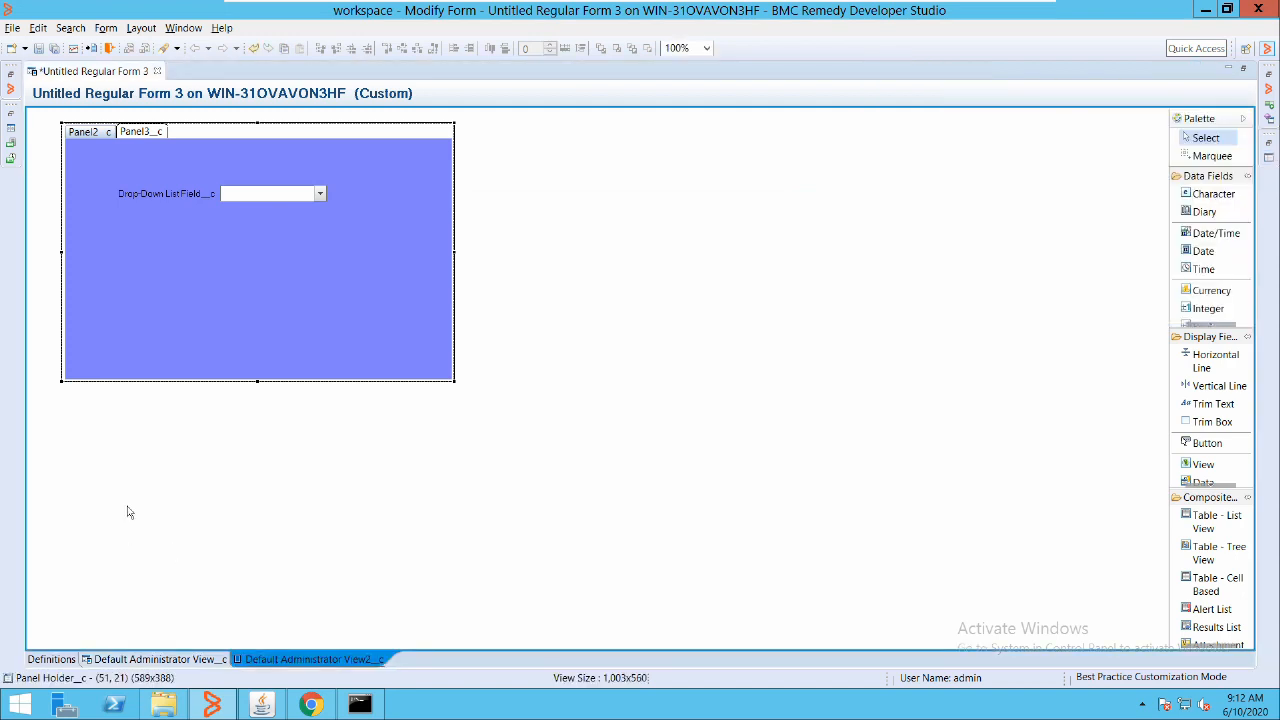
Check both views and the holder's Panel2 and Panel3 tabs, then begin Save As
left_click(141, 659)
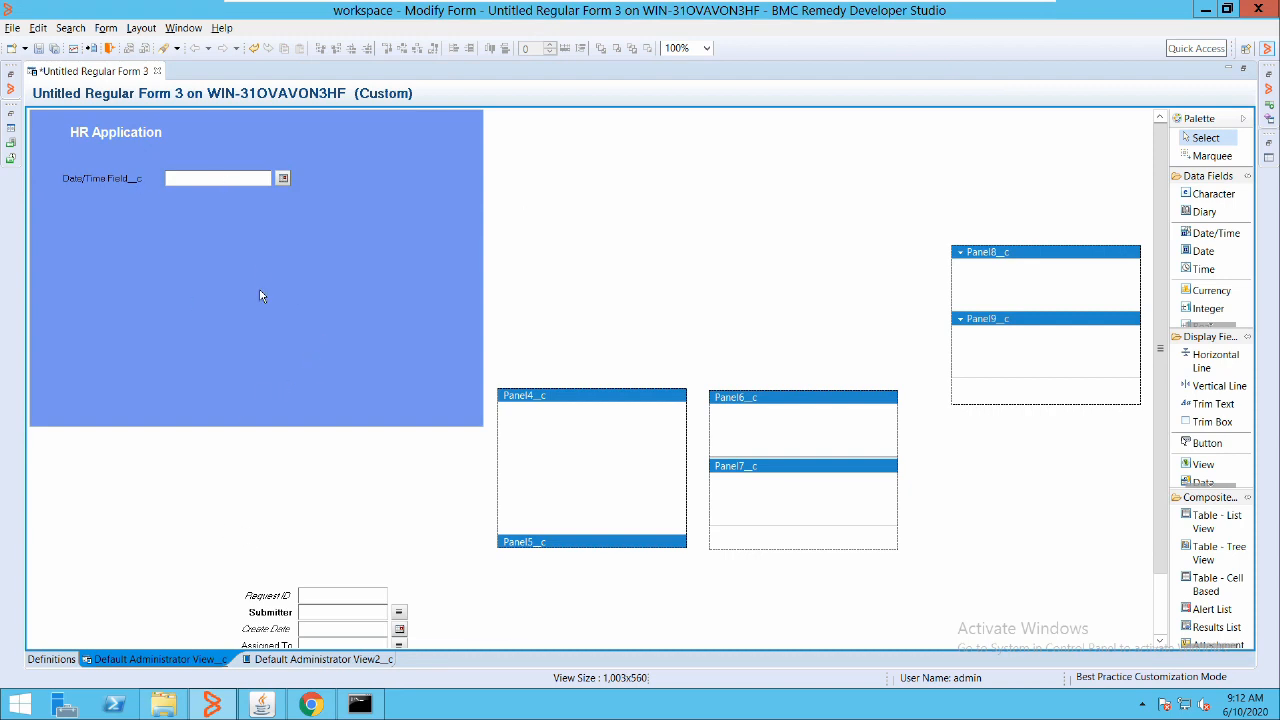
left_click(320, 659)
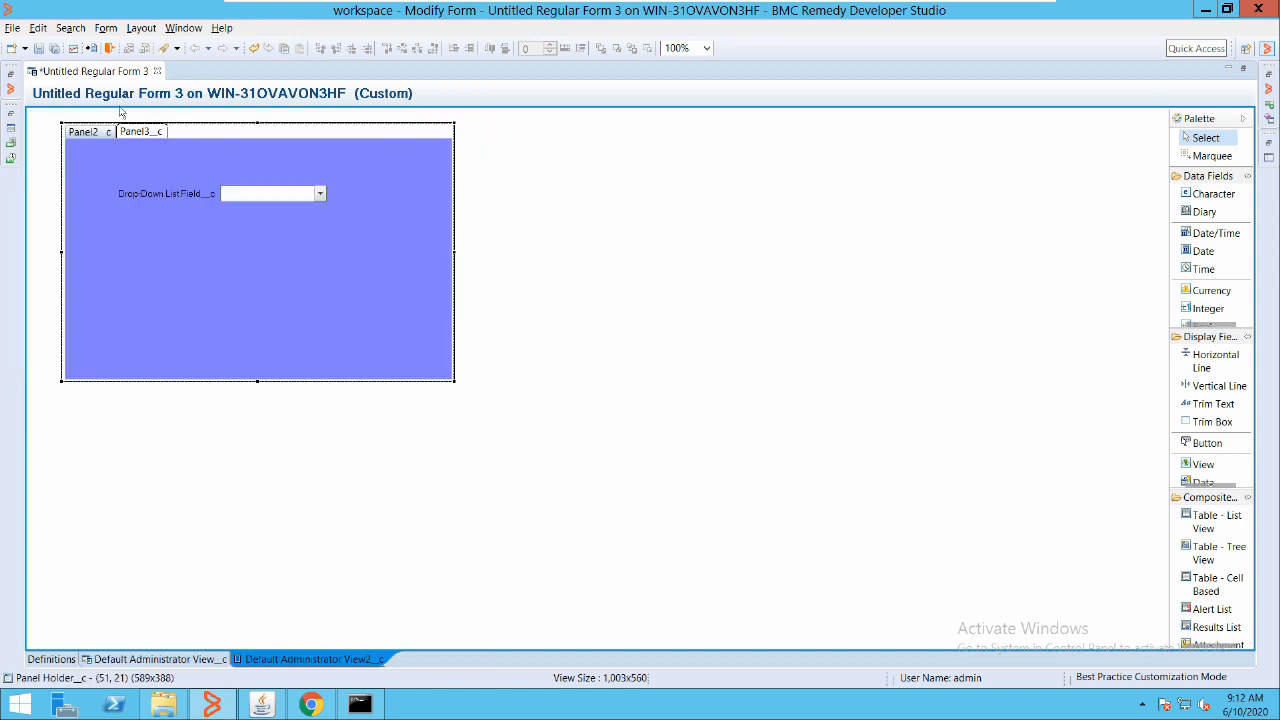
left_click(88, 132)
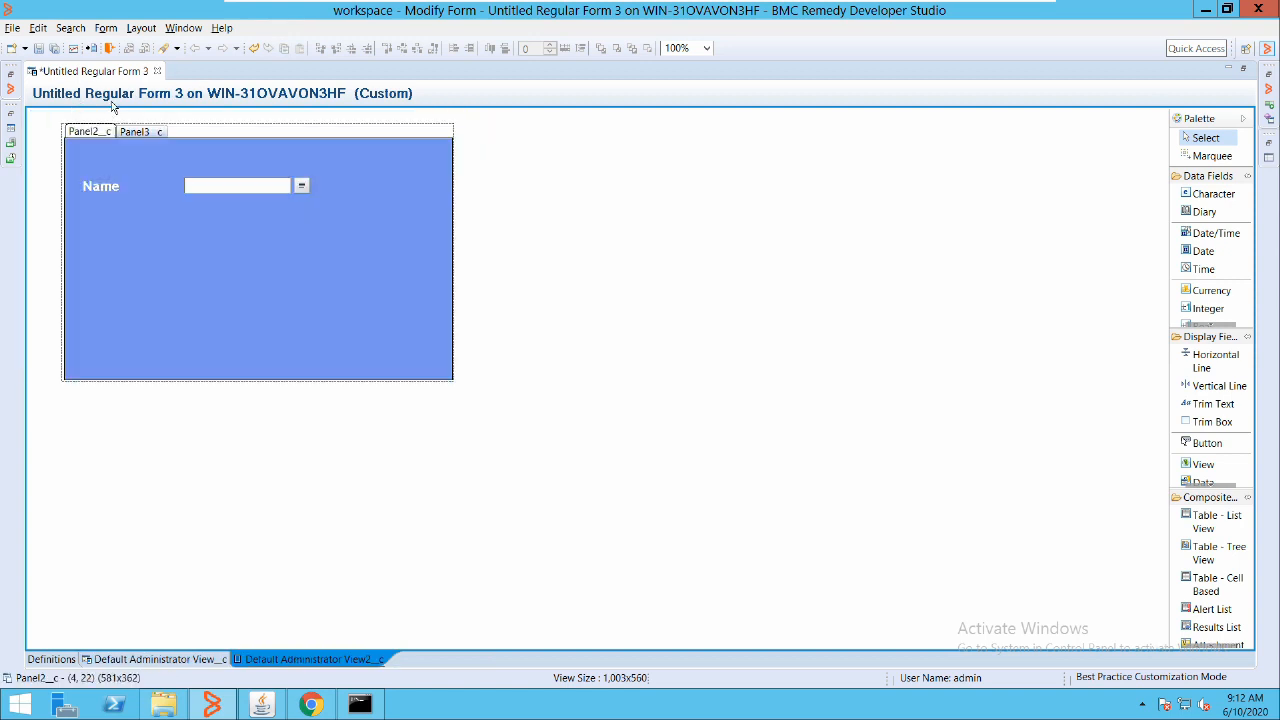
left_click(139, 131)
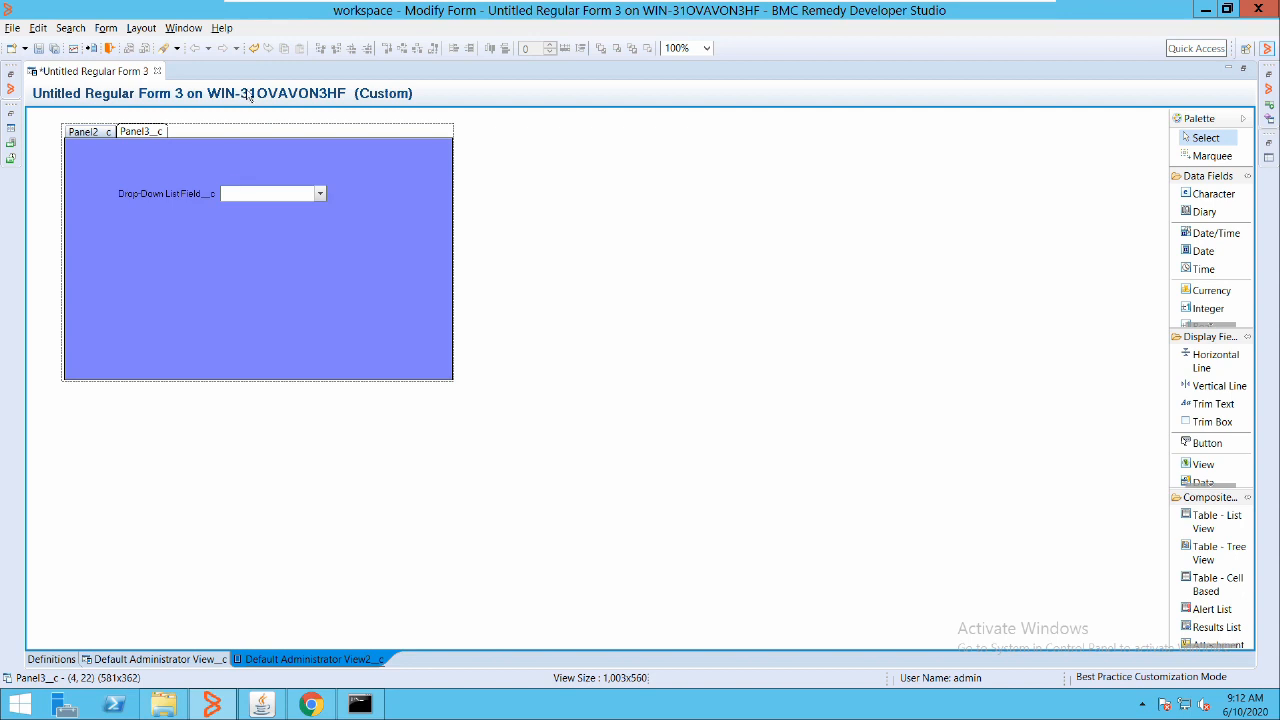
left_click(38, 48)
Save the form as DesignViewForm, dismiss the warnings, and switch to the browser
left_click_drag(724, 317, 407, 250)
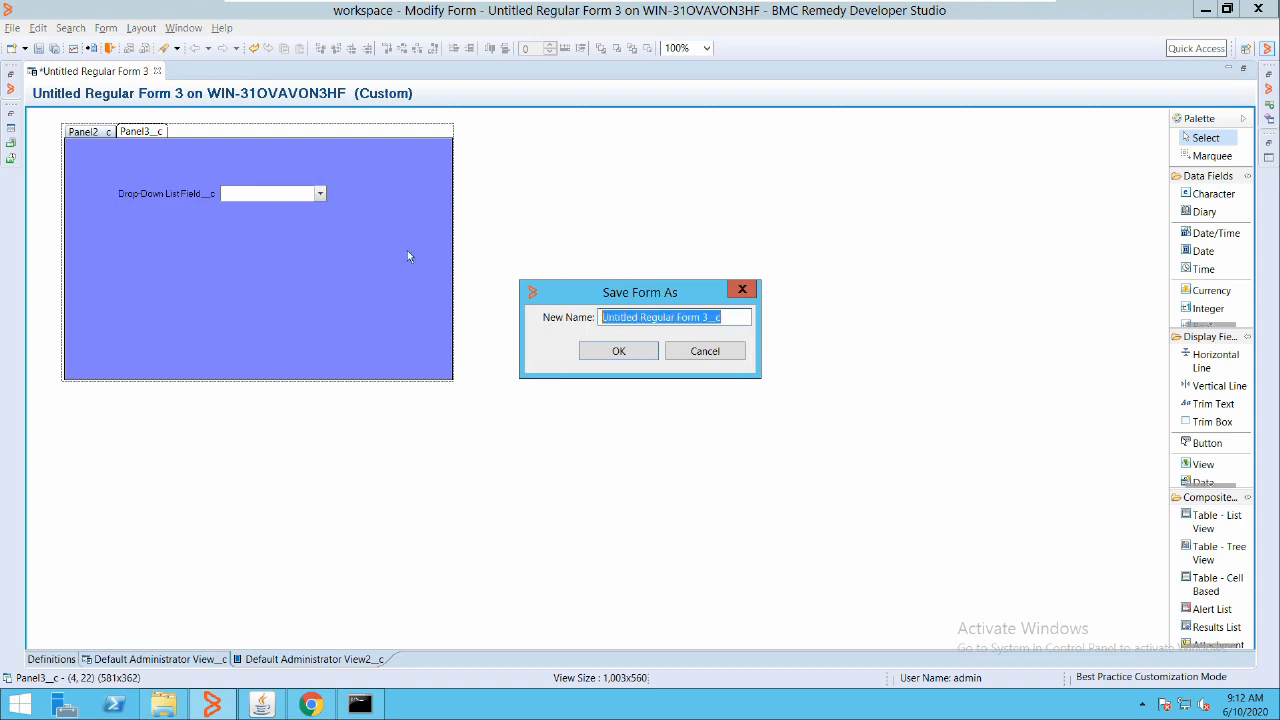
type("Tes")
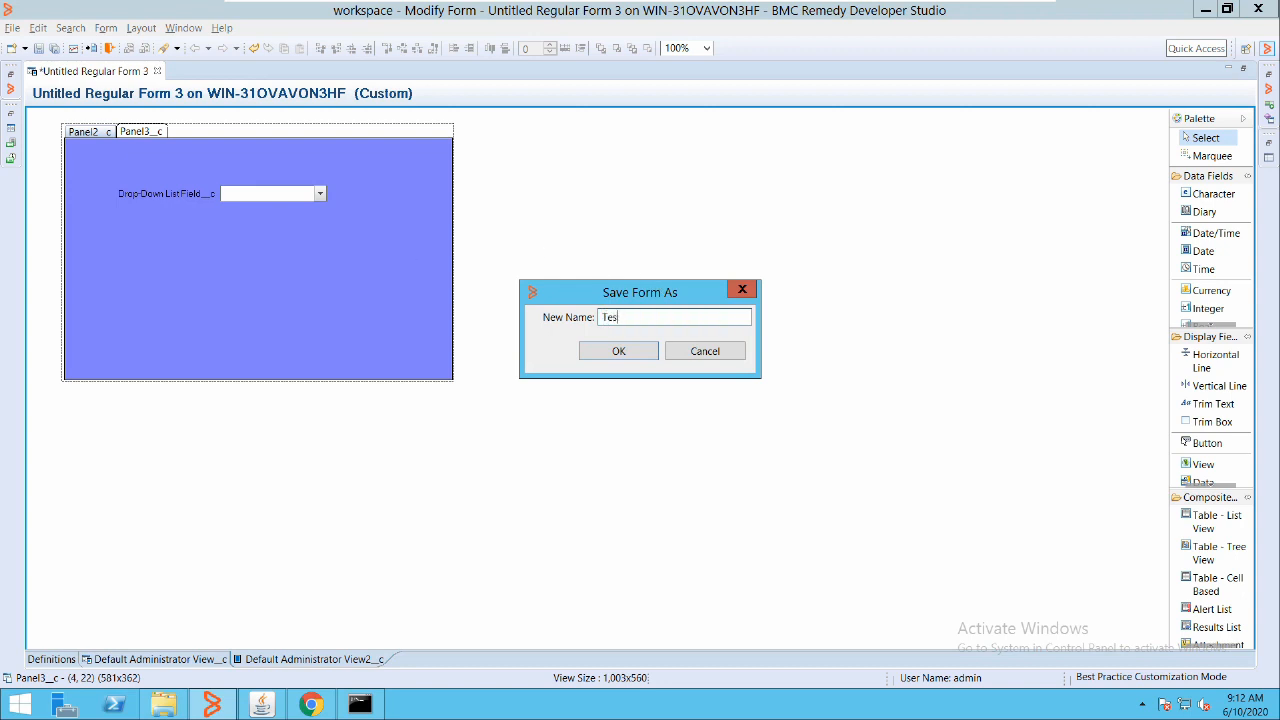
key("BackSpace")
key("BackSpace")
key("BackSpace")
type("DesignView")
key("shift+Left")
key("shift+Left")
key("shift+Left")
key("shift+Left")
key("shift+Left")
key("shift+Left")
key("shift+Left")
key("shift+Left")
key("shift+Left")
key("shift+Left")
key("Right")
type("Form")
key("shift+Home")
key("Return")
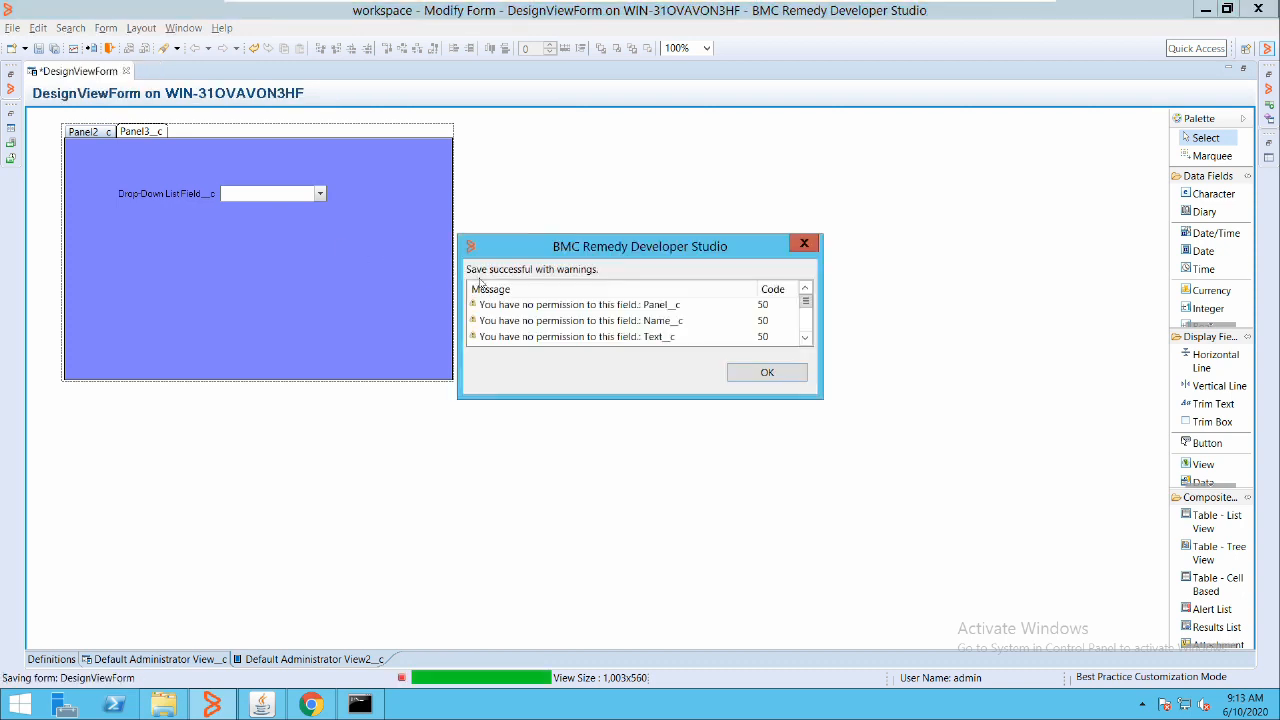
key("Return")
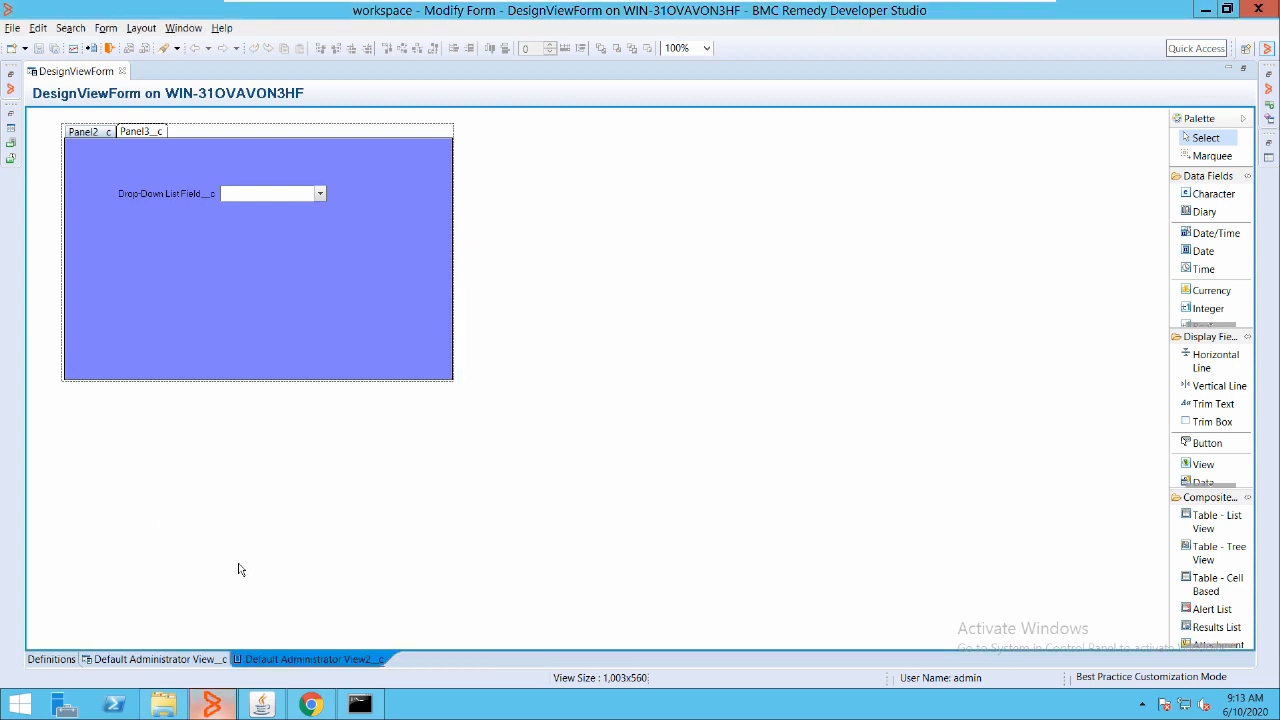
key("alt+Tab")
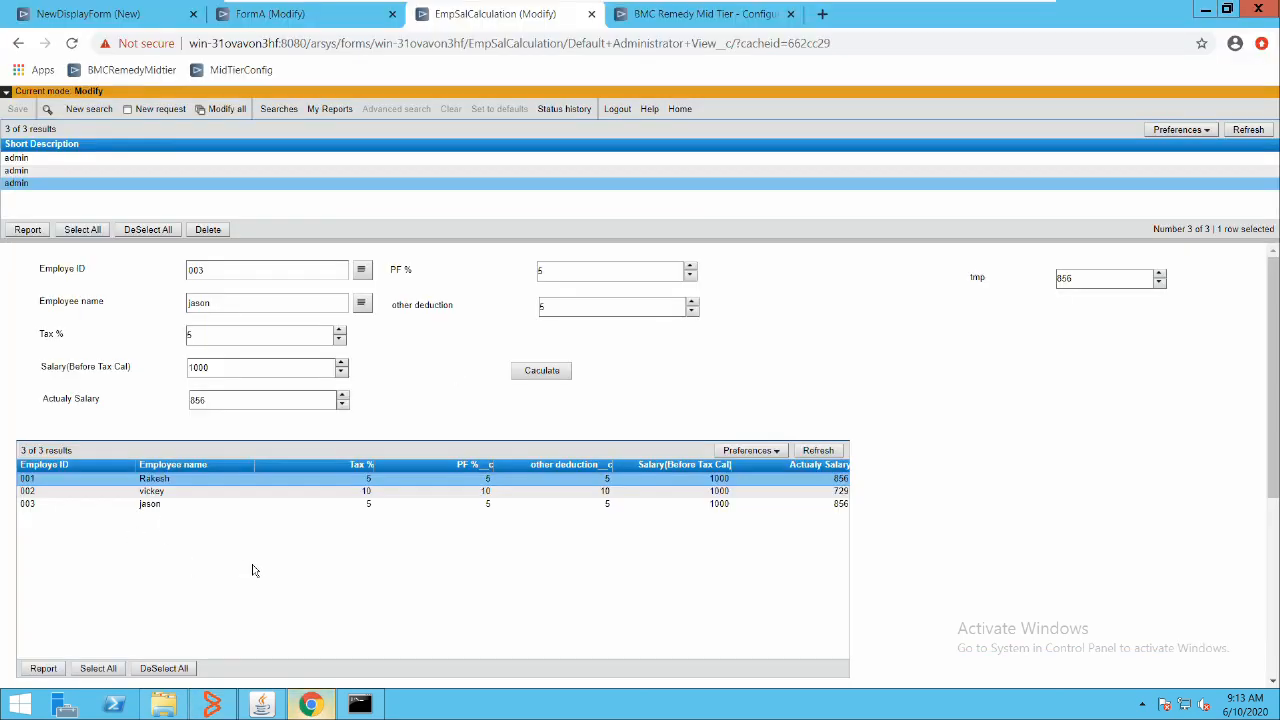
Reload the Mid Tier page and log back in with the suggested user name and password
left_click(72, 43)
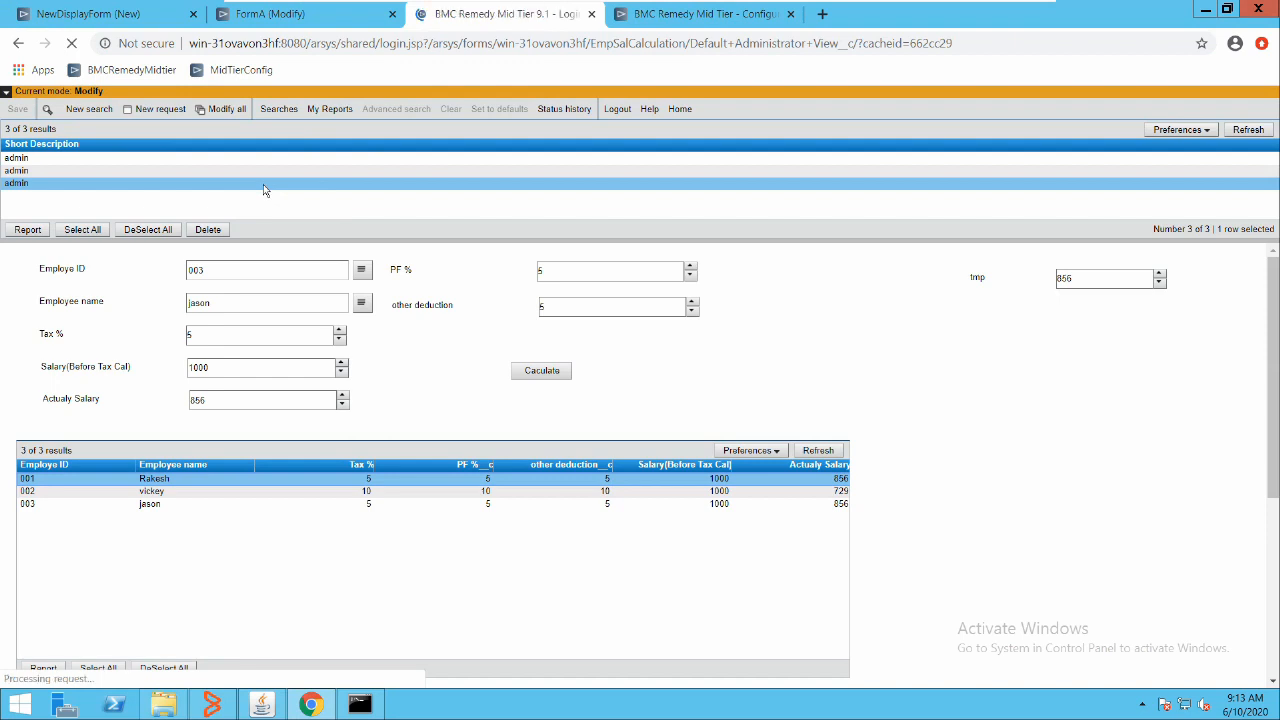
key("Down")
key("Down")
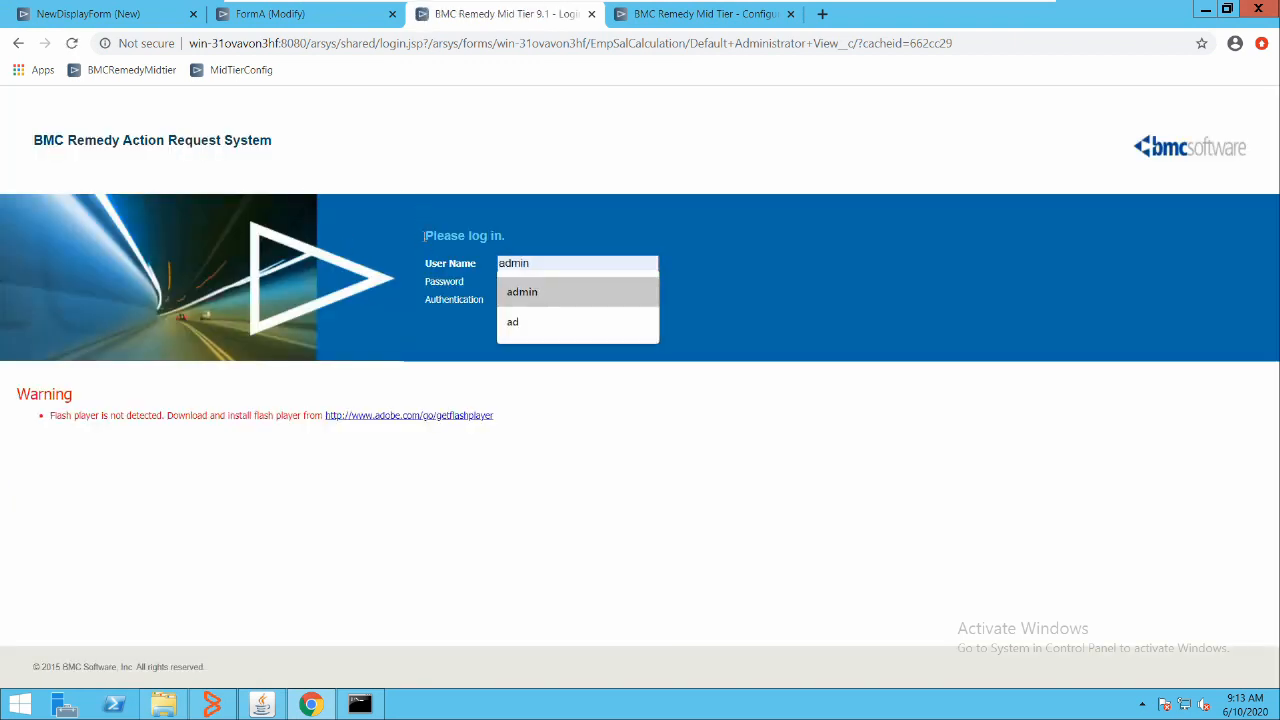
key("Tab")
type("ad")
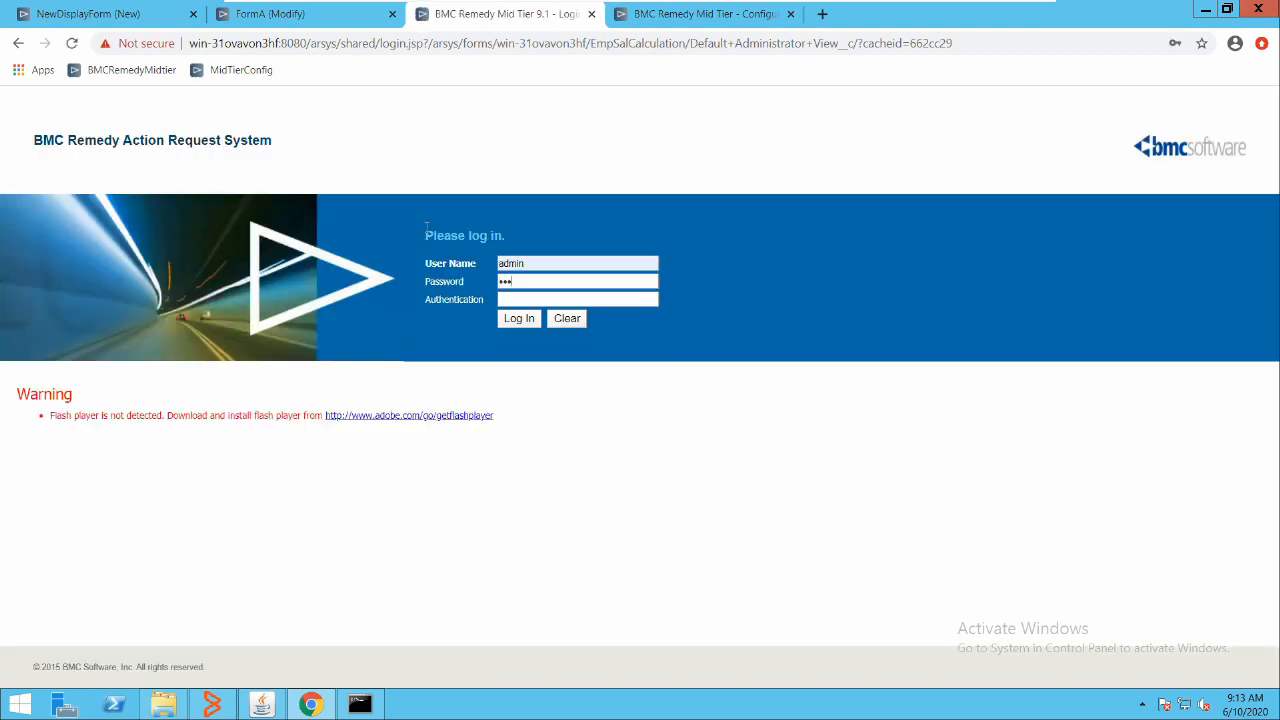
key("Return")
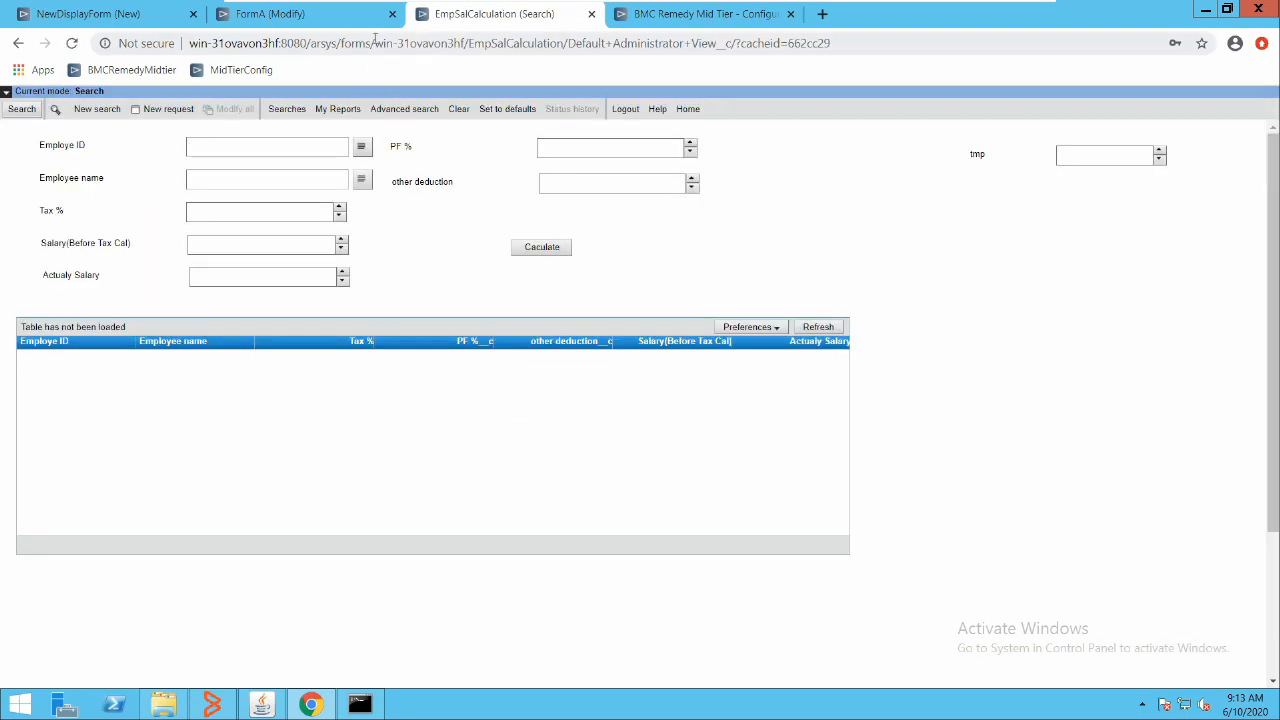
Replace the form name in the address with DesignViewForm and load it
left_click_drag(469, 43, 686, 16)
key("BackSpace")
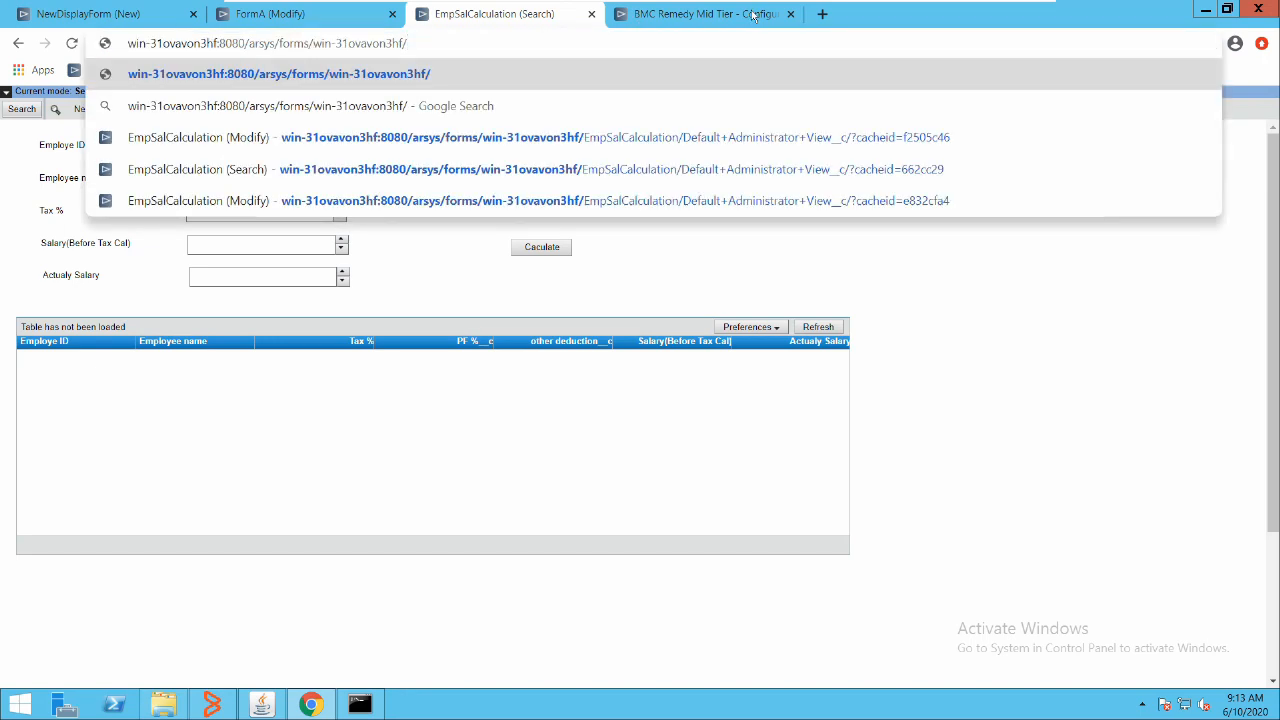
type("DesignViewForm")
key("Return")
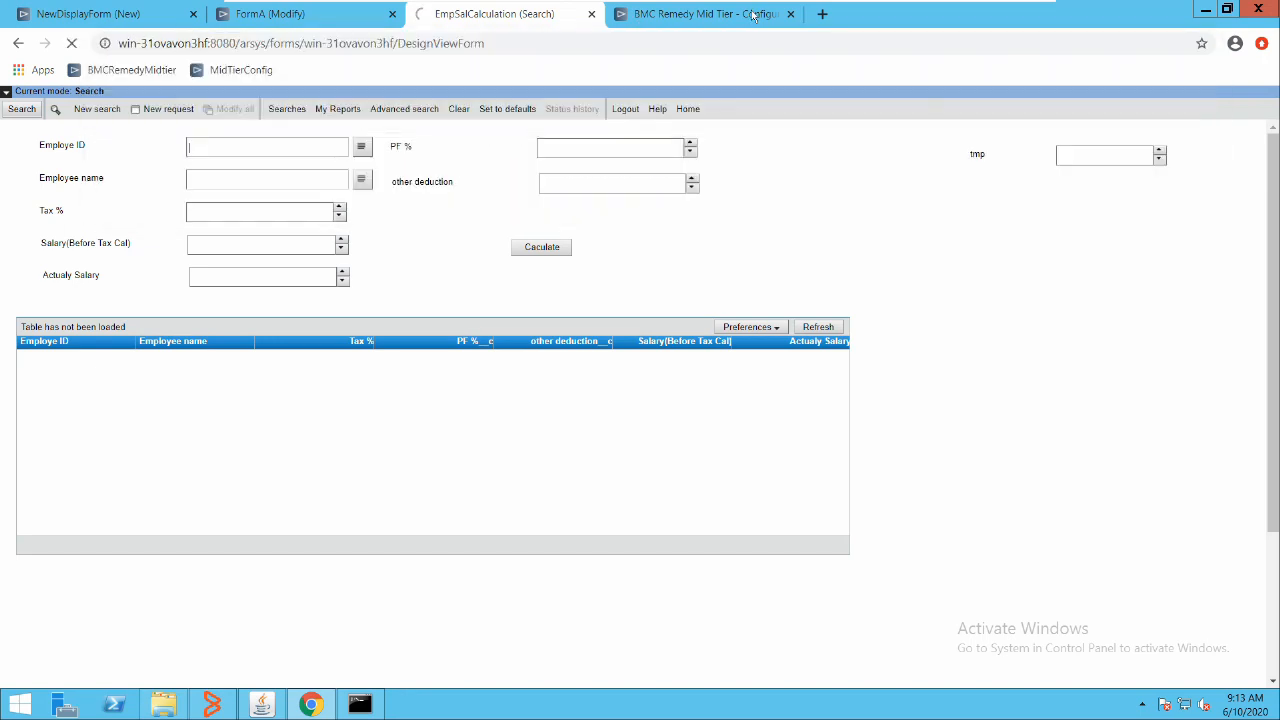
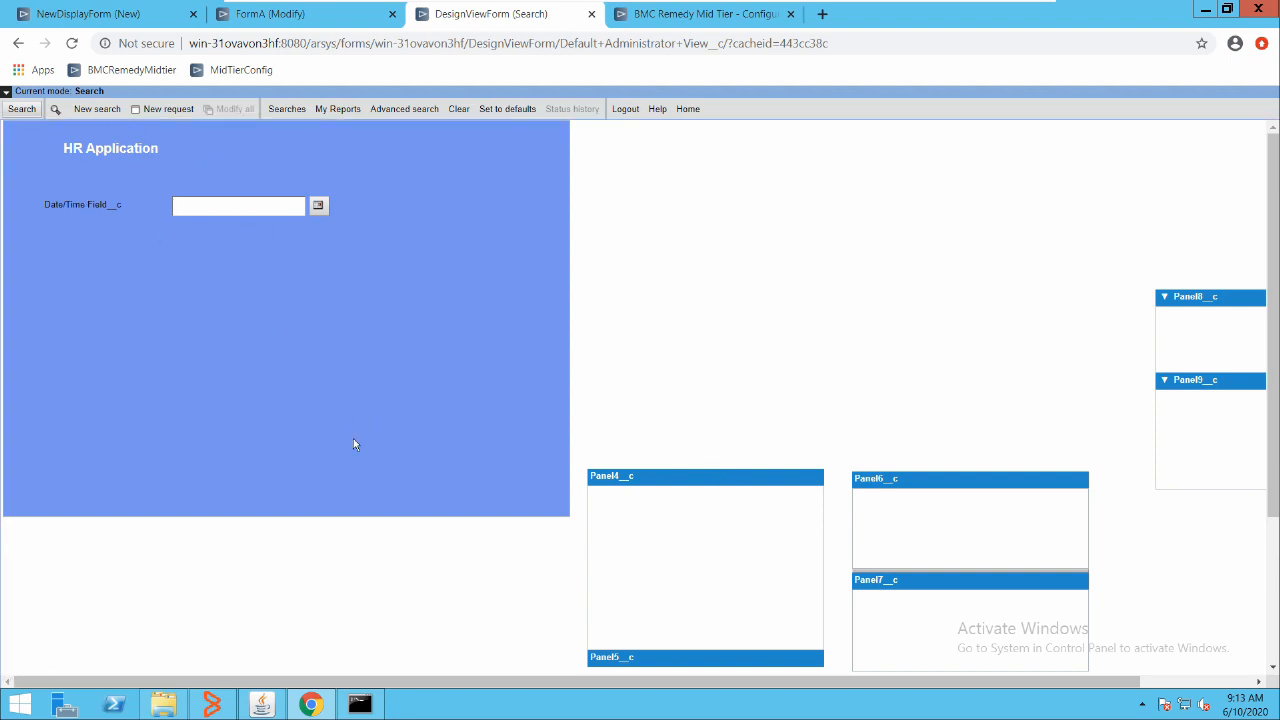
Return from the Chrome Mid Tier preview to the Developer Studio window
key("alt+Tab")
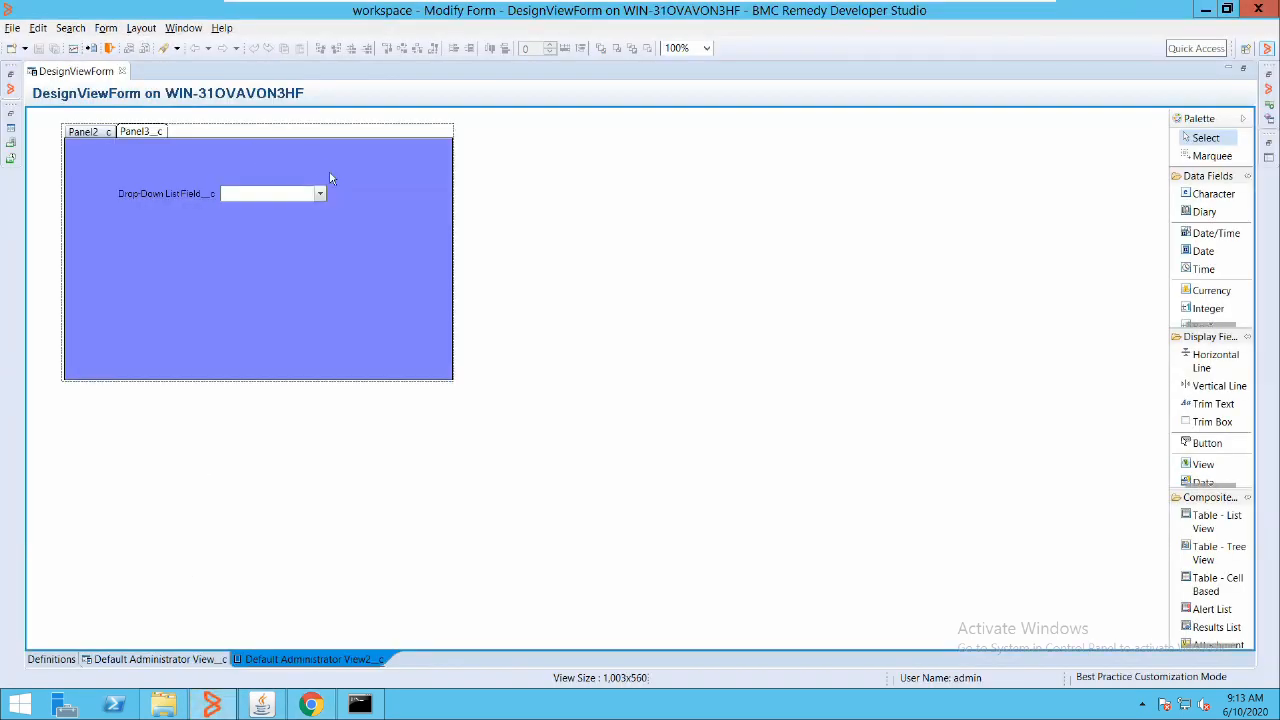
Add a Table - Tree View field to Panel2_c in the current view
left_click(385, 254)
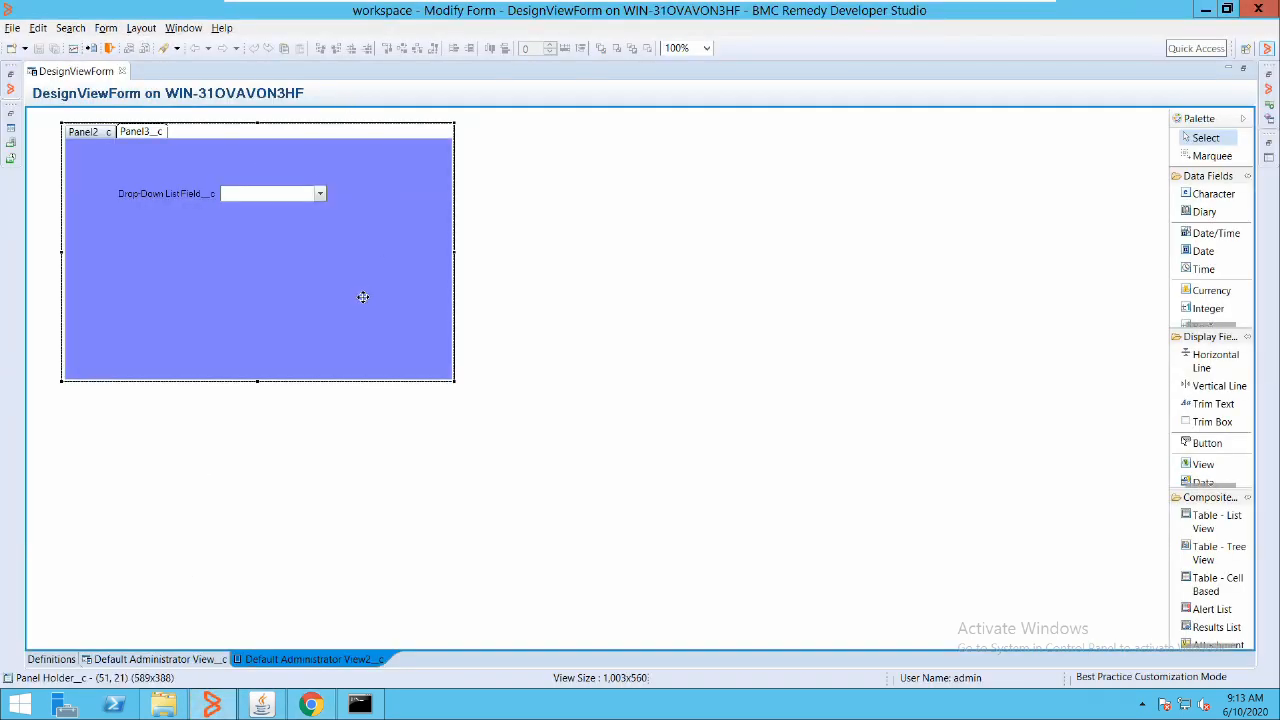
left_click(75, 127)
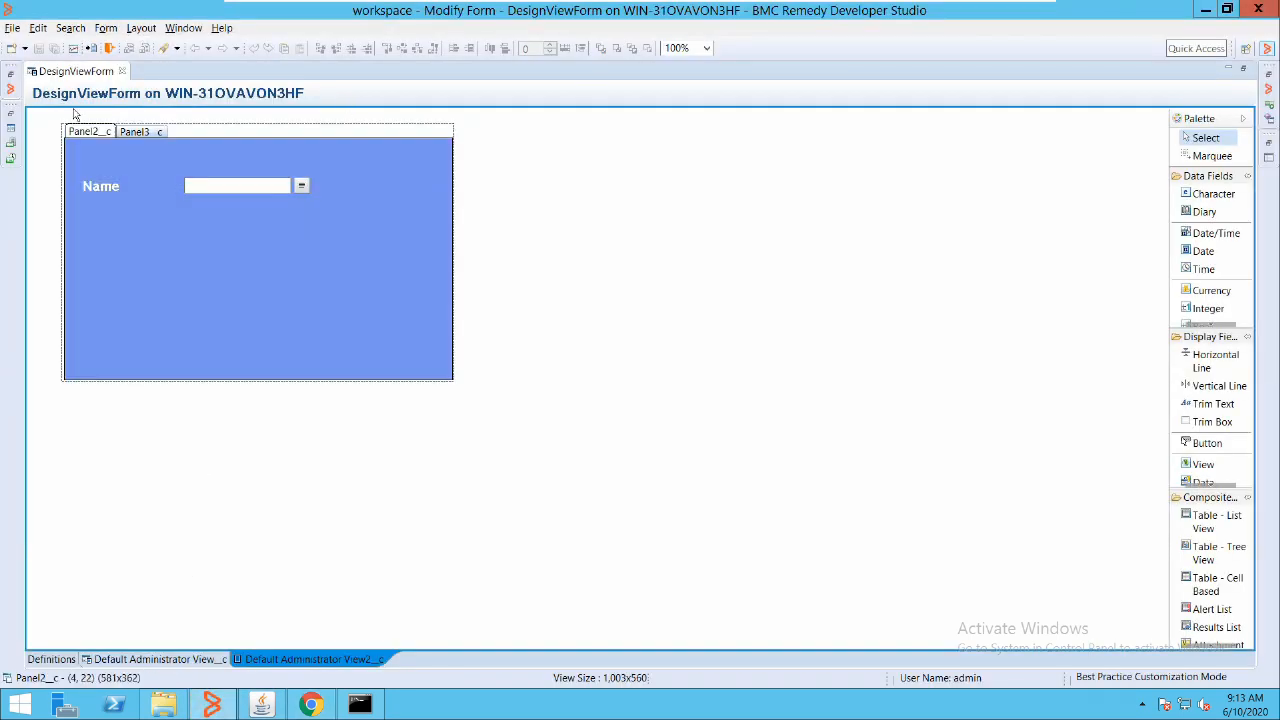
right_click(152, 243)
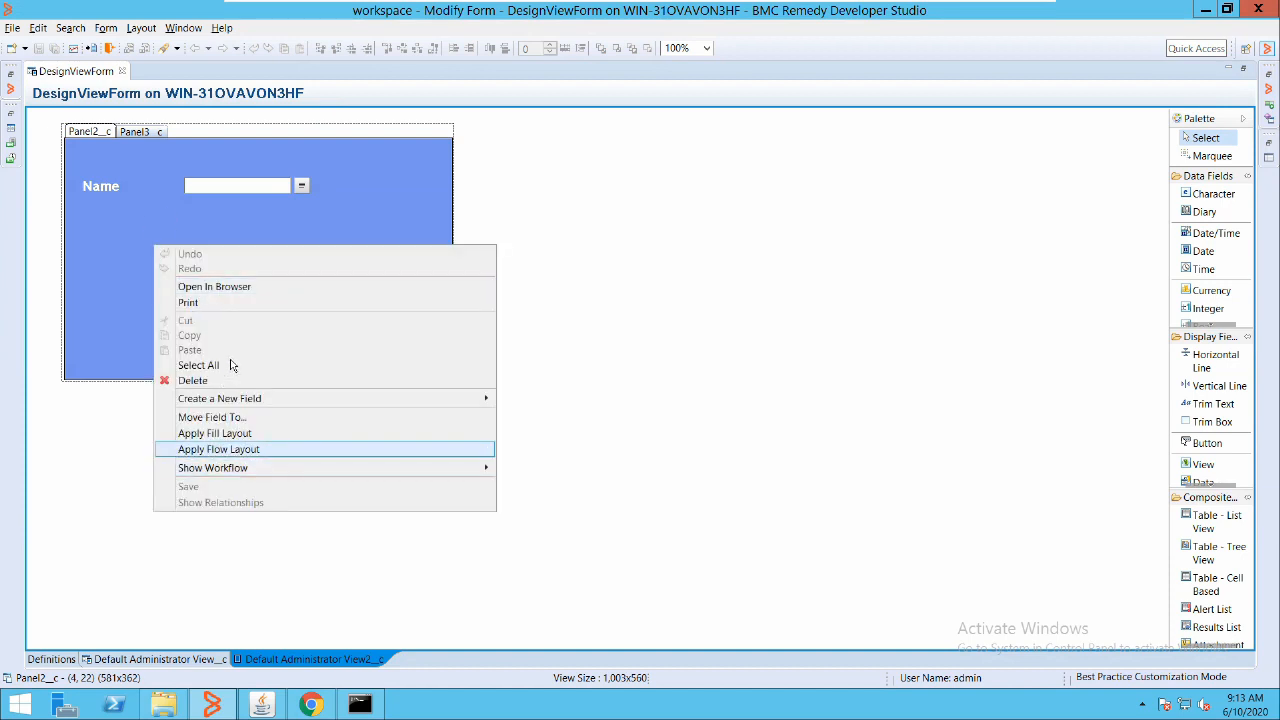
mouse_move(336, 399)
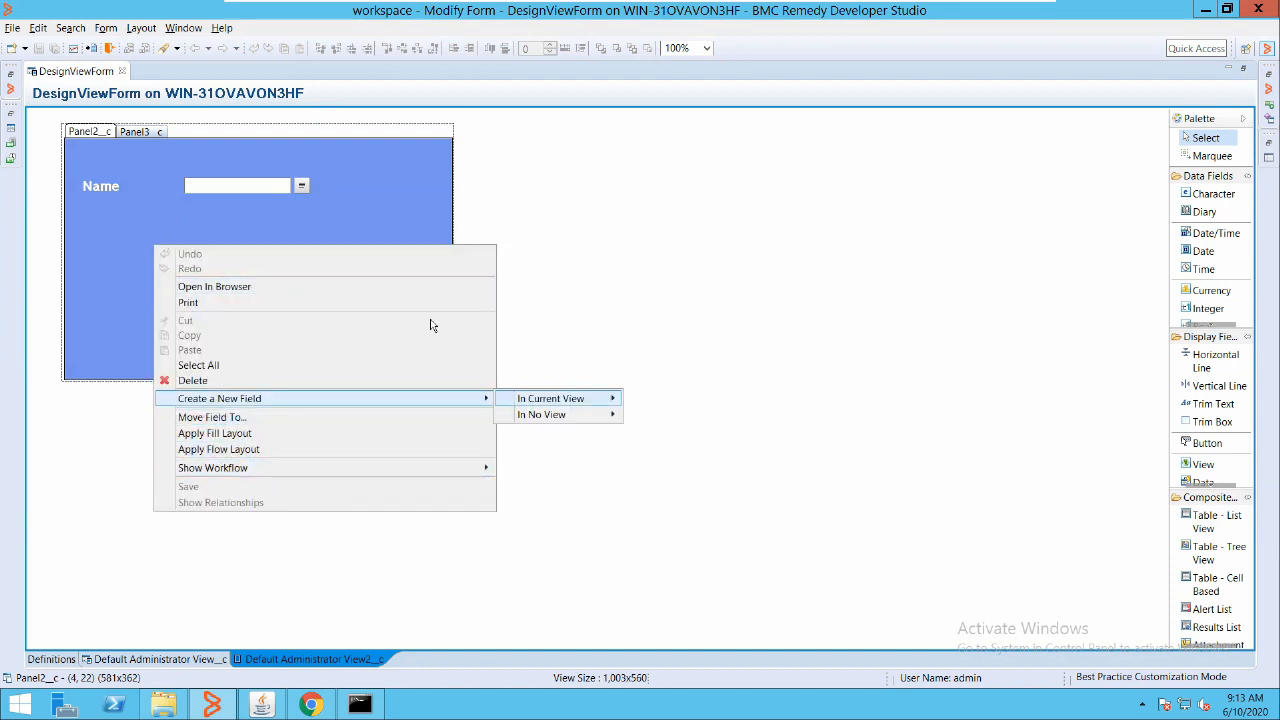
mouse_move(540, 399)
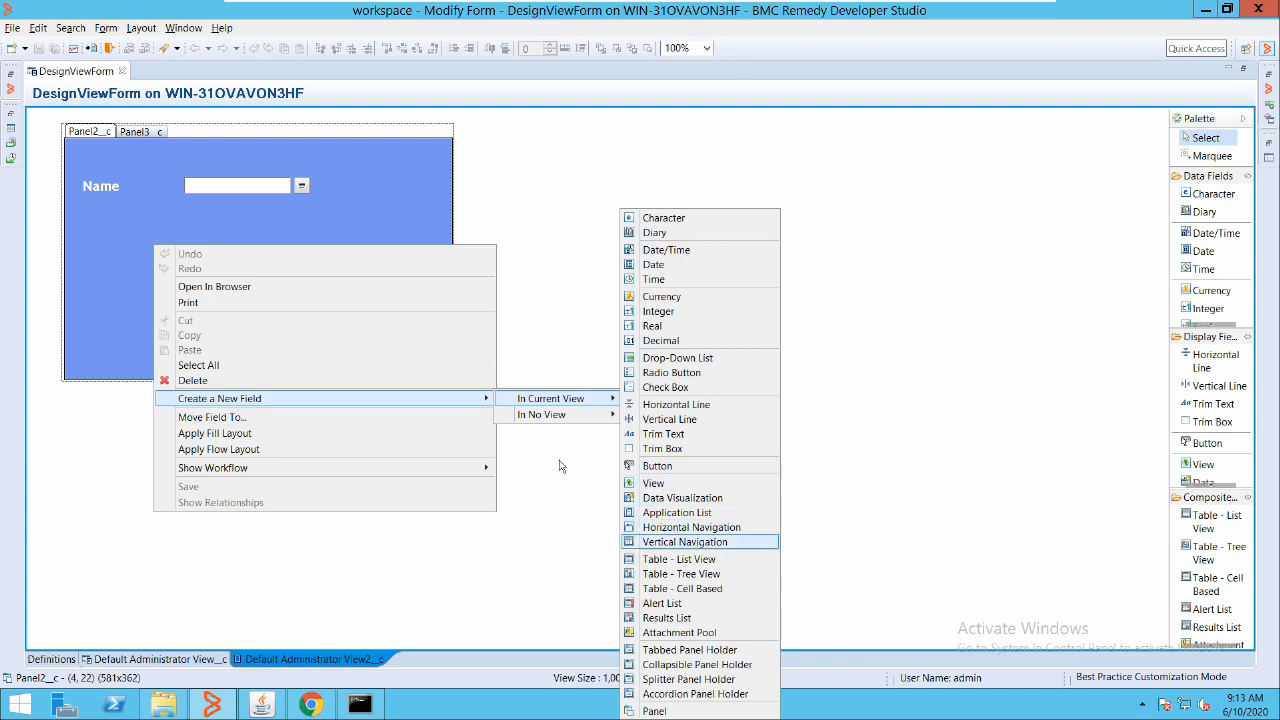
key("Up")
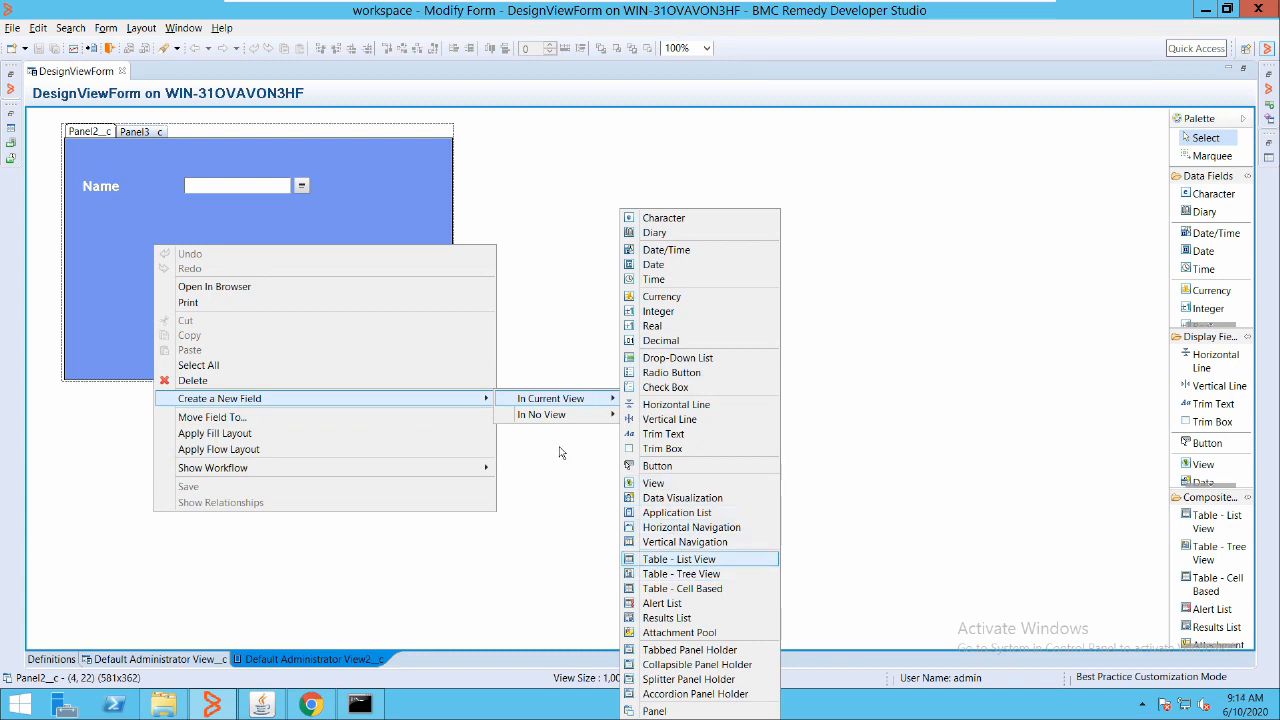
key("Down")
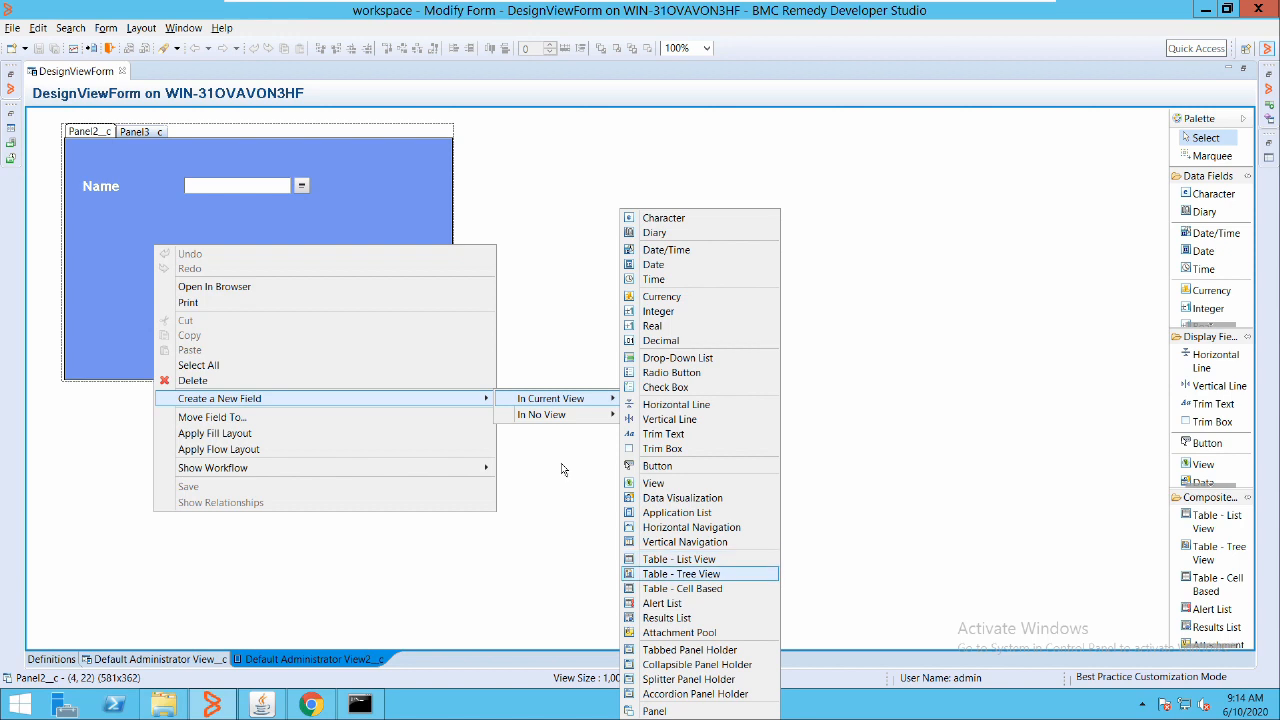
key("Return")
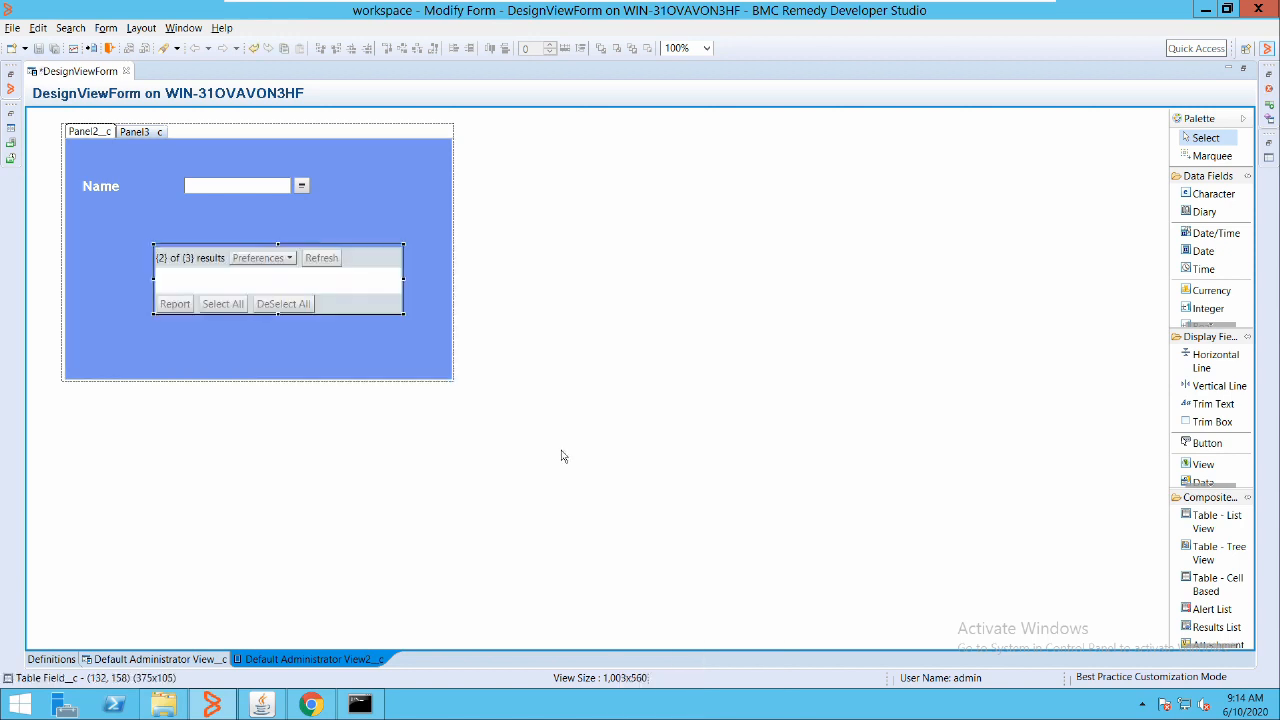
Move the new table beneath the Name field and enlarge the panel holder
left_click_drag(277, 229, 220, 202)
left_click(358, 306)
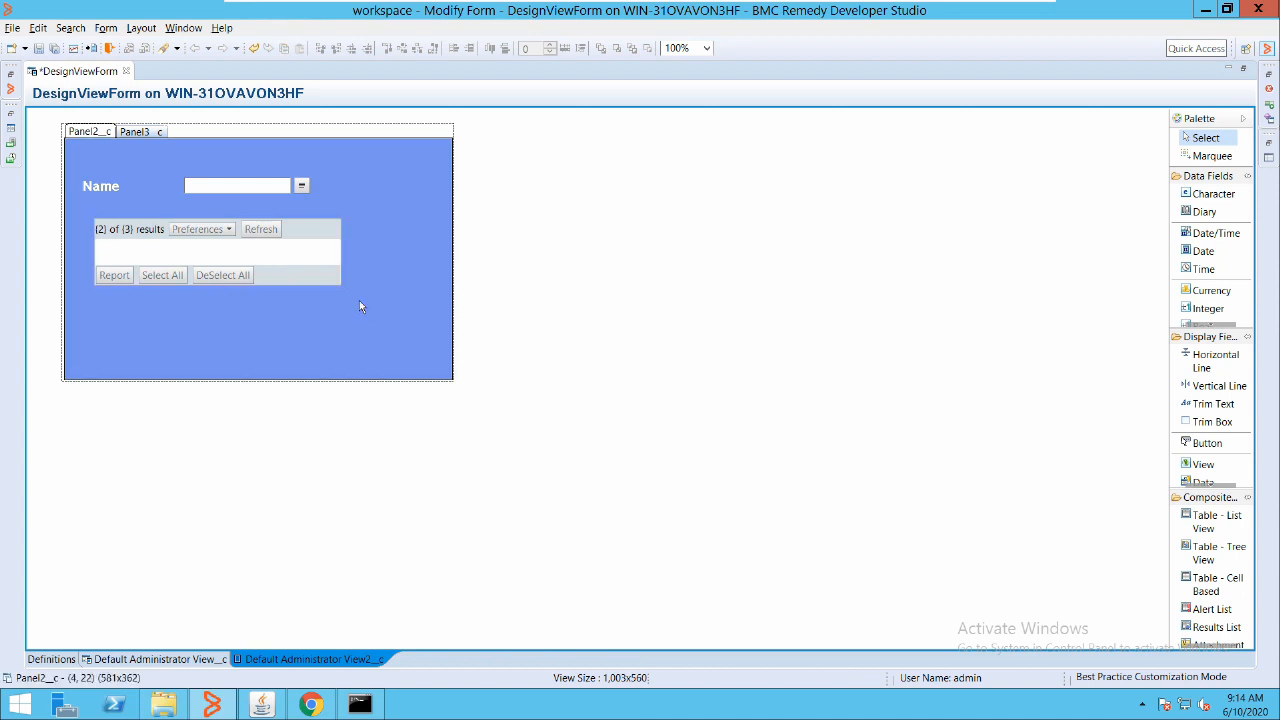
left_click(331, 137)
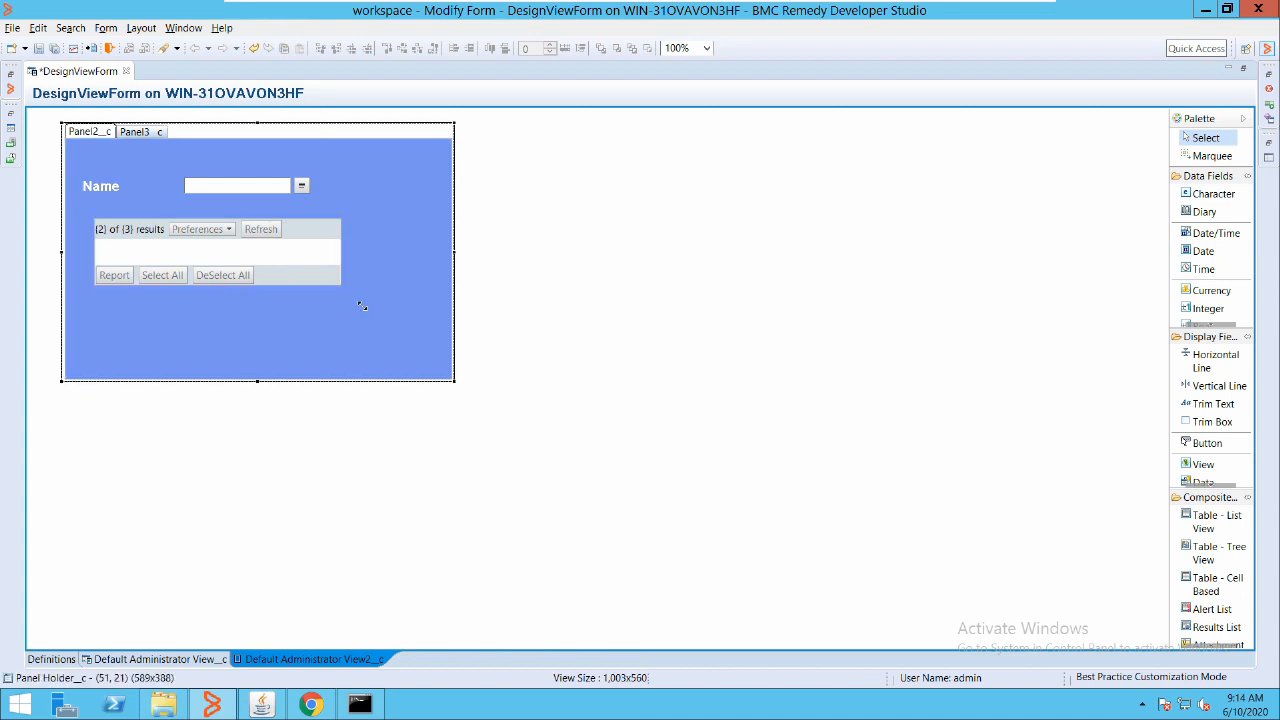
left_click_drag(403, 331, 701, 443)
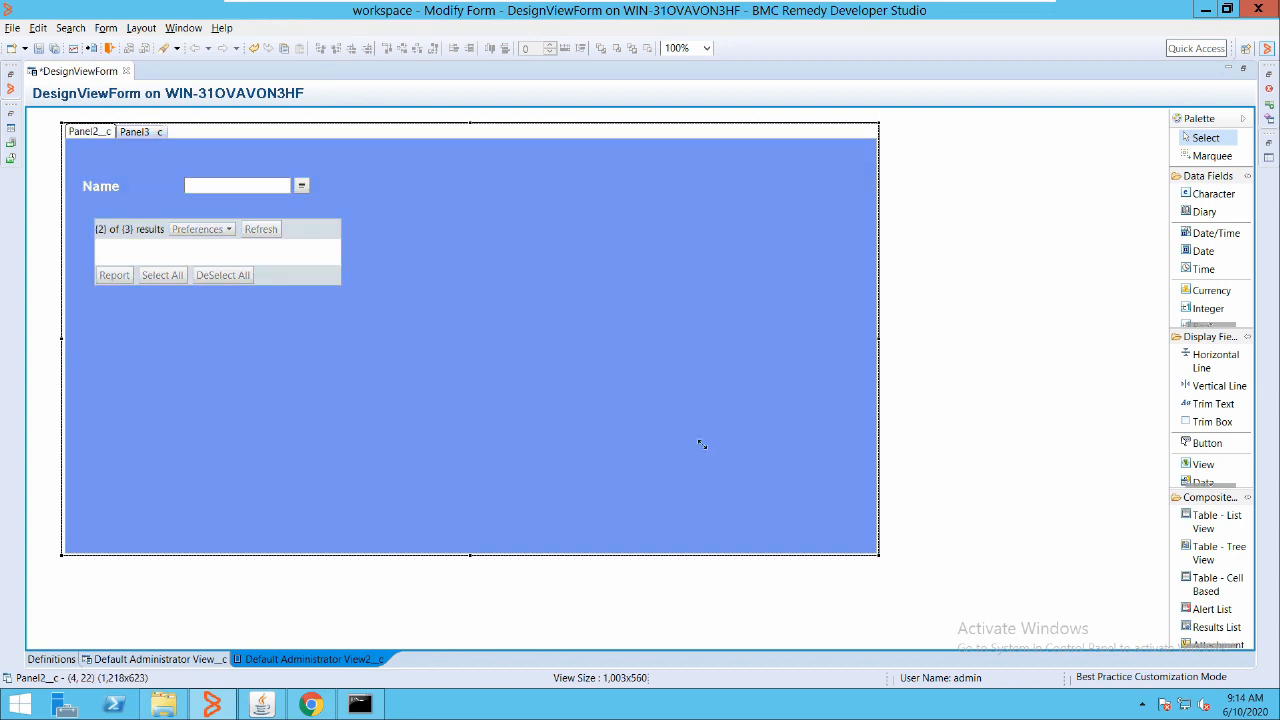
left_click(275, 230)
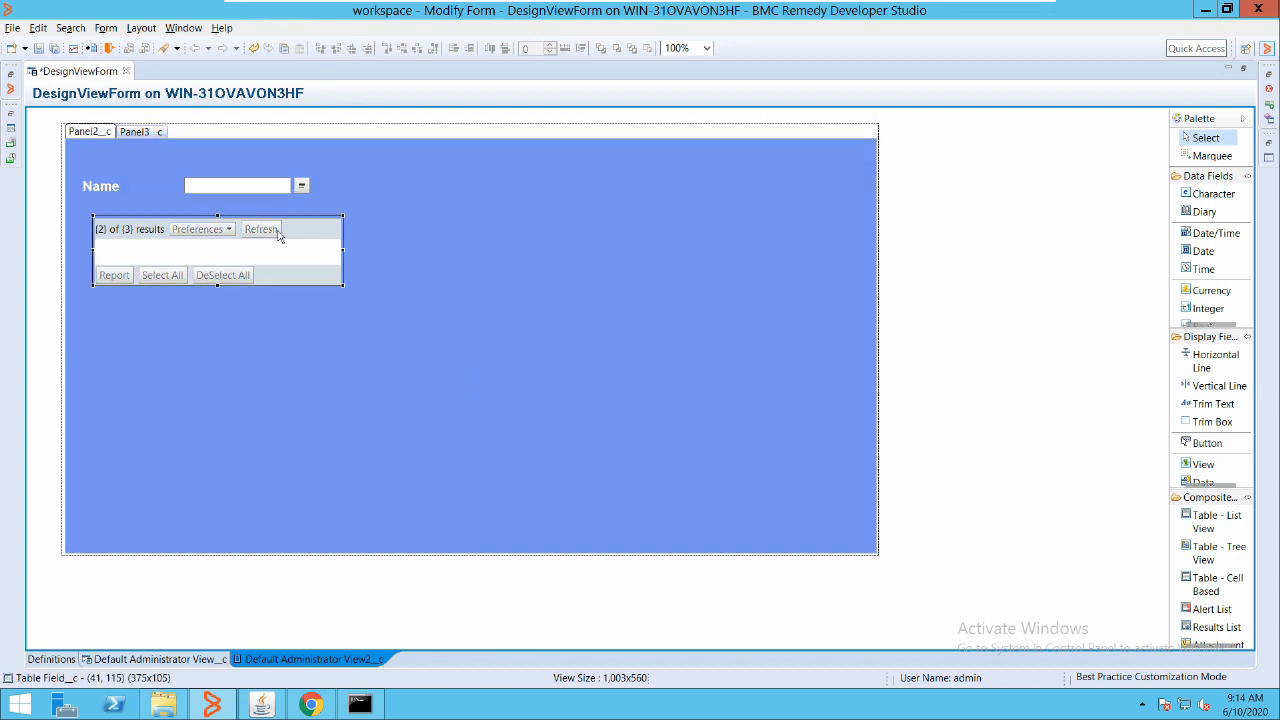
Enlarge the table field and pick StudentDetails as its Tree/Table source form
left_click_drag(343, 285, 664, 412)
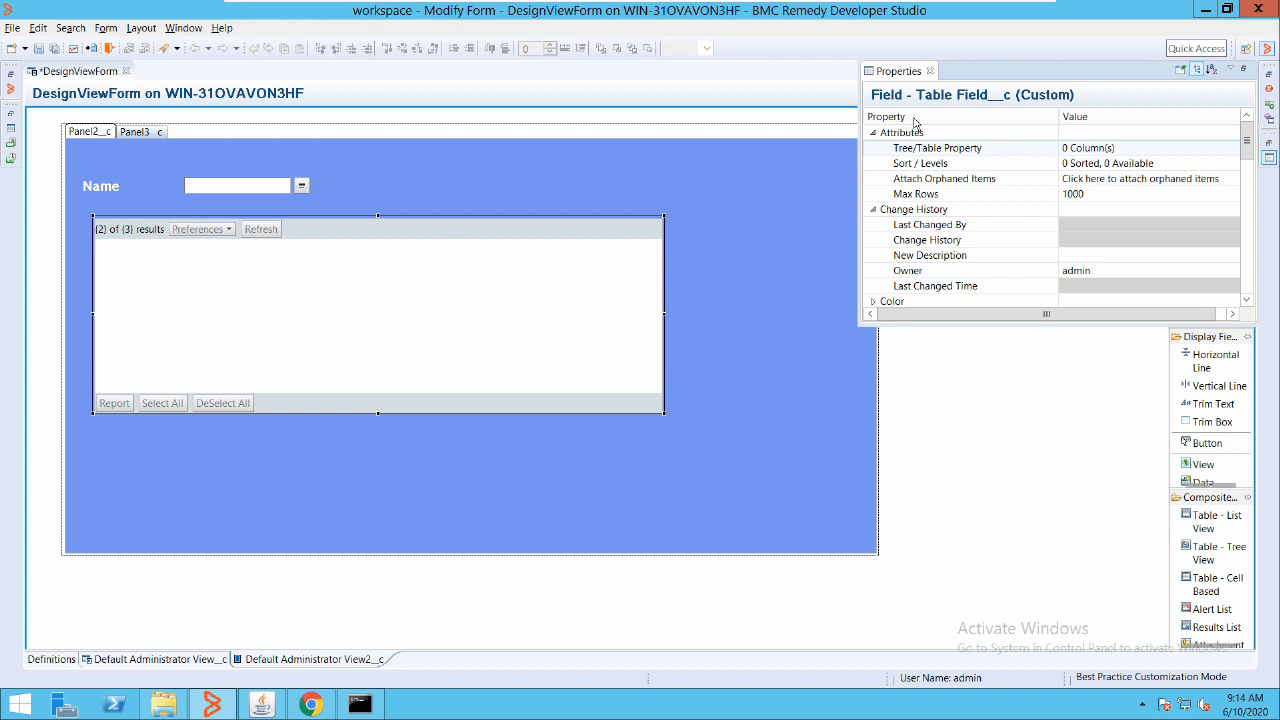
left_click(479, 226)
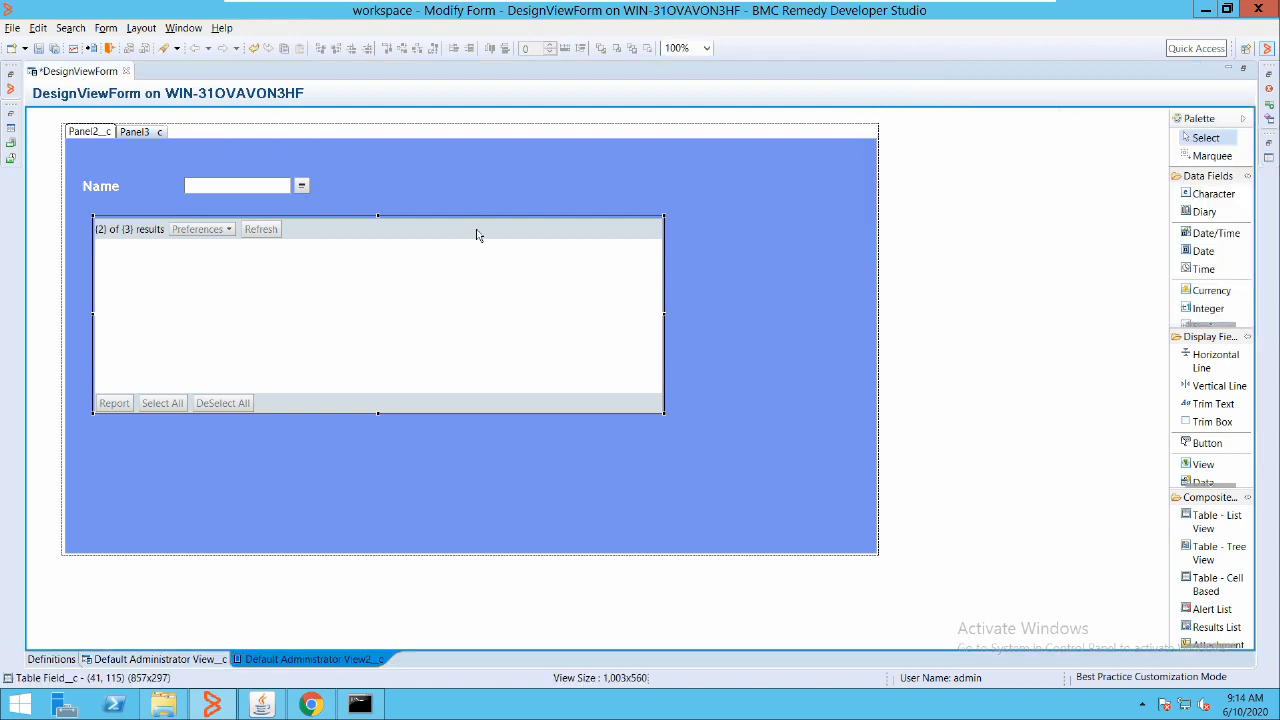
double_click(478, 232)
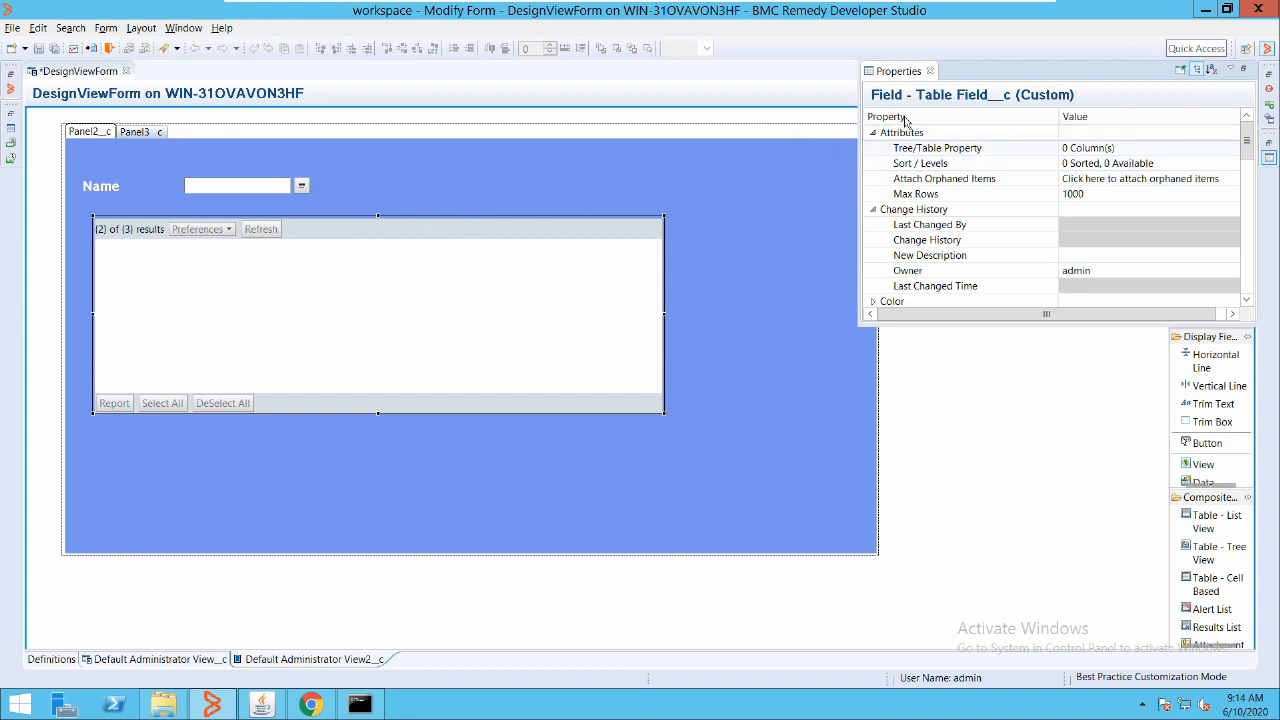
left_click(939, 147)
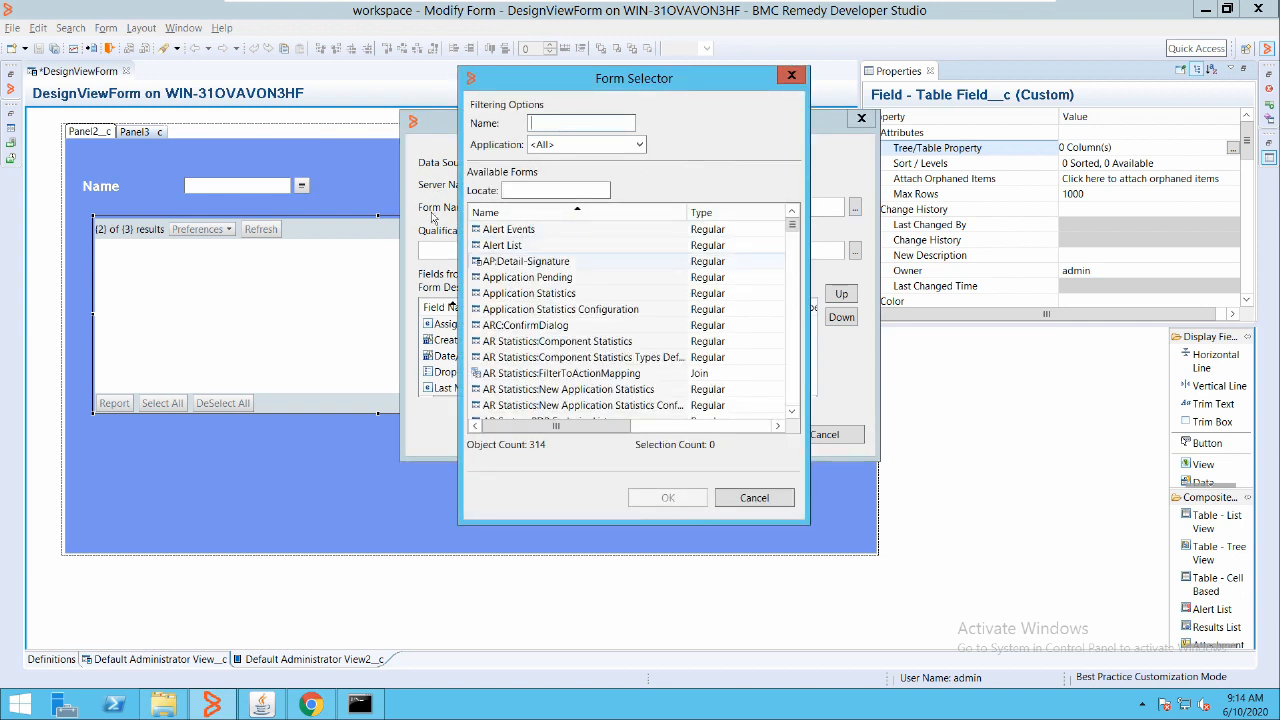
left_click(526, 261)
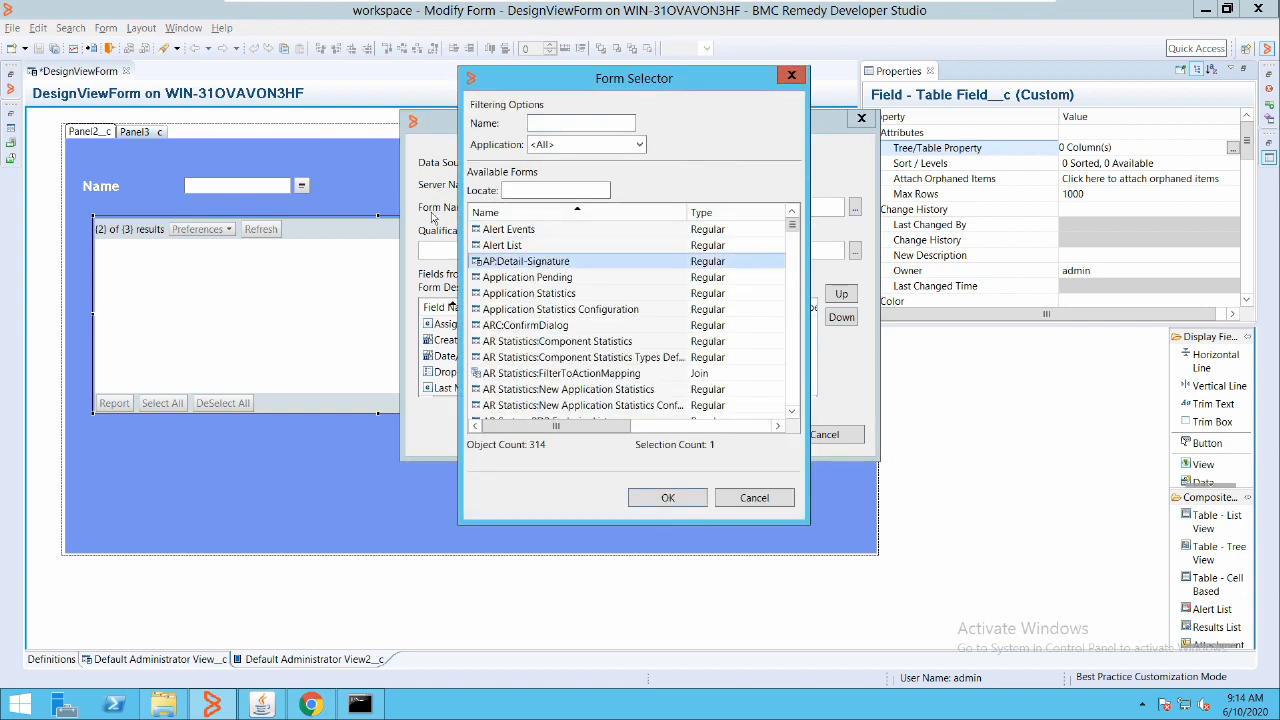
key("s")
key("t")
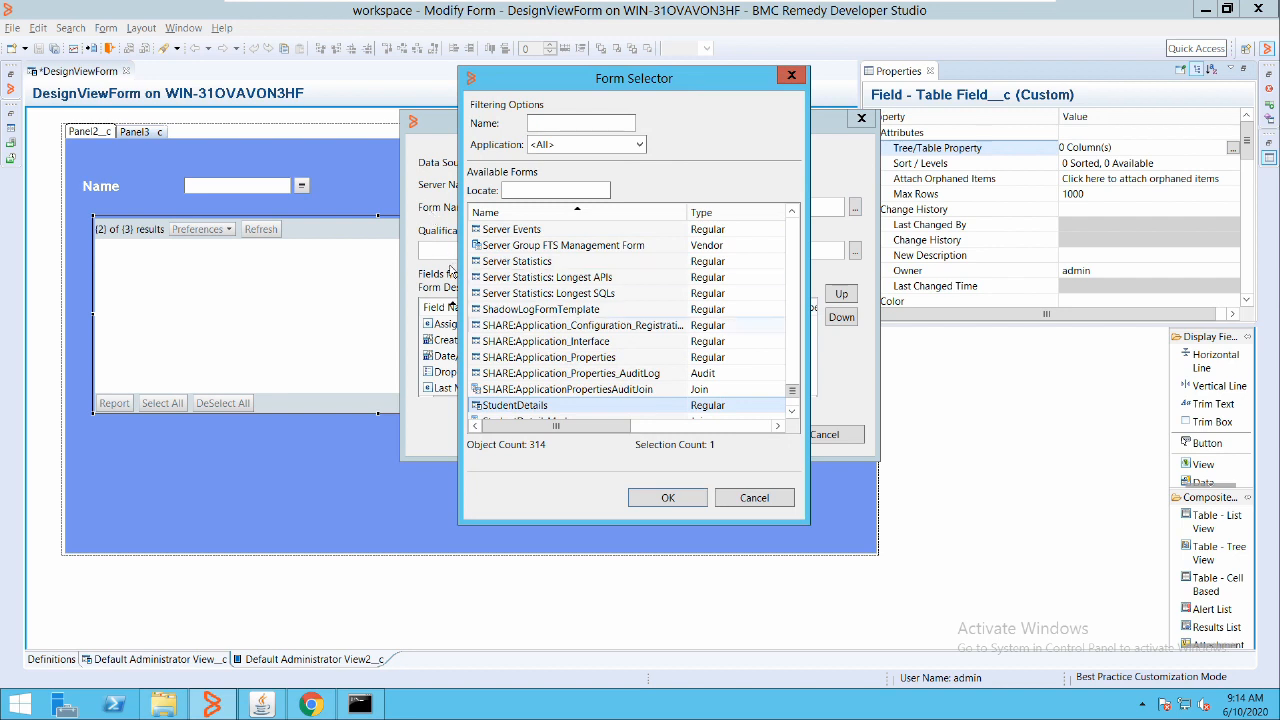
scroll(430, 245, "down", 2)
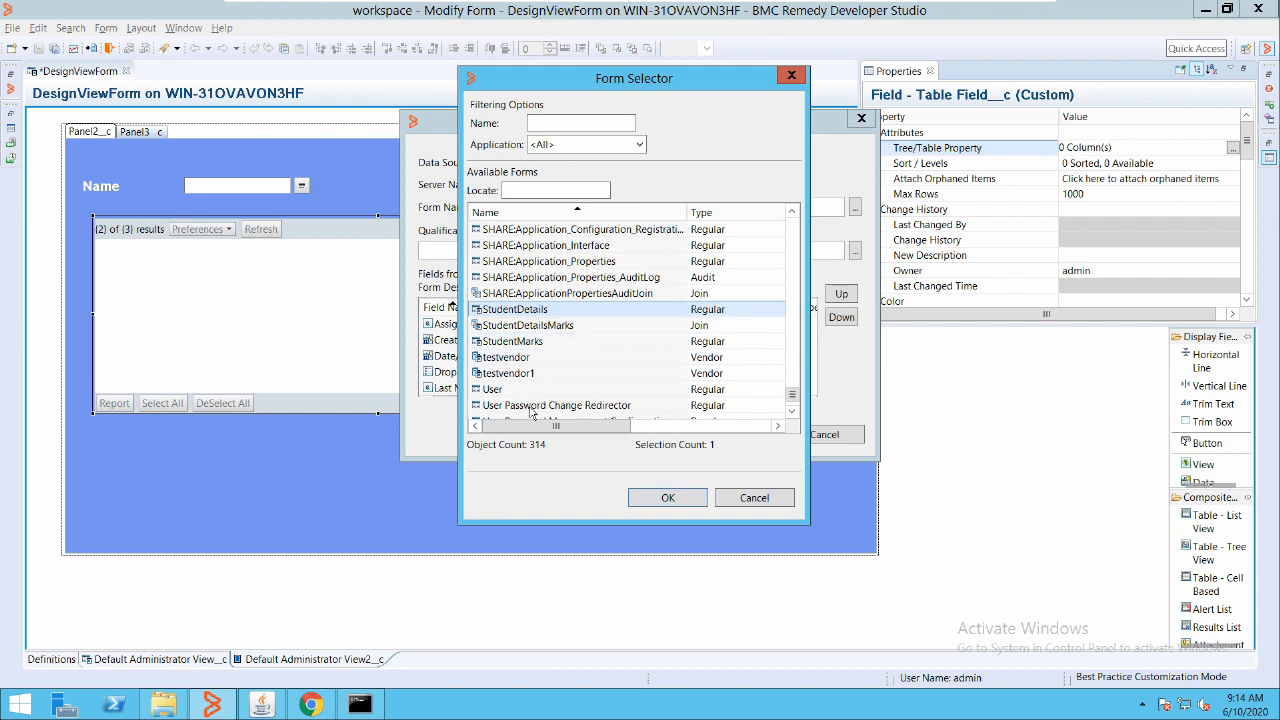
key("Return")
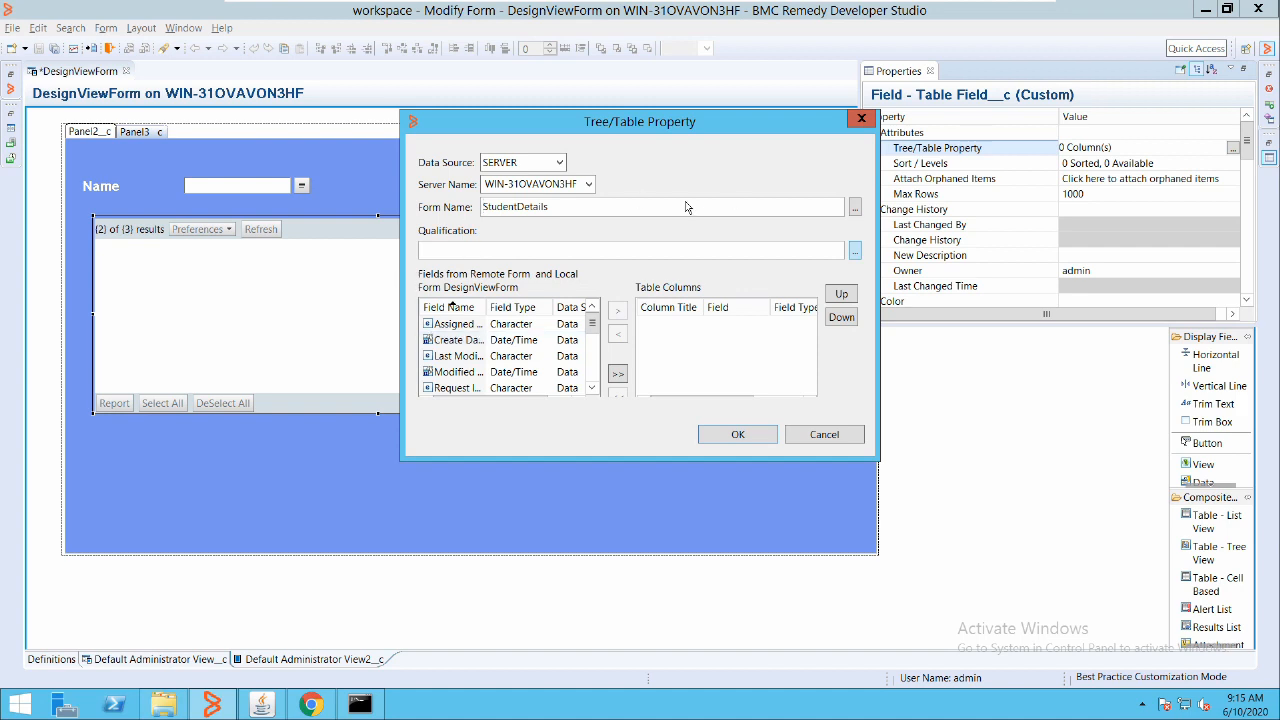
Set the table qualification to 'Request ID_c != $NULL$'
left_click(855, 250)
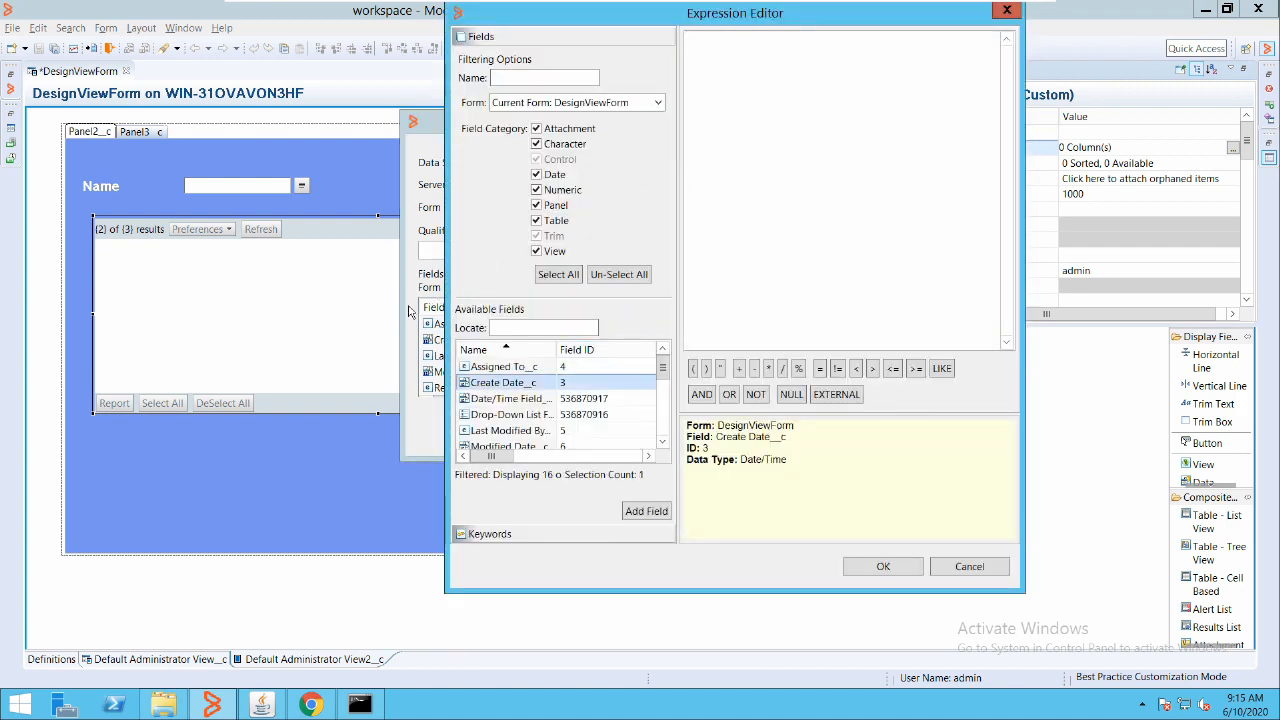
key("r")
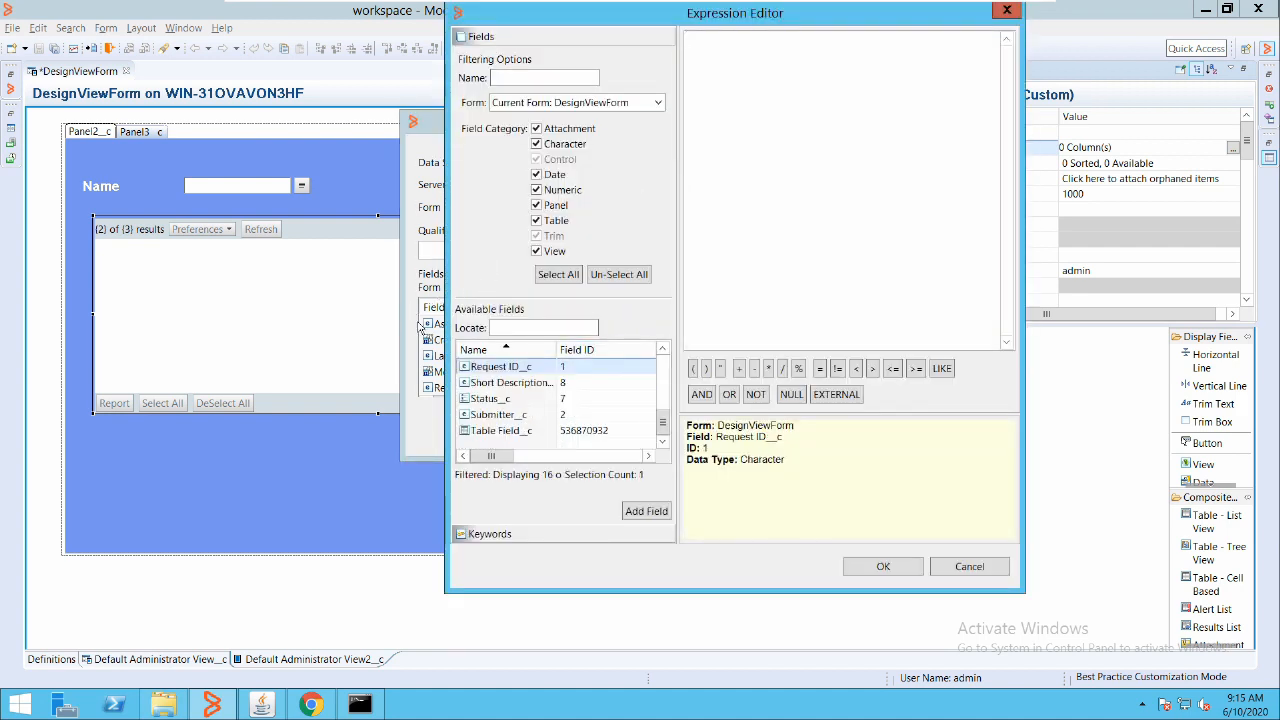
double_click(500, 366)
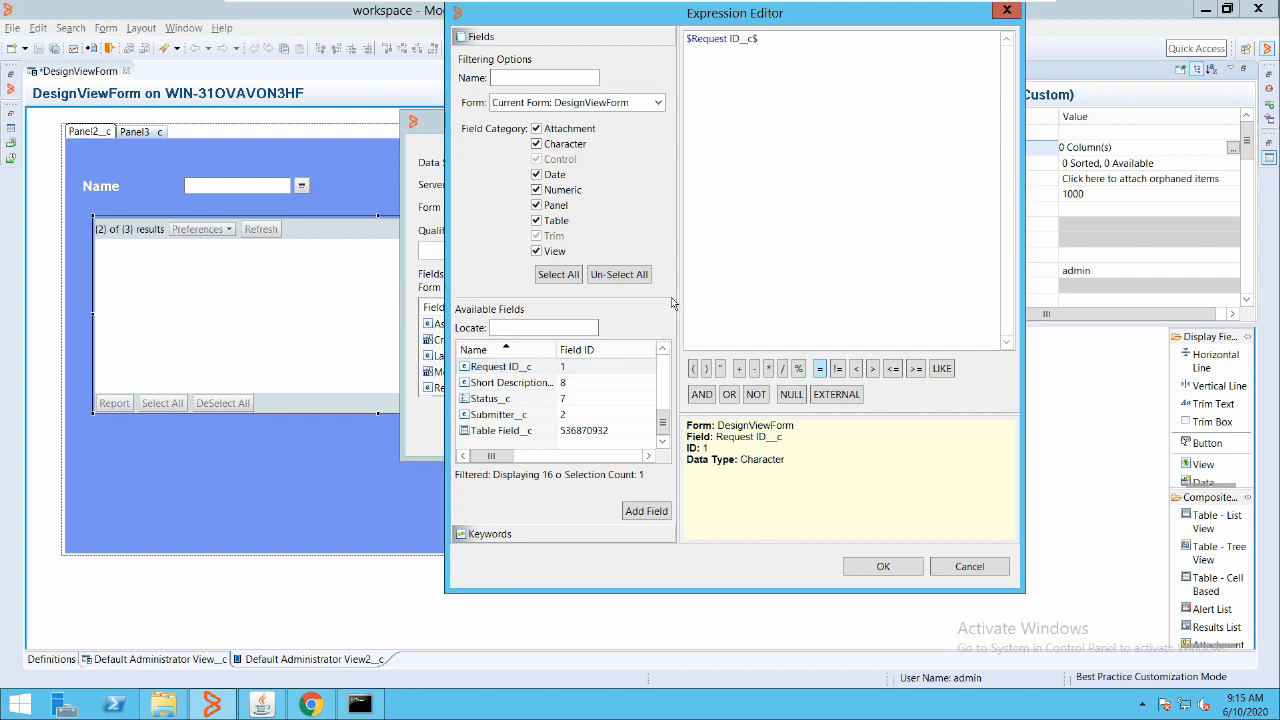
type("!= $NULL$")
key("Return")
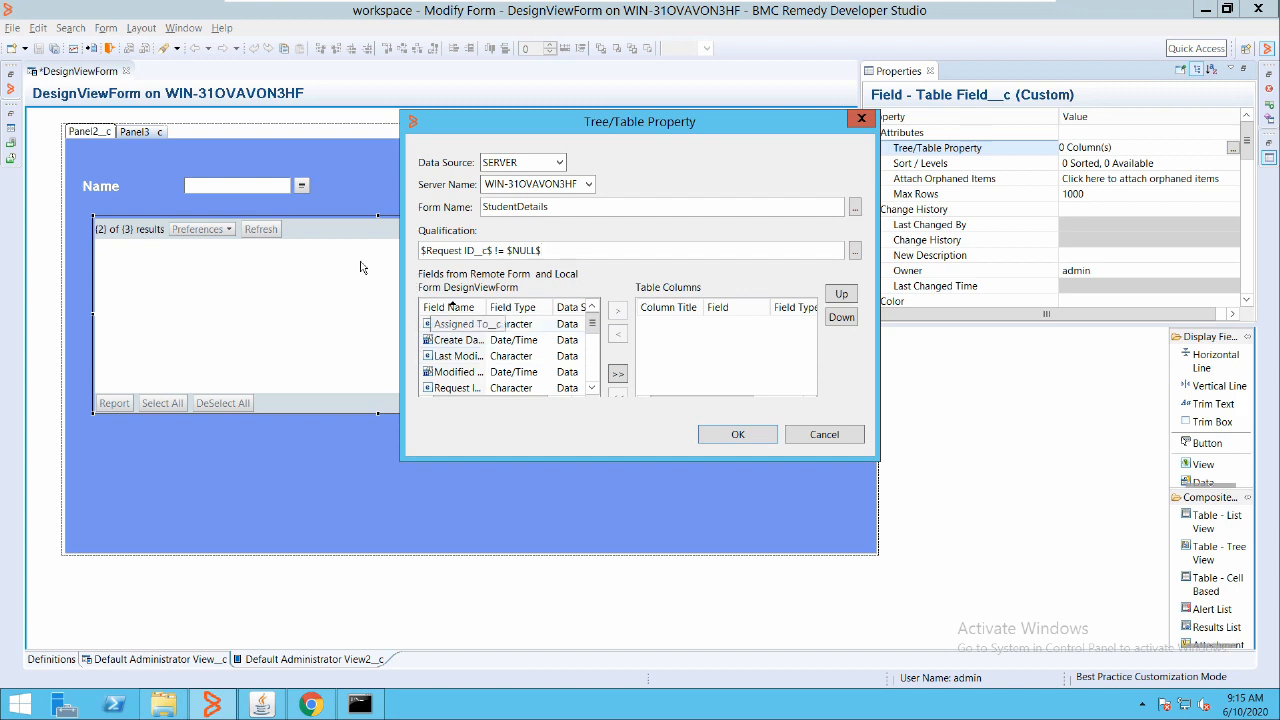
Add Student Class, Student Name and Student Roll No columns, with Student Name moved first
left_click(458, 356)
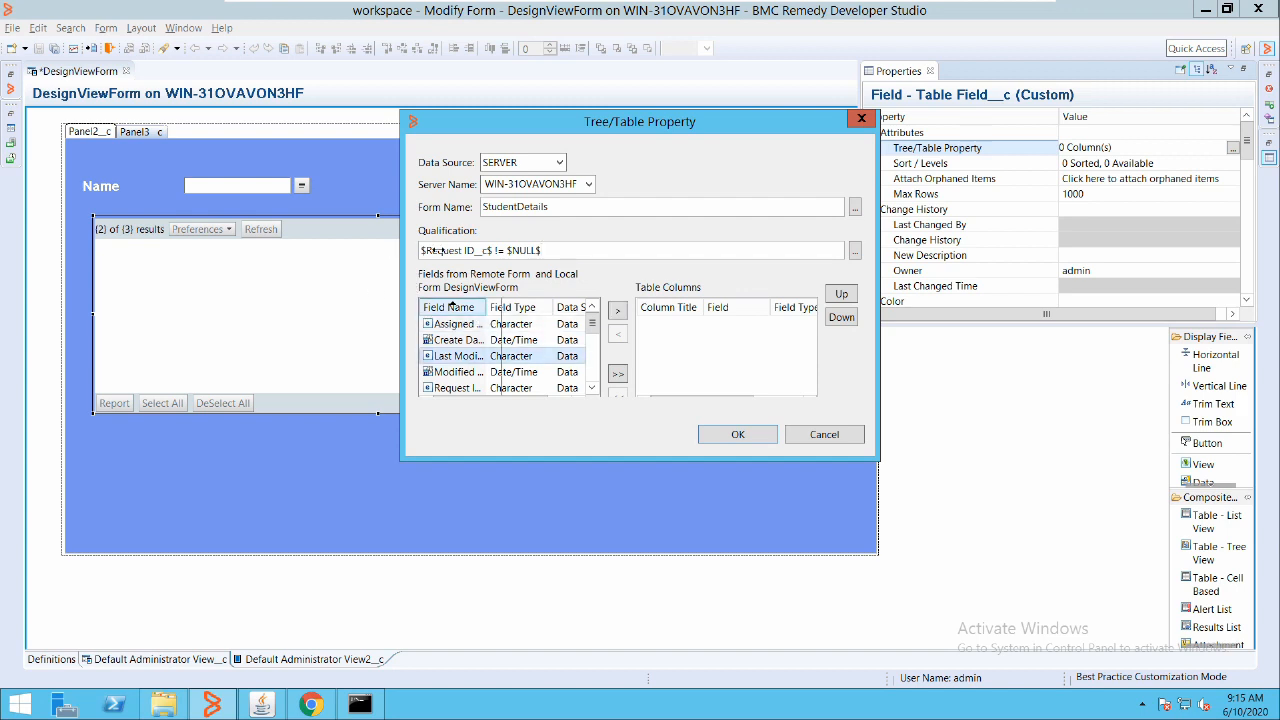
left_click_drag(501, 307, 555, 307)
scroll(473, 341, "down", 2)
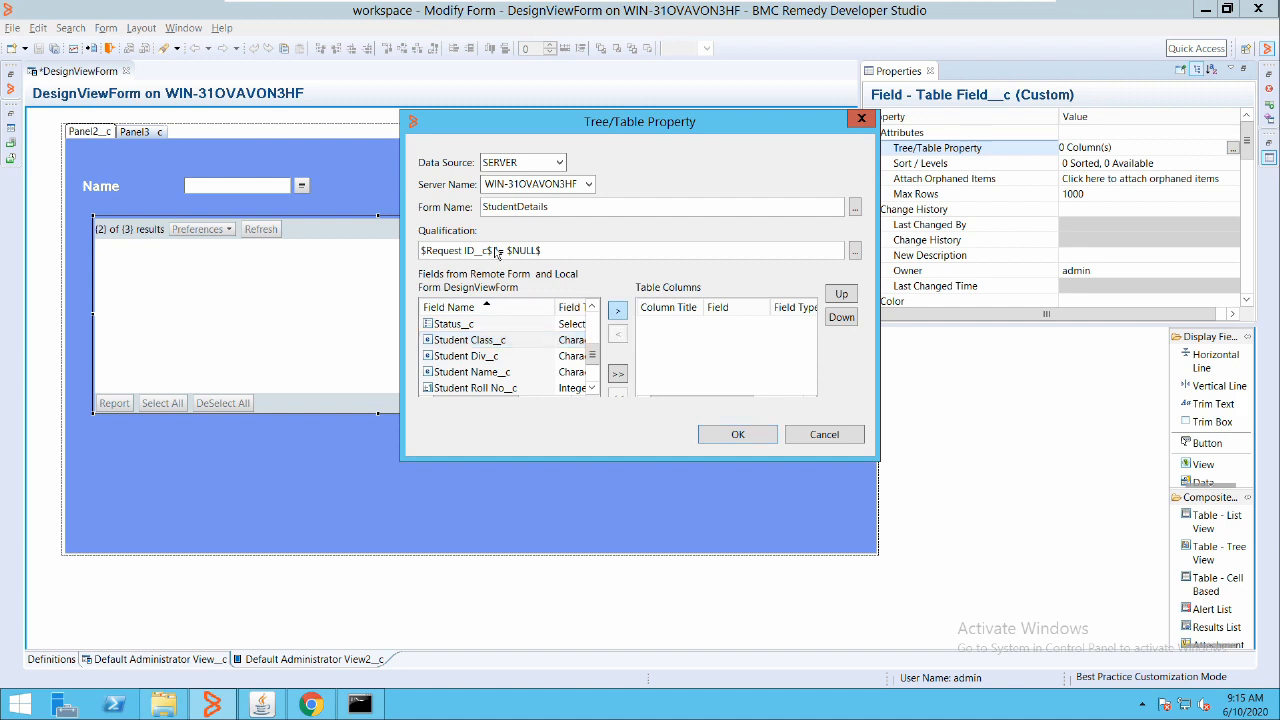
left_click(618, 311)
left_click(497, 372)
left_click(618, 311)
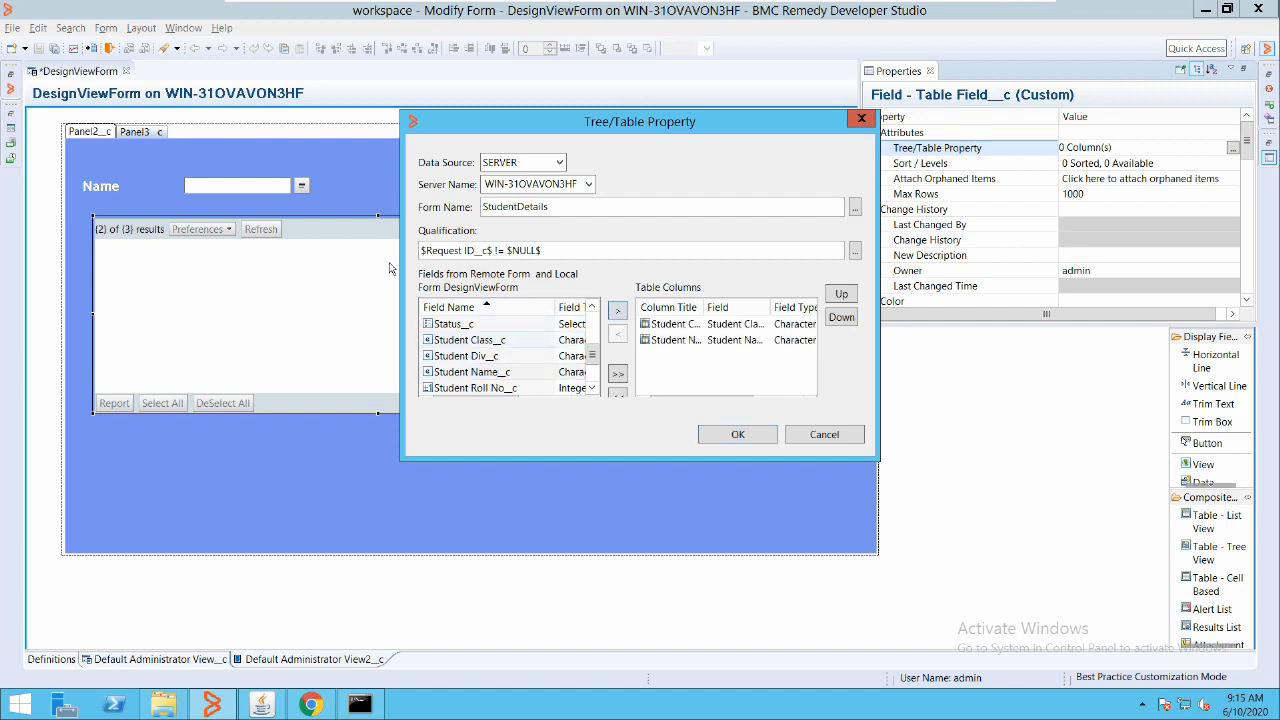
left_click(455, 323)
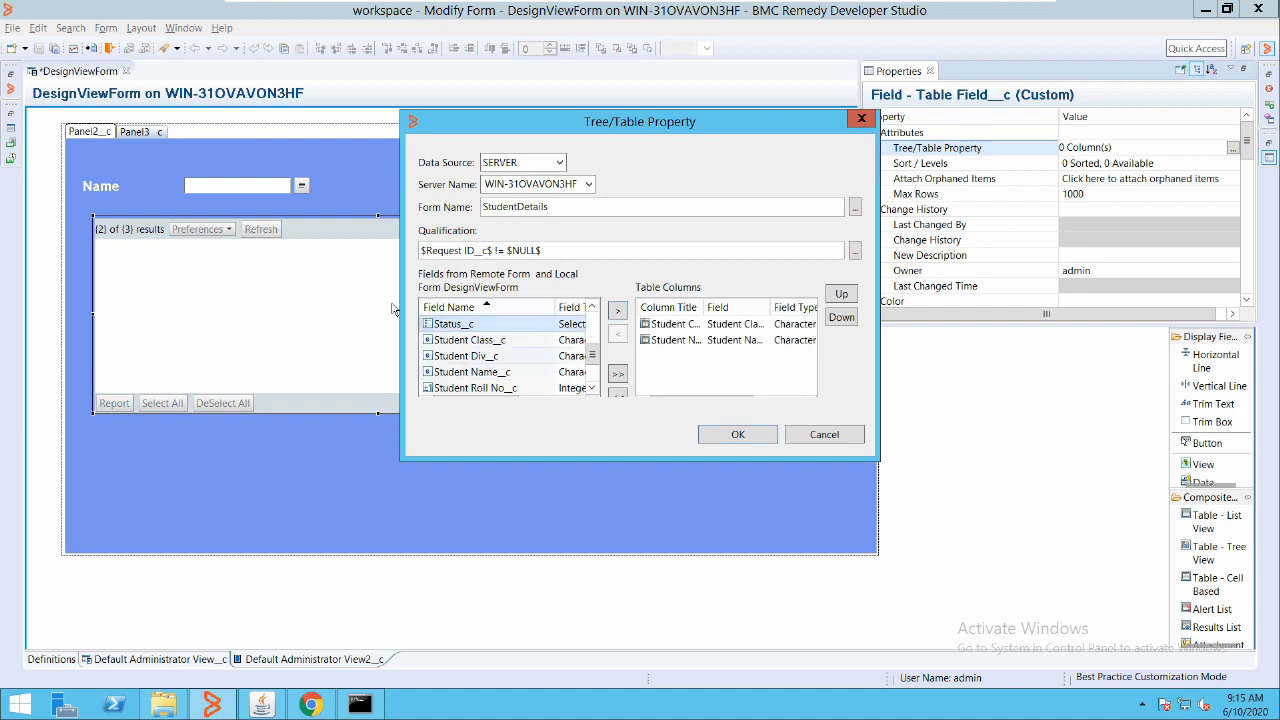
left_click(475, 387)
left_click(618, 311)
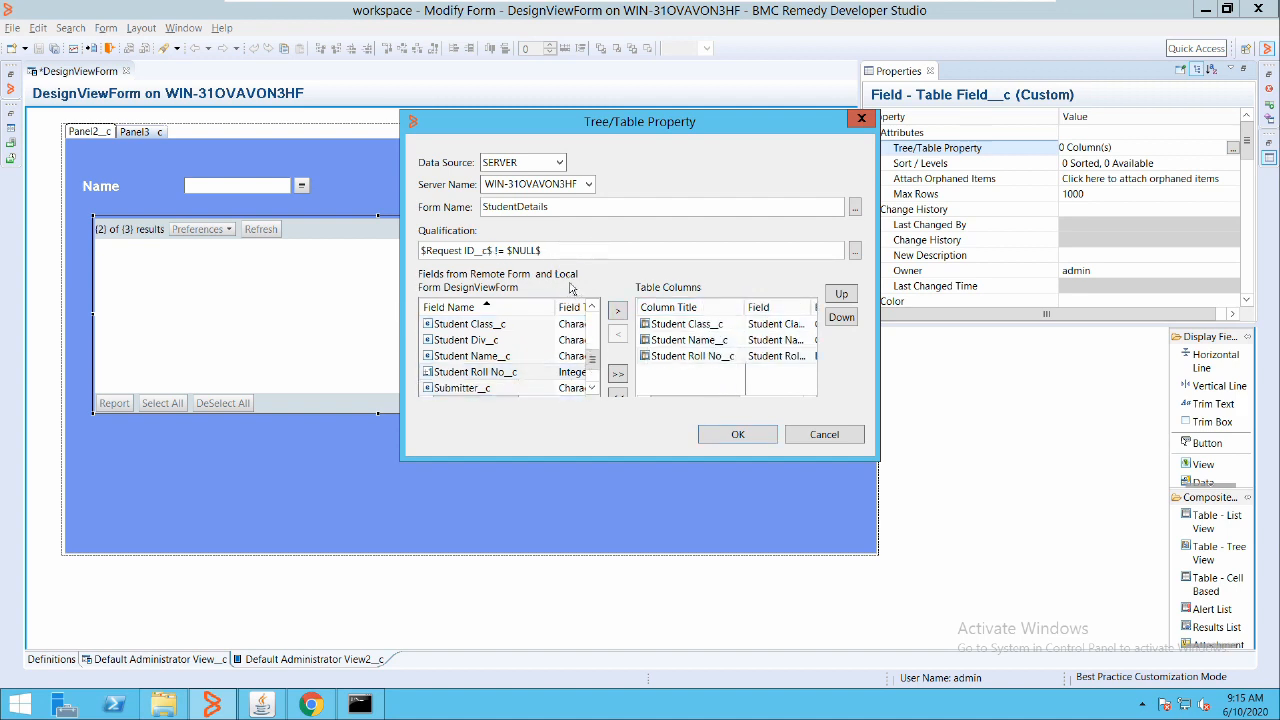
left_click(692, 356)
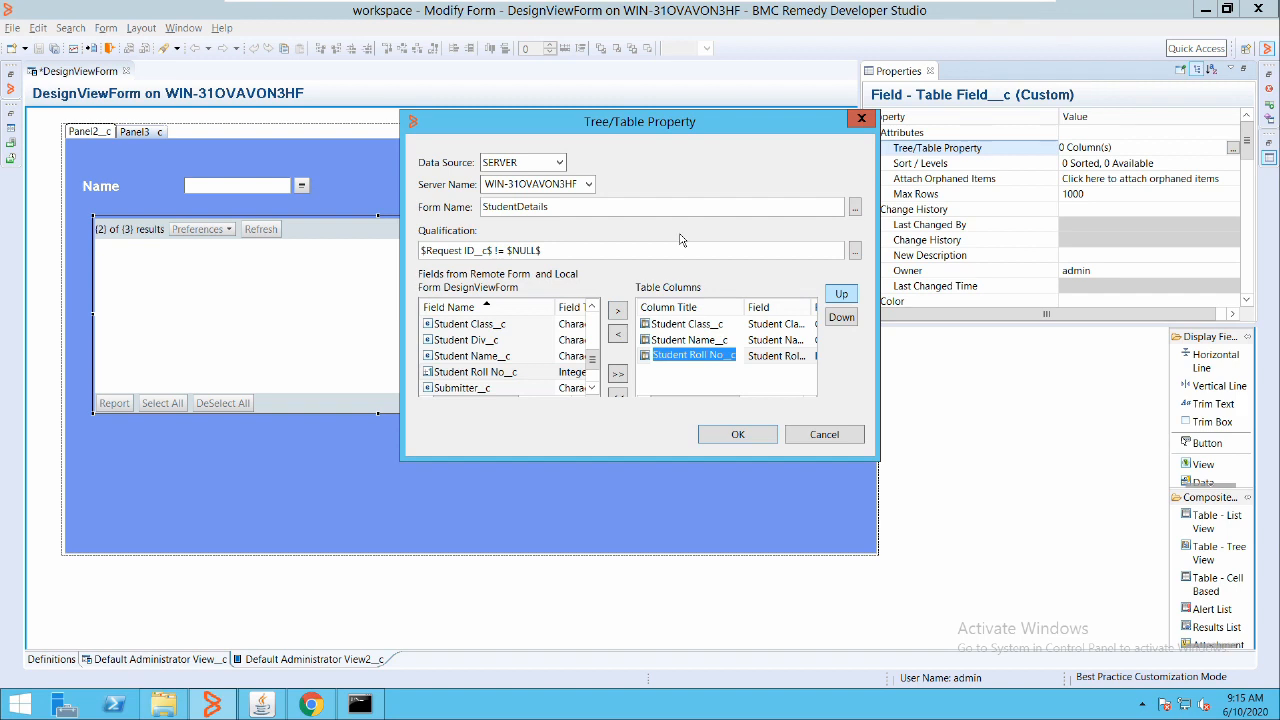
left_click(847, 294)
left_click(706, 356)
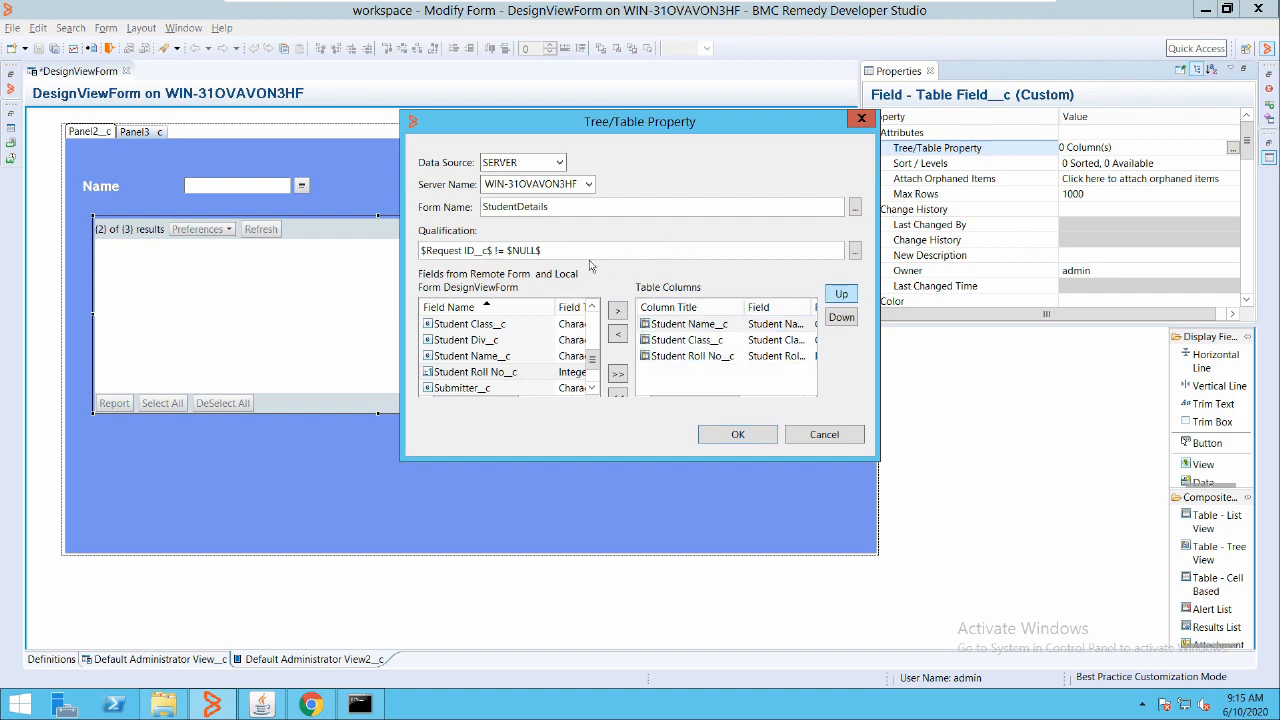
key("Return")
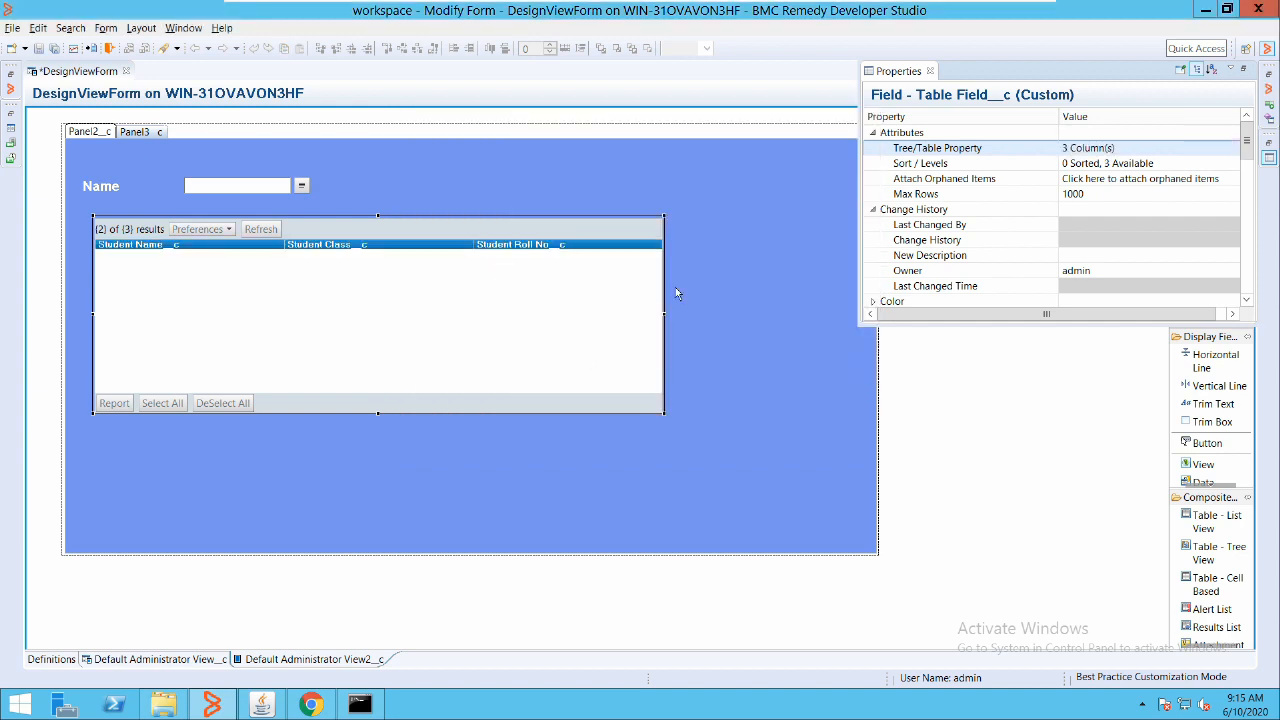
Make the table field narrower and display Panel3
left_click(766, 302)
left_click(529, 266)
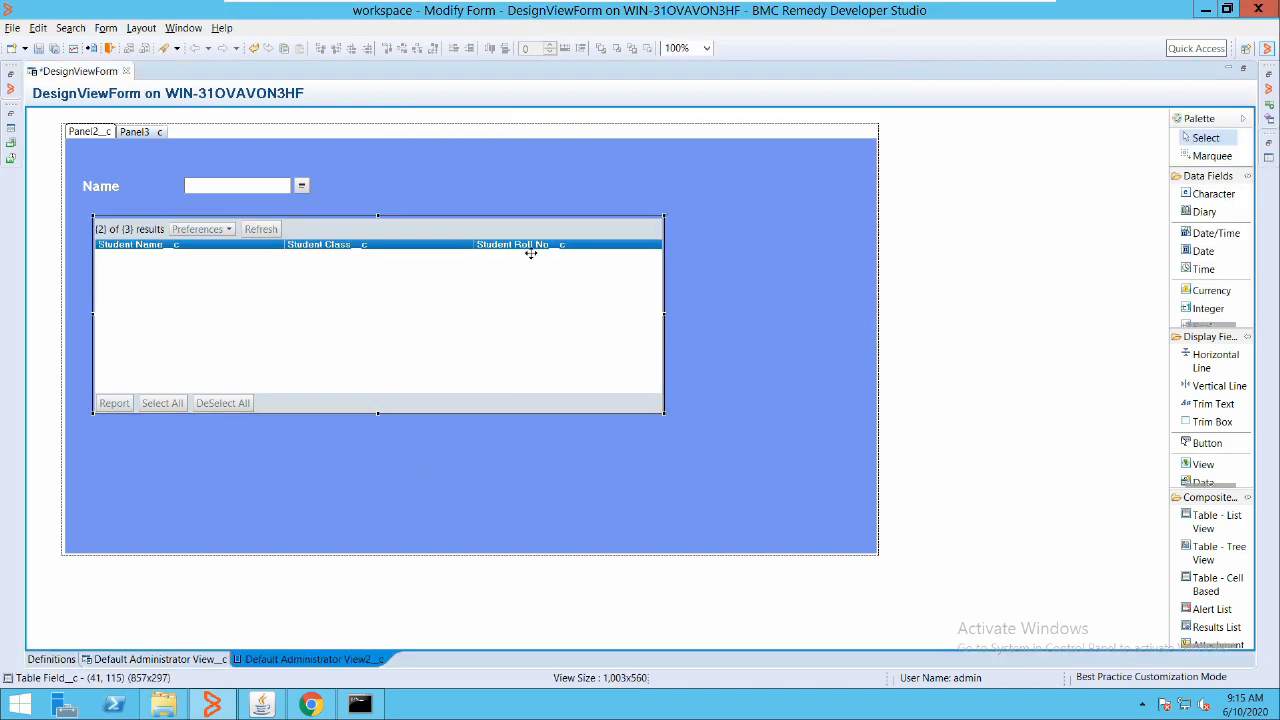
left_click_drag(532, 250, 403, 268)
left_click(744, 215)
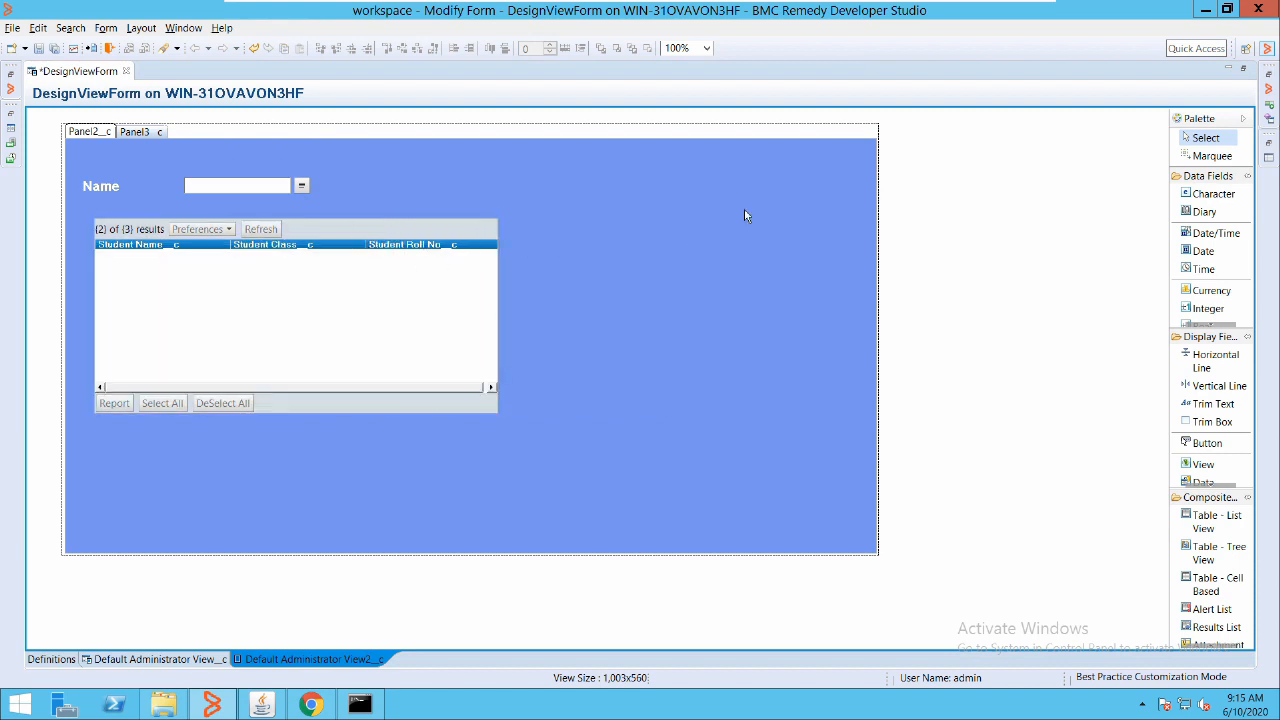
left_click(154, 659)
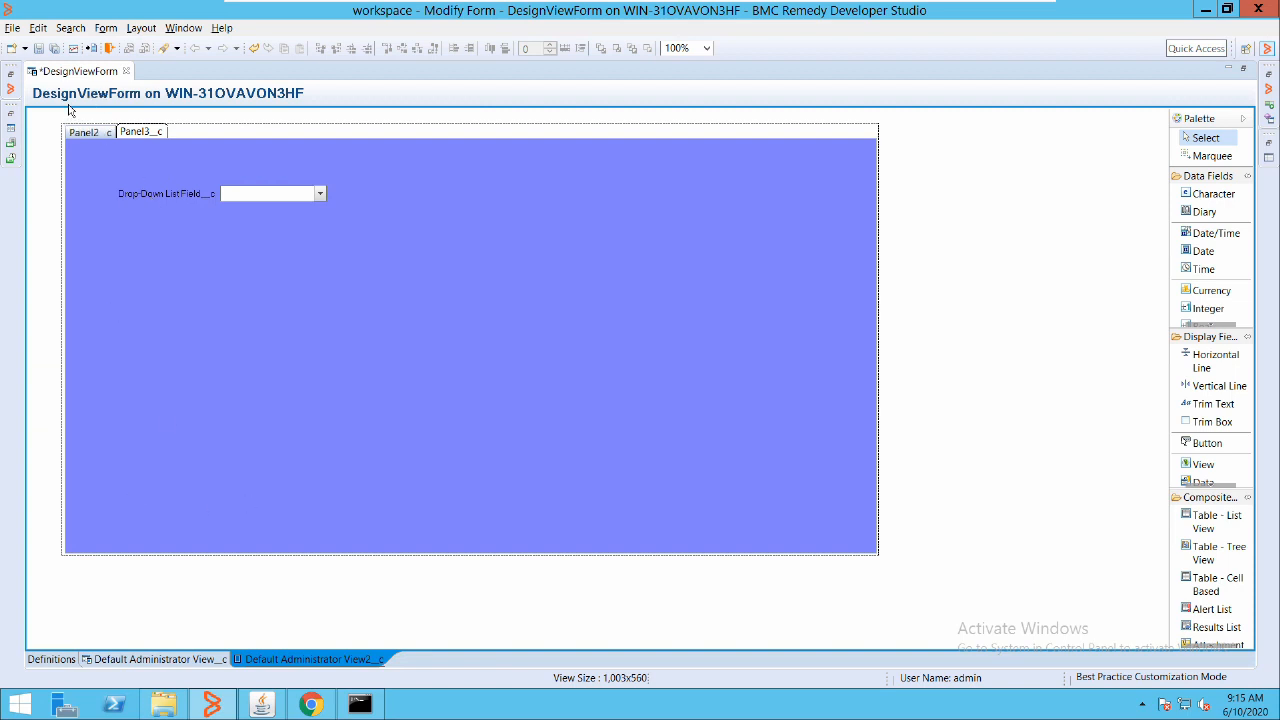
Add the panel holder to Default Administrator View_c, then save DesignViewForm past the warnings
left_click(85, 131)
left_click(164, 106)
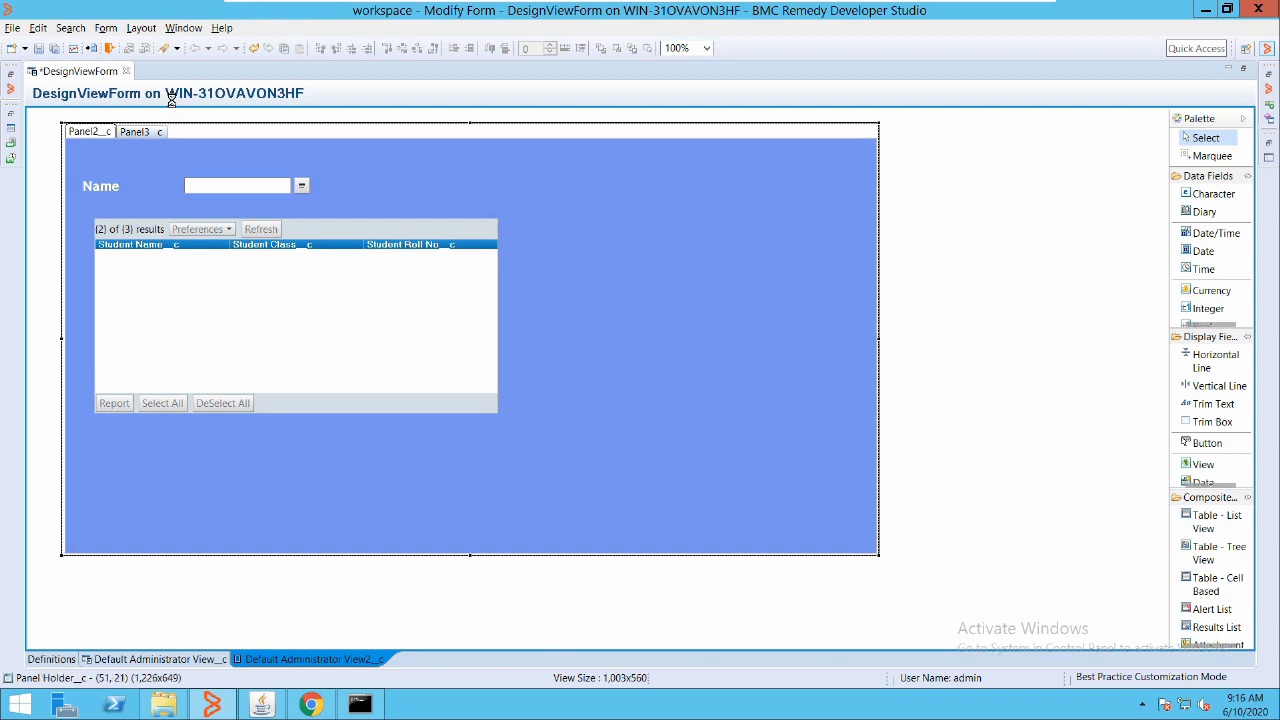
double_click(171, 100)
scroll(993, 214, "down", 5)
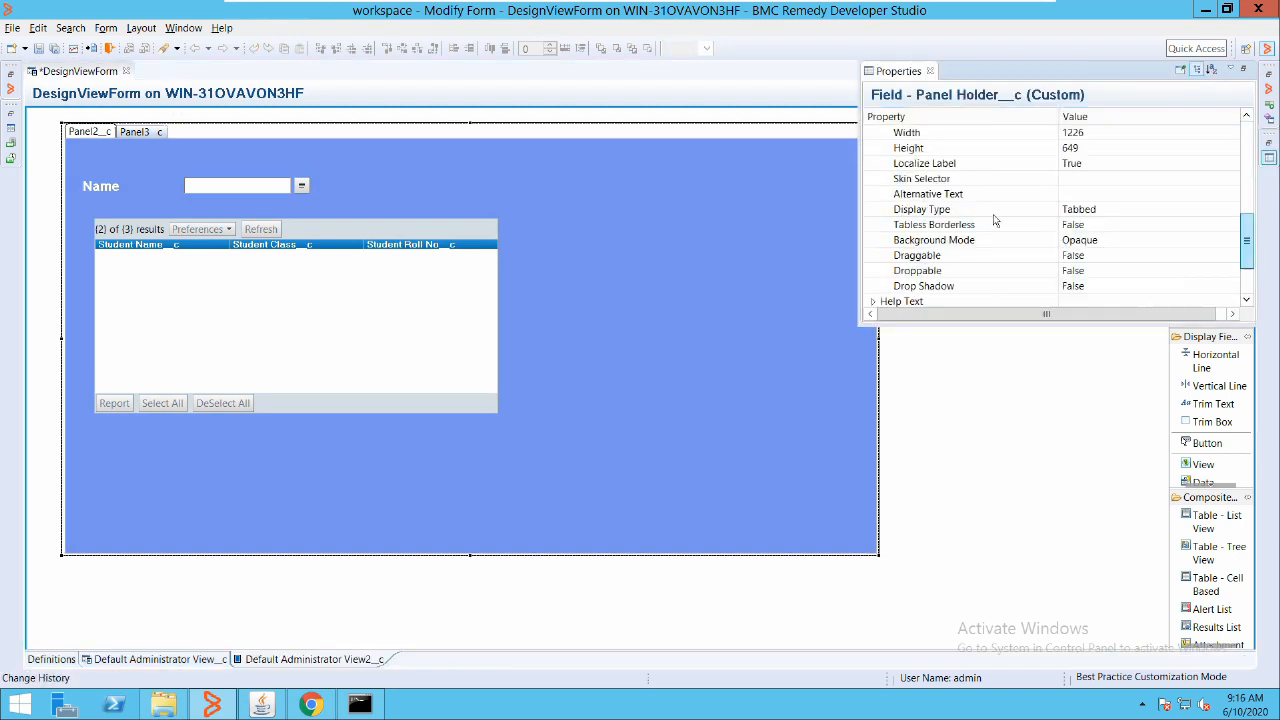
scroll(993, 214, "down", 2)
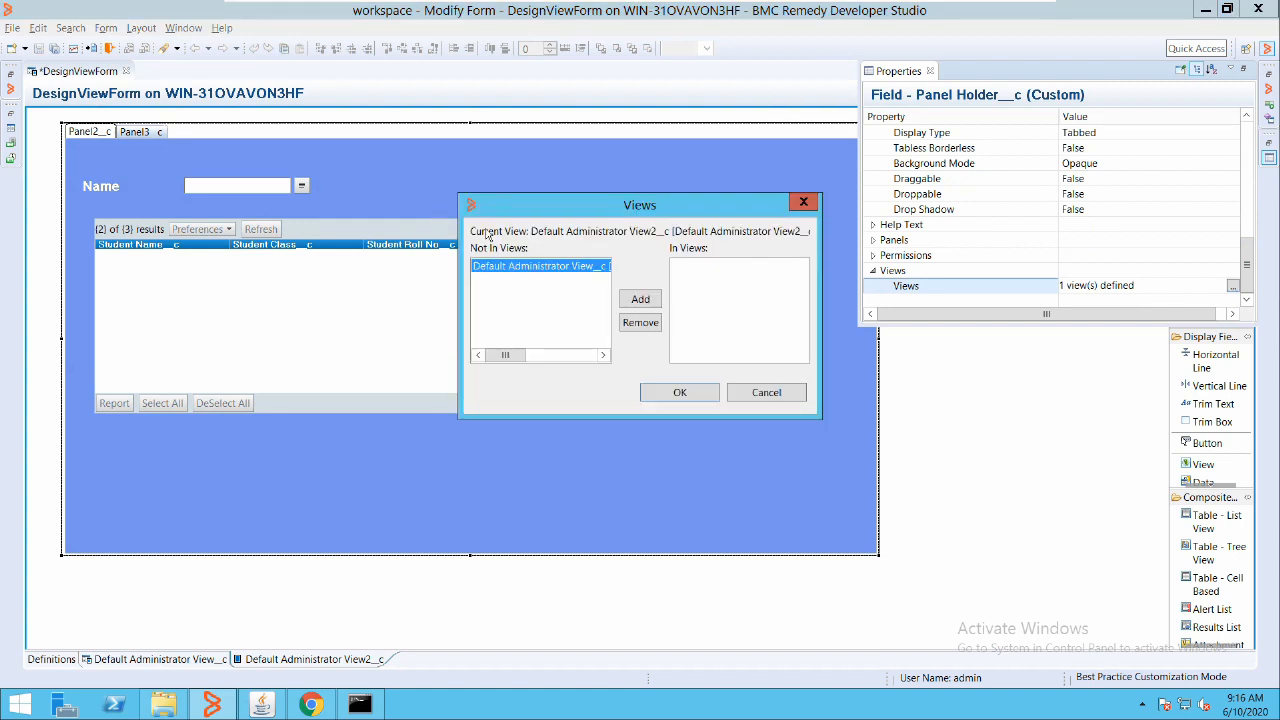
left_click(640, 299)
key("Return")
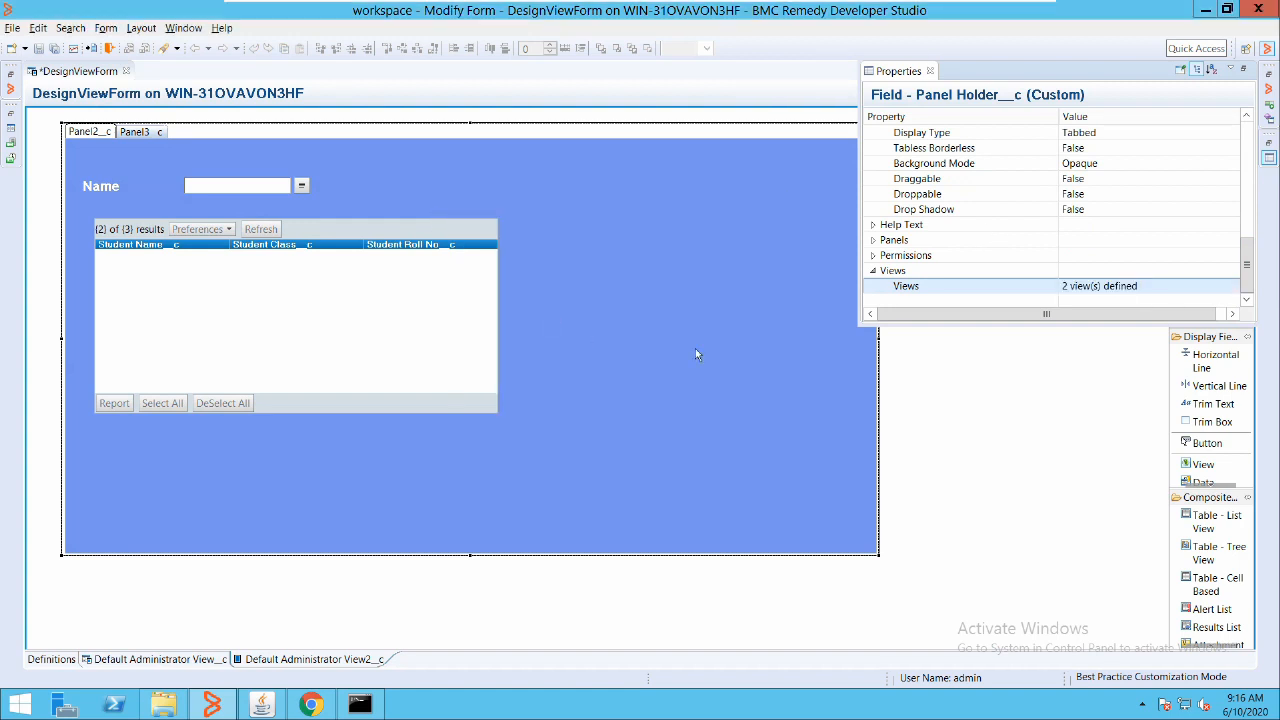
left_click(26, 46)
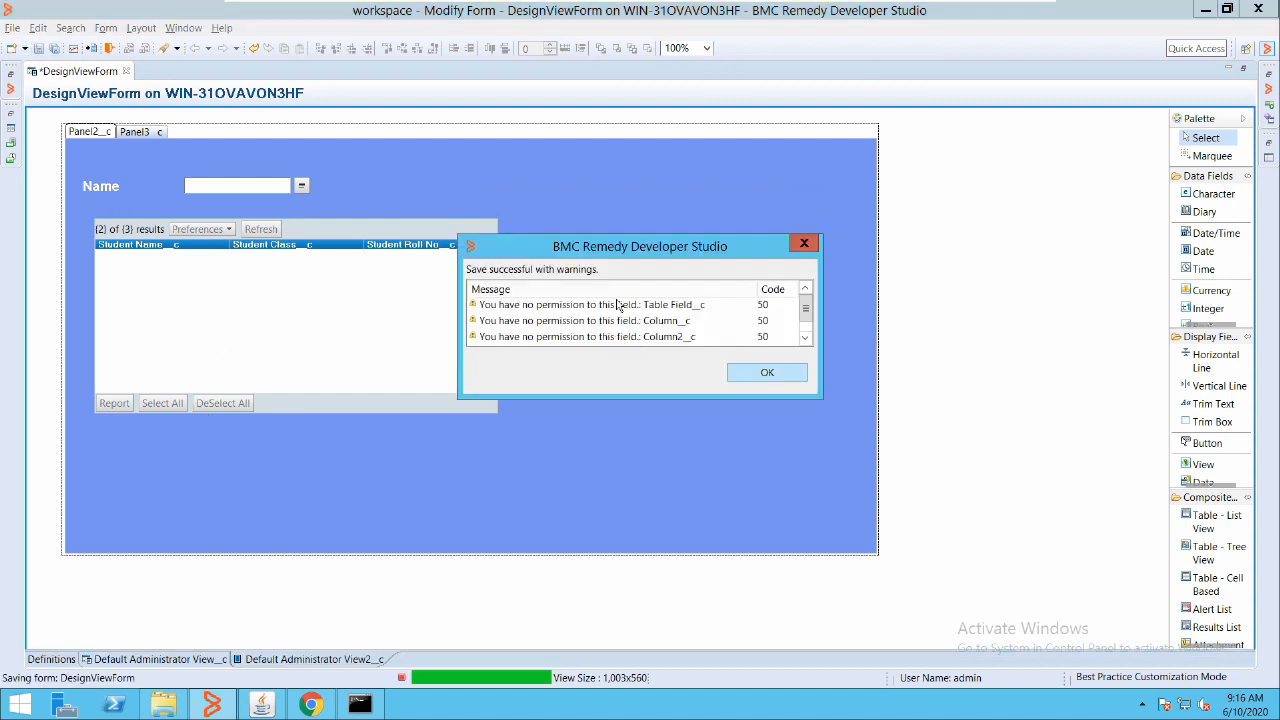
key("Return")
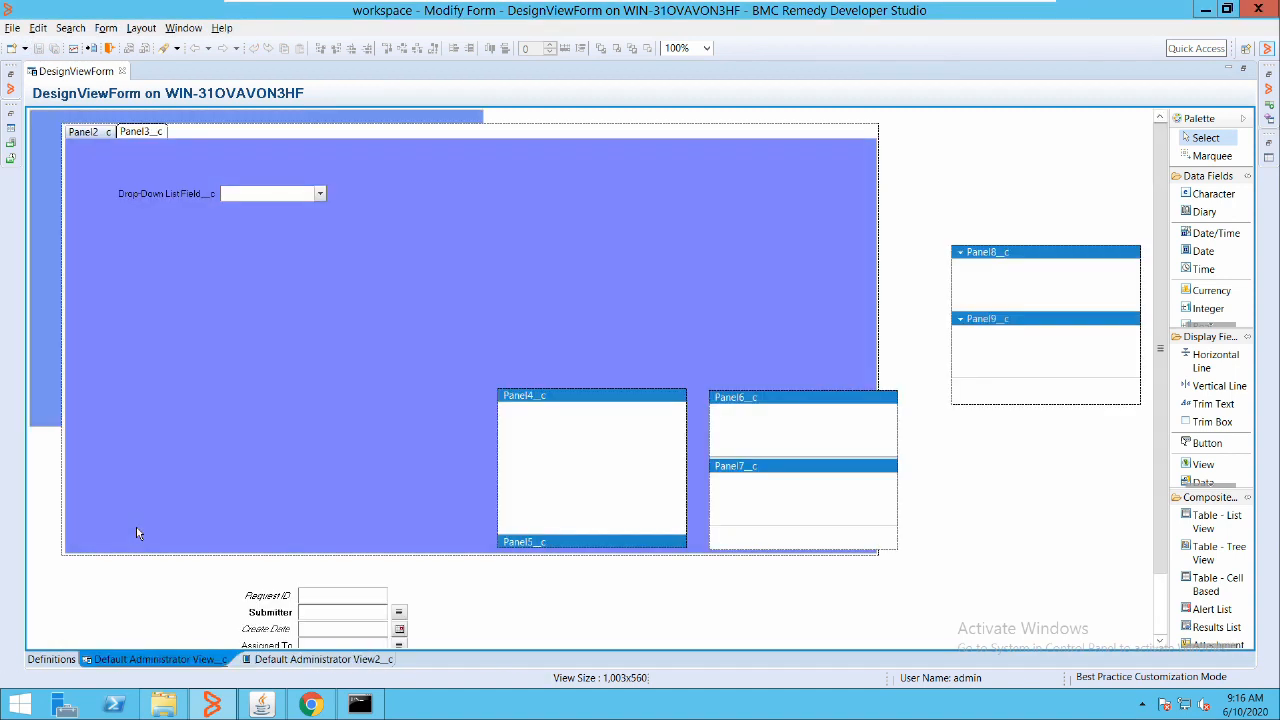
Delete the extra panels Panel4_c through Panel9_c with Yes To All, returning to Panel2
left_click(306, 113)
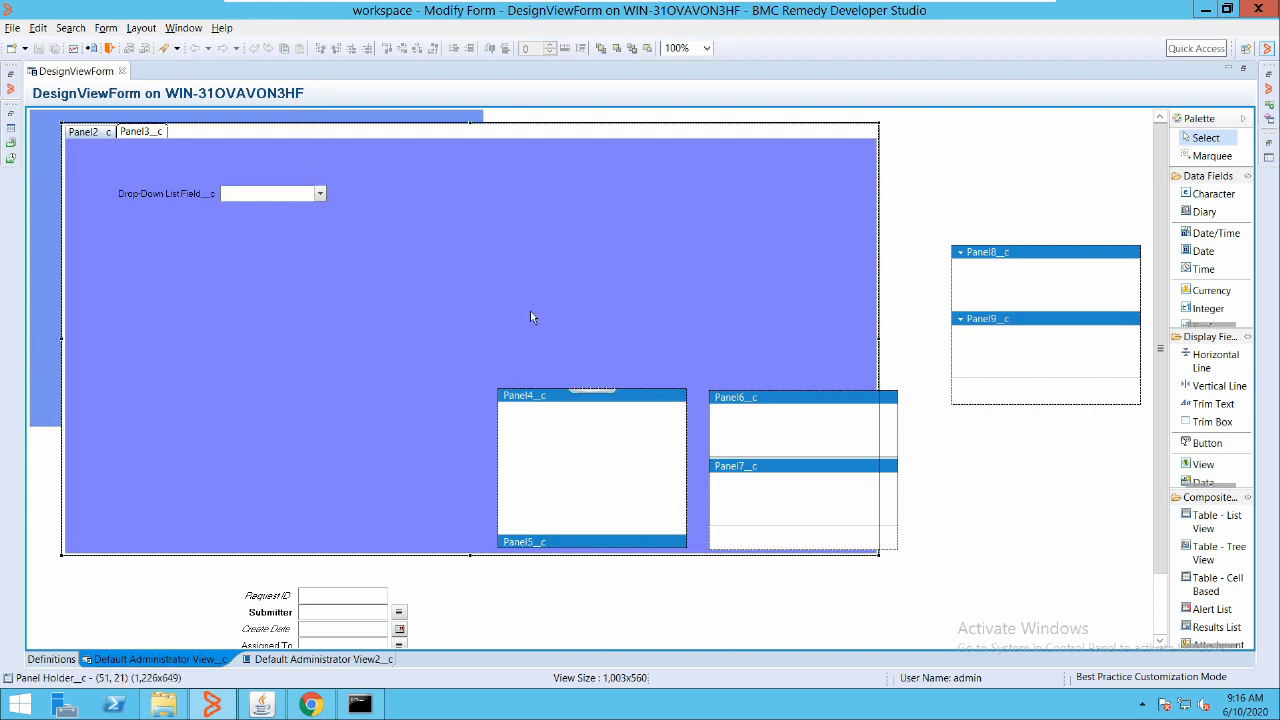
right_click(662, 394)
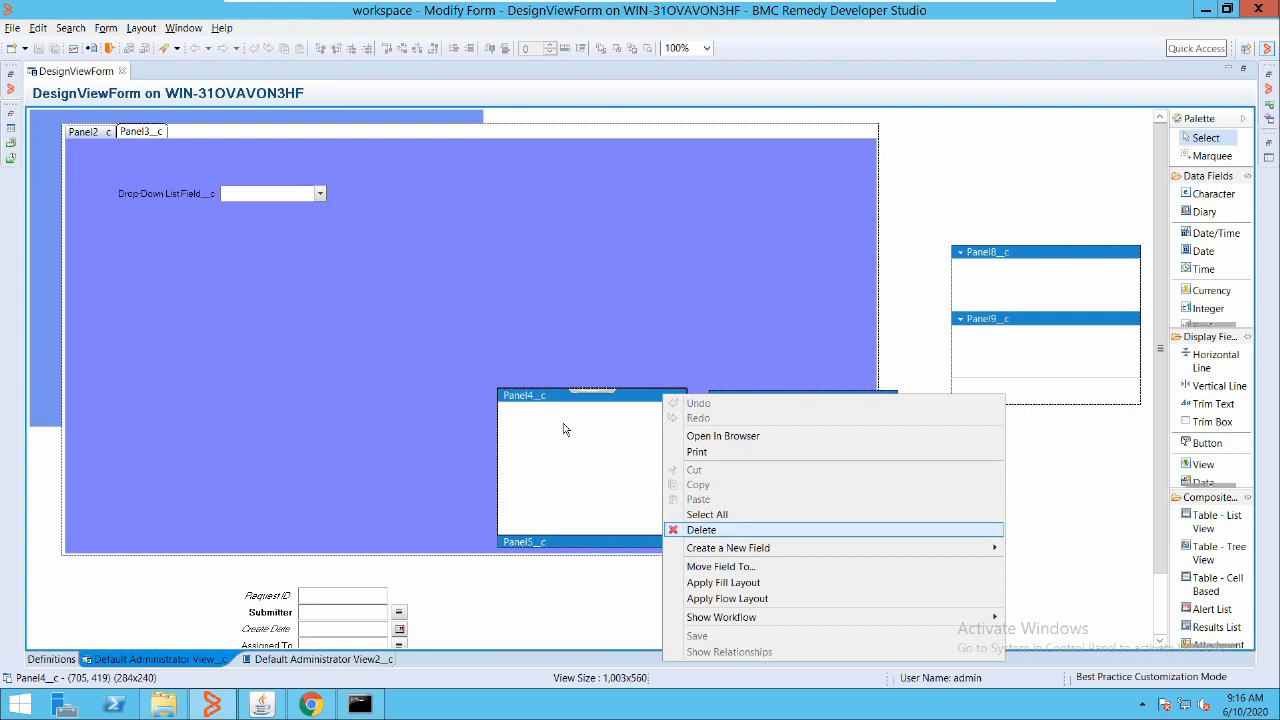
key("Return")
key("Return")
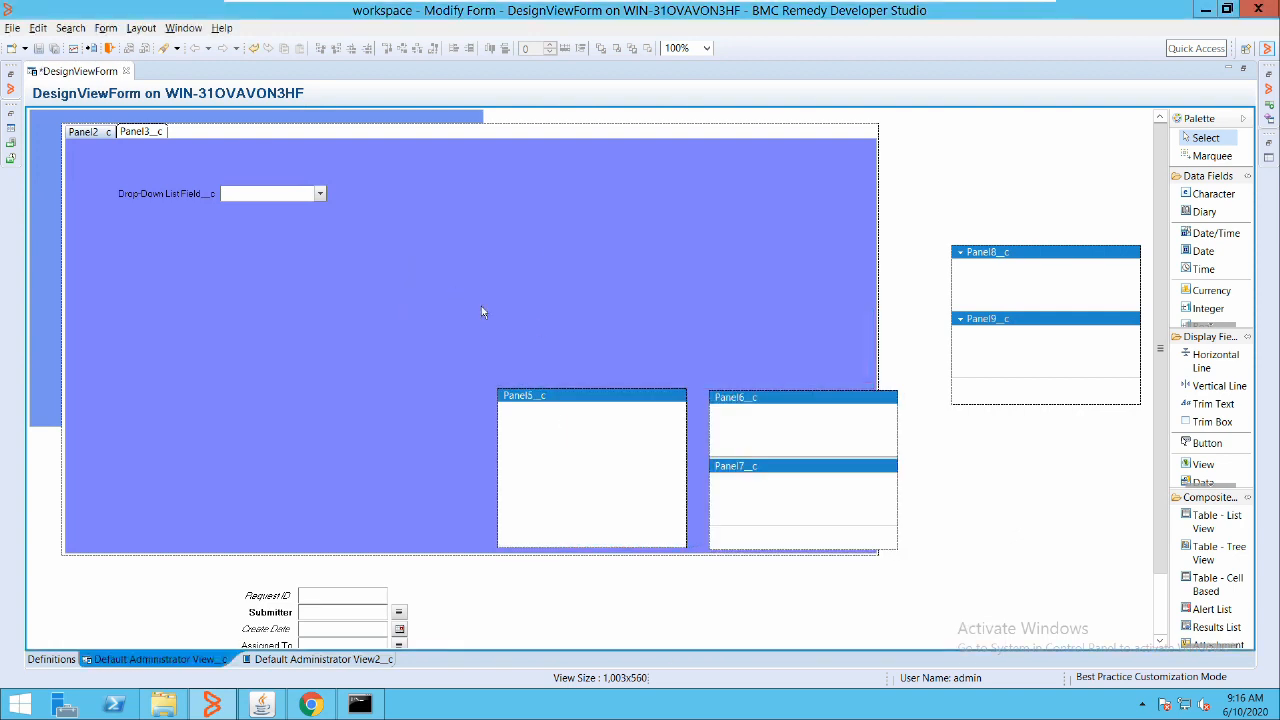
right_click(762, 394)
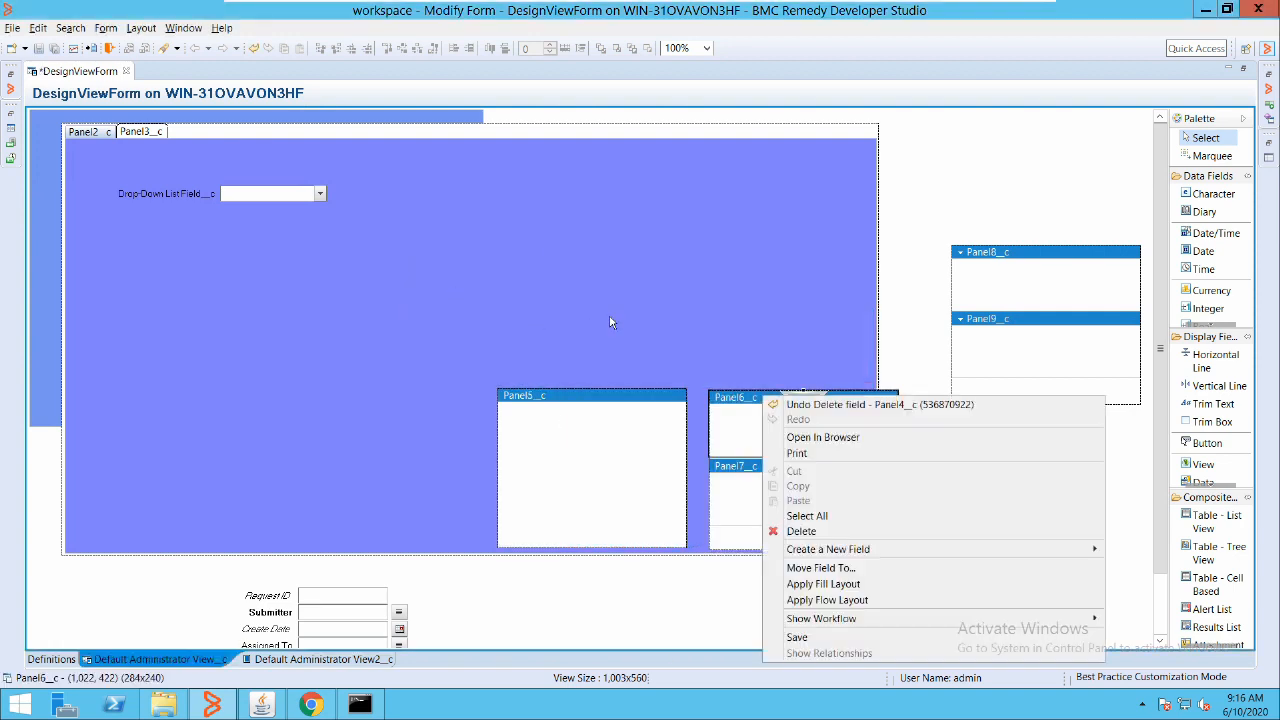
left_click(798, 532)
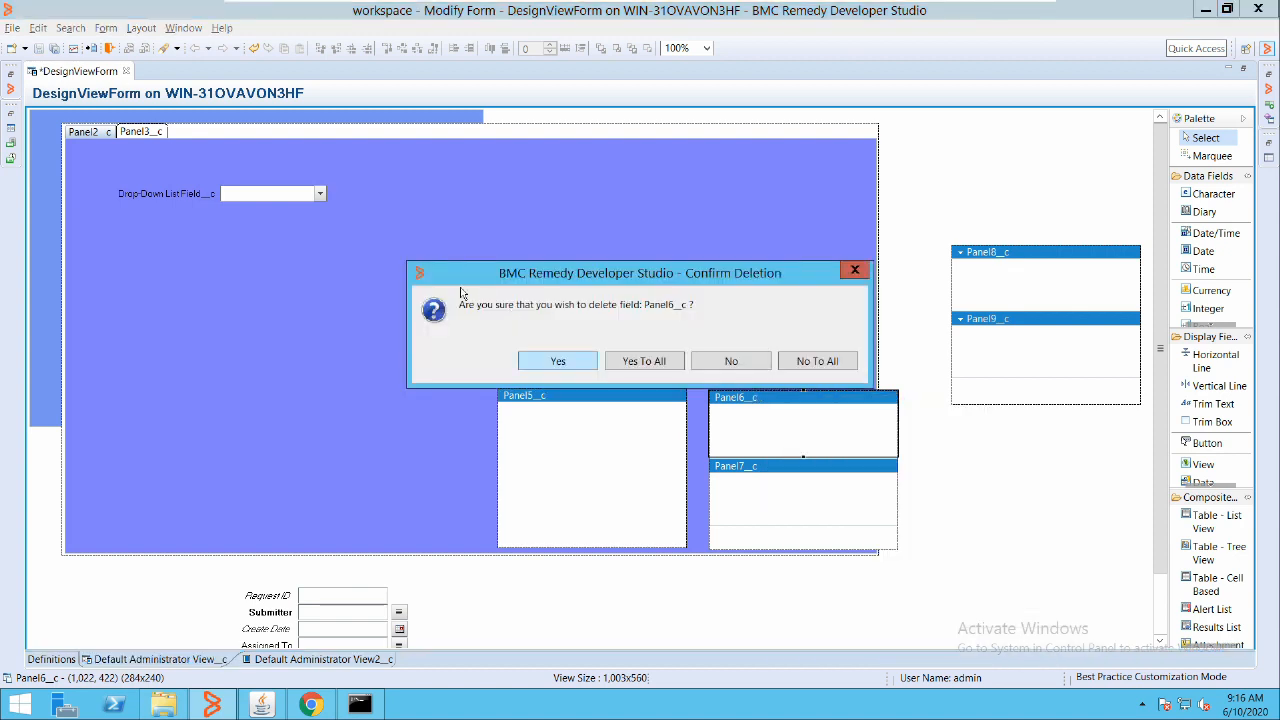
left_click(634, 364)
right_click(648, 396)
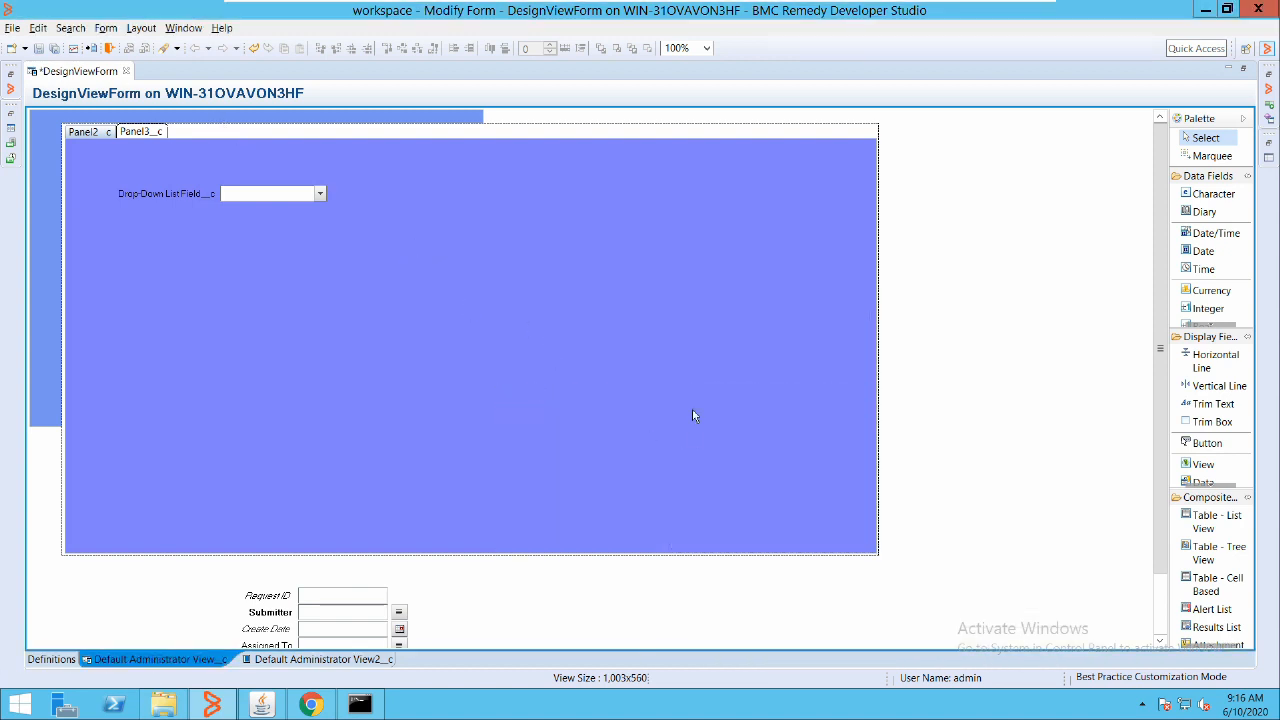
left_click(692, 409)
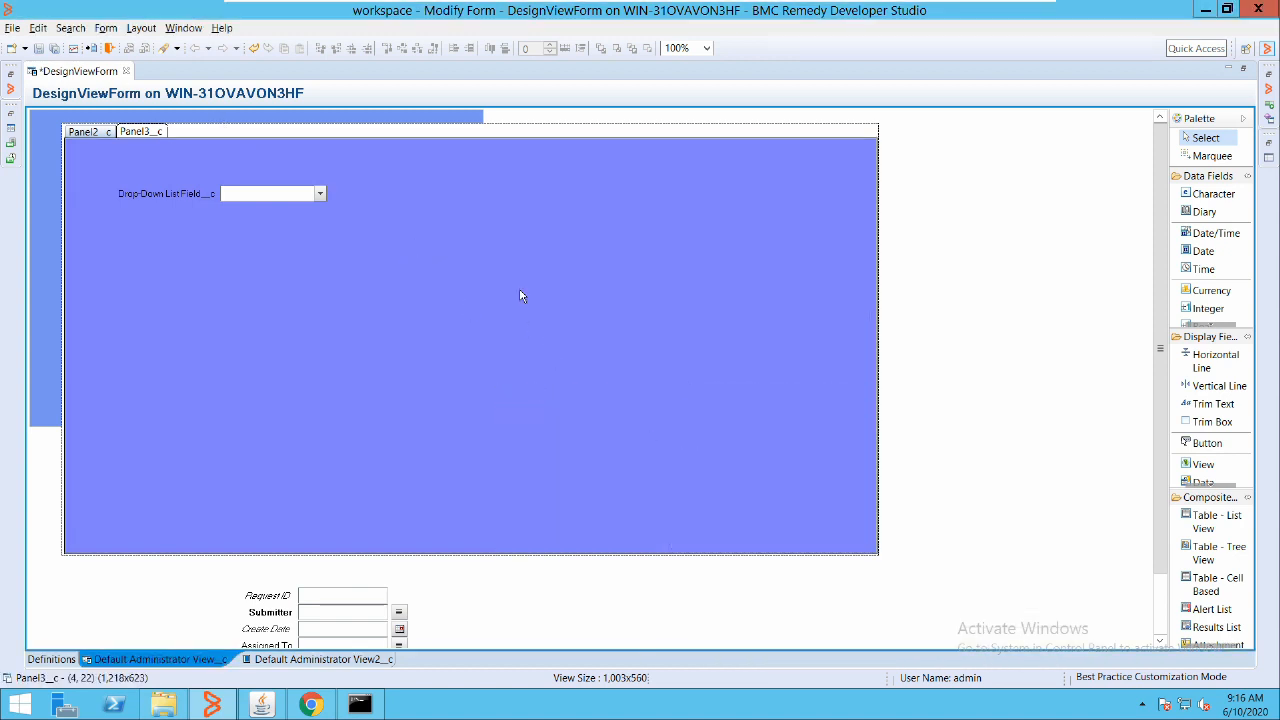
left_click(74, 118)
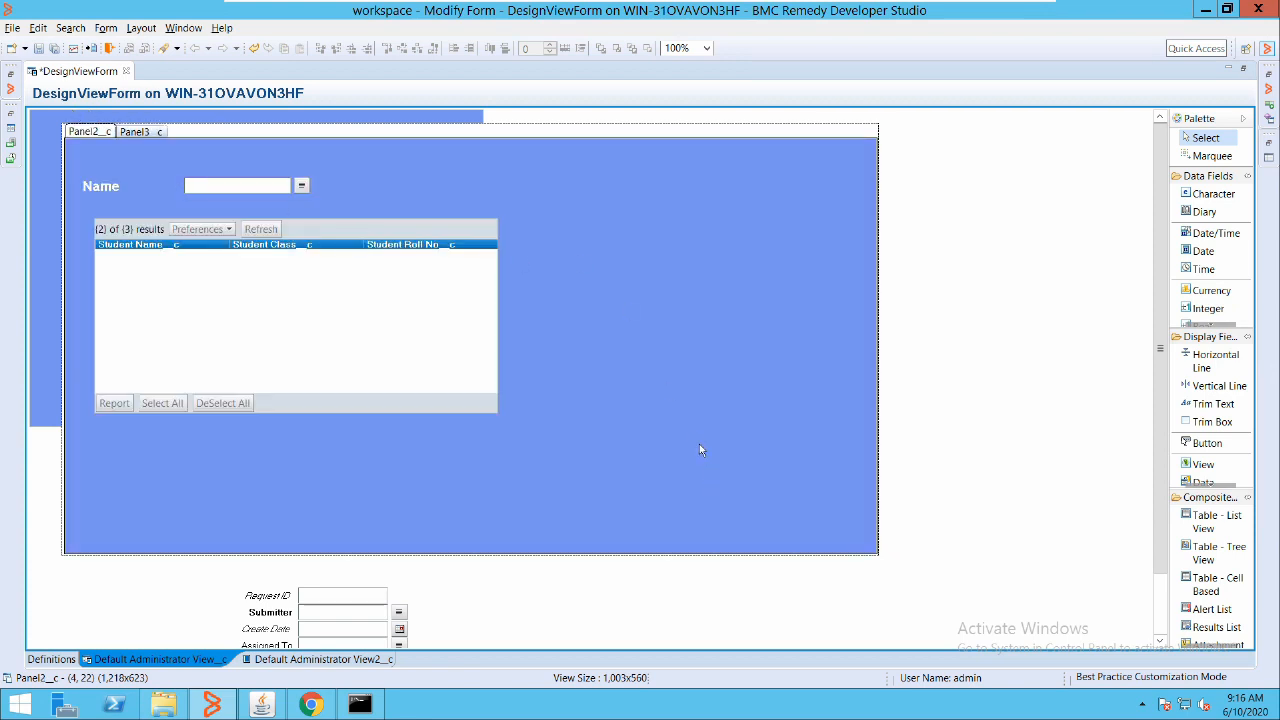
Shrink the panel holder to 789x548 and move it beside the HR Application area
left_click(567, 112)
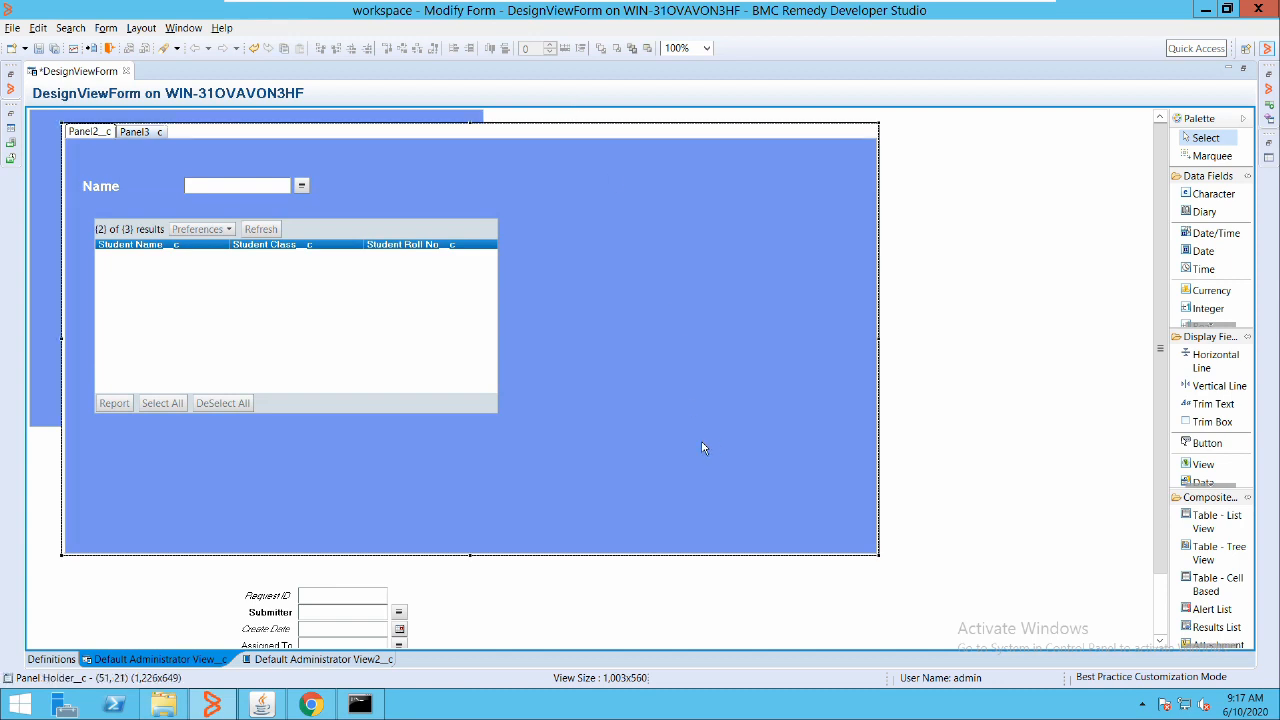
left_click_drag(704, 444, 588, 487)
left_click_drag(165, 112, 511, 101)
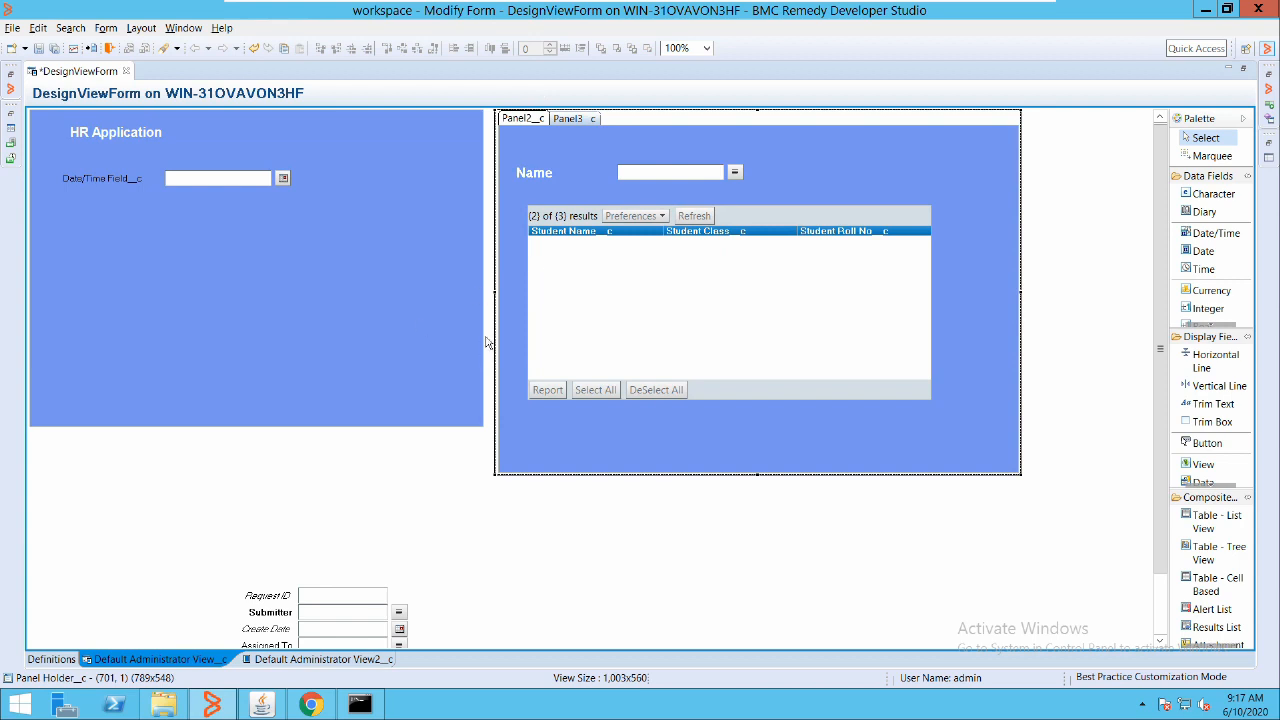
left_click(887, 243)
Move the Drop-Down List field from Panel3 to below Date/Time Field_c in HR Application
left_click(629, 247)
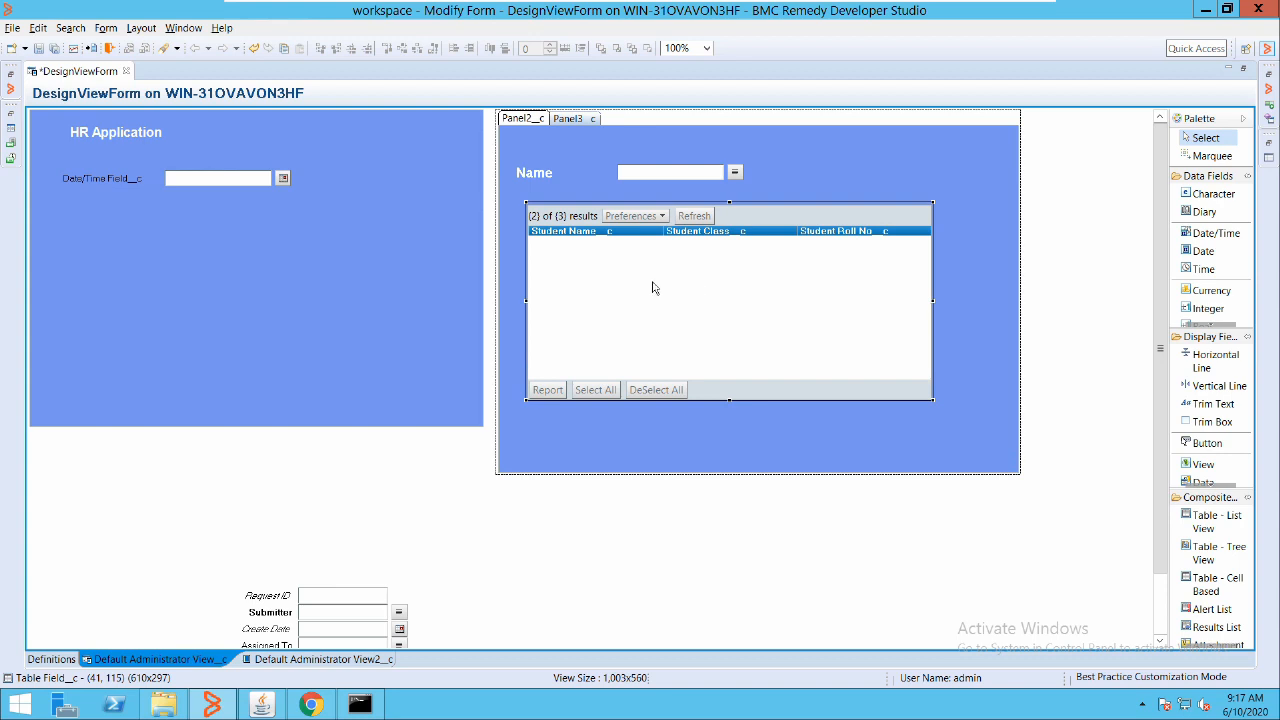
left_click(573, 118)
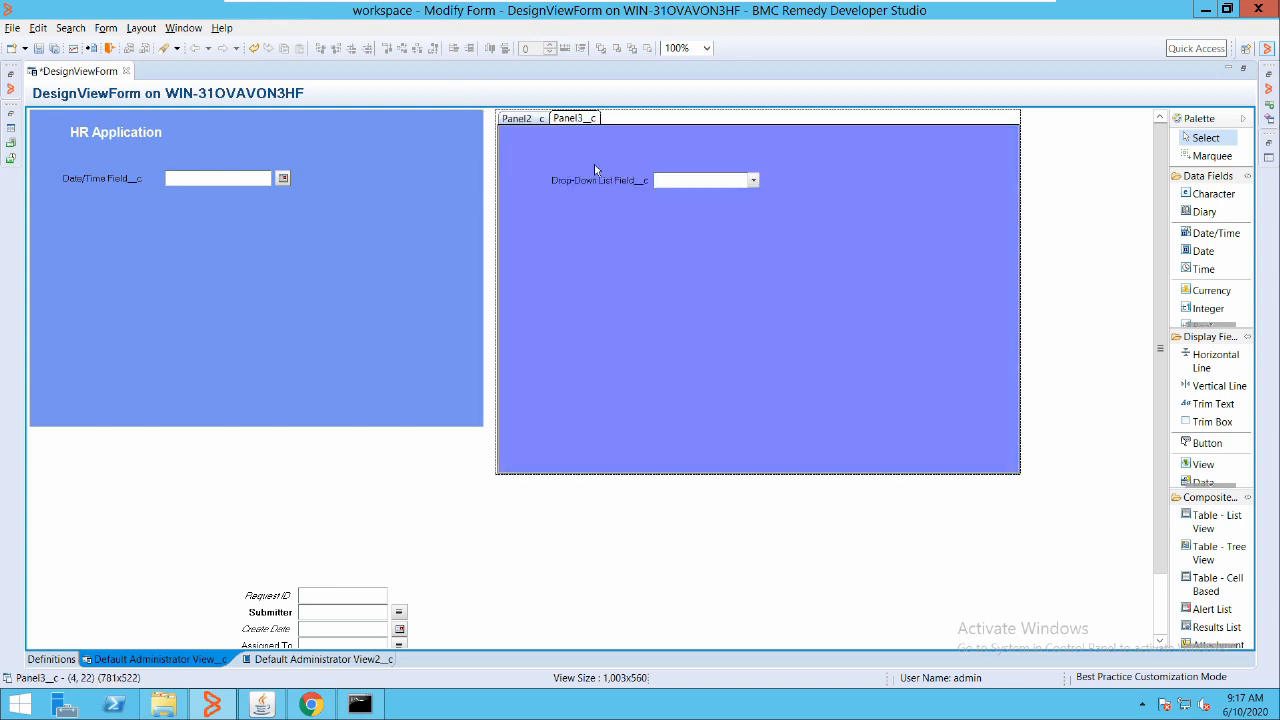
left_click_drag(684, 180, 215, 222)
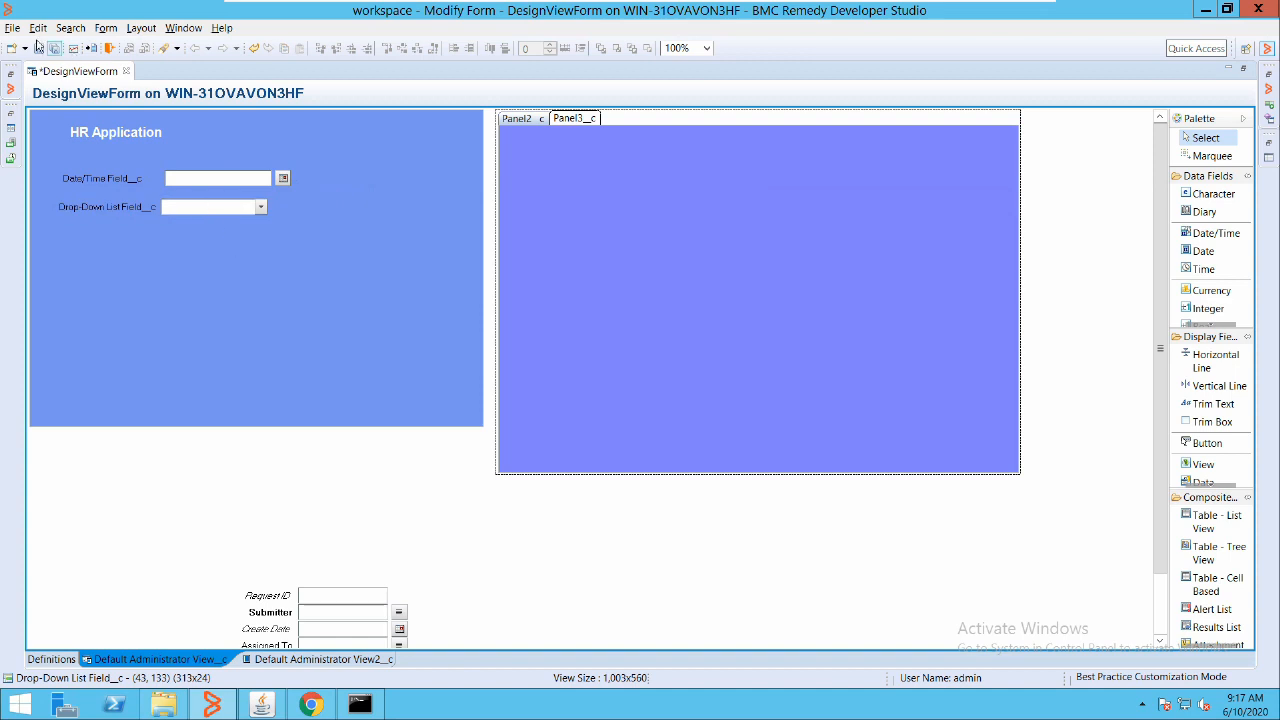
Add a Table - Tree View field at Panel3's top-left corner
right_click(593, 180)
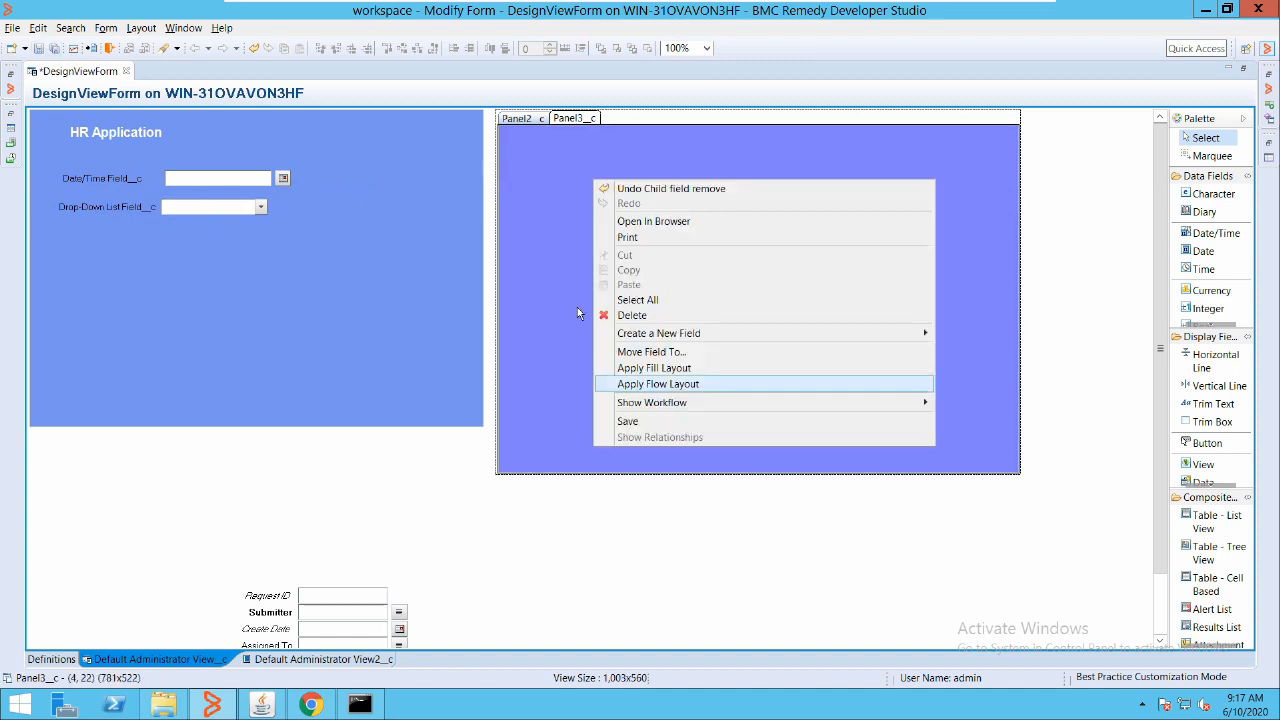
mouse_move(760, 333)
mouse_move(975, 333)
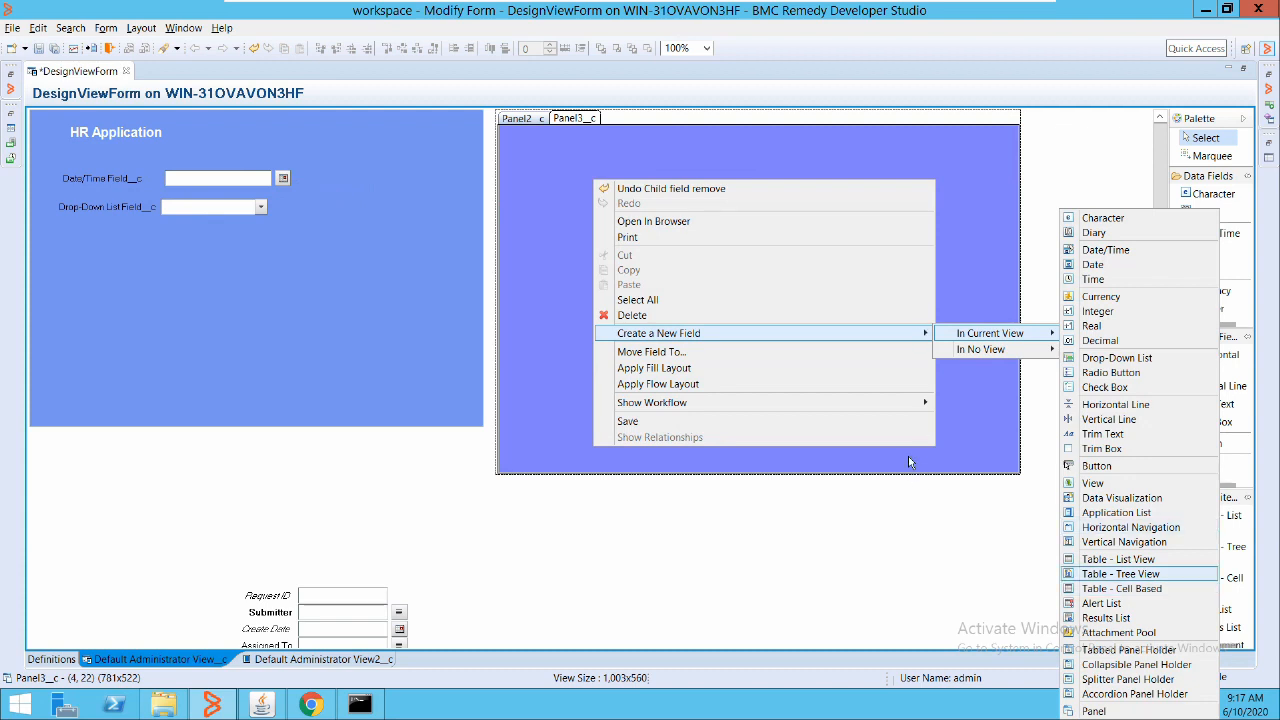
key("Return")
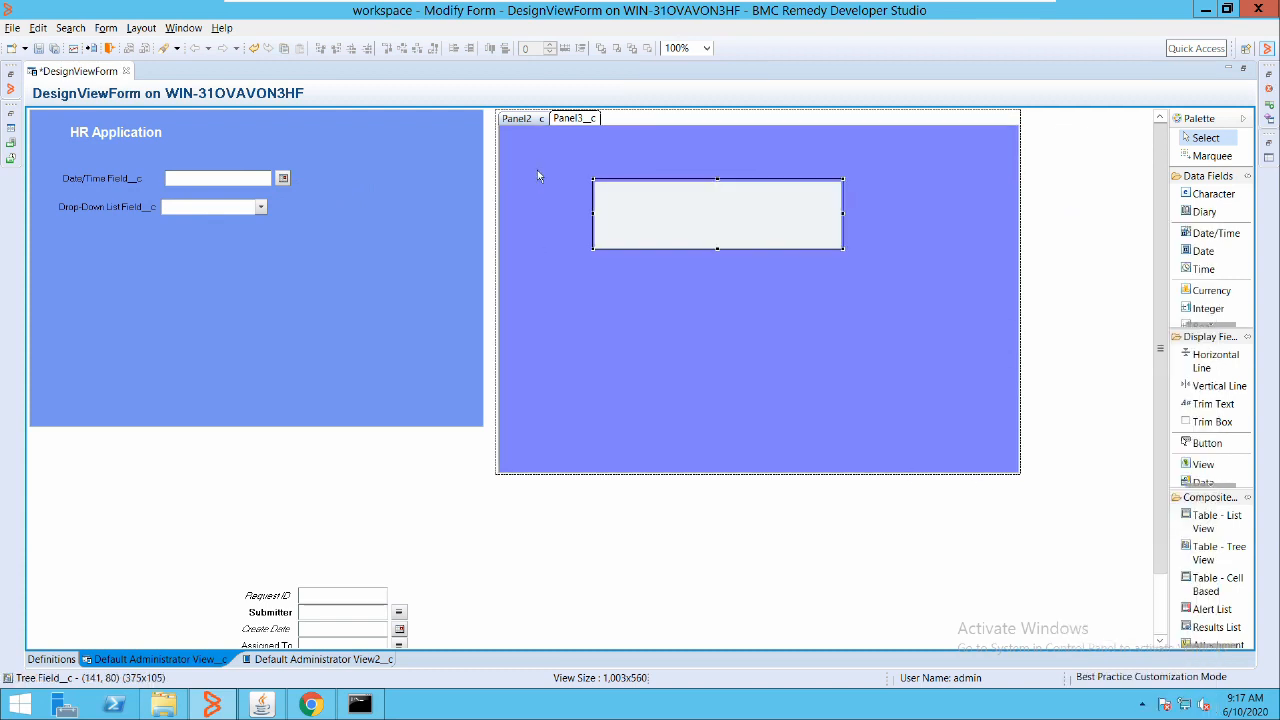
left_click_drag(537, 170, 479, 138)
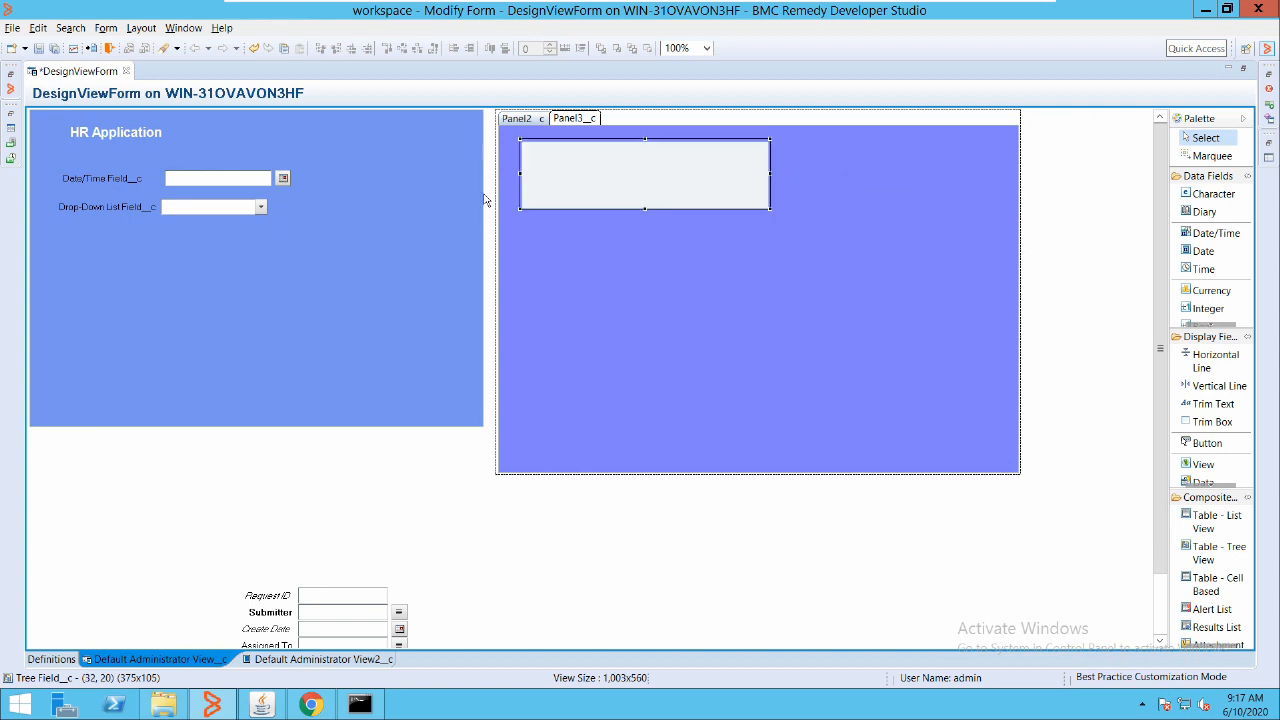
left_click(485, 225)
Add a taller Table - Cell Based field below the tree, and widen the tree field
right_click(487, 223)
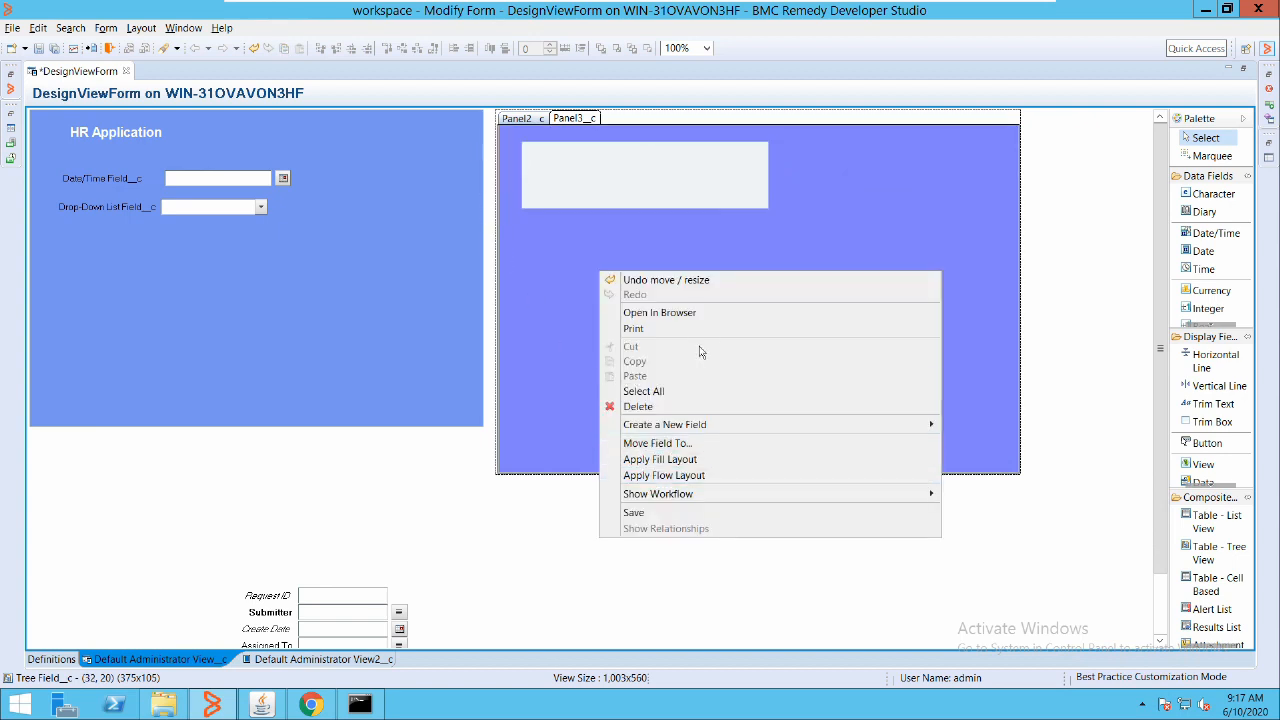
mouse_move(702, 340)
mouse_move(995, 424)
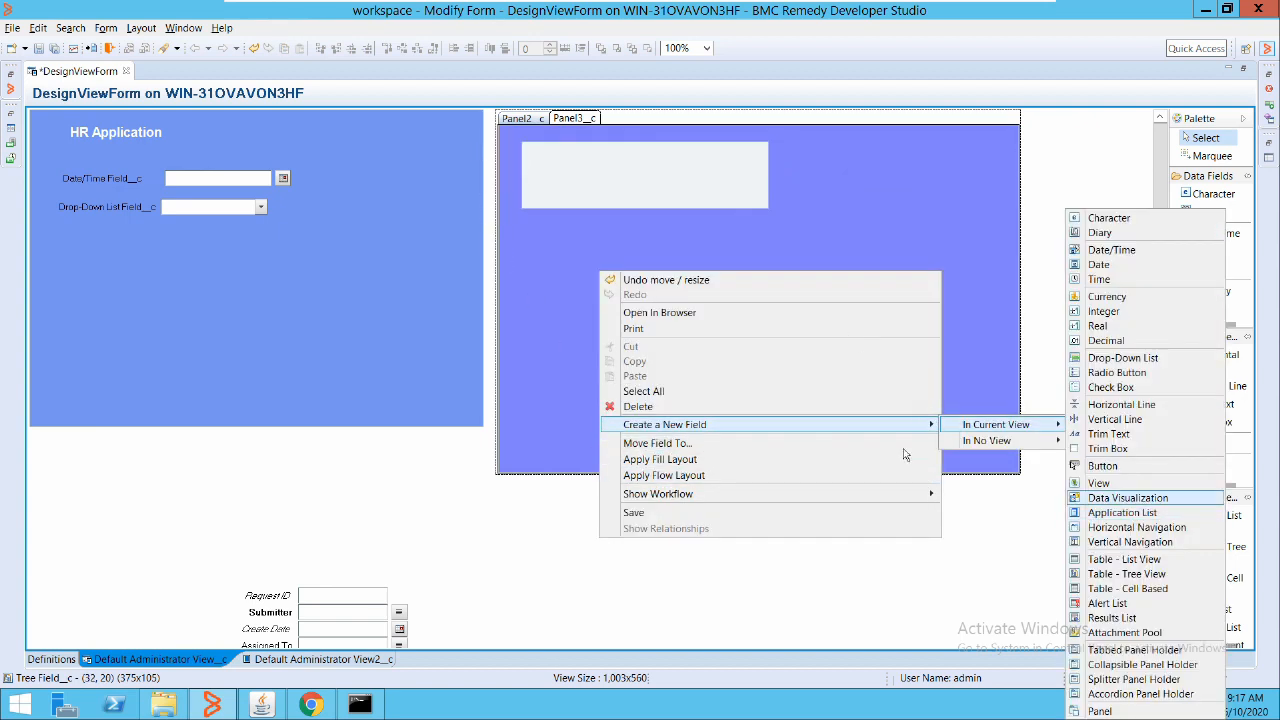
left_click(1112, 617)
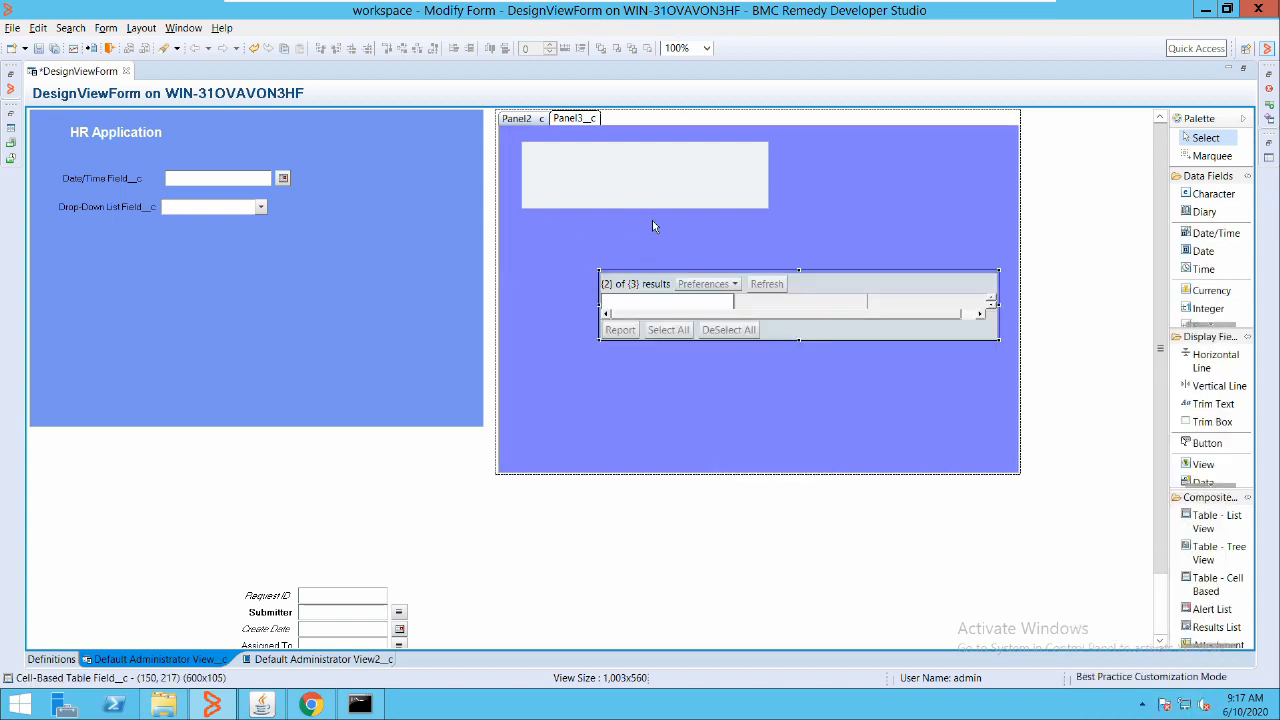
left_click_drag(652, 222, 598, 194)
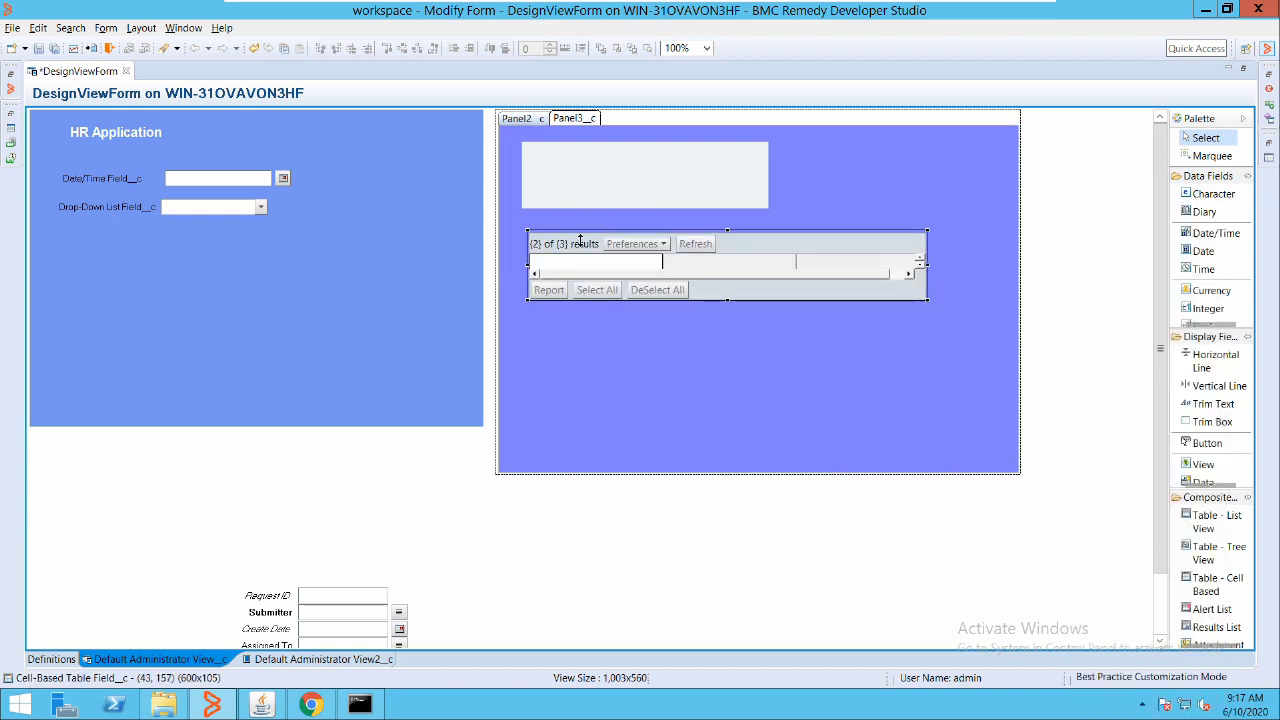
left_click_drag(580, 241, 591, 334)
left_click(598, 143)
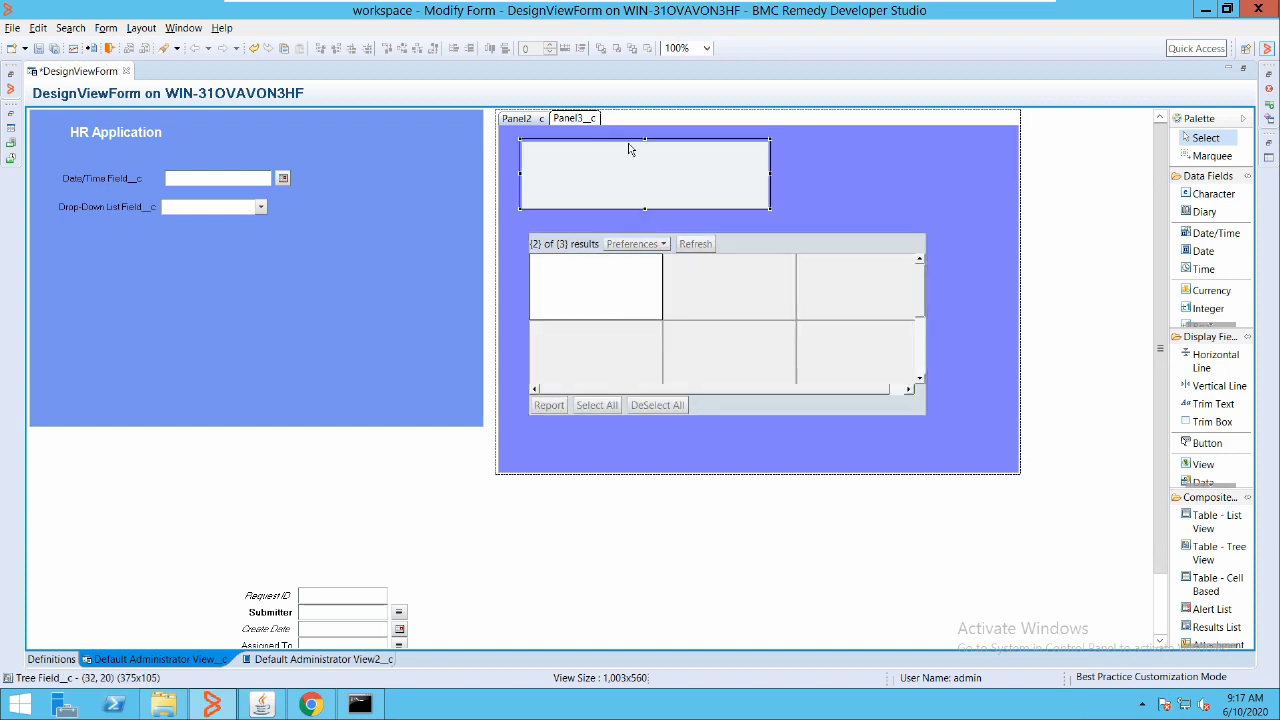
left_click_drag(615, 138, 725, 135)
Set the tree field's Tree/Table source form to StudentDetails
double_click(598, 151)
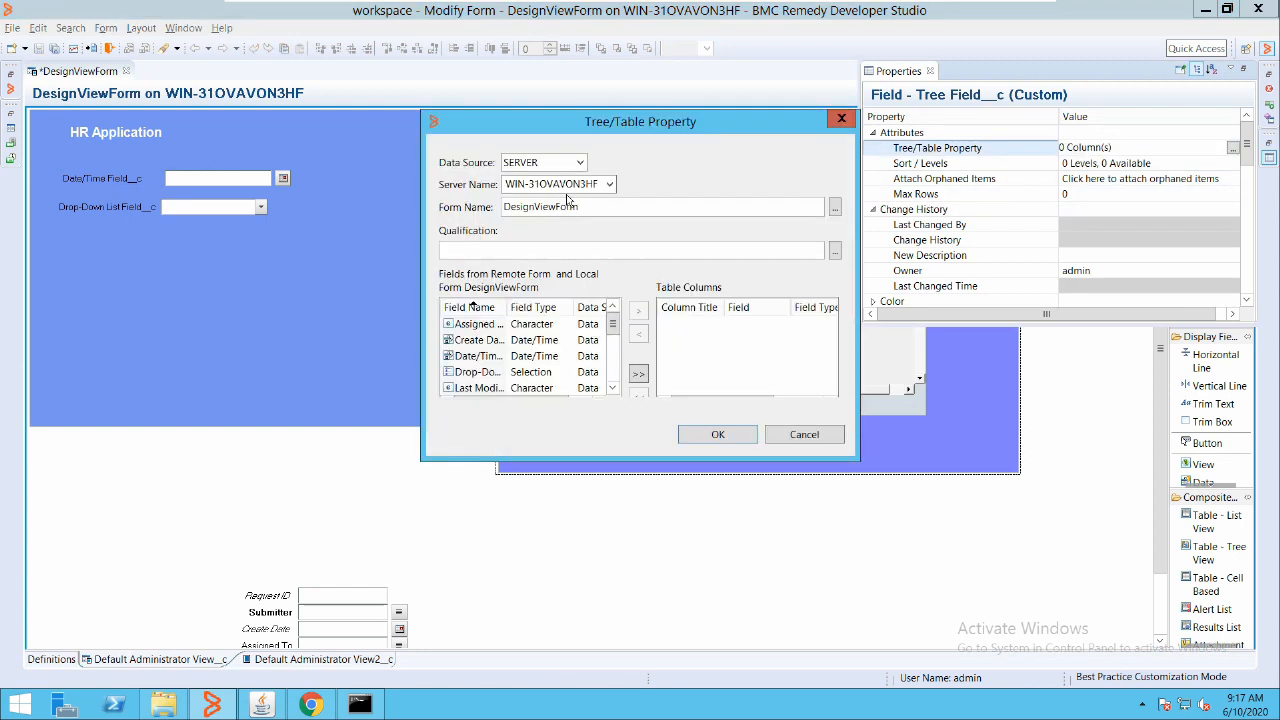
left_click(558, 323)
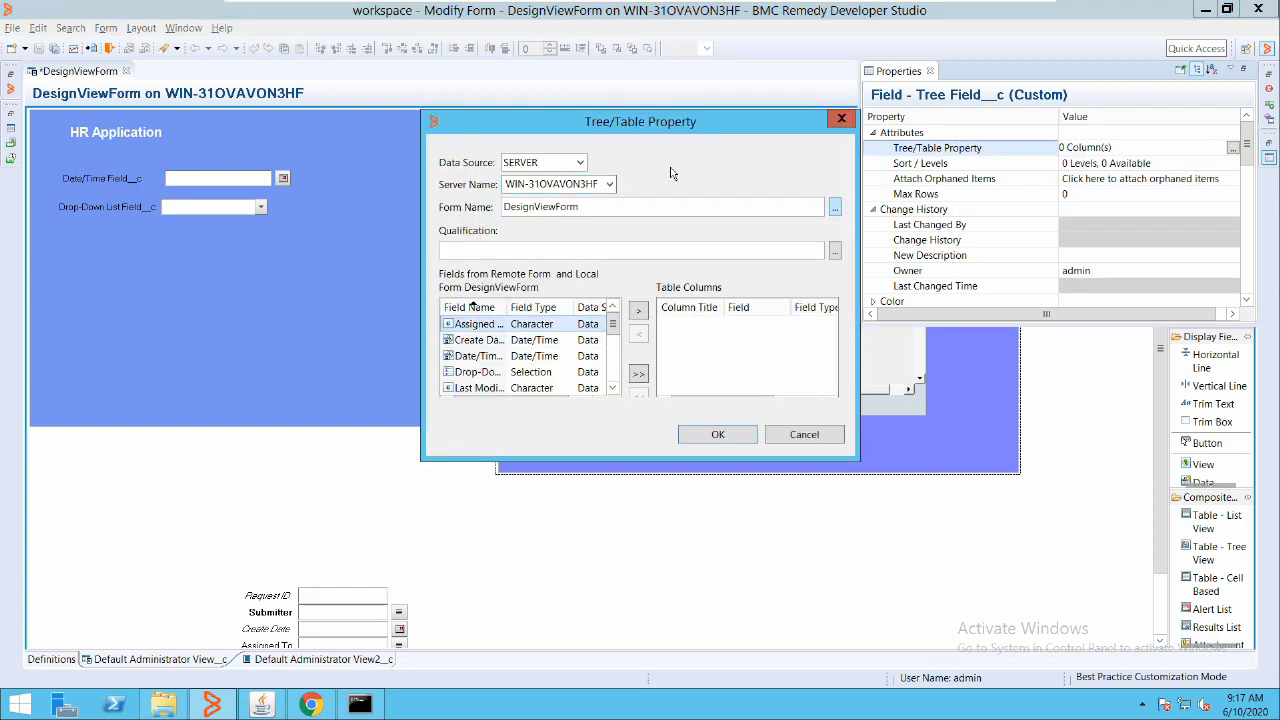
left_click(835, 207)
type("st")
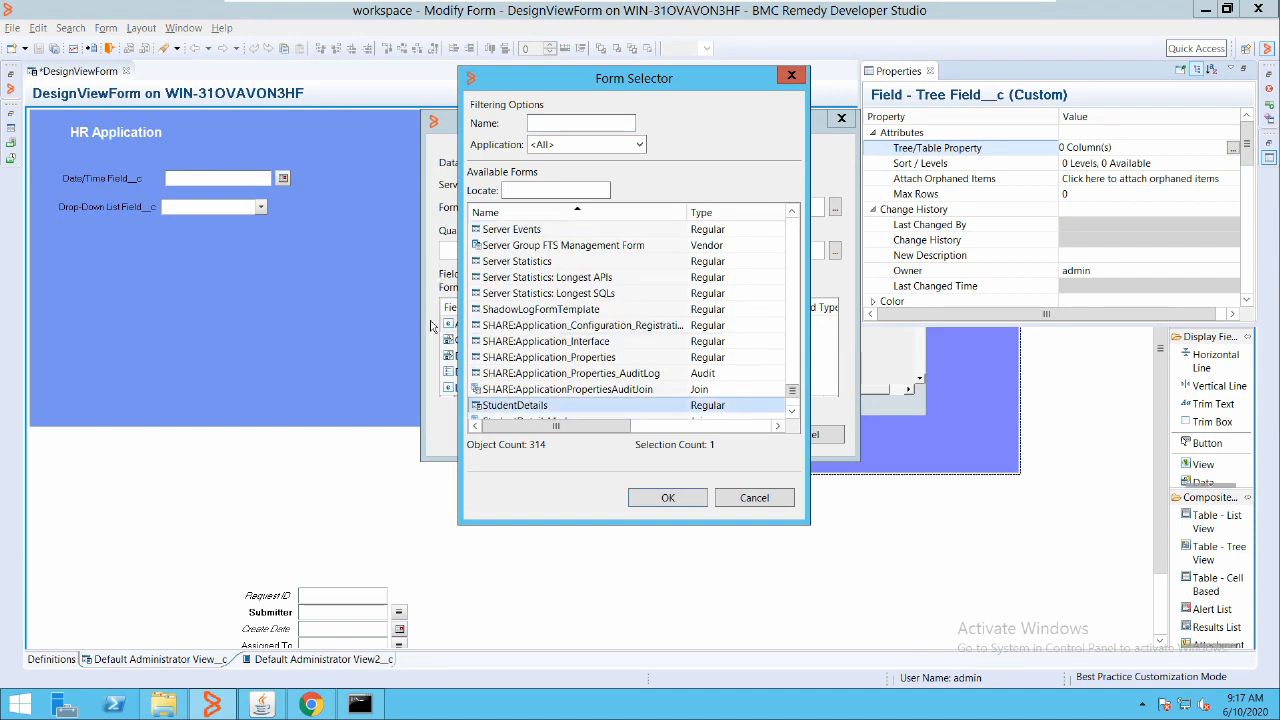
key("Return")
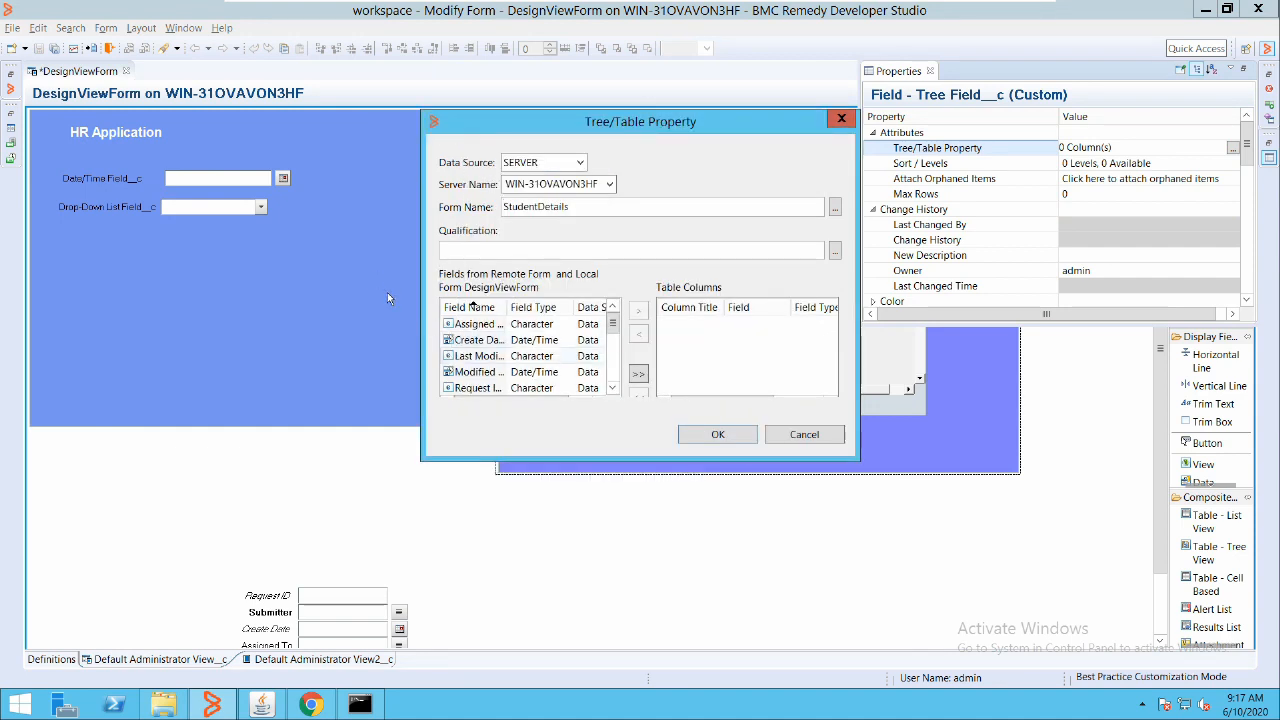
Add Student Name__c, Student Class__c and Student Roll No__c as tree columns
left_click(484, 371)
scroll(484, 371, "down", 1)
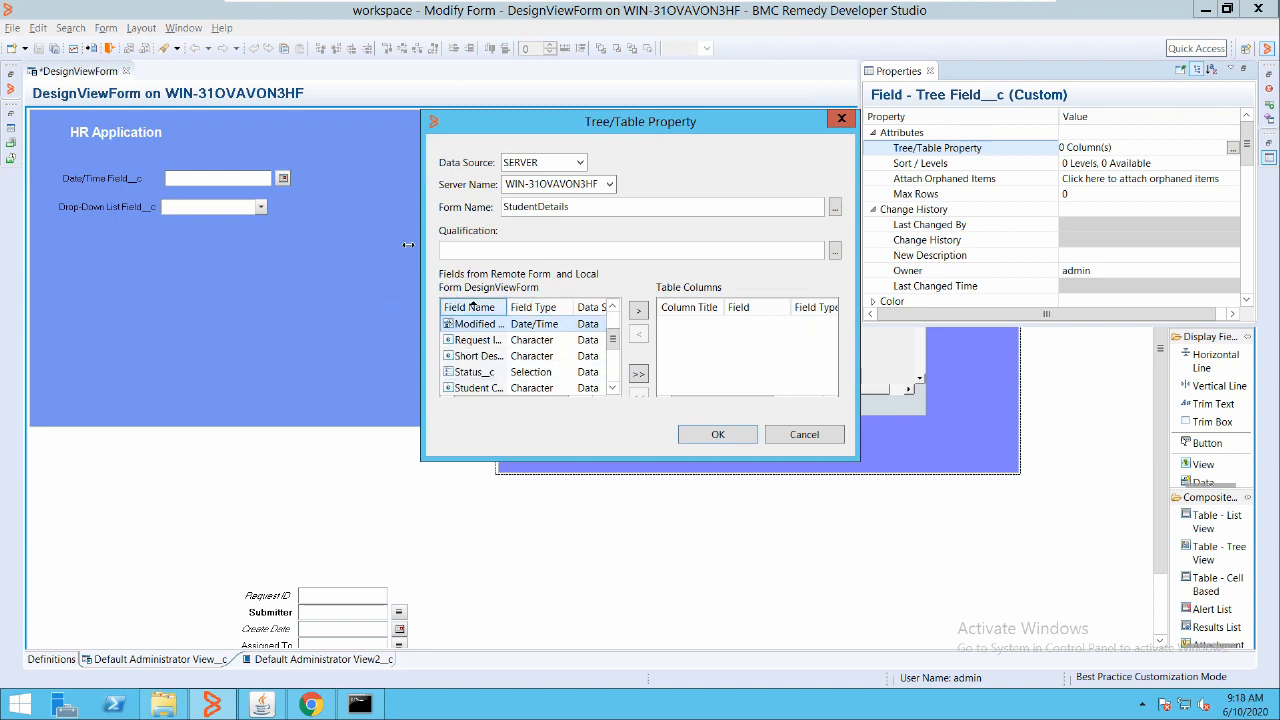
left_click_drag(507, 307, 587, 307)
scroll(518, 371, "down", 1)
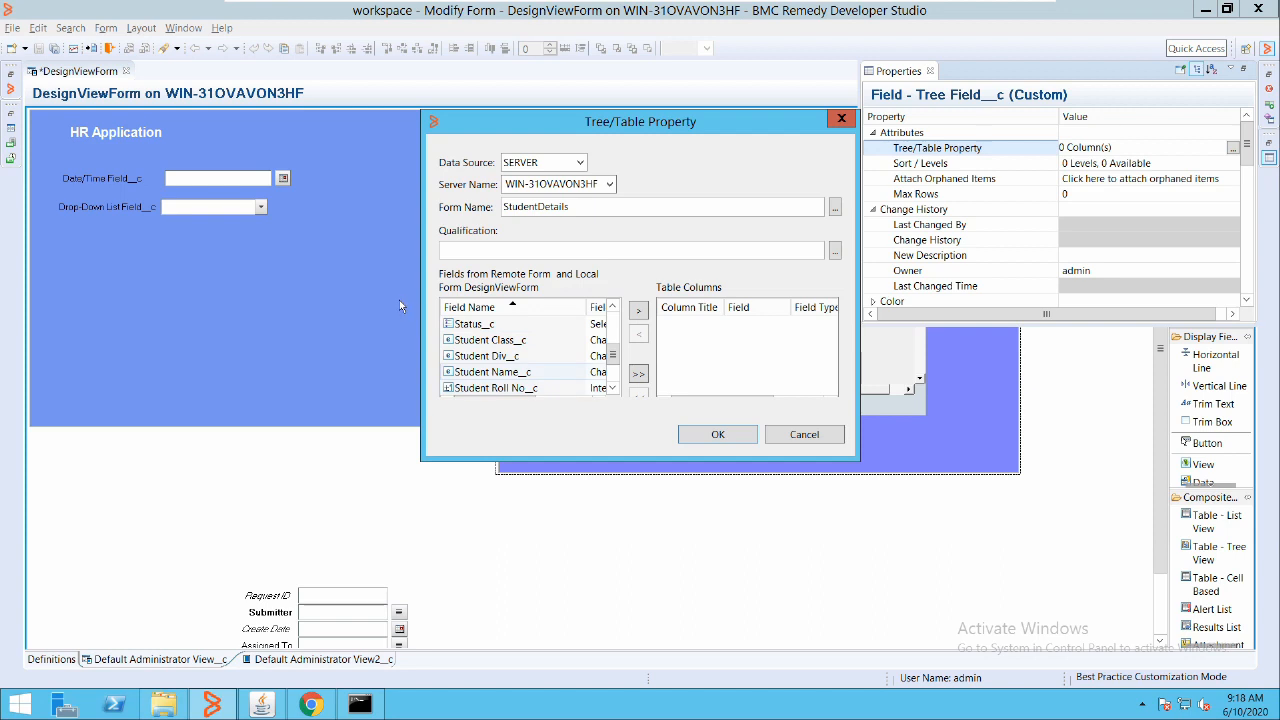
double_click(492, 371)
double_click(494, 341)
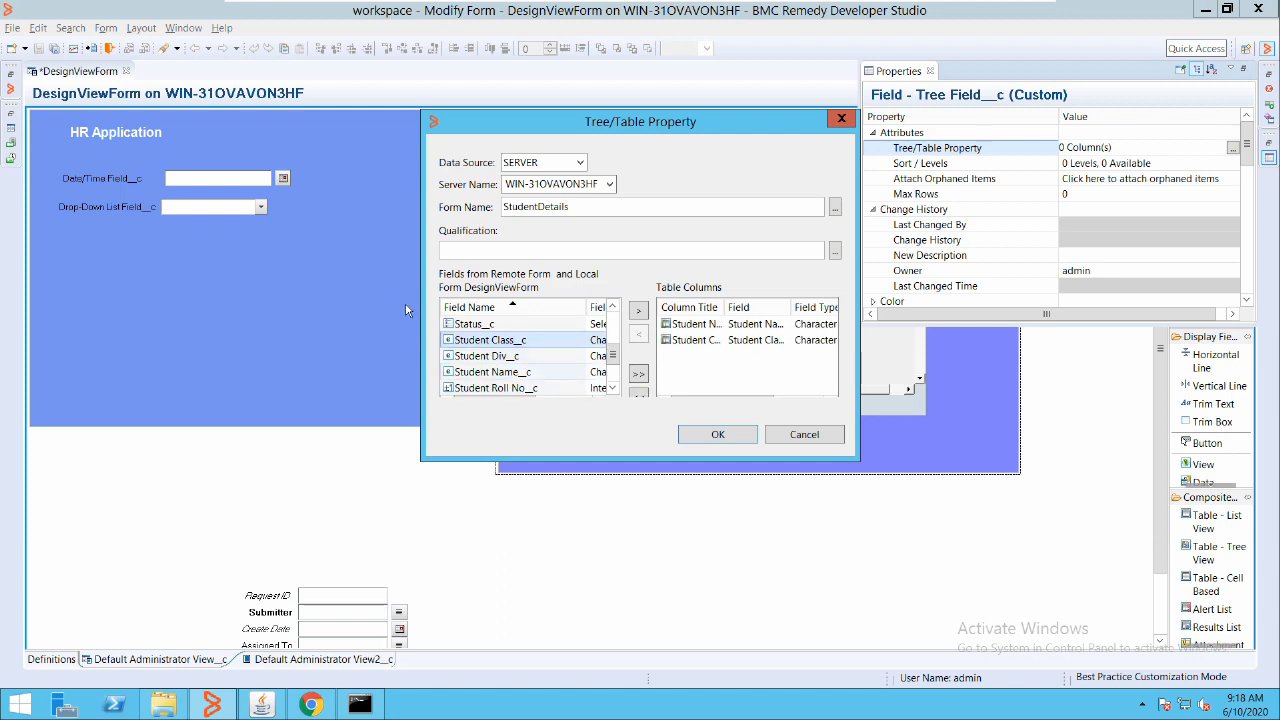
double_click(496, 388)
key("Return")
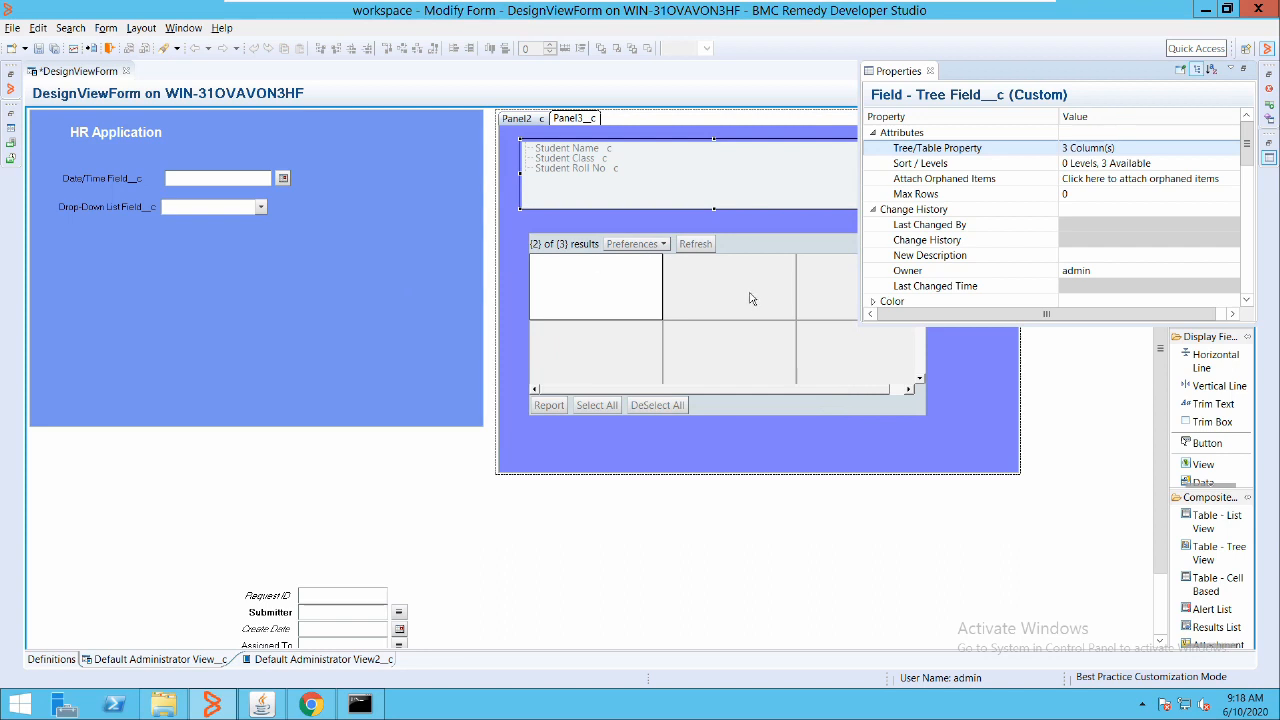
Inspect the 600 by 278 cell-based table's properties, leaving orphaned-items settings unchanged
left_click(636, 284)
double_click(569, 260)
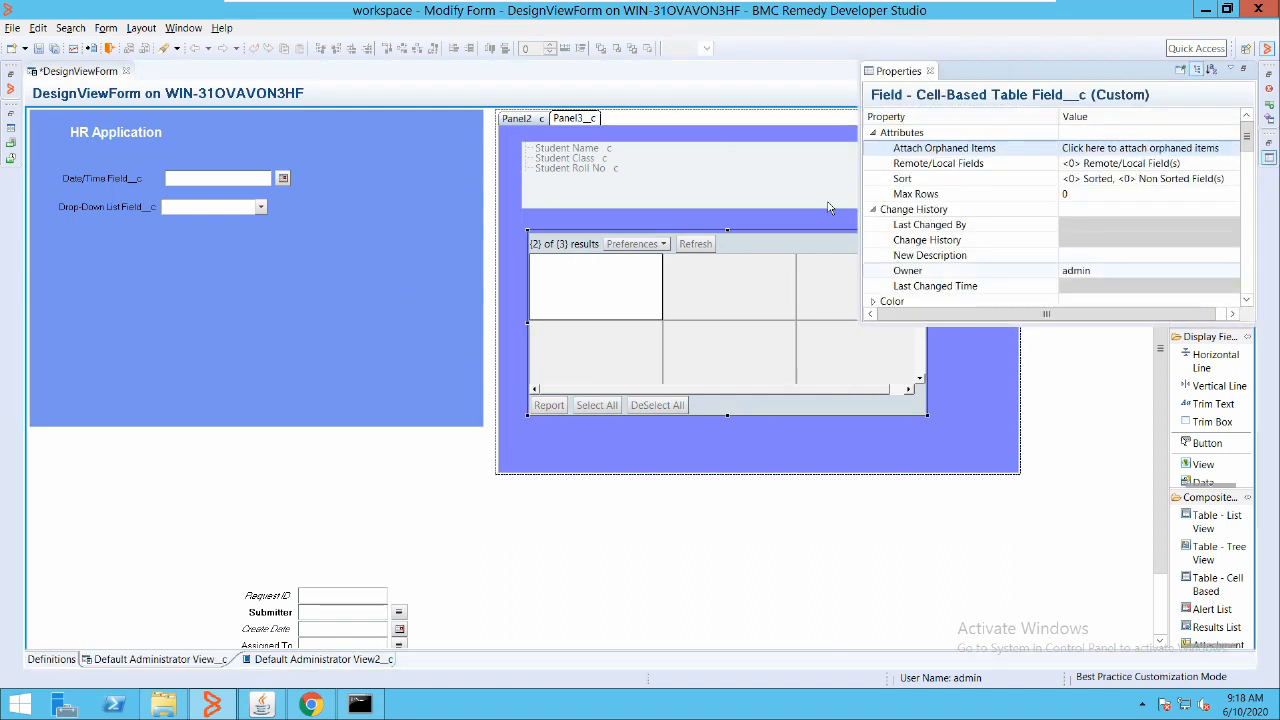
left_click(1233, 147)
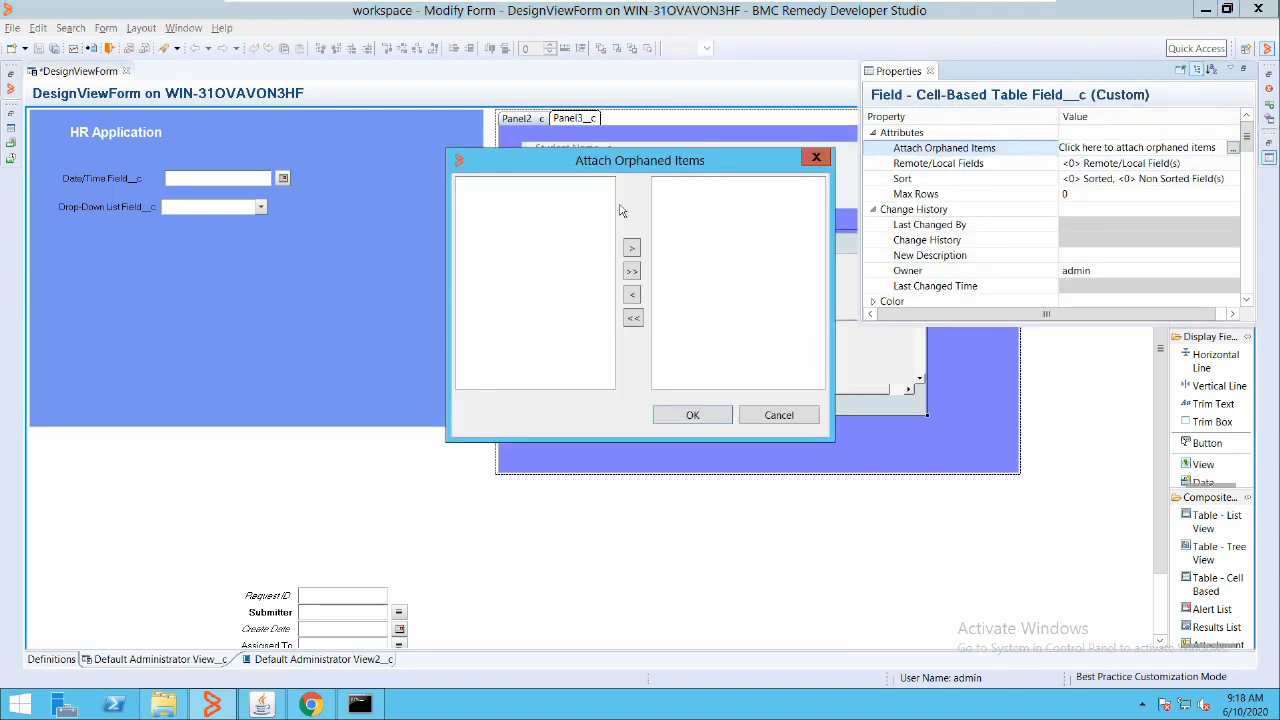
left_click(816, 157)
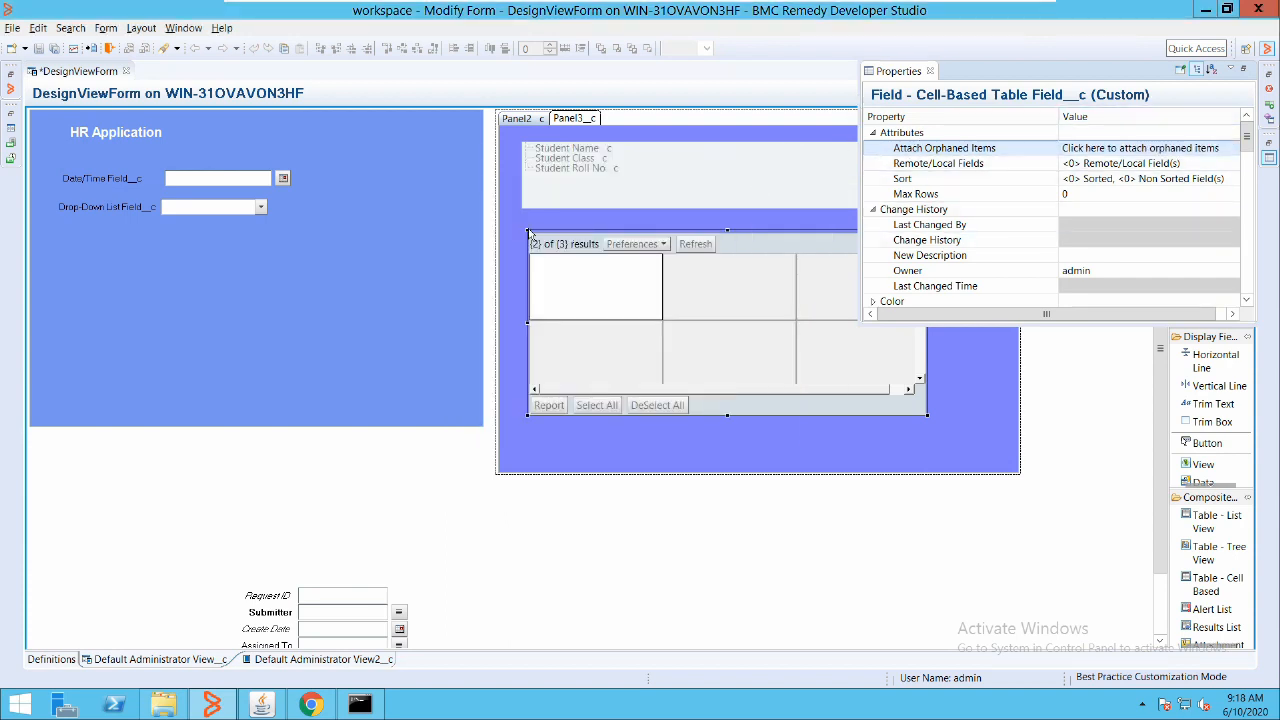
left_click(619, 219)
double_click(672, 200)
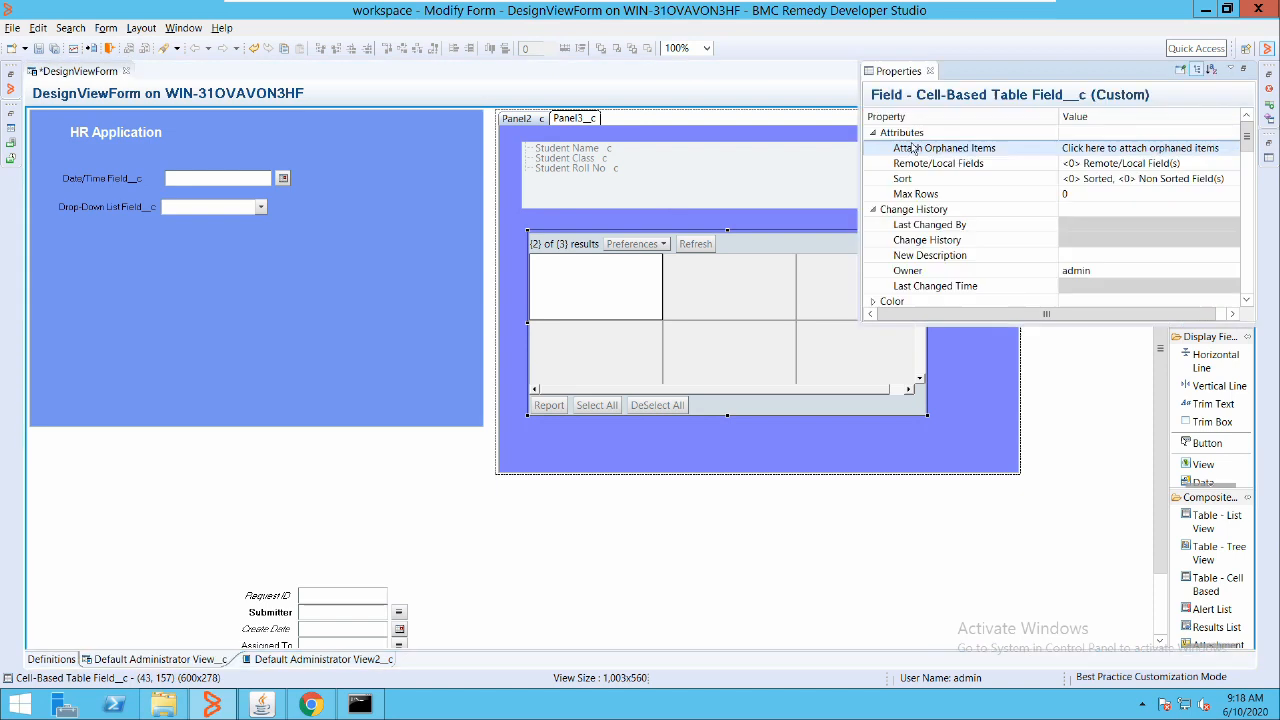
scroll(997, 120, "down", 1)
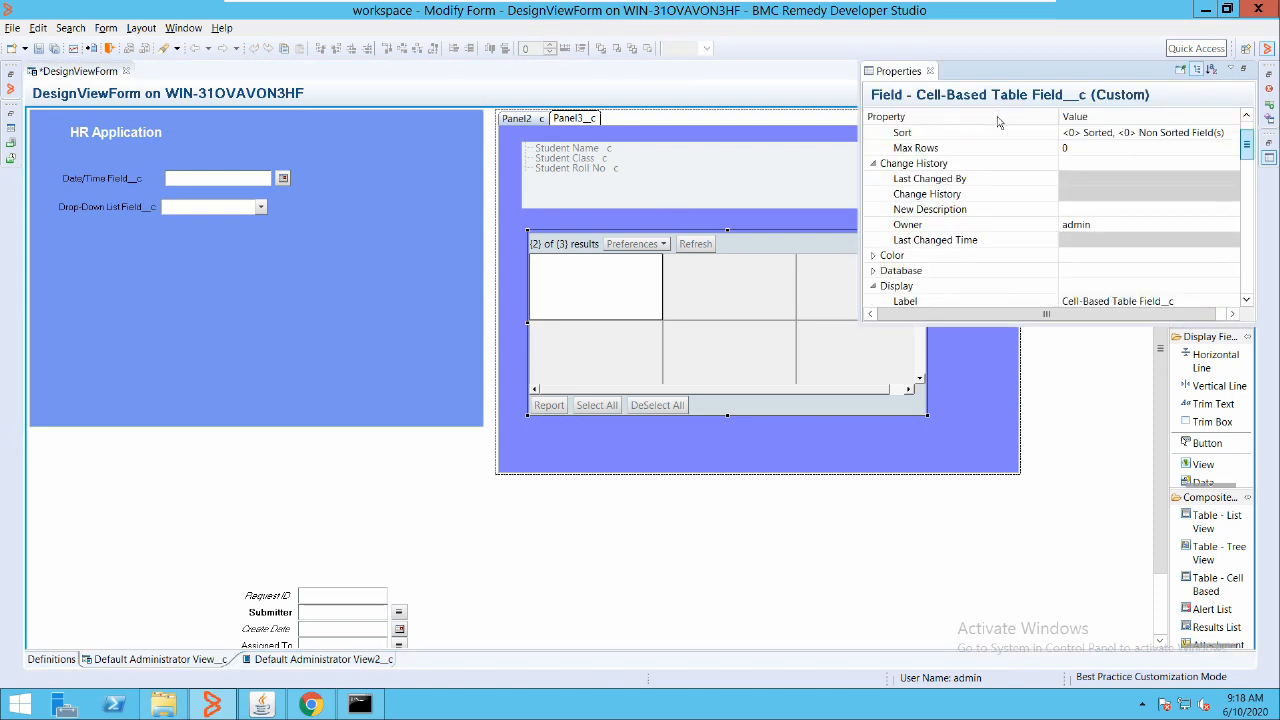
scroll(997, 120, "down", 1)
scroll(1000, 128, "up", 2)
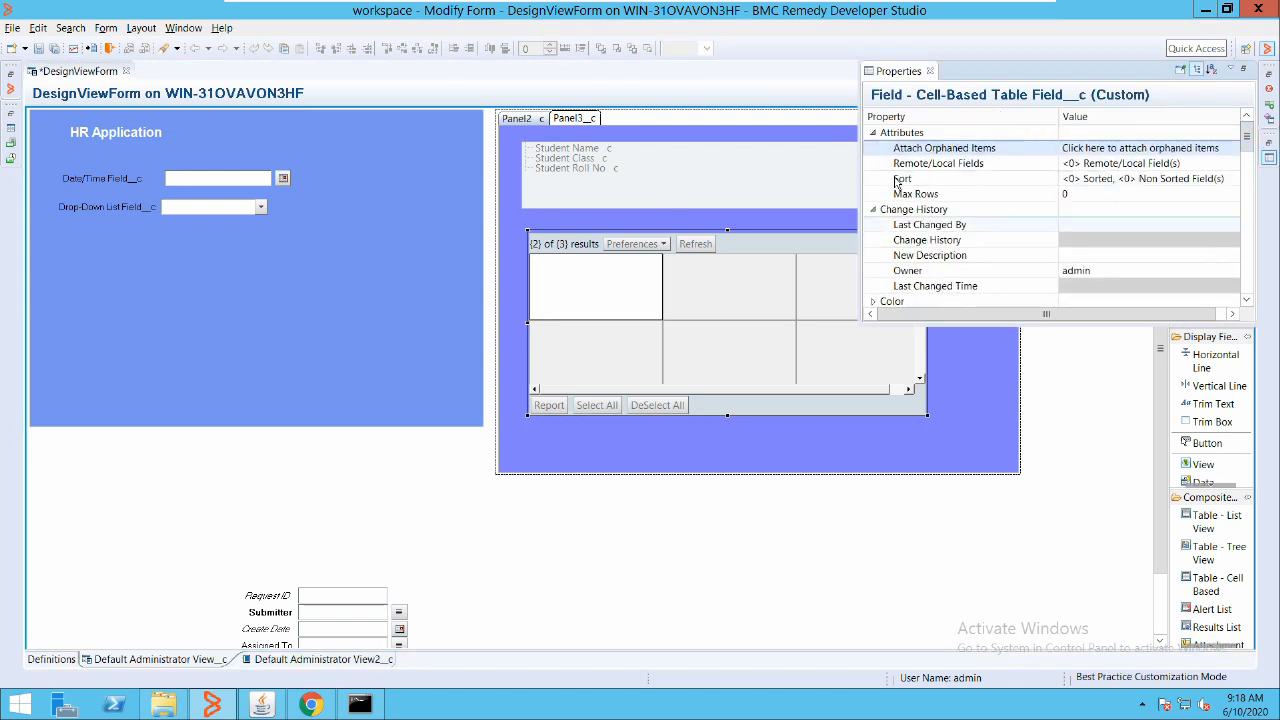
scroll(996, 150, "down", 6)
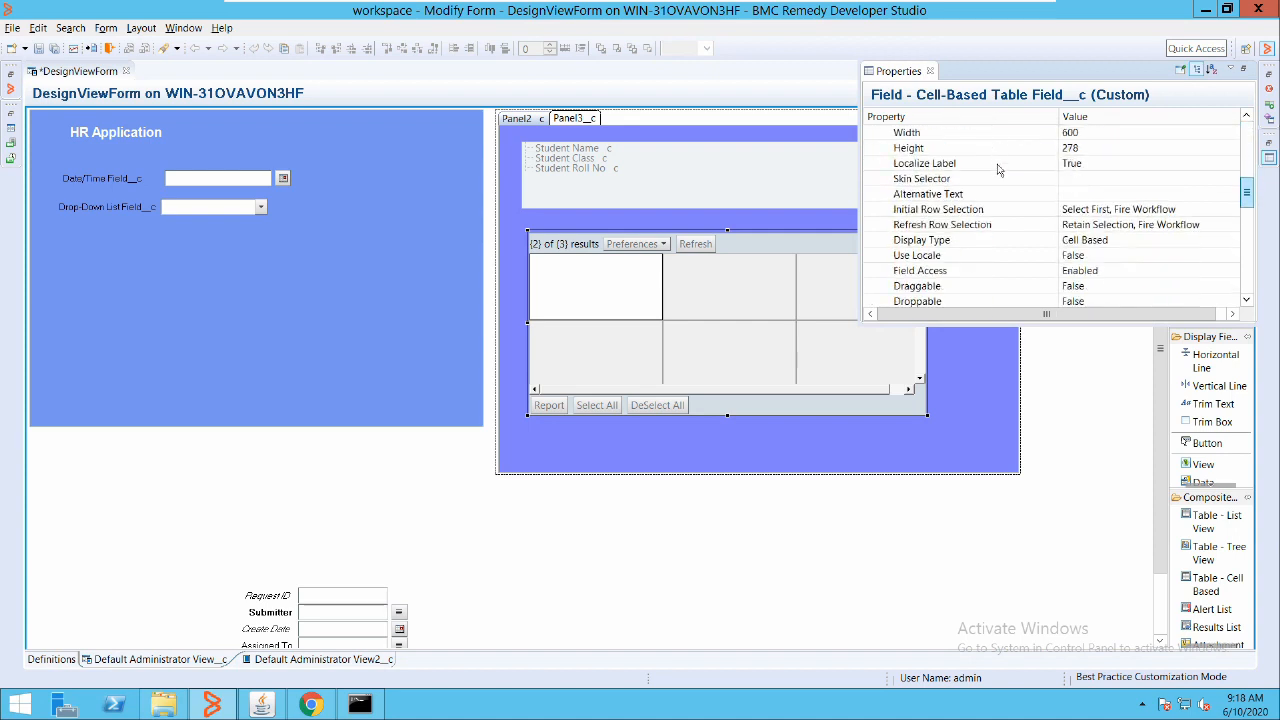
scroll(998, 215, "down", 5)
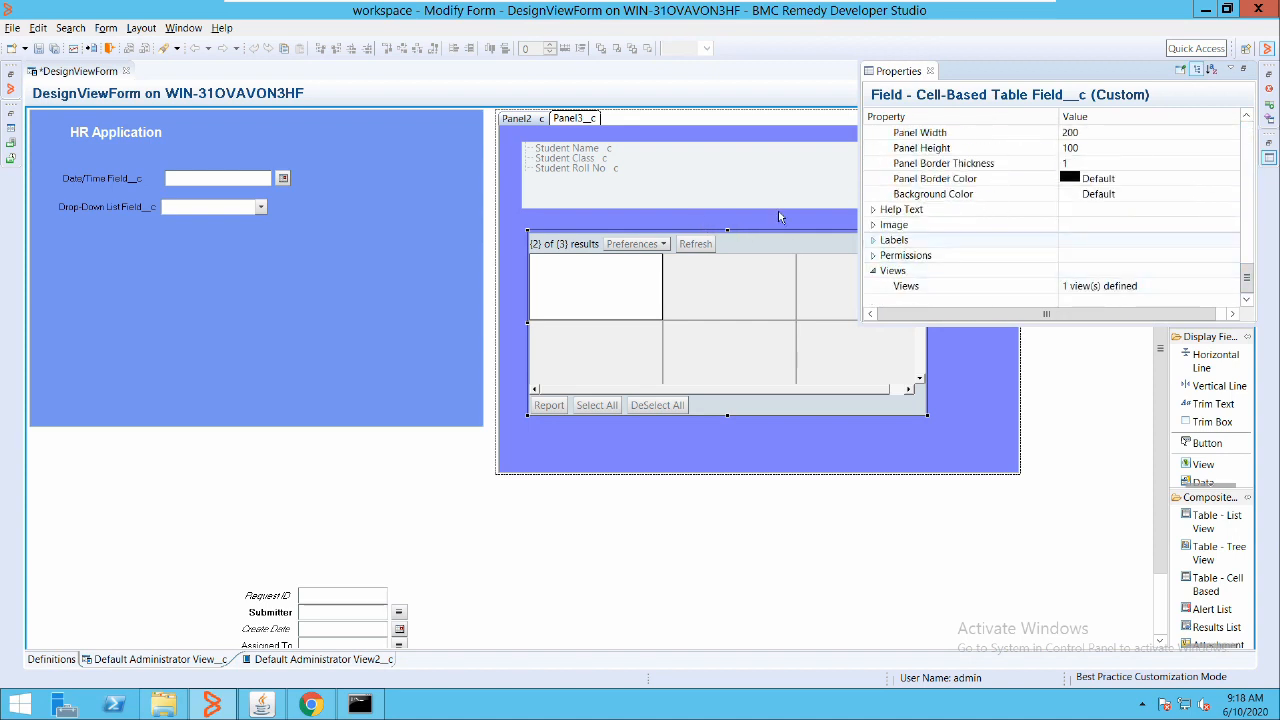
scroll(930, 224, "up", 11)
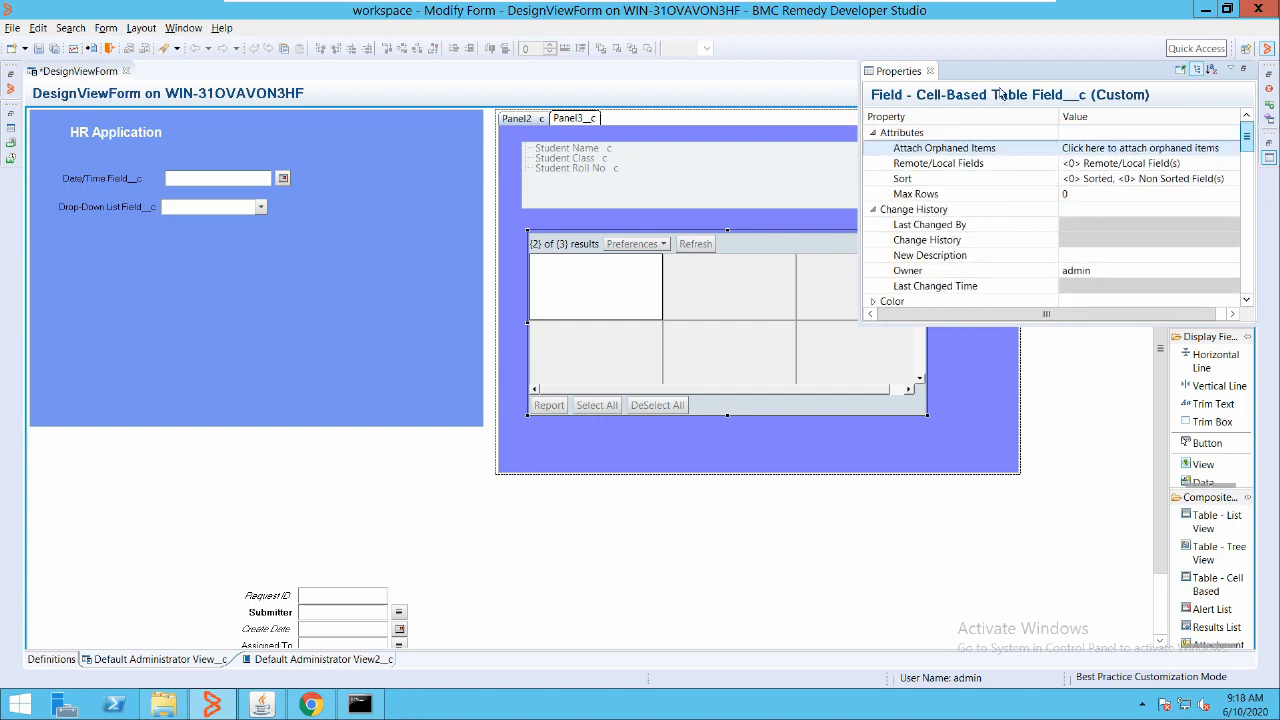
Choose StudentDetails as the remote source form for the Panel3 cell-based table
left_click(967, 160)
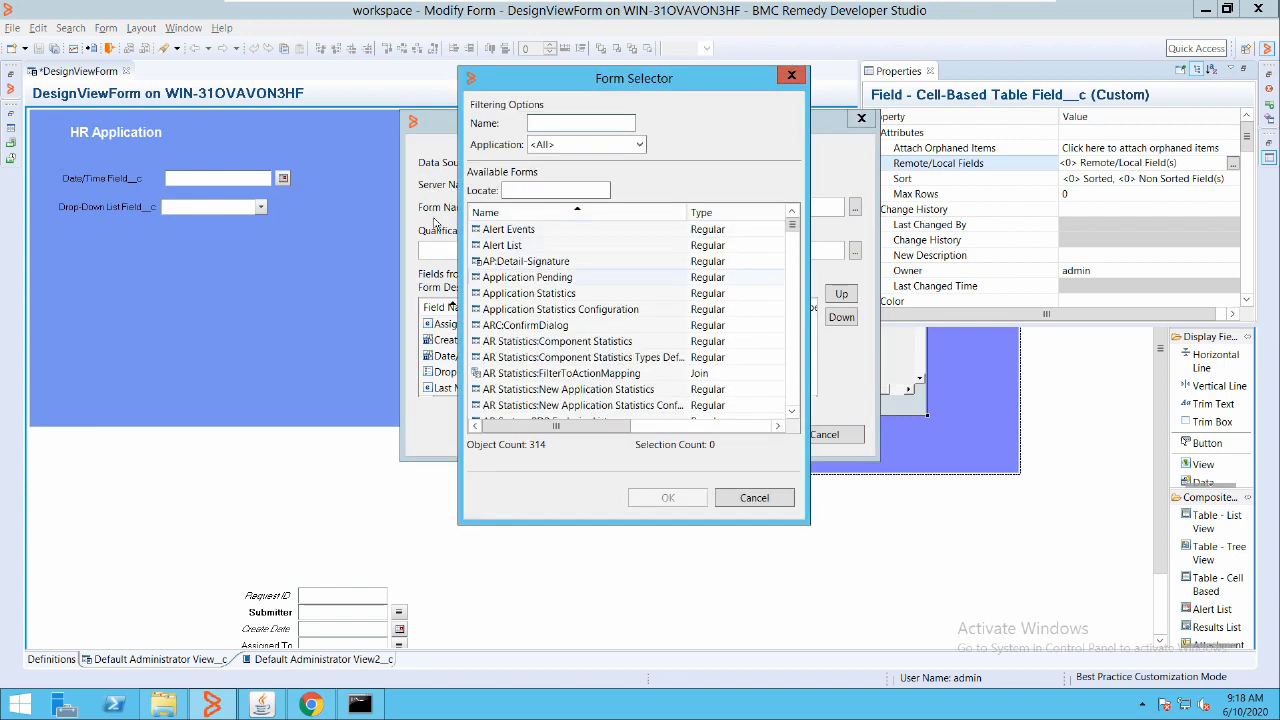
left_click(560, 309)
type("st")
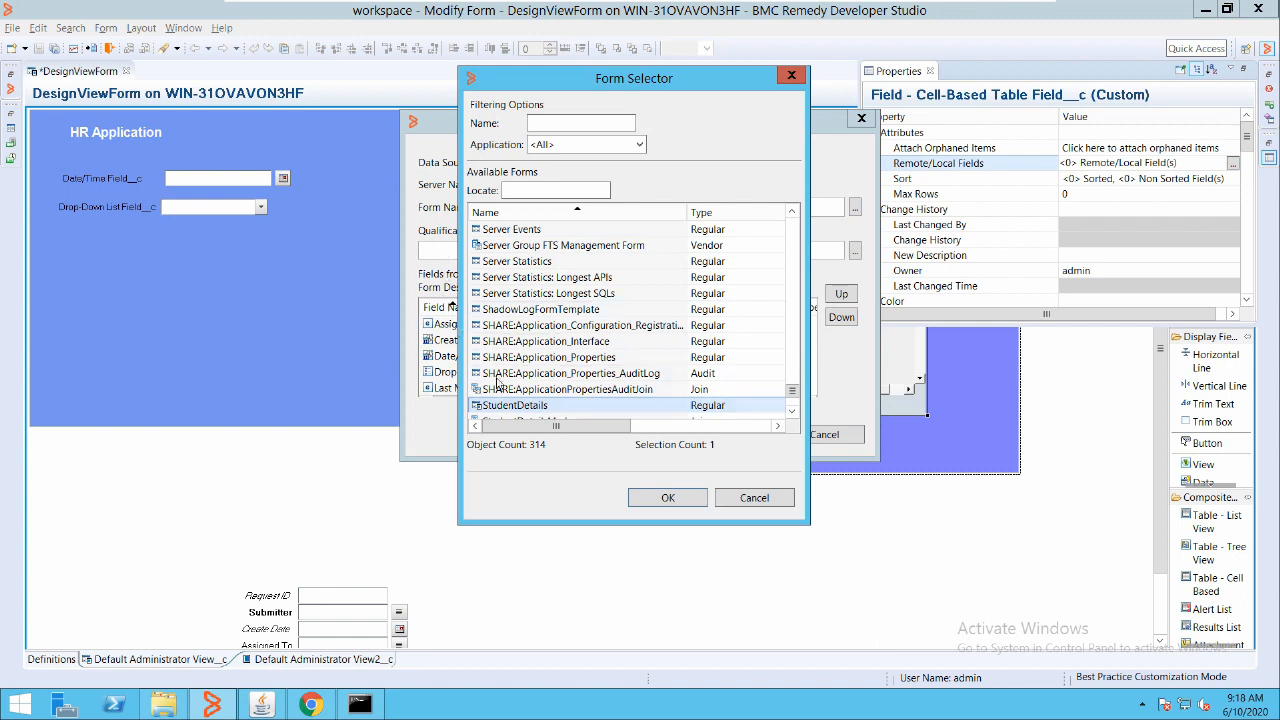
double_click(532, 405)
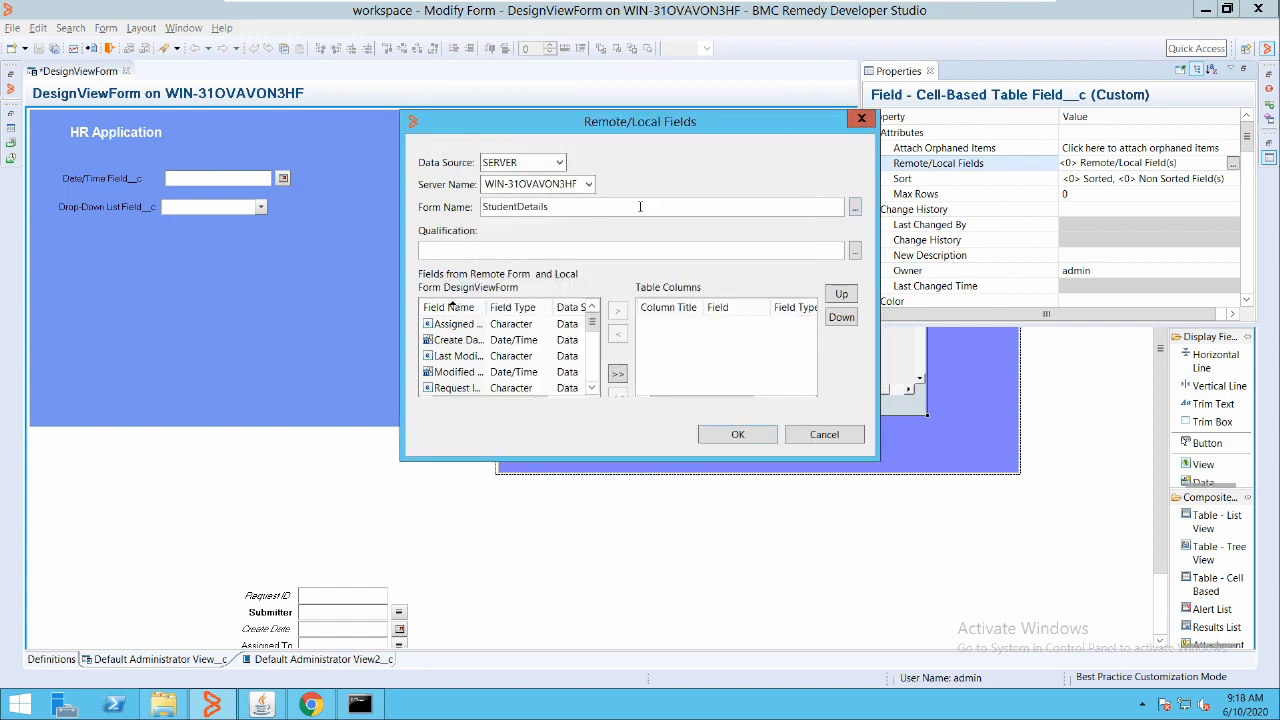
Add Student Name, Student Class and Student Div as the table's remote fields
left_click(484, 340)
type("st")
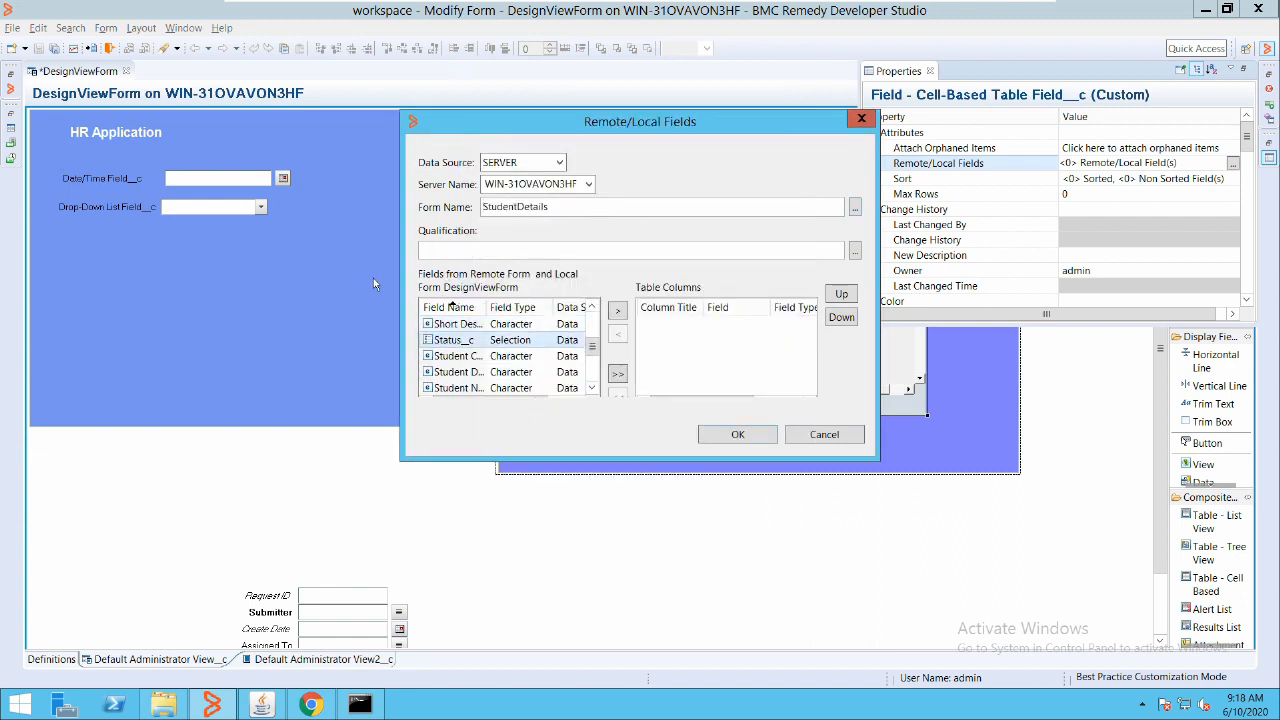
left_click_drag(486, 307, 548, 307)
double_click(488, 387)
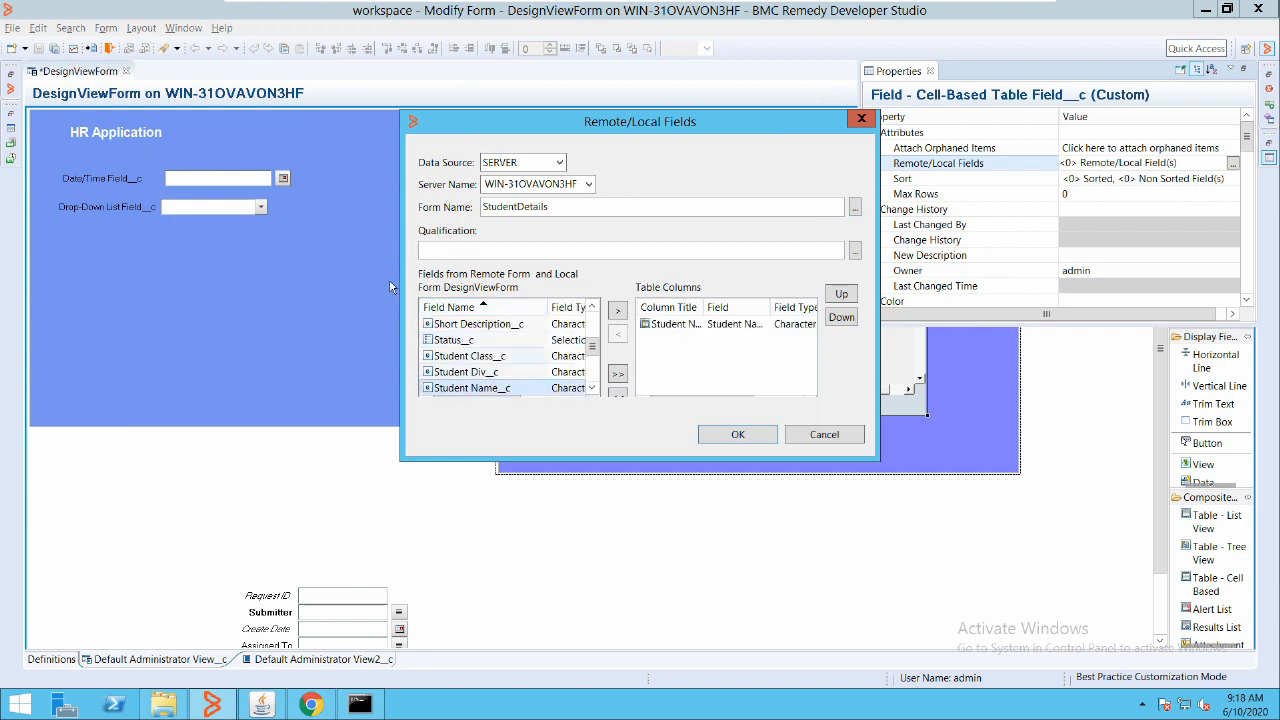
double_click(485, 356)
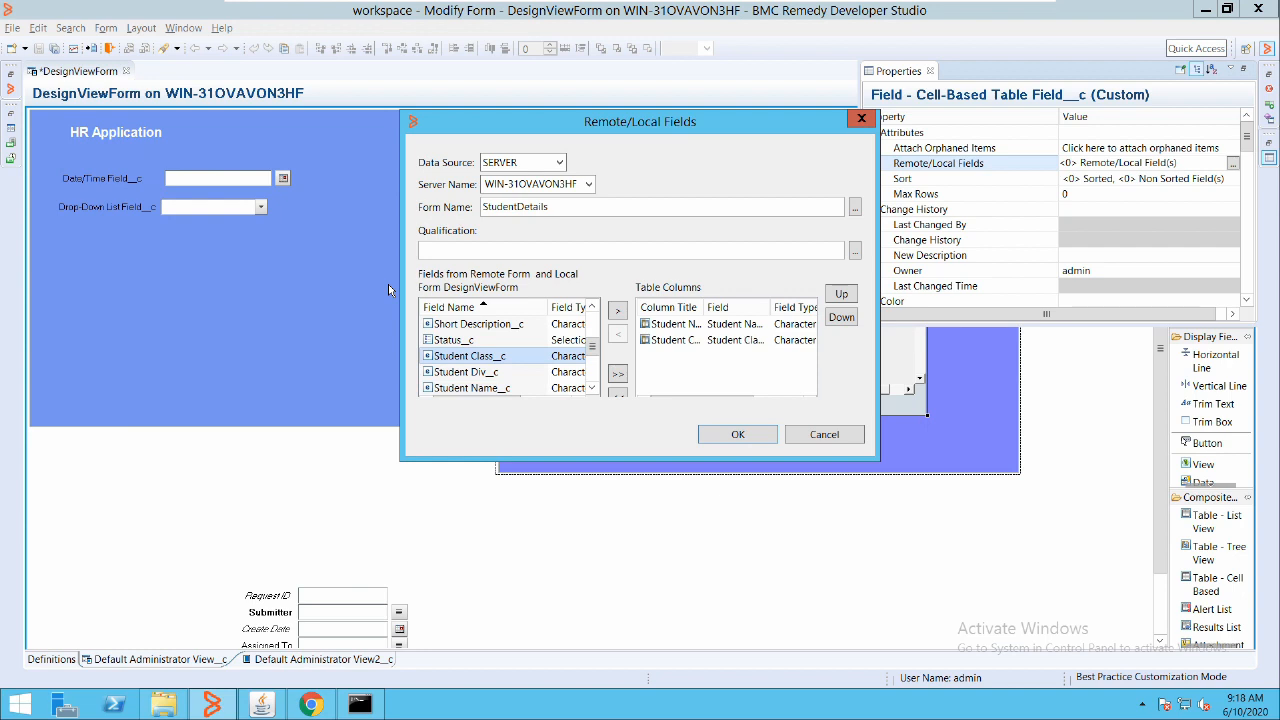
double_click(466, 371)
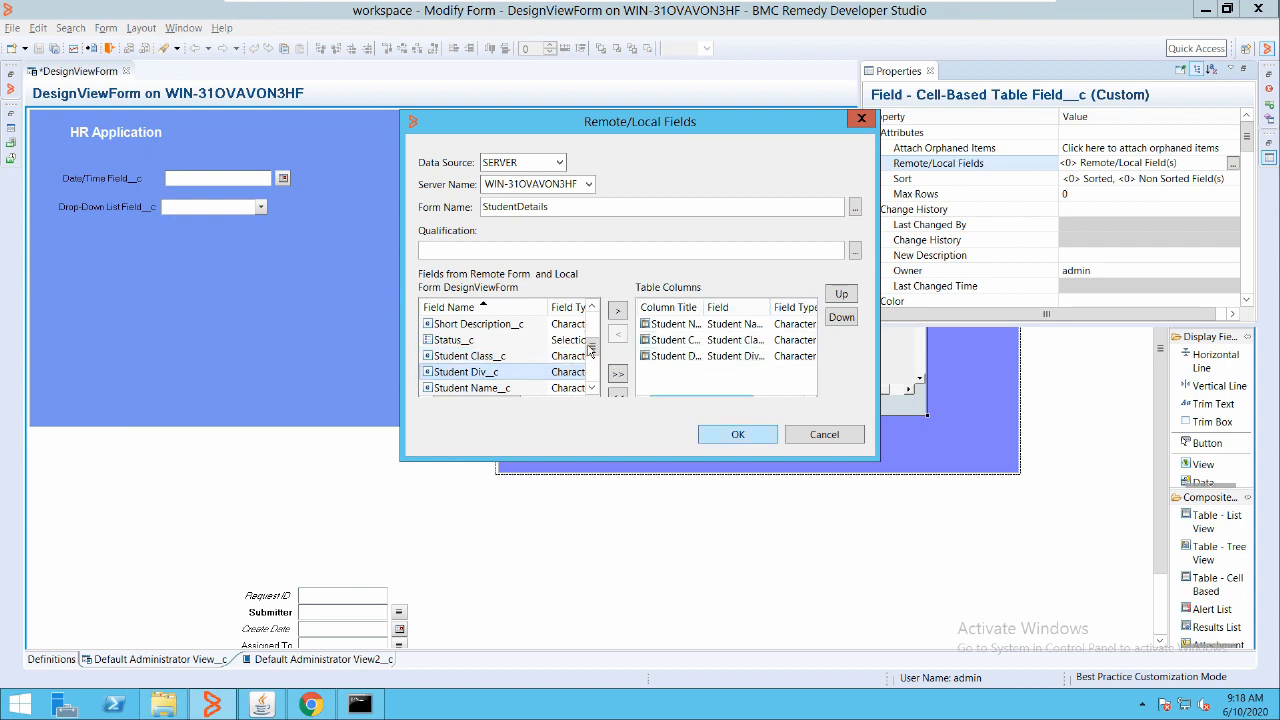
left_click(737, 434)
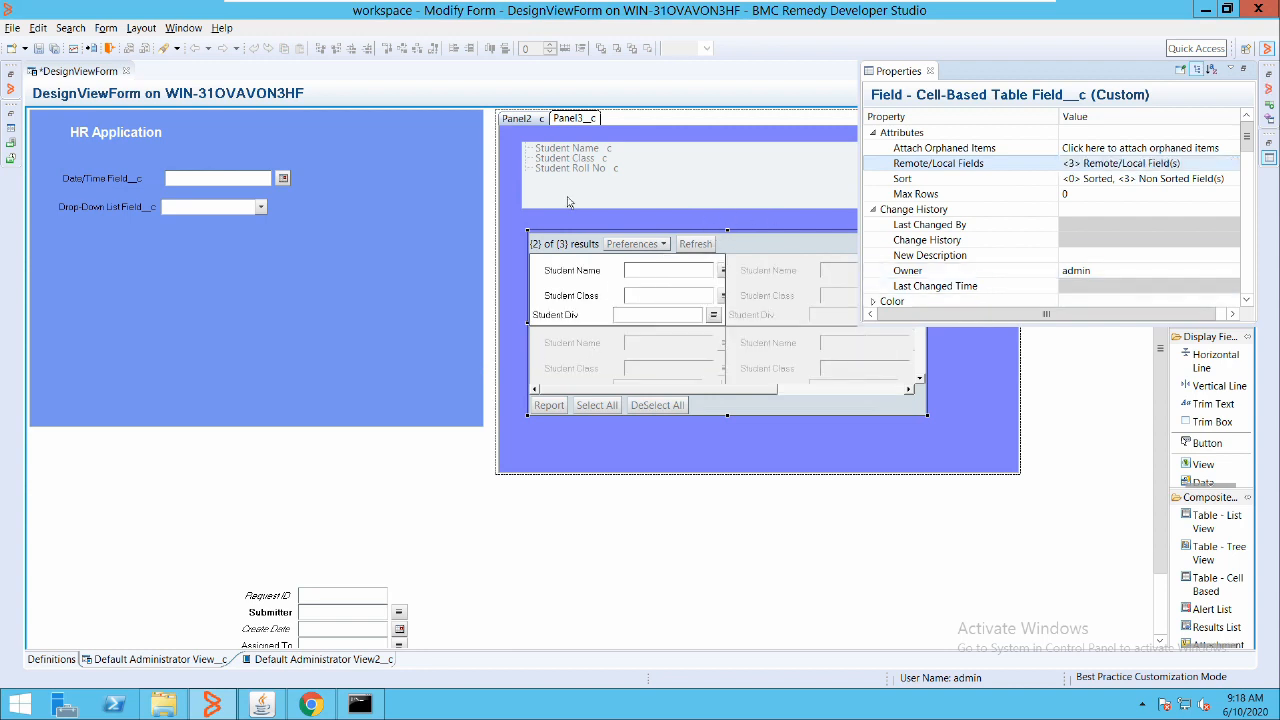
Enlarge the cell-based table field to 686x338 on the canvas
left_click(655, 274)
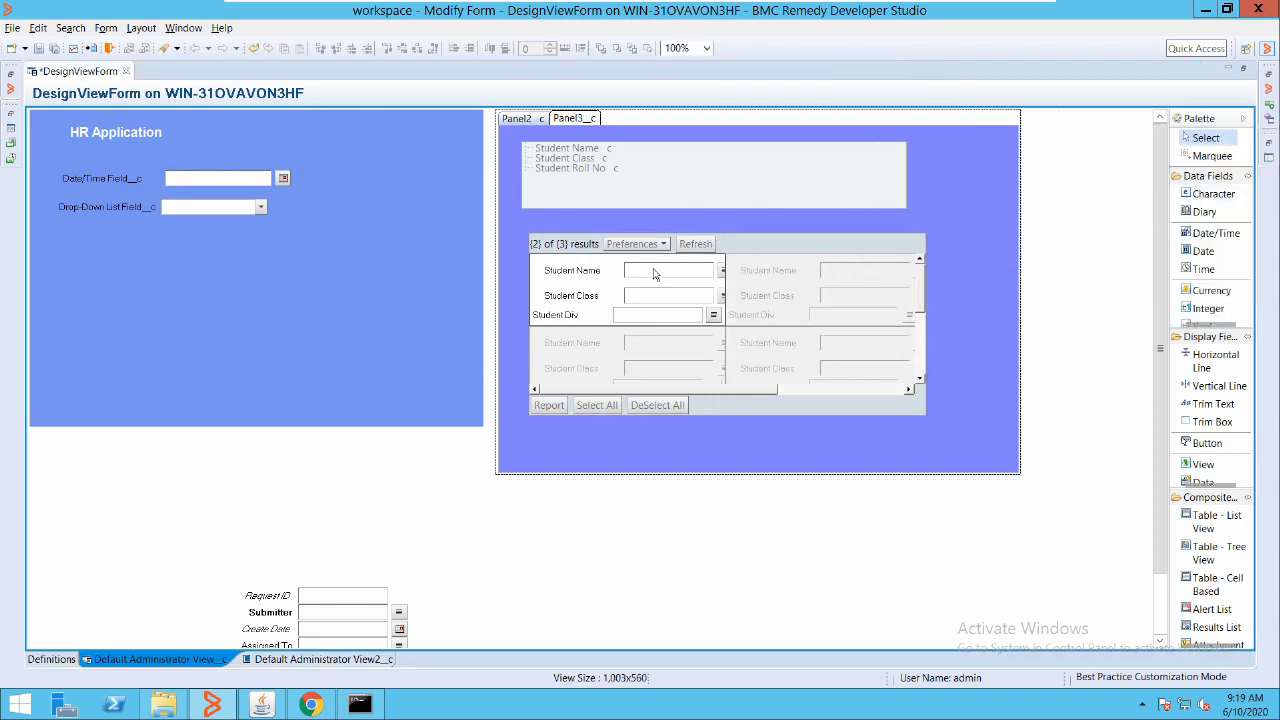
left_click(693, 312)
left_click_drag(741, 333, 788, 364)
left_click(878, 296)
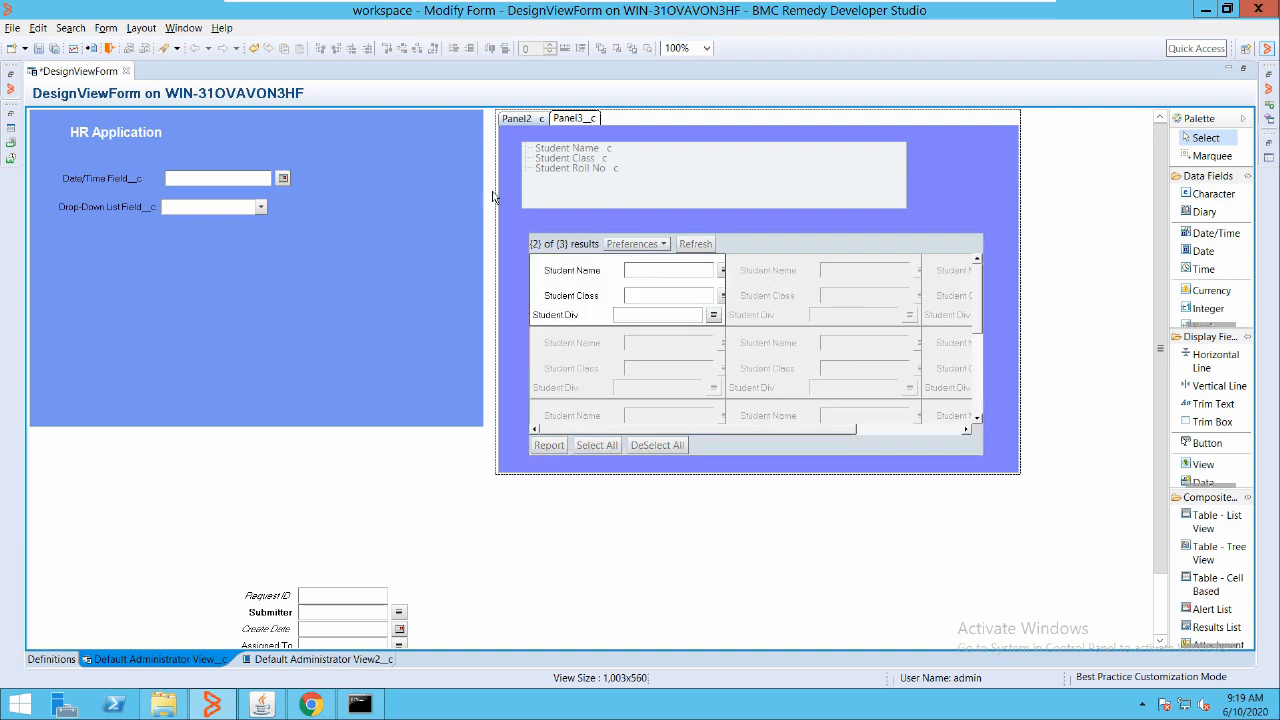
Save DesignViewForm, dismiss the save warnings, and switch to Chrome
left_click(40, 48)
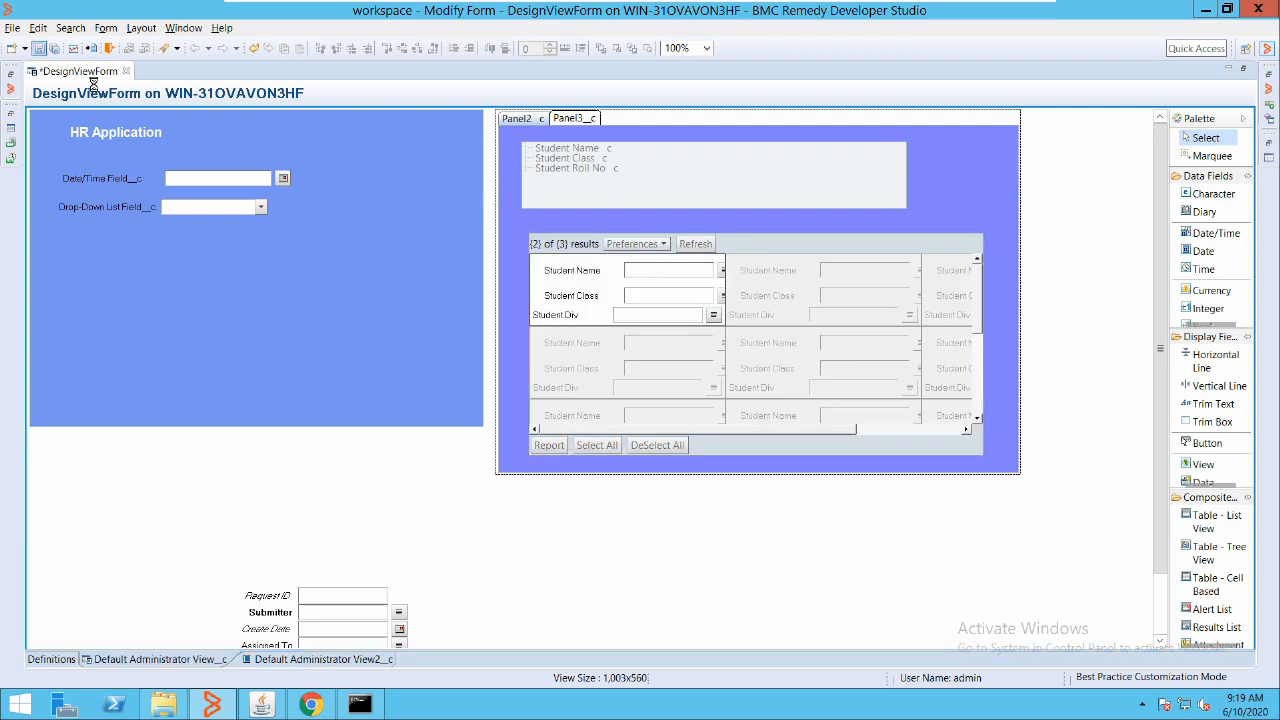
key("Return")
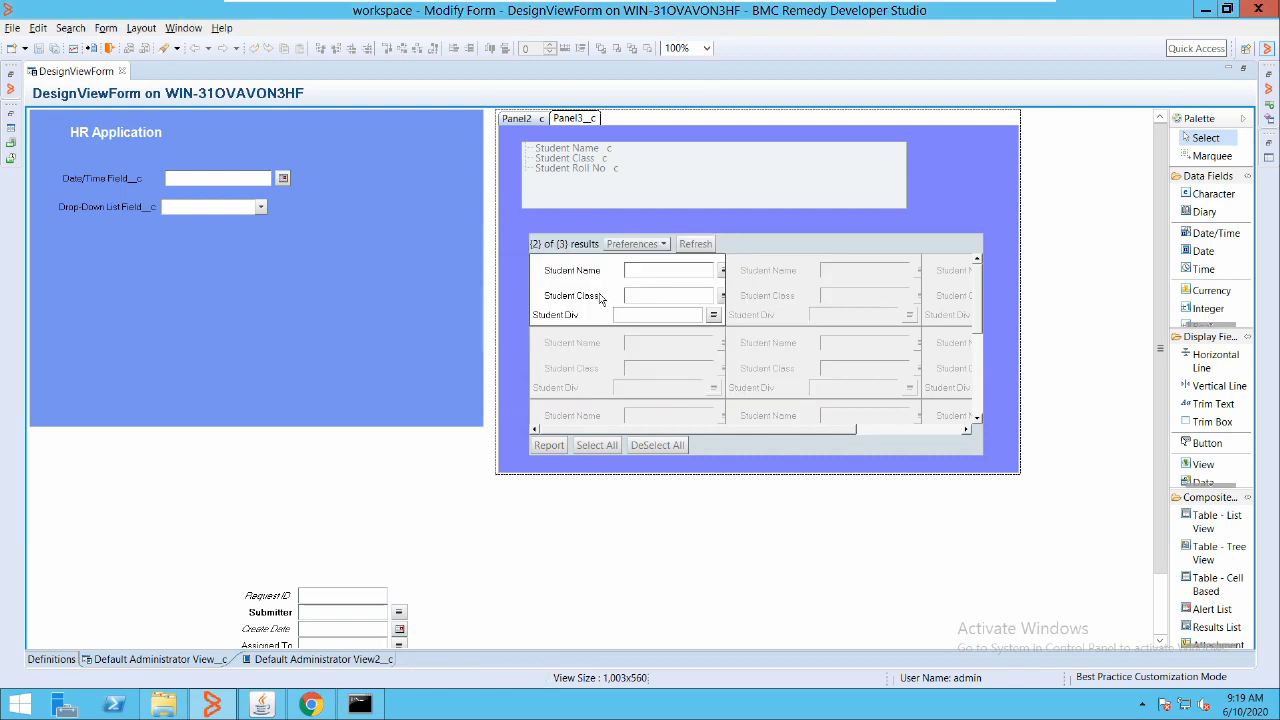
key("alt+Tab")
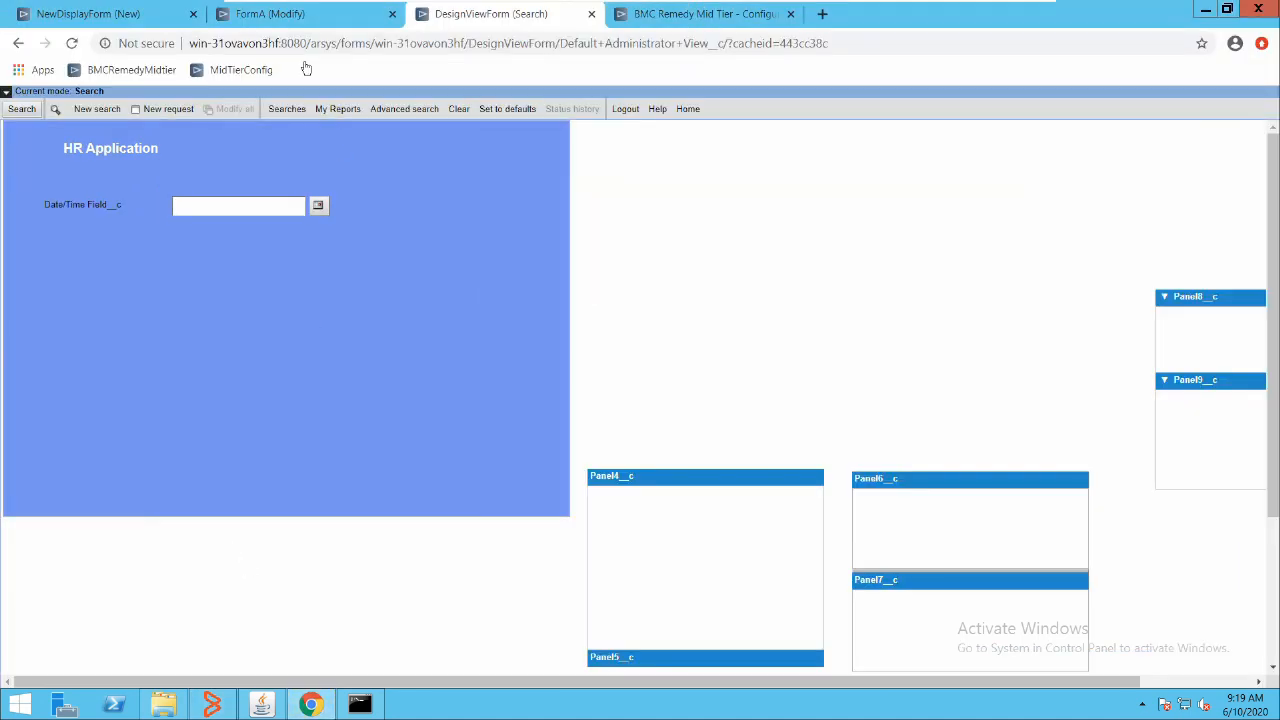
Reload DesignViewForm and search to fill the Panel2 table with student rows
left_click(72, 44)
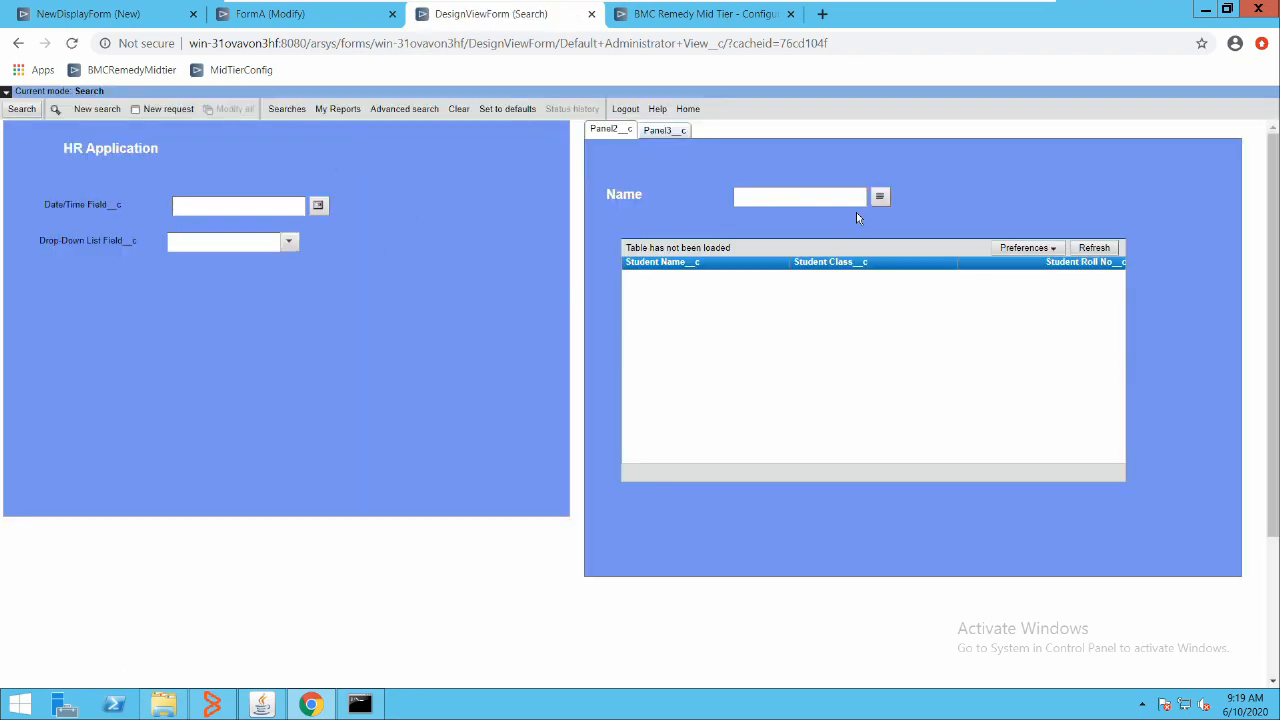
left_click(878, 198)
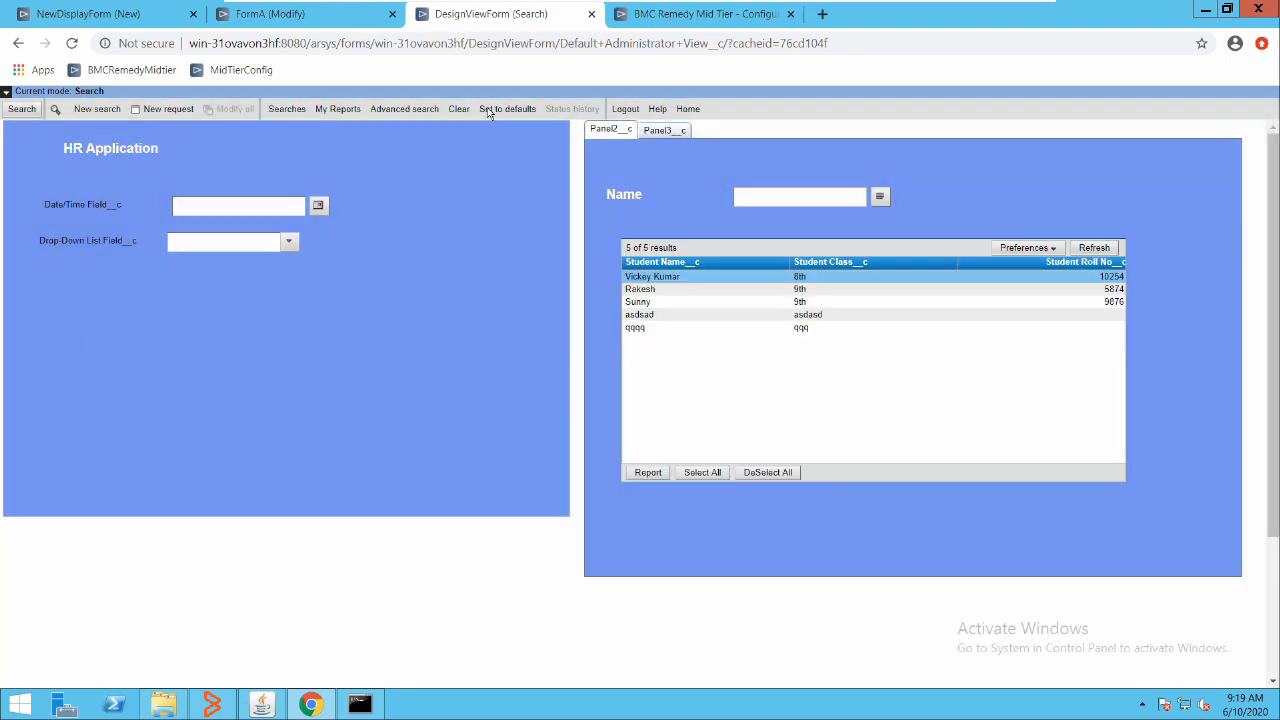
left_click(647, 289)
left_click(644, 302)
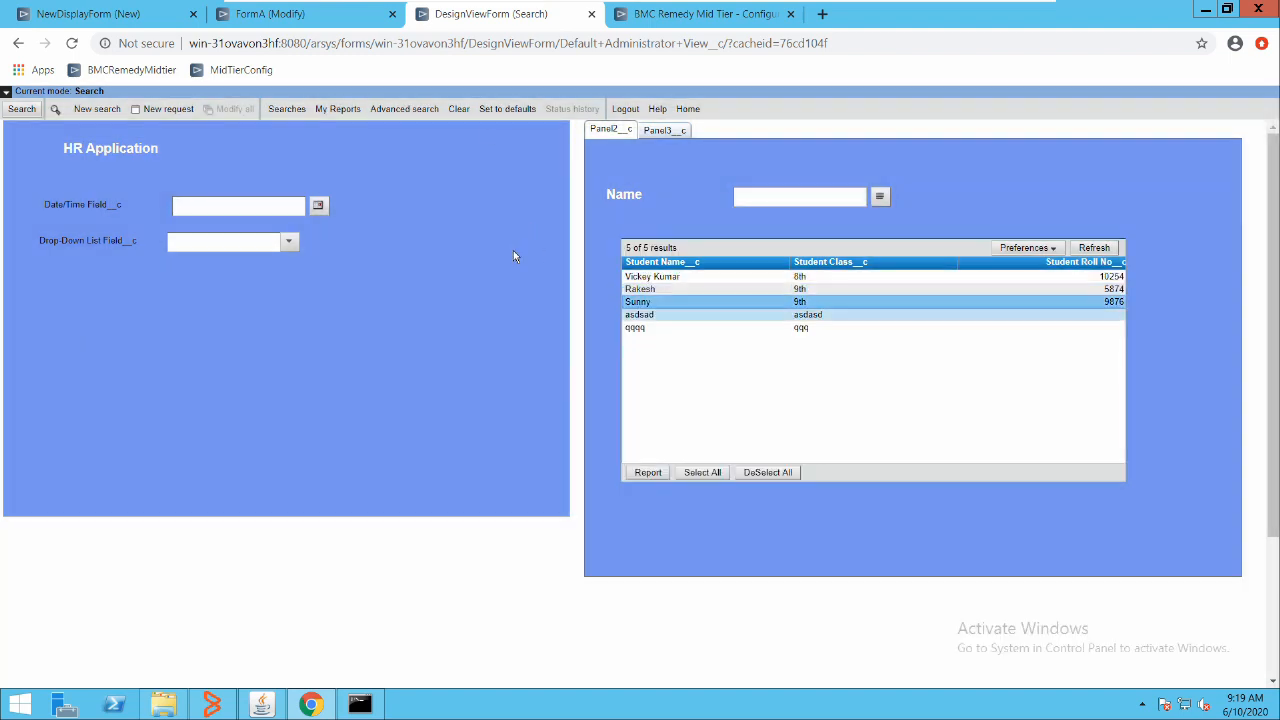
left_click(641, 327)
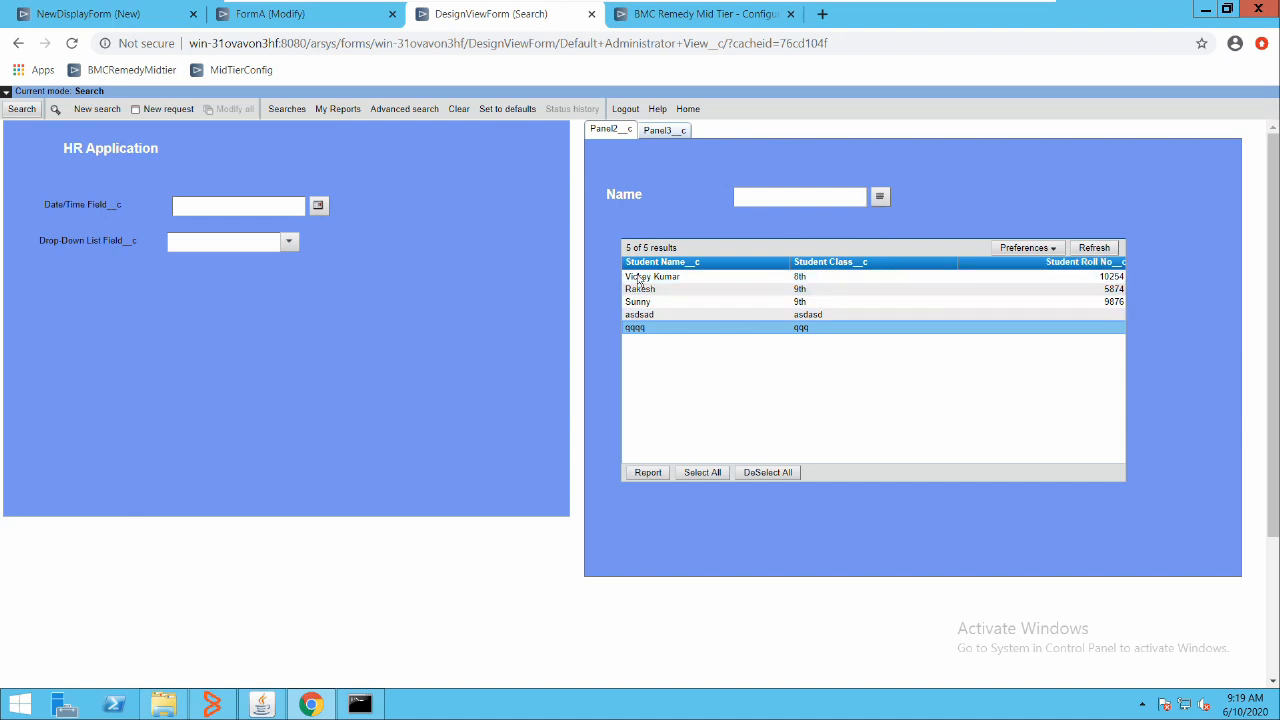
Reset to defaults, refresh the Panel3 cell-based table, and compare Panel2 and Panel3
left_click(531, 108)
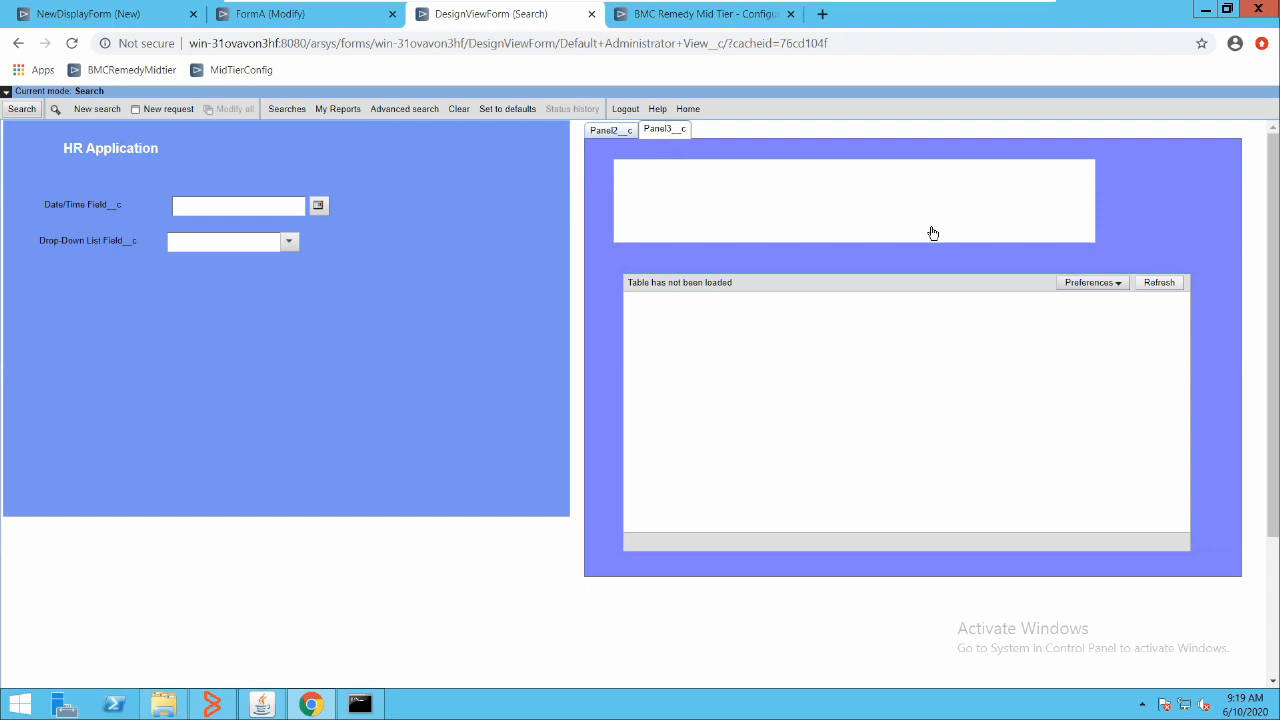
left_click(1159, 283)
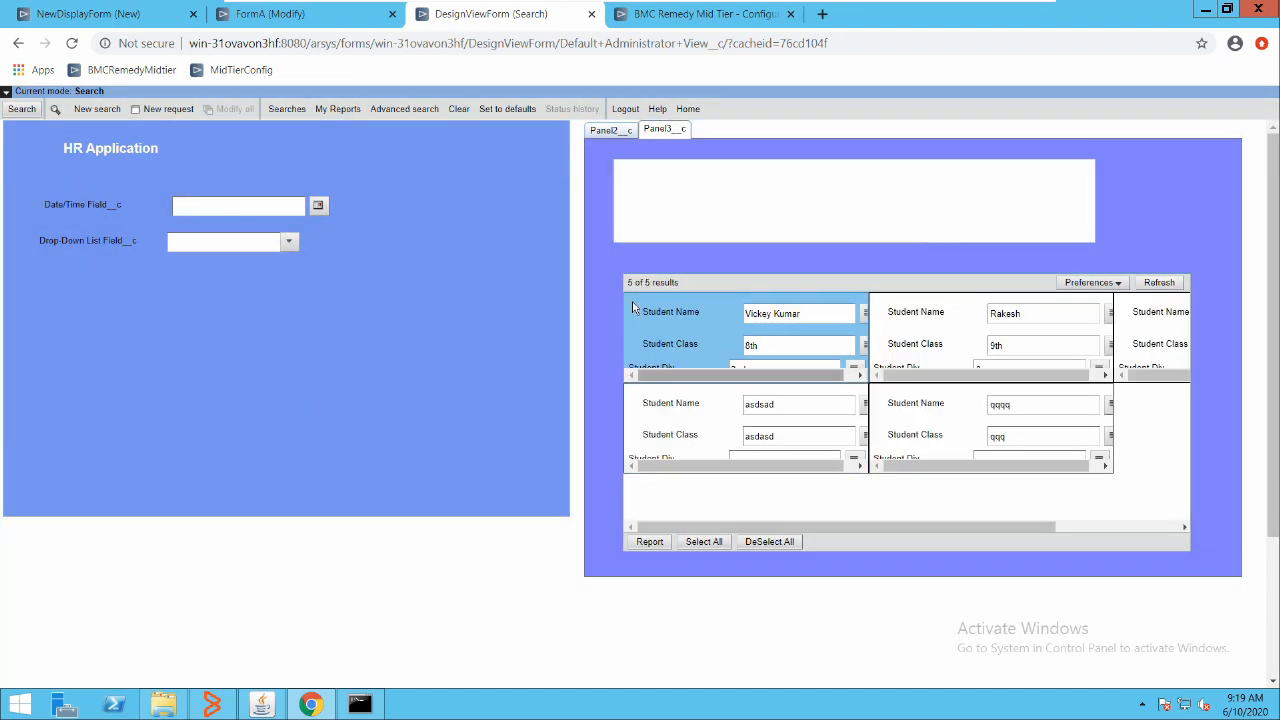
left_click_drag(678, 375, 692, 375)
scroll(690, 335, "down", 1)
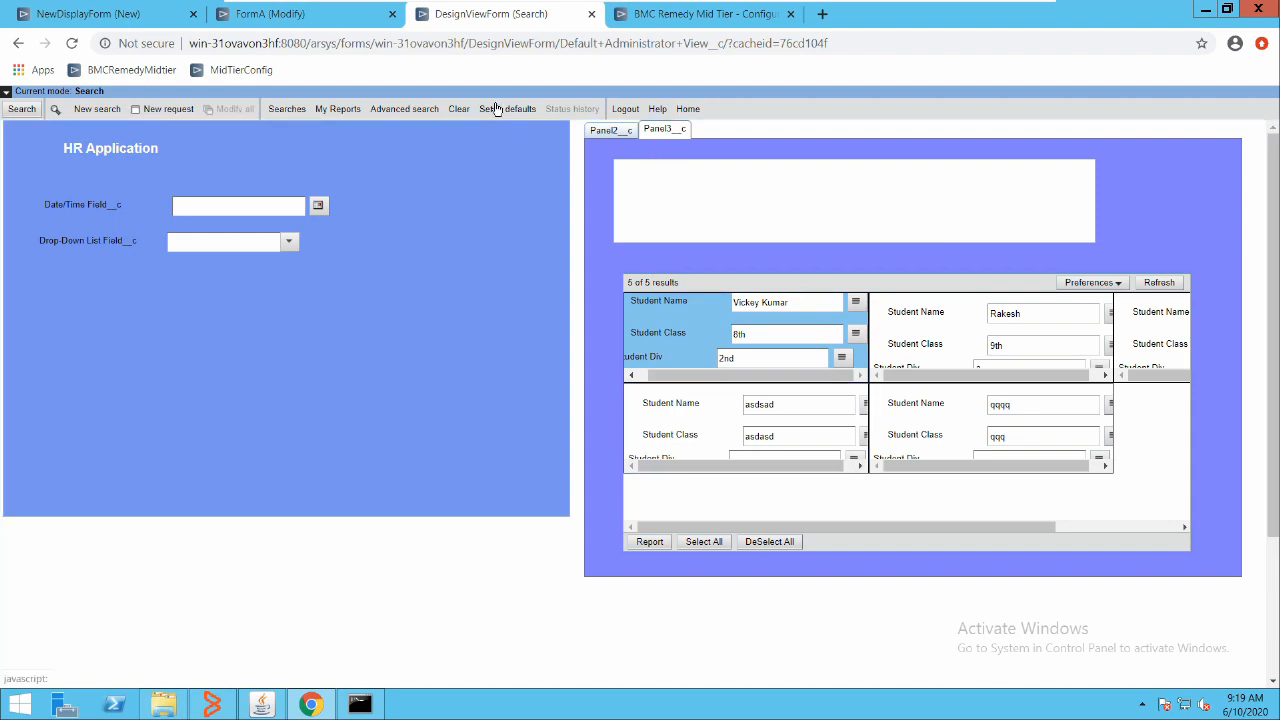
left_click(611, 131)
left_click(660, 130)
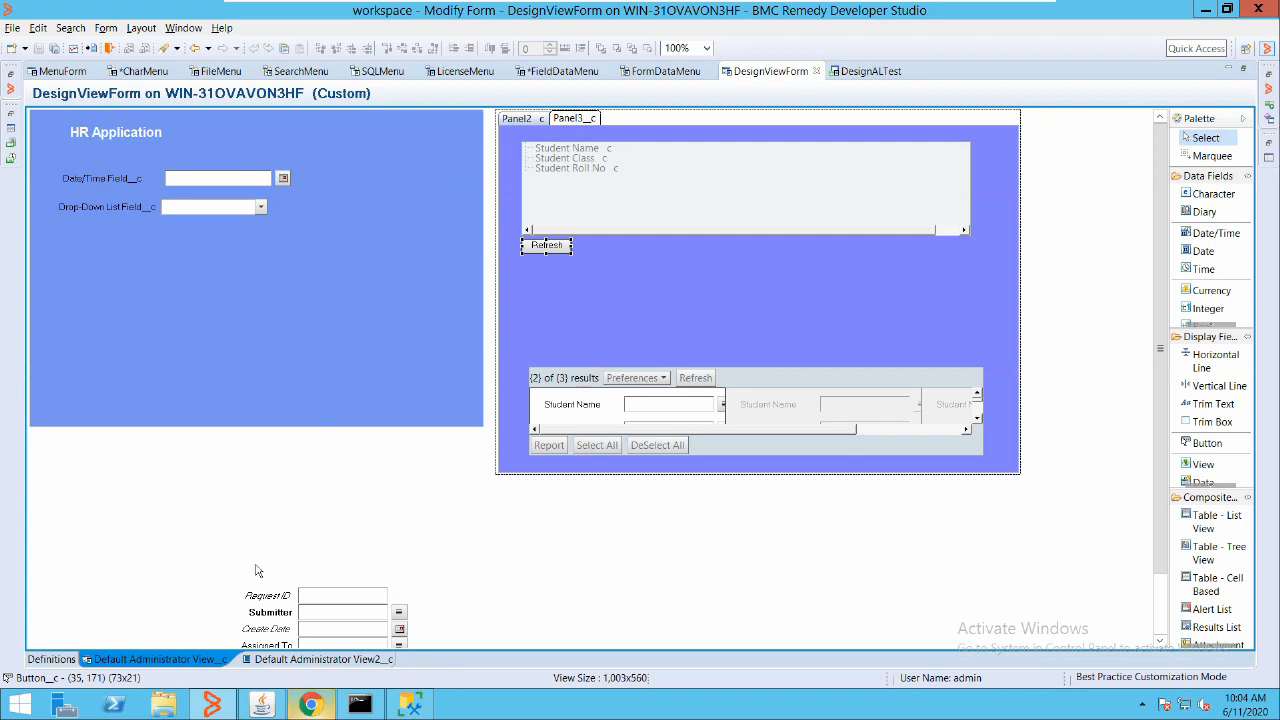
left_click(311, 704)
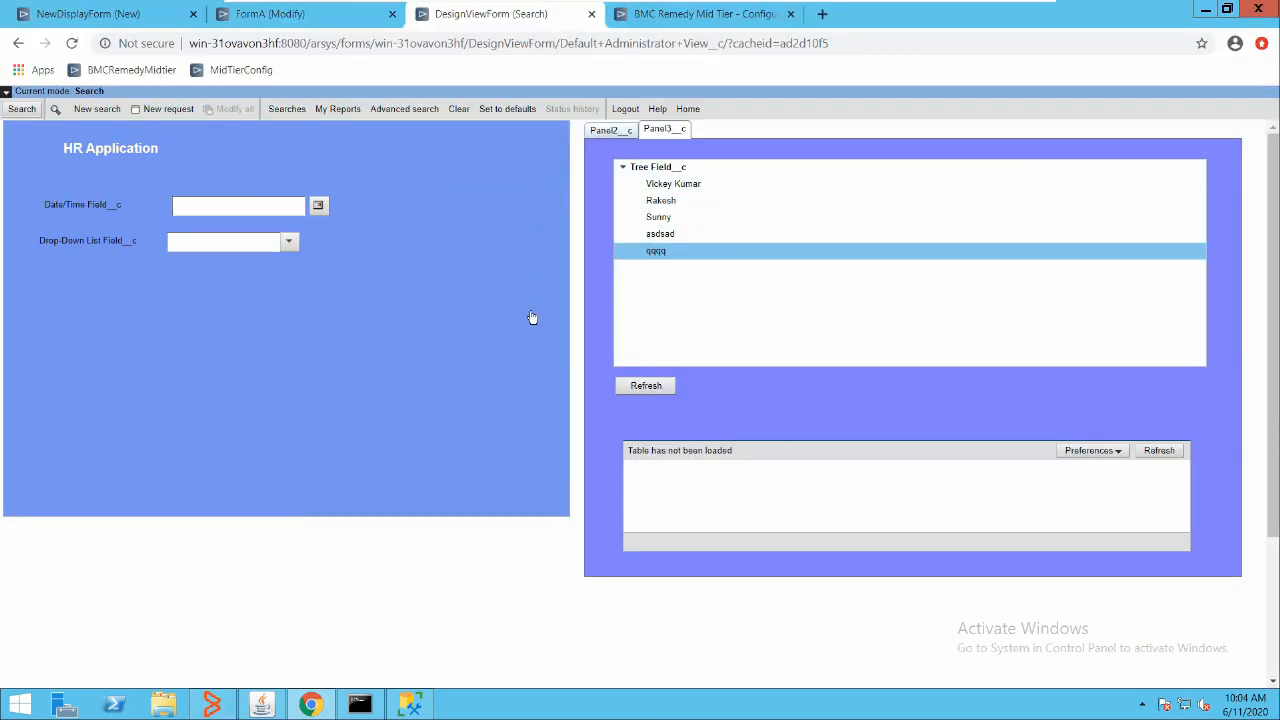
left_click(68, 43)
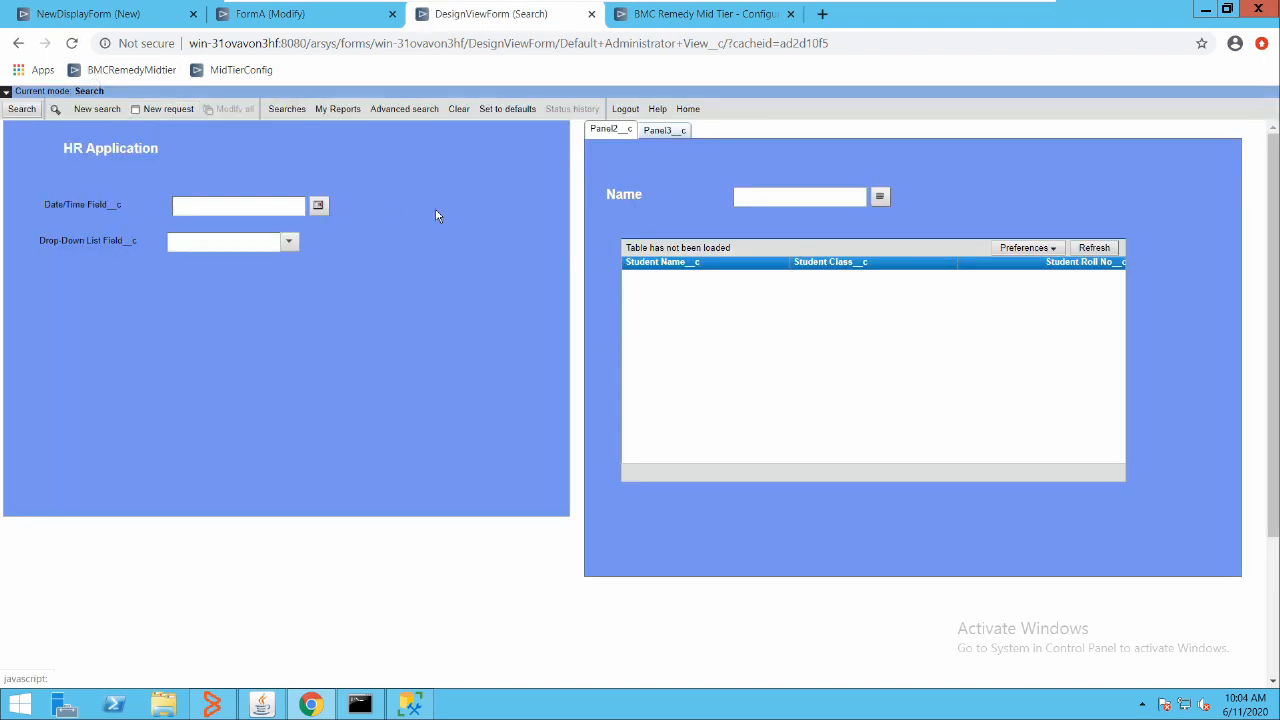
left_click(663, 130)
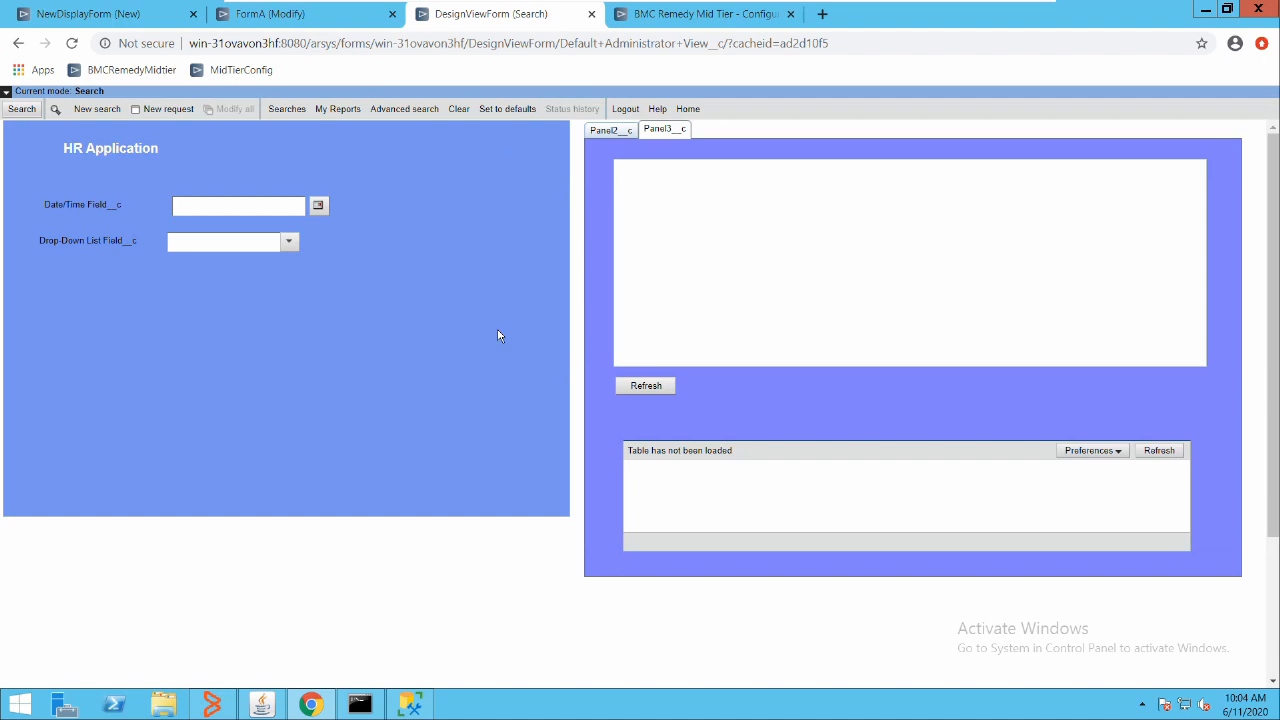